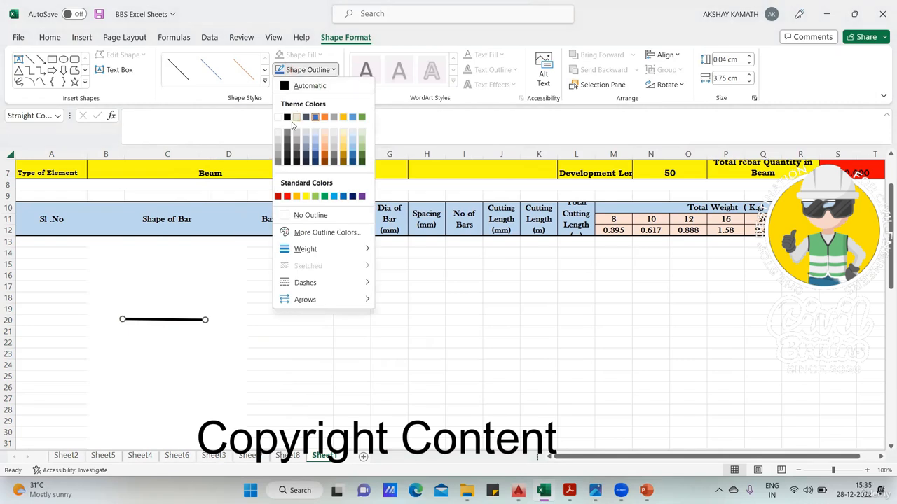
# Give the bar line a black outline and place a copy below it, shortened to about 1.14 cm
pyautogui.click(287, 119)
pyautogui.click(232, 331)
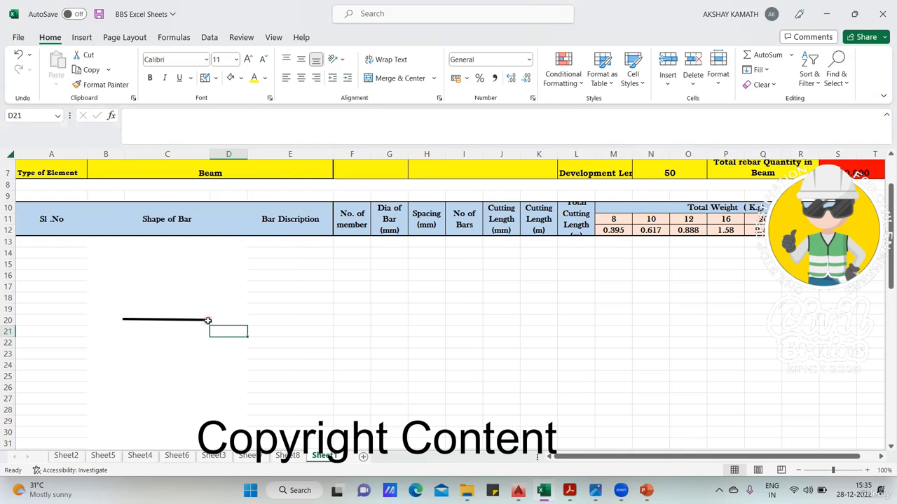
pyautogui.click(176, 319)
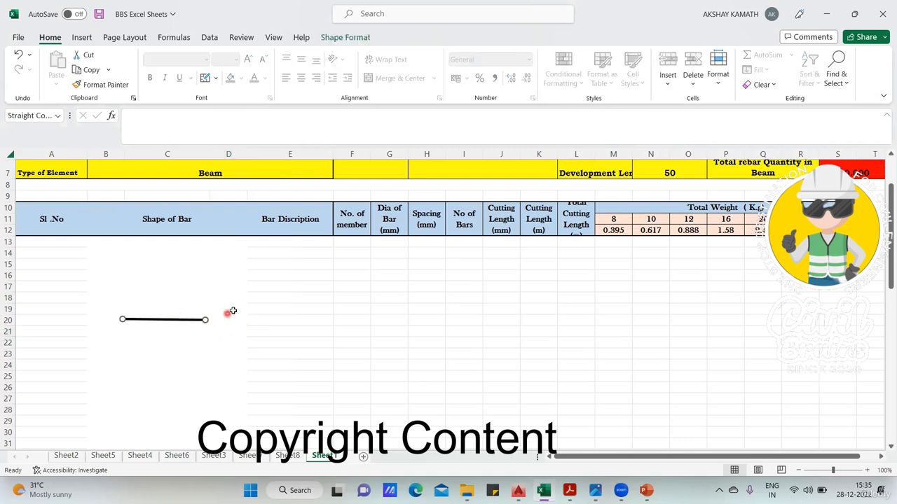
pyautogui.hotkey('ctrl', 'c')
pyautogui.hotkey('ctrl', 'v')
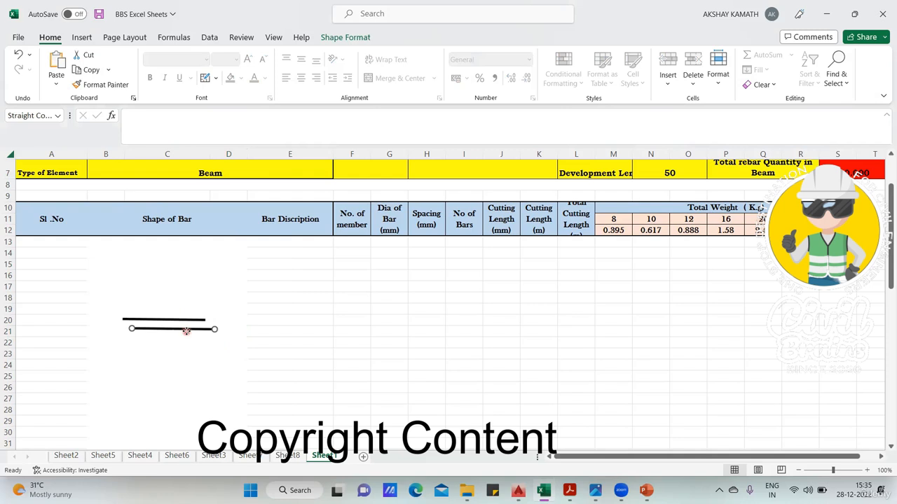
pyautogui.moveTo(193, 338); pyautogui.dragTo(164, 334)
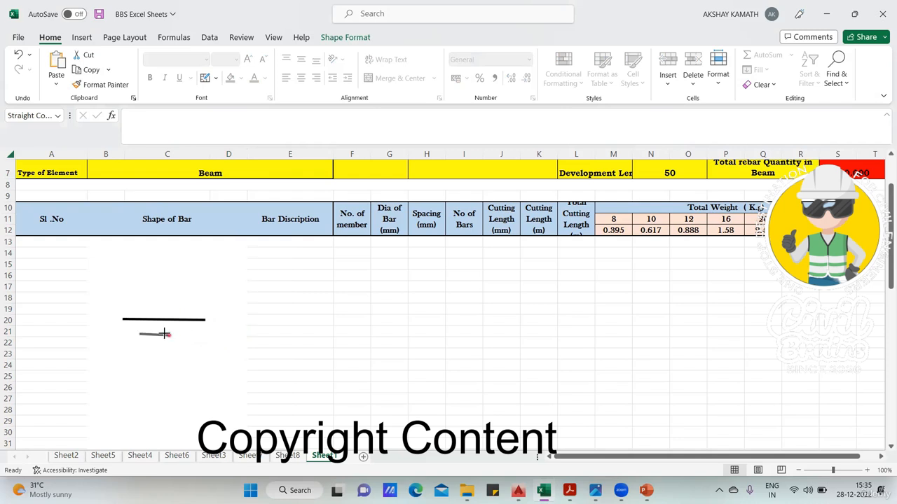
# Colour the short line red and fit it to the black line's left end at about 0.72 cm long
pyautogui.click(337, 38)
pyautogui.click(300, 69)
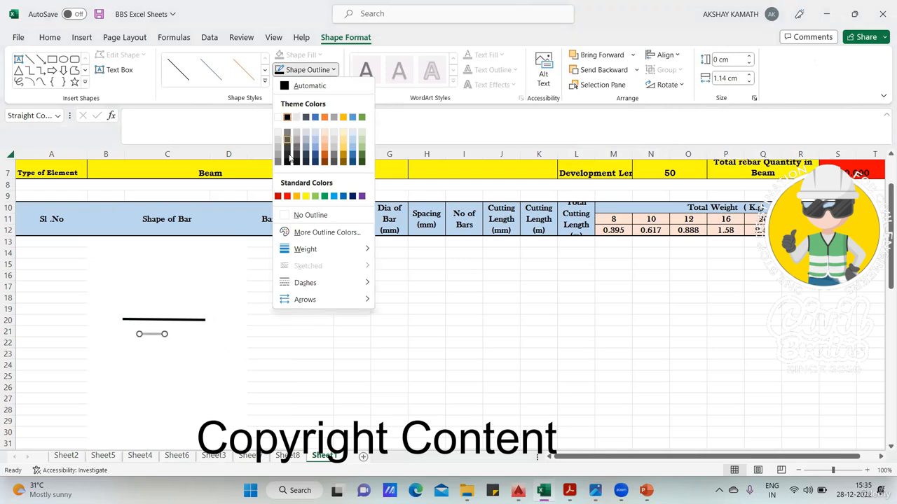
pyautogui.click(288, 196)
pyautogui.moveTo(156, 335); pyautogui.dragTo(110, 317)
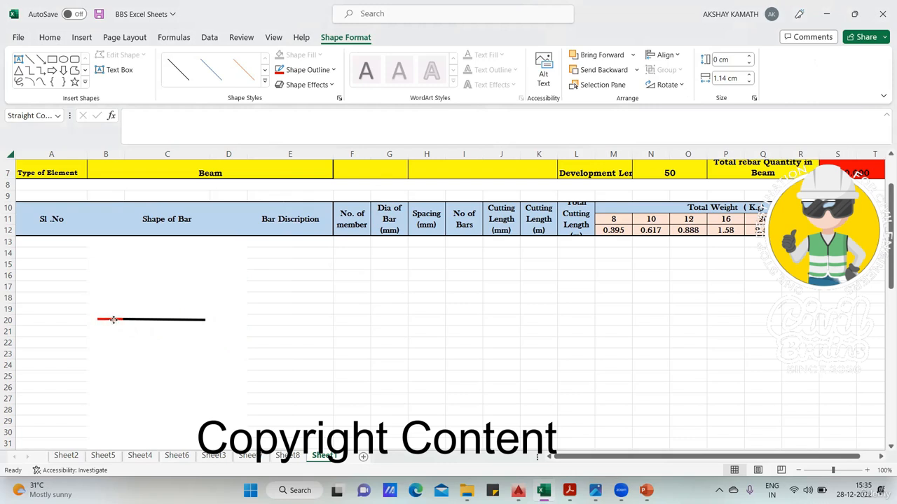
pyautogui.moveTo(113, 320); pyautogui.dragTo(106, 319)
pyautogui.click(128, 343)
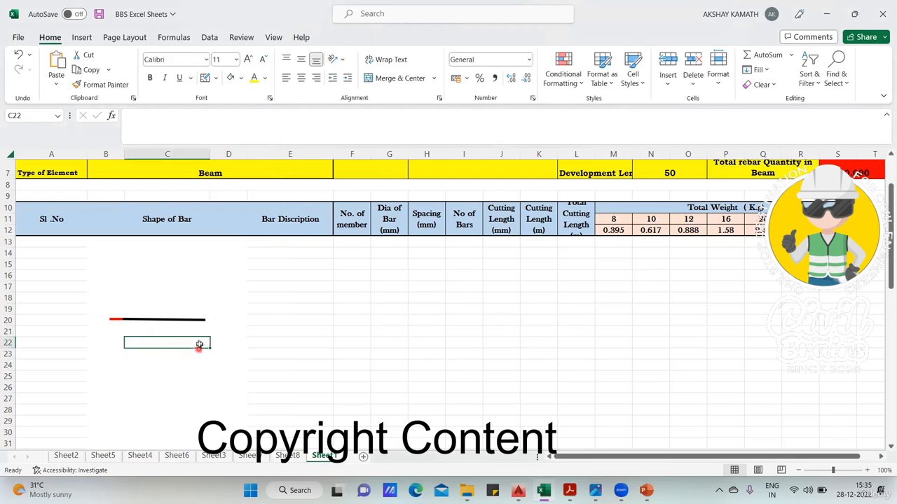
pyautogui.click(110, 320)
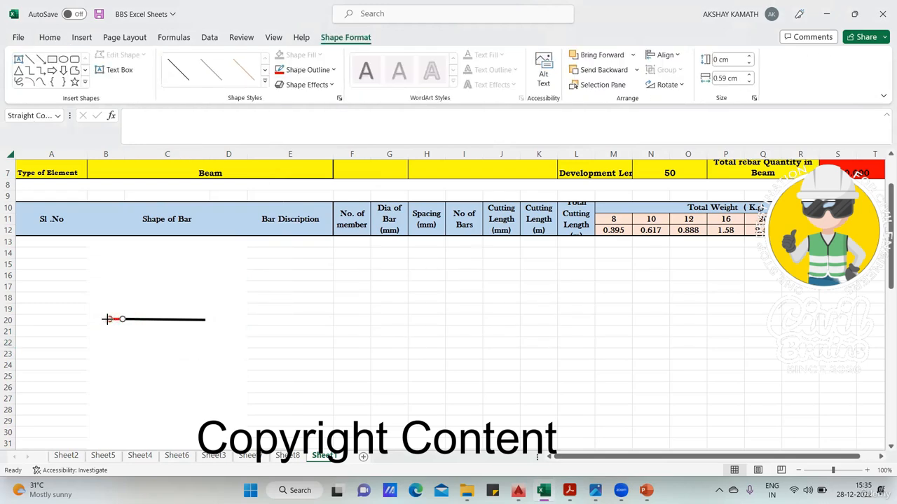
pyautogui.click(121, 331)
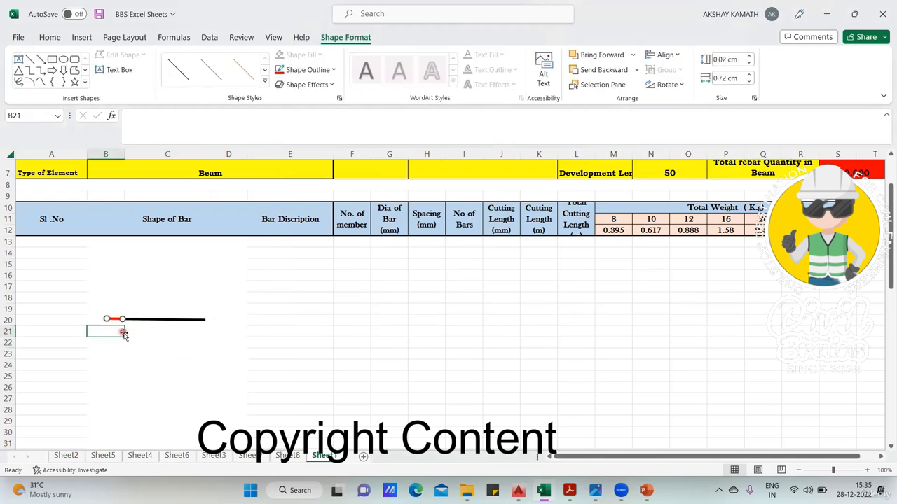
# Duplicate the short red segment and attach the copy to the black line's right end
pyautogui.click(110, 319)
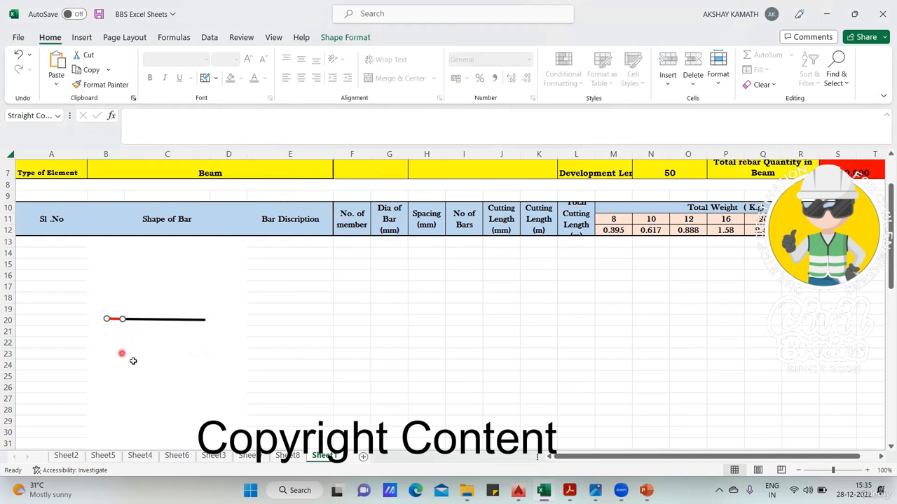
pyautogui.hotkey('ctrl', 'd')
pyautogui.moveTo(125, 329); pyautogui.dragTo(219, 325)
pyautogui.click(218, 352)
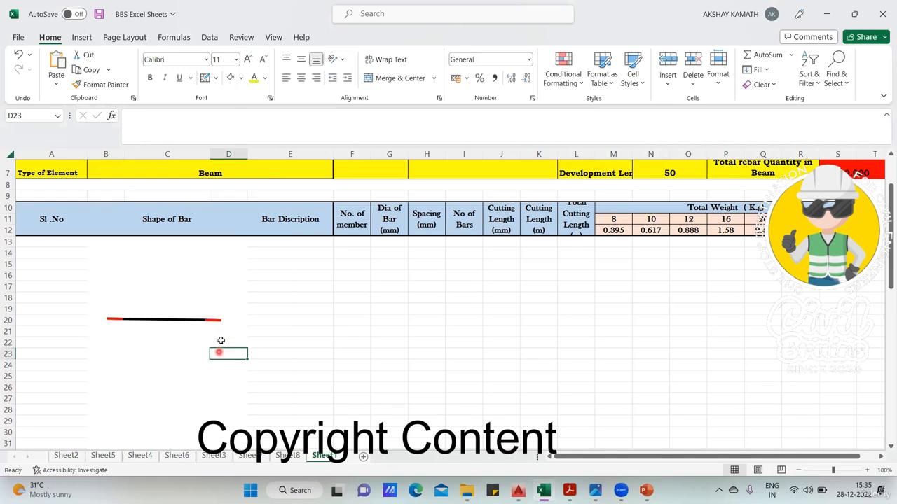
# Add a vertical red leg rising from the right end of the bar
pyautogui.moveTo(215, 321)
pyautogui.mouseDown()
pyautogui.moveTo(234, 313)
pyautogui.moveTo(213, 301)
pyautogui.mouseUp()
pyautogui.hotkey('ctrl', 'v')
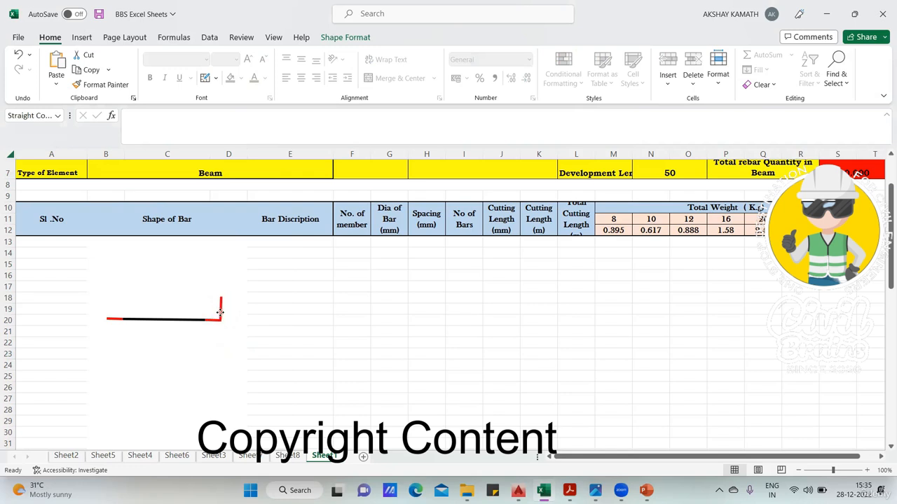
pyautogui.click(266, 330)
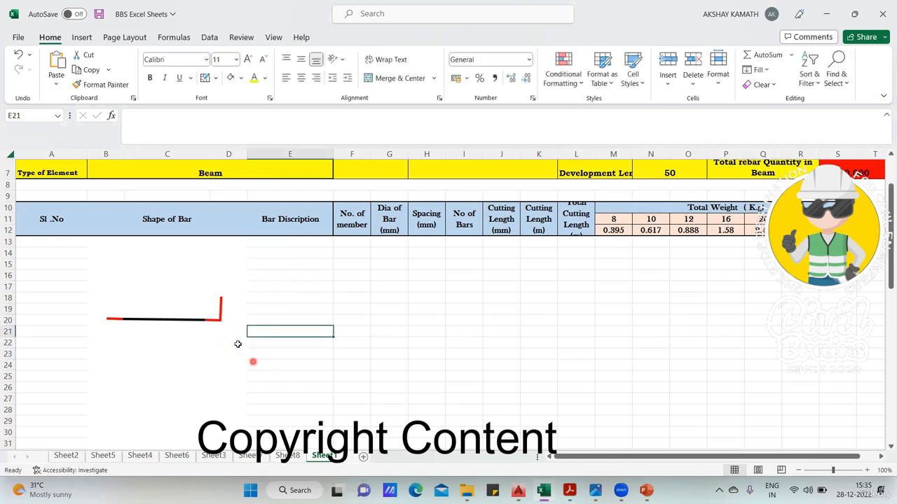
# Place a copy of the vertical red leg at the left end of the bar
pyautogui.click(221, 309)
pyautogui.moveTo(220, 297); pyautogui.dragTo(109, 304)
pyautogui.click(235, 339)
pyautogui.click(221, 309)
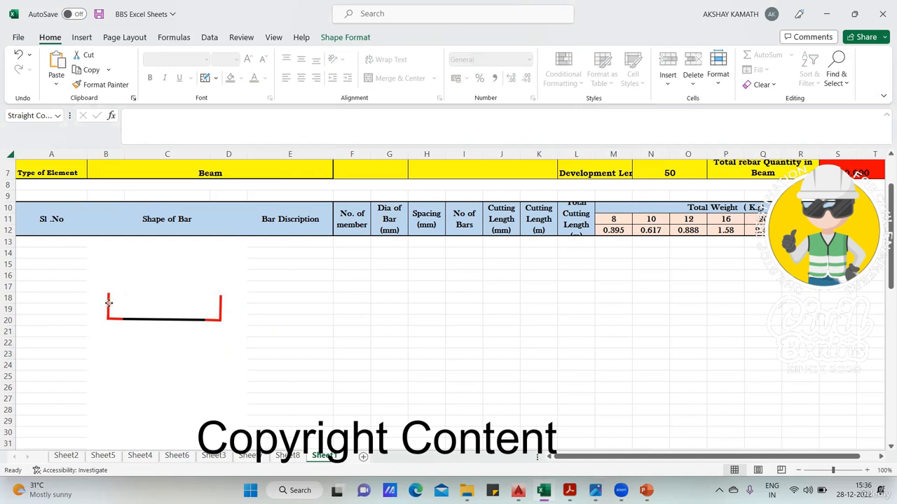
pyautogui.click(160, 362)
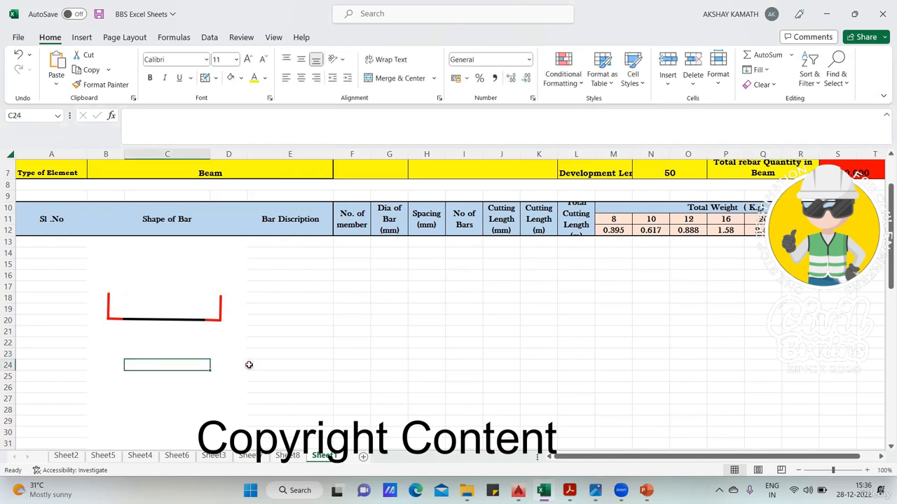
# Nudge the left vertical leg so it lines up with the bar's left corner
pyautogui.click(107, 304)
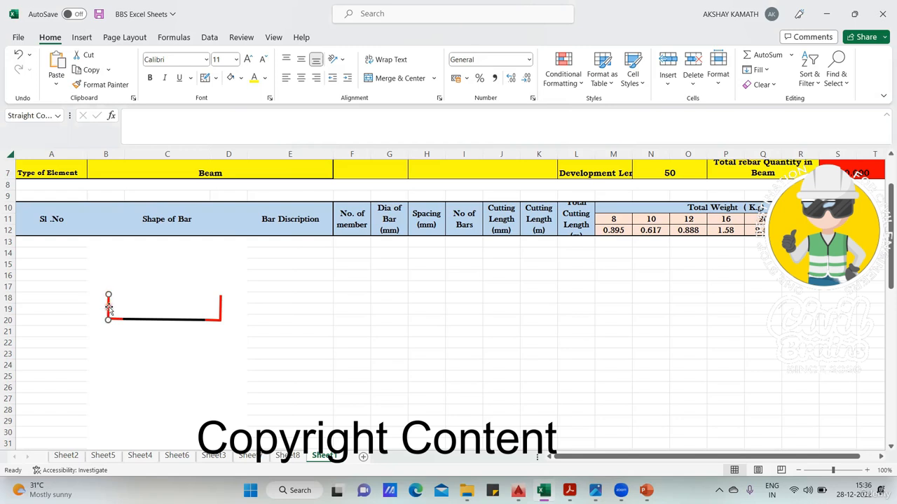
pyautogui.moveTo(108, 302); pyautogui.dragTo(105, 302)
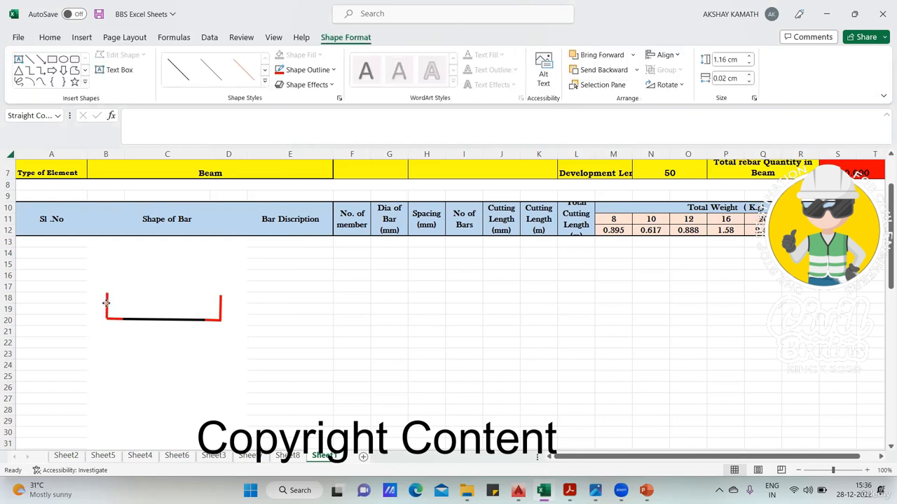
pyautogui.click(132, 346)
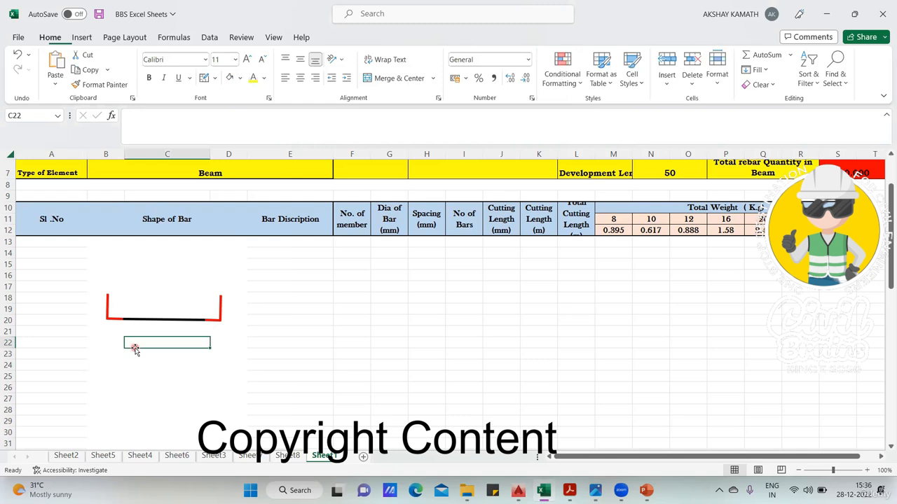
pyautogui.click(248, 384)
pyautogui.click(108, 300)
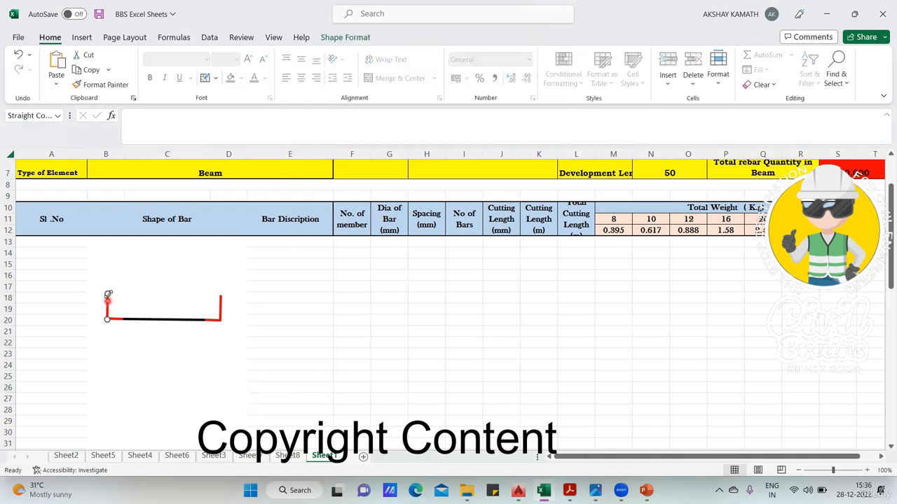
pyautogui.click(119, 353)
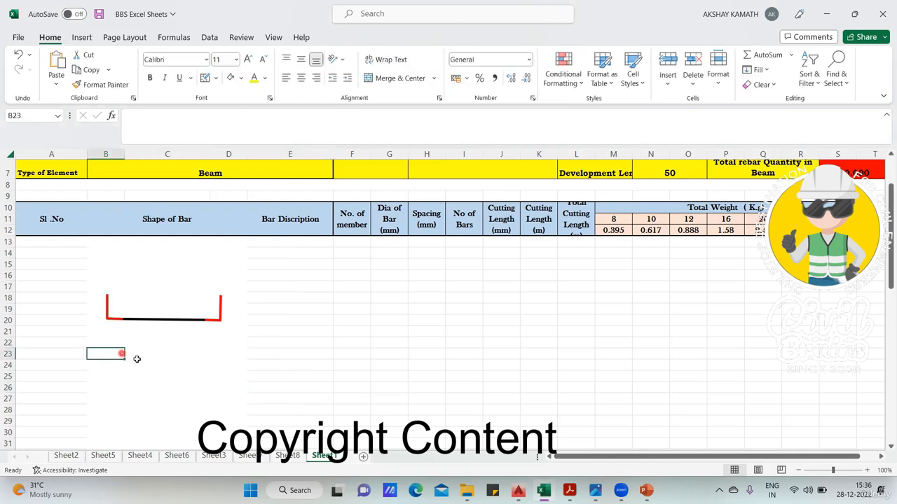
# Group all black and red lines into one bar shape and move it up by about one row
pyautogui.click(107, 309)
pyautogui.keyDown('shift'); pyautogui.click(122, 319); pyautogui.keyUp('shift')
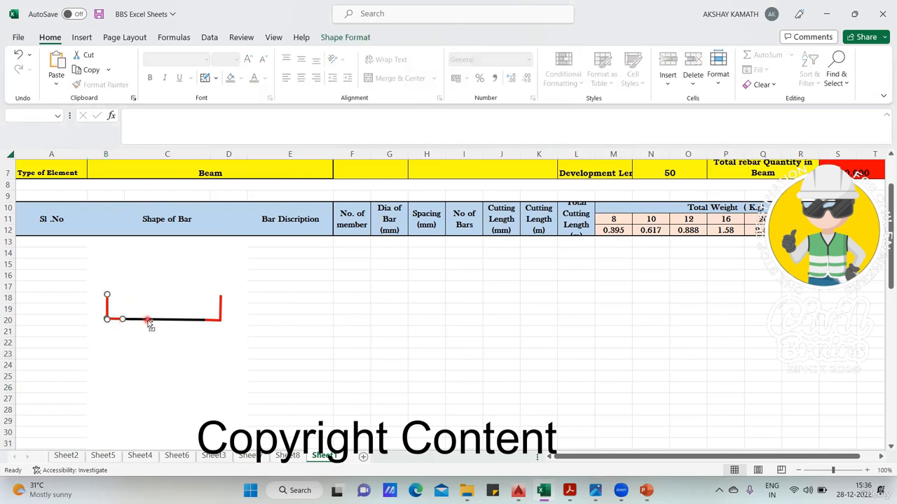
pyautogui.keyDown('shift'); pyautogui.click(149, 320); pyautogui.keyUp('shift')
pyautogui.keyDown('shift'); pyautogui.click(220, 307); pyautogui.keyUp('shift')
pyautogui.rightClick(220, 306)
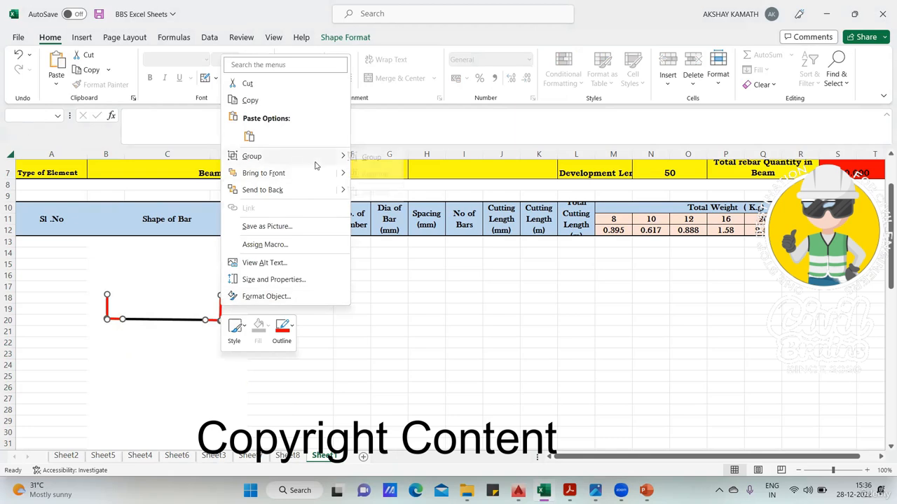
pyautogui.moveTo(314, 164)
pyautogui.click(370, 155)
pyautogui.click(233, 350)
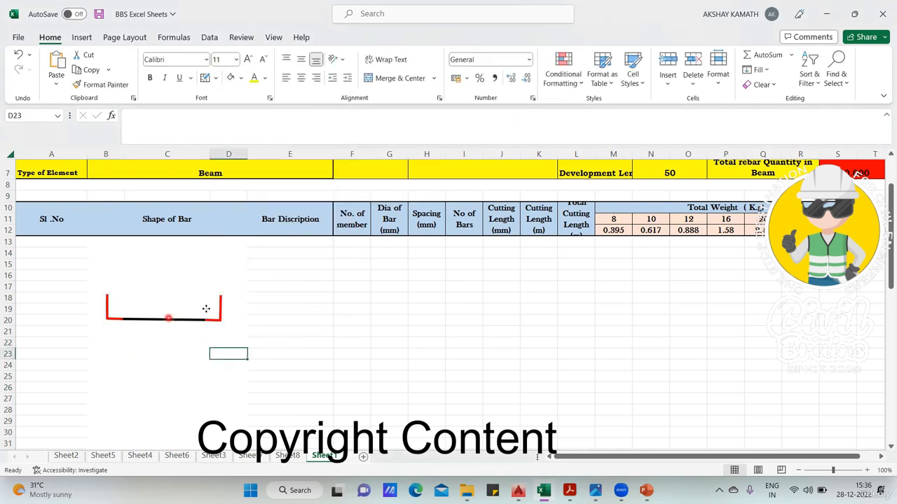
pyautogui.moveTo(169, 320)
pyautogui.mouseDown()
pyautogui.moveTo(246, 383)
pyautogui.moveTo(165, 335)
pyautogui.moveTo(169, 309)
pyautogui.mouseUp()
pyautogui.click(166, 352)
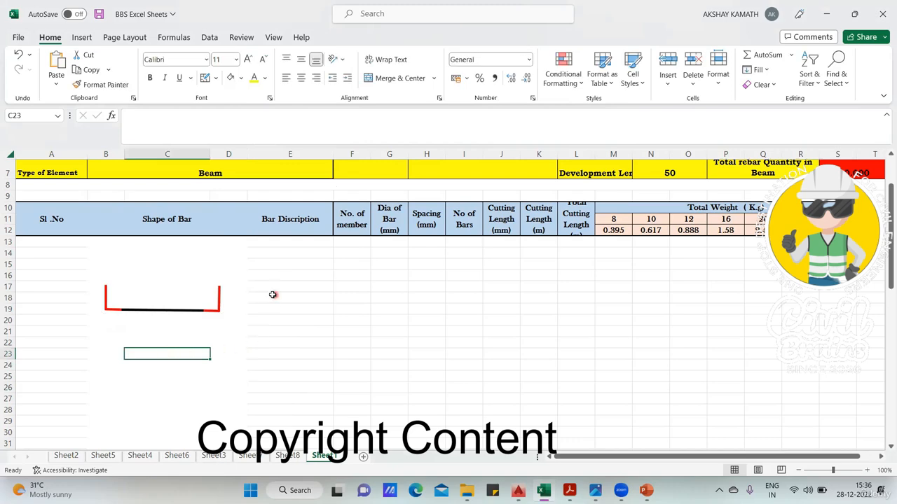
# Apply all borders to the cells below the headers in column A and columns E to R, leaving out Shape of Bar
pyautogui.moveTo(51, 244); pyautogui.dragTo(74, 448)
pyautogui.scroll(3, 339, 246)
pyautogui.scroll(1, 301, 287)
pyautogui.moveTo(274, 293); pyautogui.dragTo(809, 436)
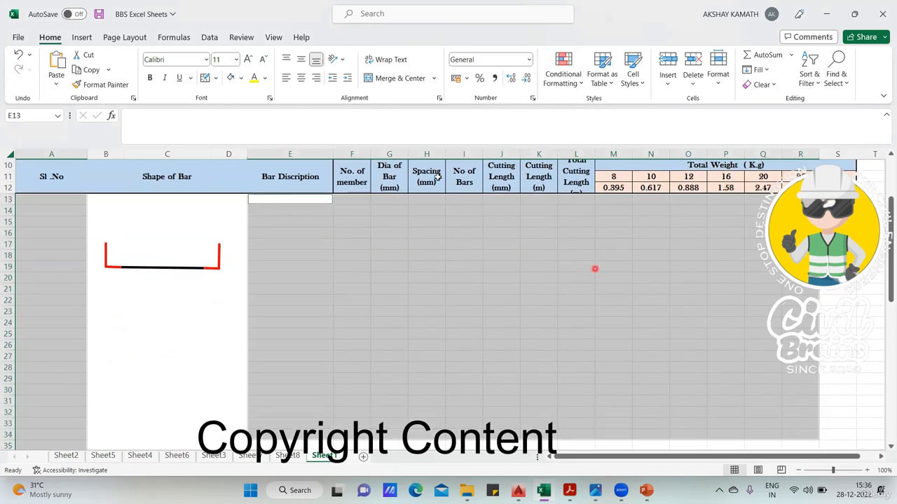
pyautogui.click(215, 78)
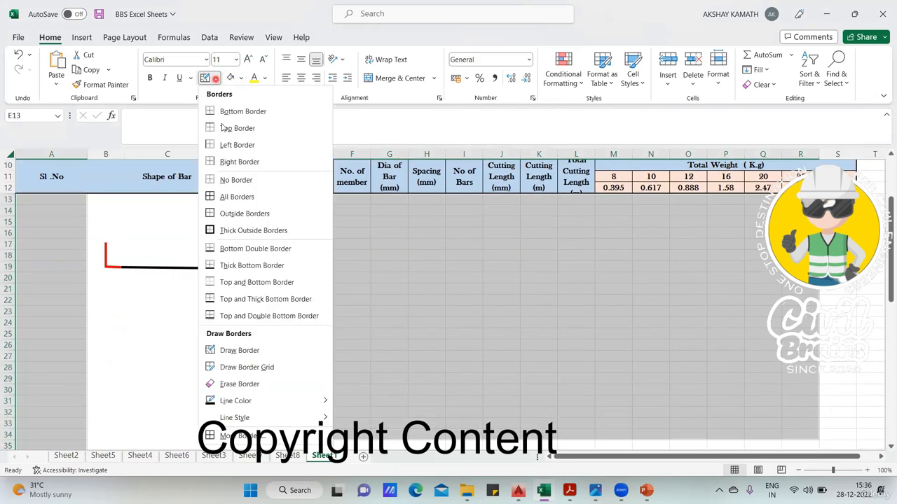
pyautogui.click(236, 197)
pyautogui.click(365, 310)
pyautogui.scroll(3, 369, 308)
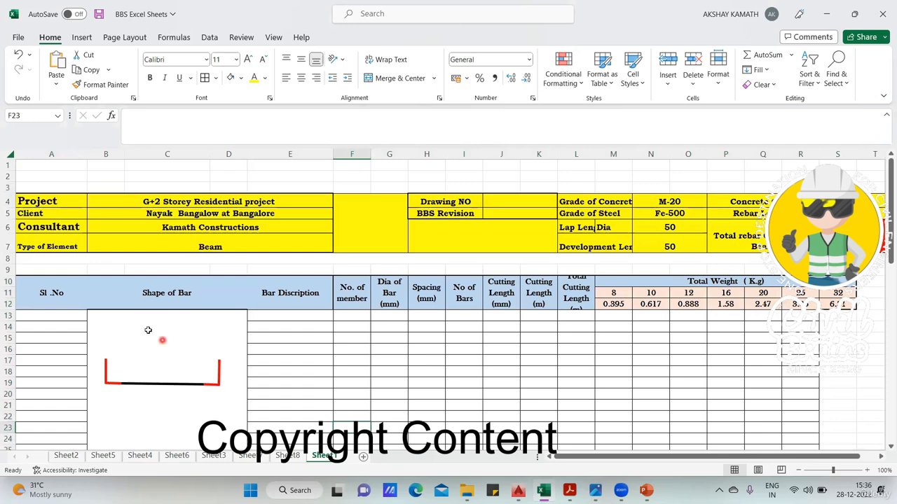
# Consult the finished schedule on Sheet8 and enter Bottom Bar 20 Dia as the bar description in E18 of Sheet1
pyautogui.click(285, 456)
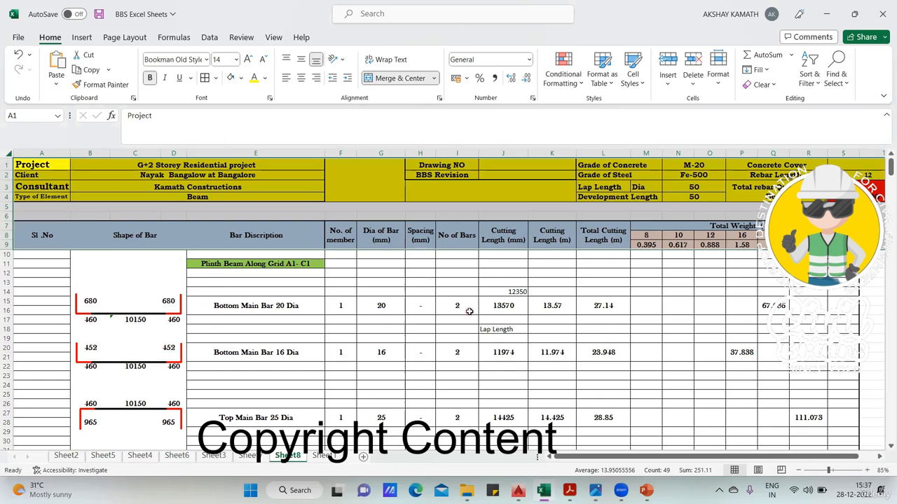
pyautogui.click(323, 456)
pyautogui.click(270, 374)
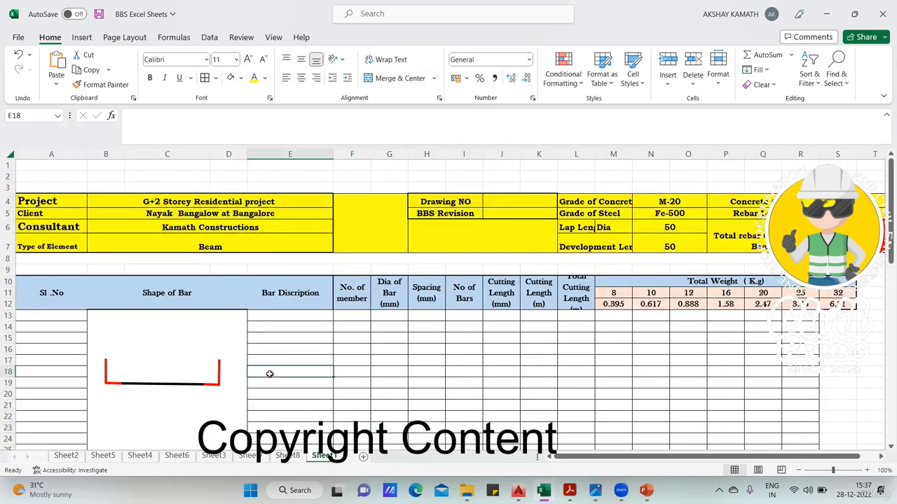
pyautogui.doubleClick(269, 374)
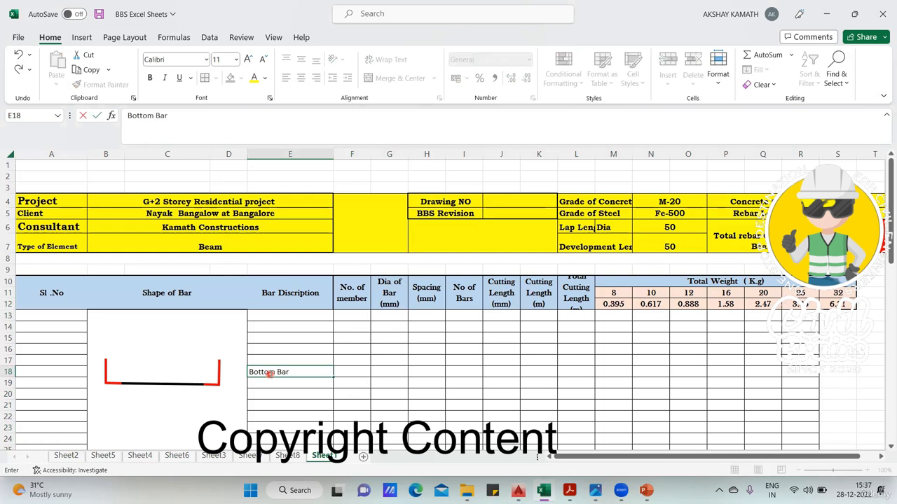
pyautogui.click(430, 394)
# Enter 1 as the number of members in F18 and 20 as the bar diameter in G18
pyautogui.click(353, 372)
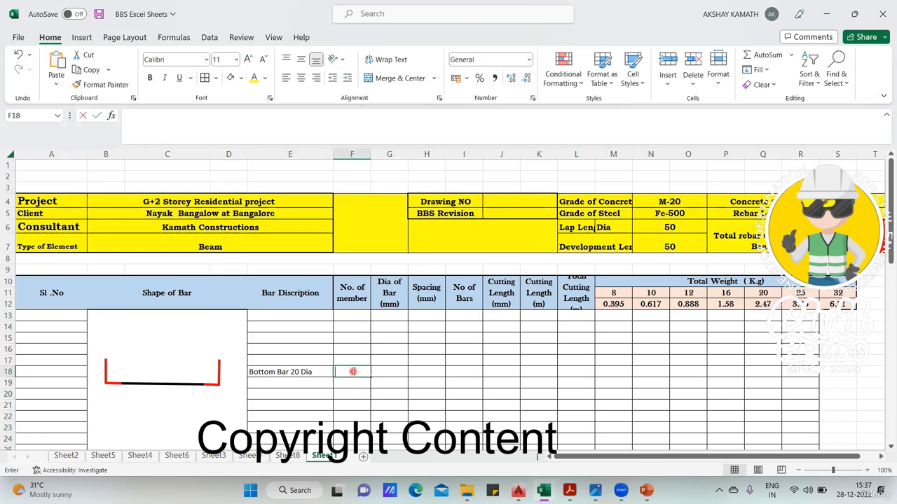
pyautogui.doubleClick(352, 372)
pyautogui.write('1')
pyautogui.click(394, 372)
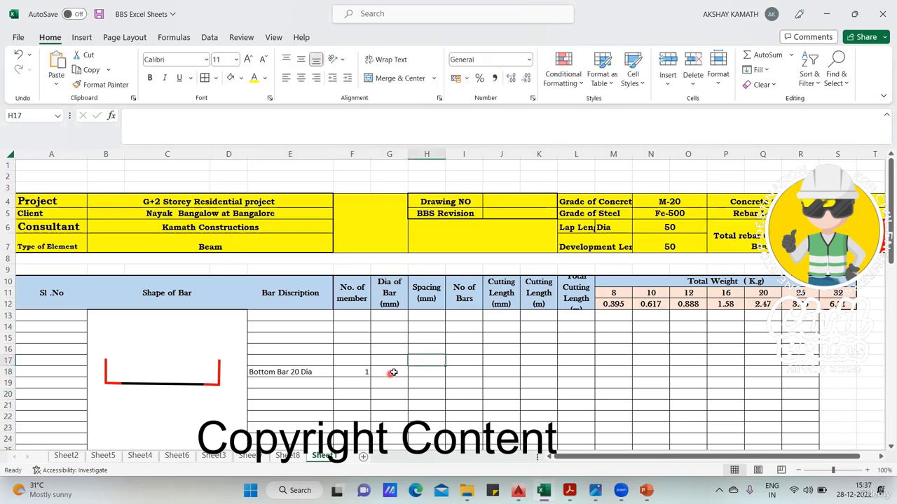
pyautogui.doubleClick(395, 372)
pyautogui.write('20')
pyautogui.click(420, 393)
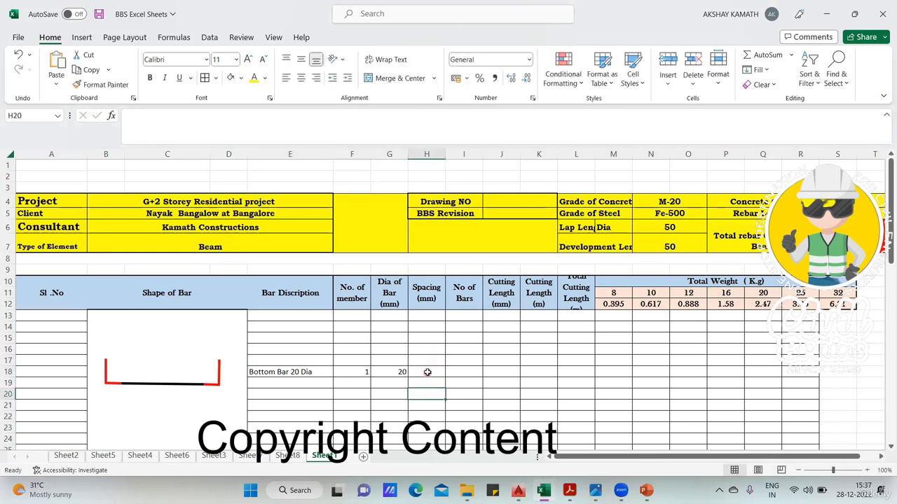
# Enter a dash (-) as the bottom bar's spacing in H18
pyautogui.click(427, 372)
pyautogui.doubleClick(426, 372)
pyautogui.write('=I1')
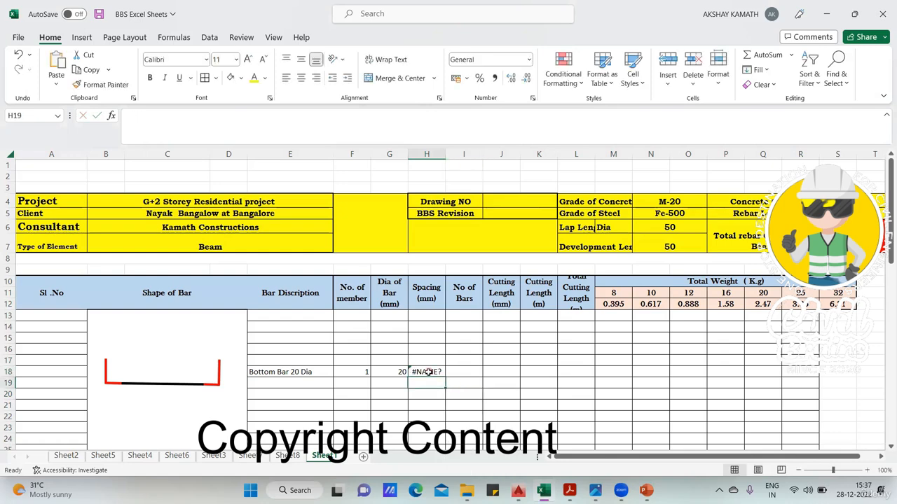
pyautogui.press('BackSpace')
pyautogui.press('BackSpace')
pyautogui.press('Return')
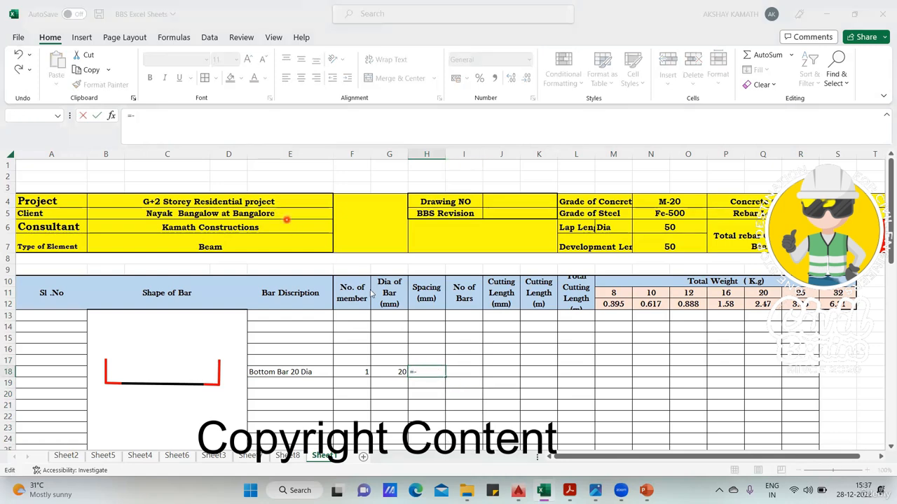
pyautogui.click(459, 284)
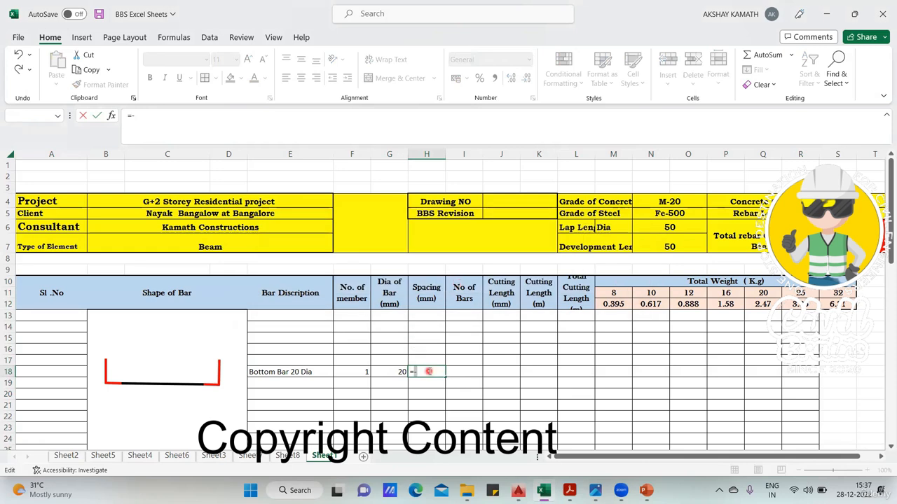
pyautogui.press('BackSpace')
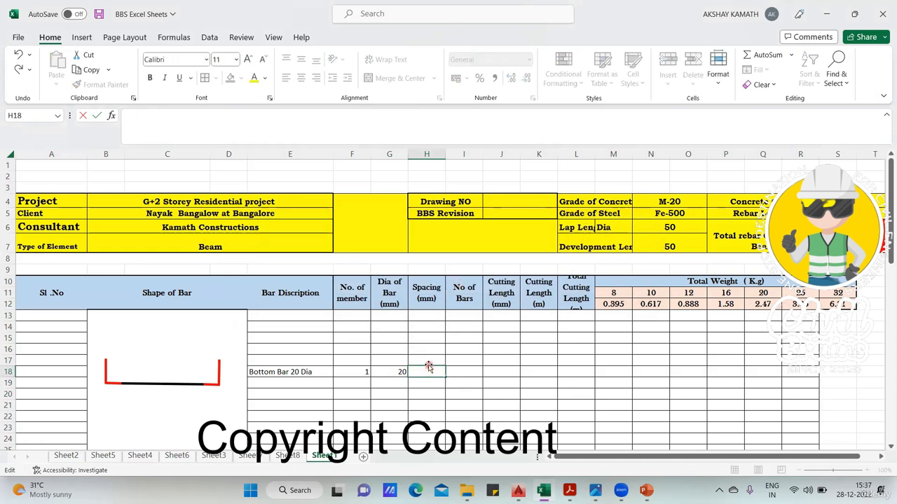
pyautogui.write('-')
pyautogui.press('Return')
# Enter 2 as the number of bars in I18
pyautogui.click(461, 369)
pyautogui.write('=')
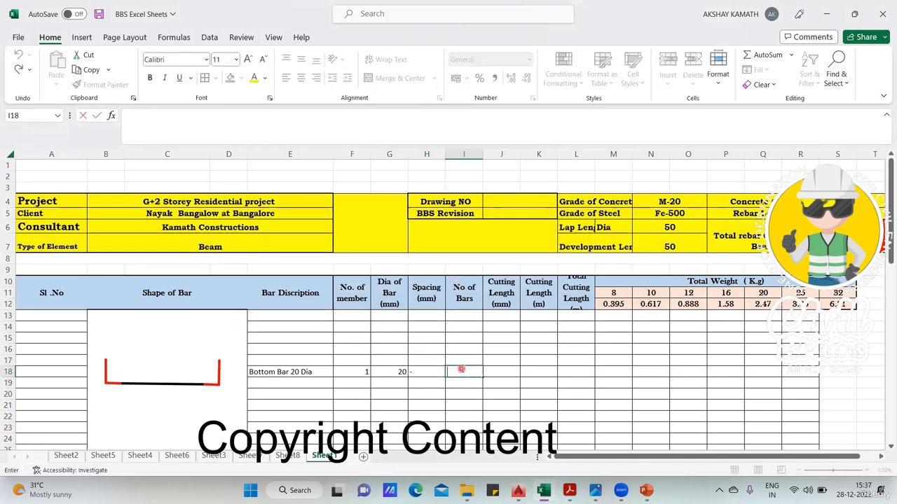
pyautogui.write('2')
pyautogui.press('Return')
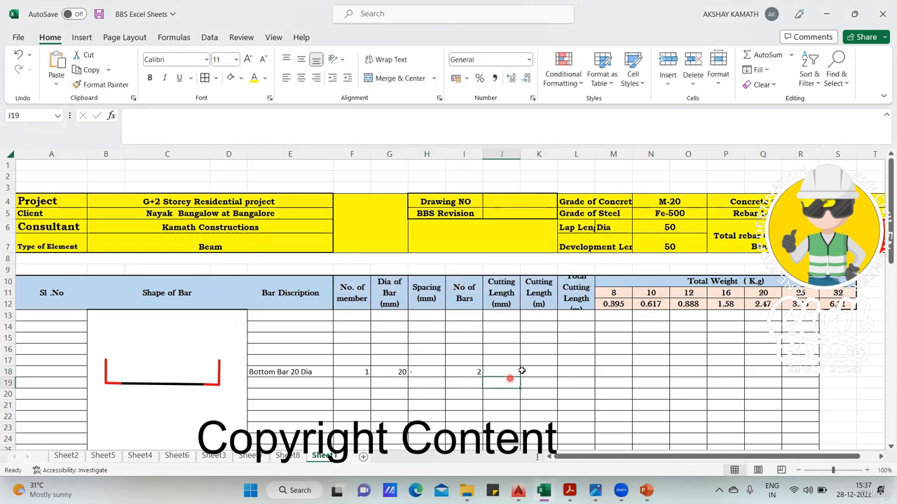
# Enter 10150 in C20 beneath the black middle line of the bar shape and centre it horizontally
pyautogui.click(153, 393)
pyautogui.write('+')
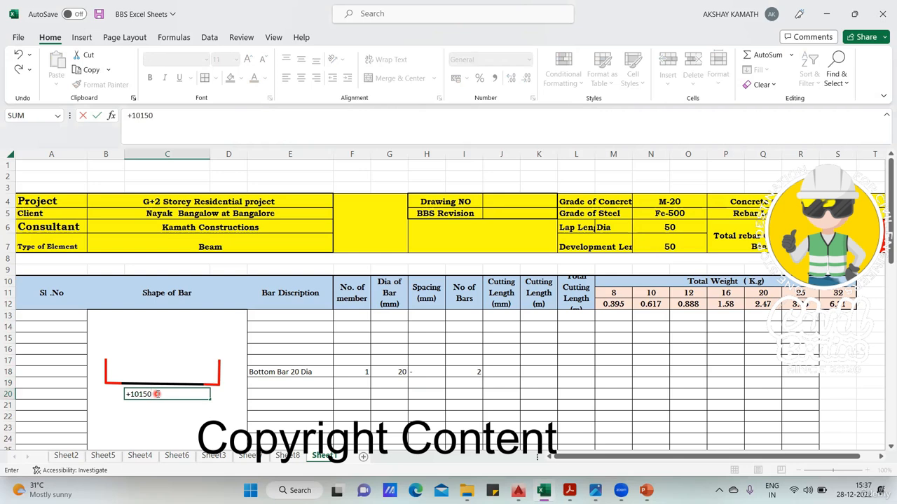
pyautogui.write('10150')
pyautogui.press('Return')
pyautogui.click(198, 394)
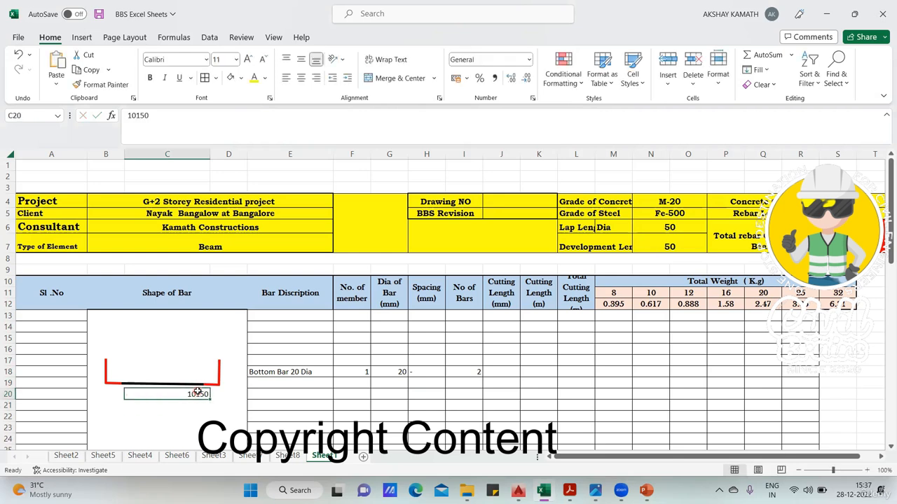
pyautogui.click(300, 78)
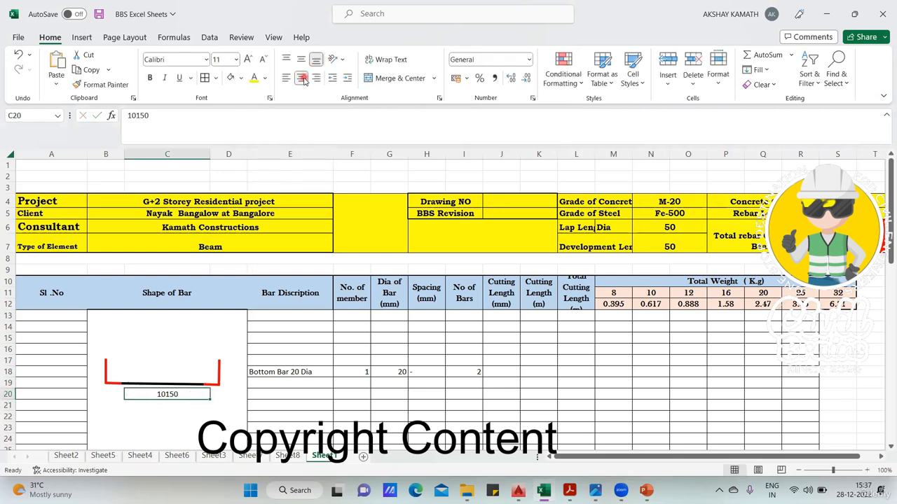
pyautogui.click(190, 415)
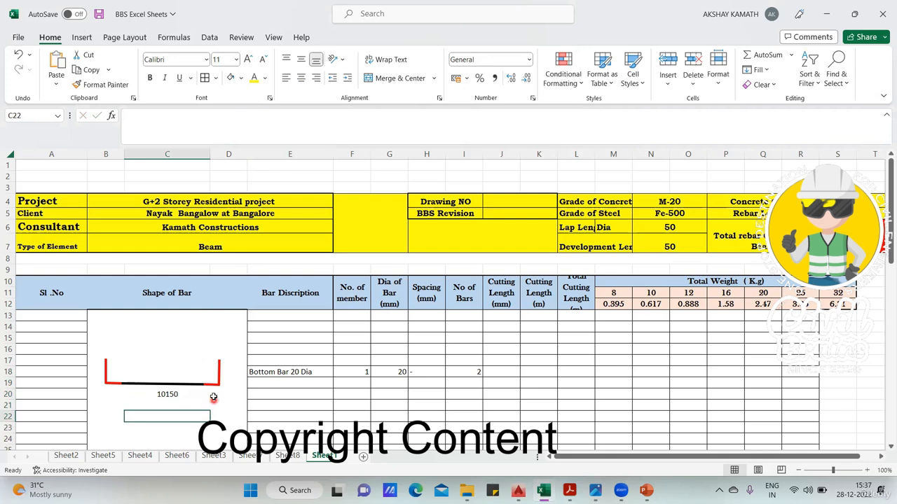
# Enter 460 in B20 beneath the bar shape's left red segment and right-align it
pyautogui.doubleClick(110, 391)
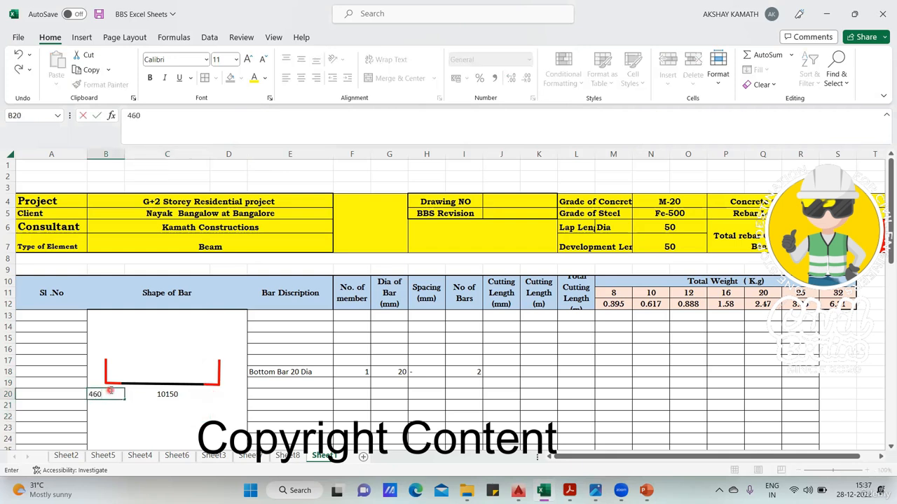
pyautogui.press('Return')
pyautogui.click(115, 393)
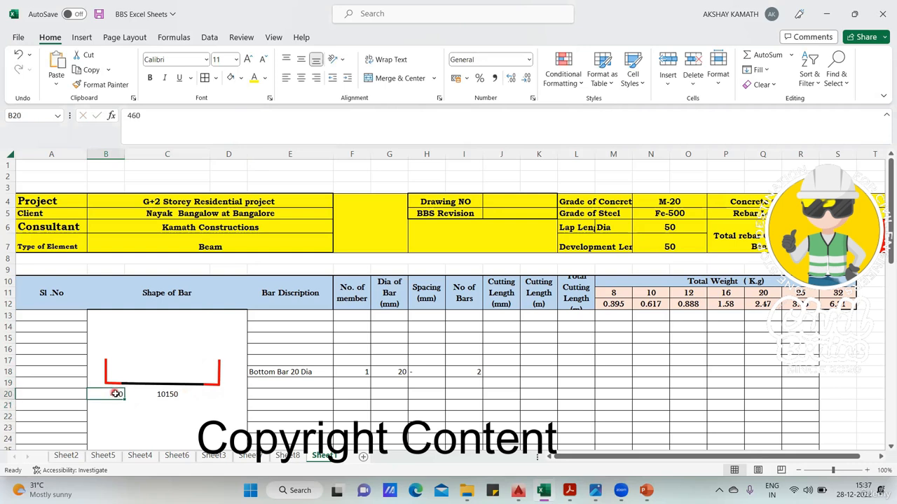
pyautogui.click(302, 78)
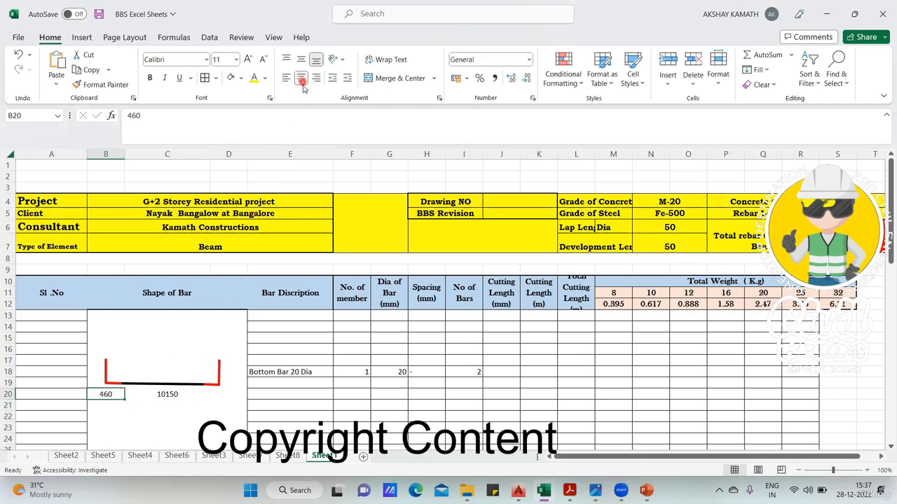
pyautogui.click(316, 78)
pyautogui.click(137, 435)
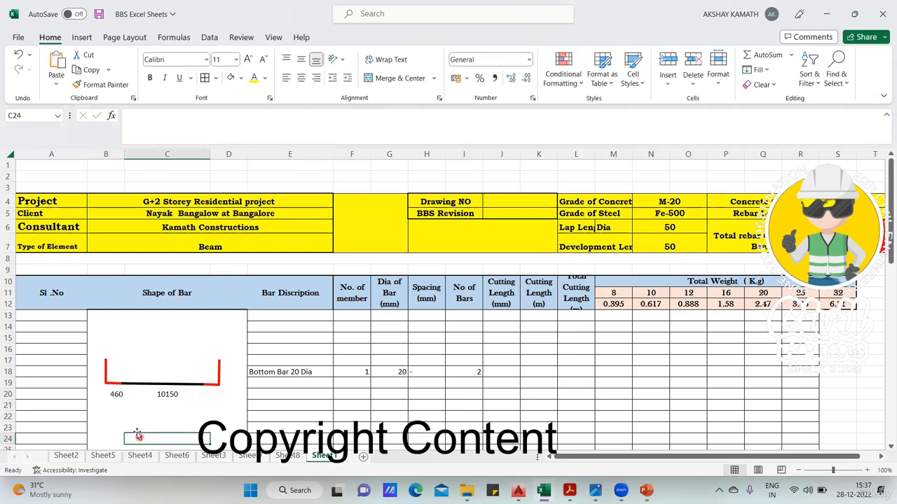
# Enter 460 in D20 beneath the bar shape's right red segment and left-align it
pyautogui.click(119, 396)
pyautogui.click(213, 396)
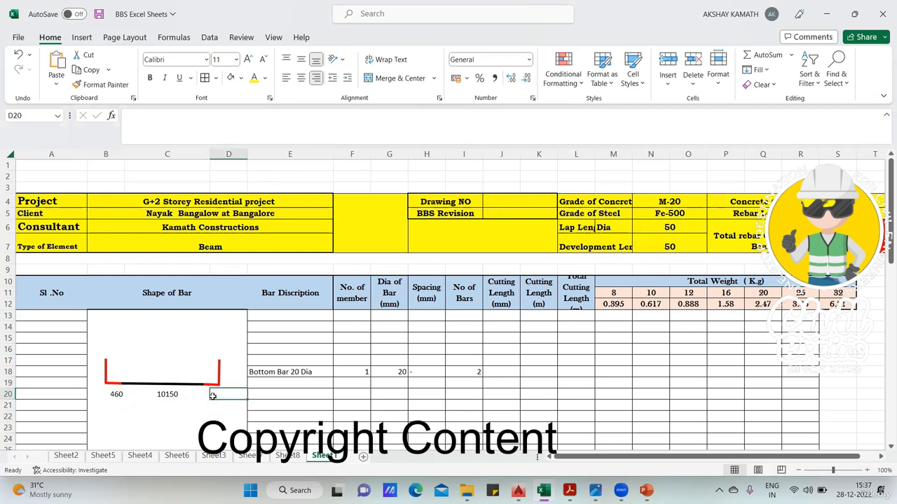
pyautogui.doubleClick(213, 396)
pyautogui.write('+')
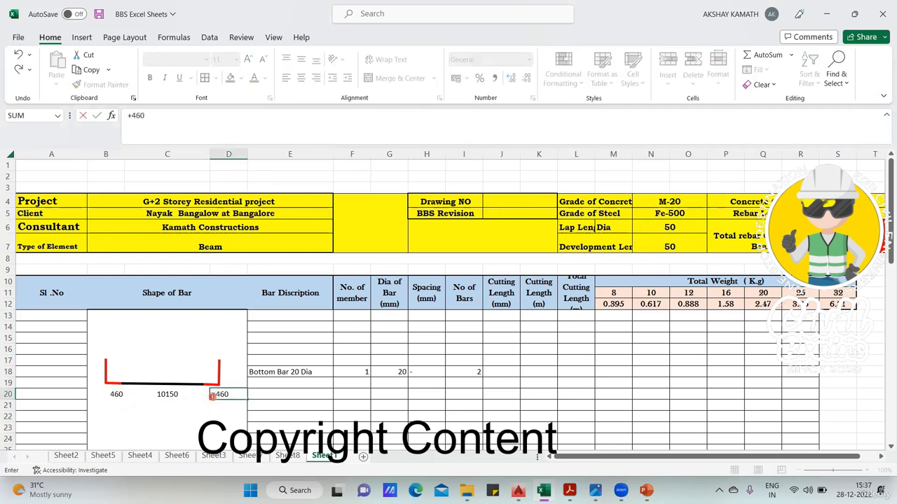
pyautogui.write('460')
pyautogui.press('Return')
pyautogui.click(235, 394)
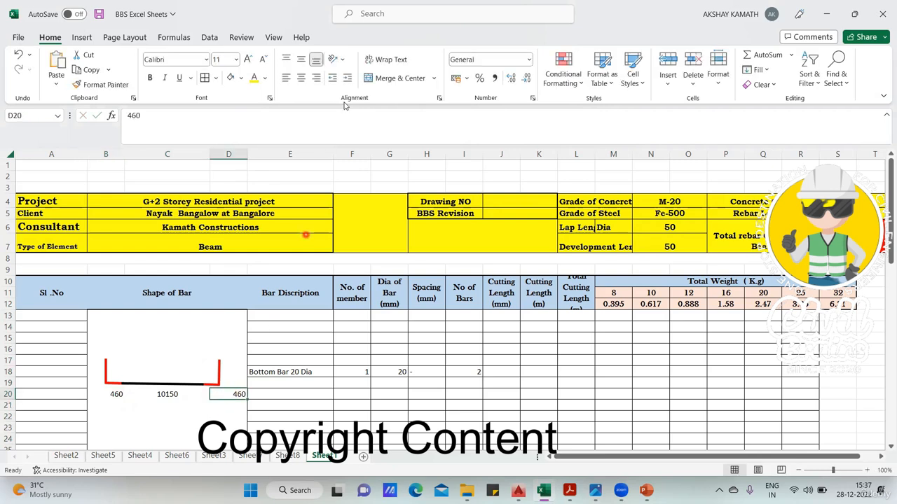
pyautogui.click(300, 78)
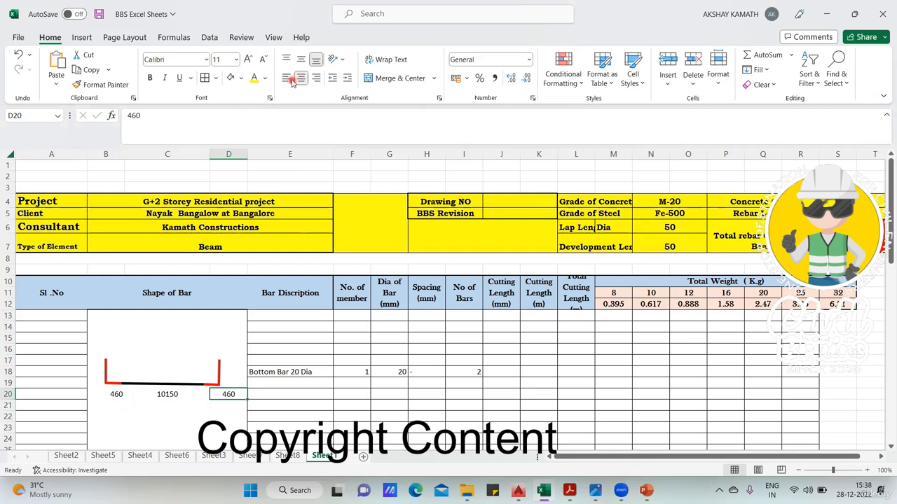
pyautogui.click(286, 78)
pyautogui.click(230, 417)
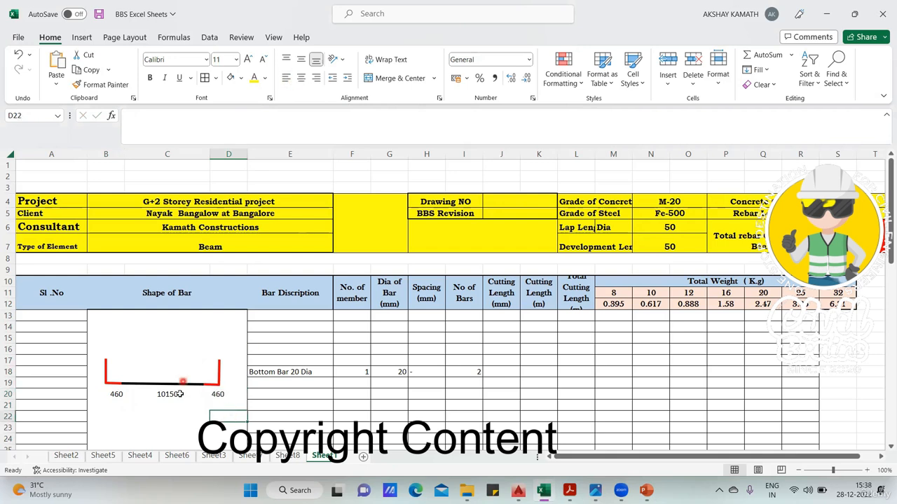
# Enter the formula +57*H18-B20 in B18 beside the bar shape's left vertical leg
pyautogui.click(117, 372)
pyautogui.doubleClick(117, 371)
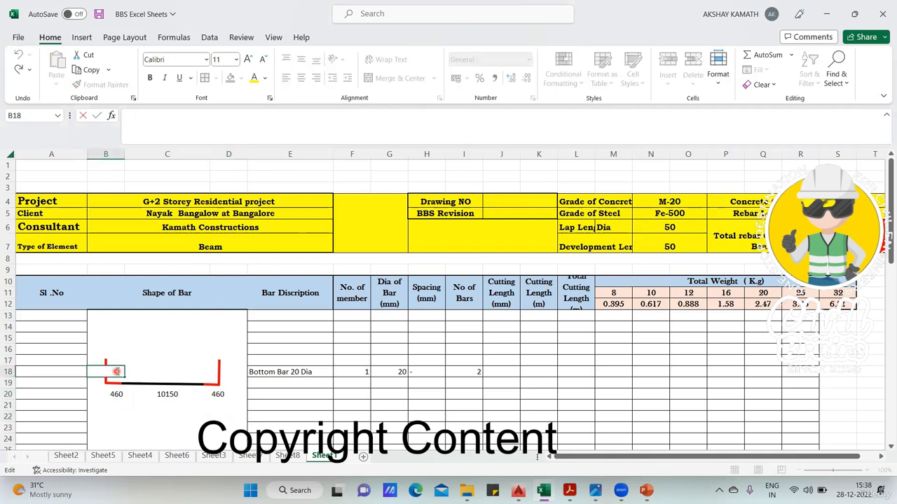
pyautogui.write('+')
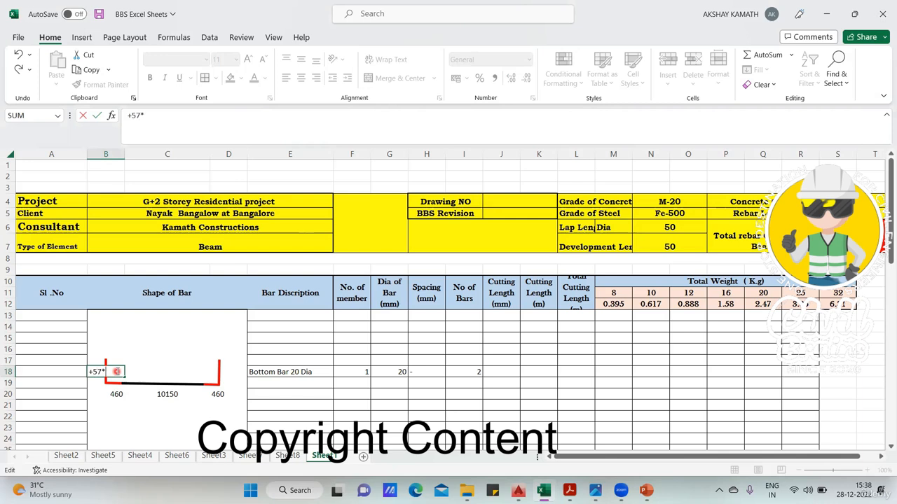
pyautogui.write('57*')
pyautogui.click(409, 374)
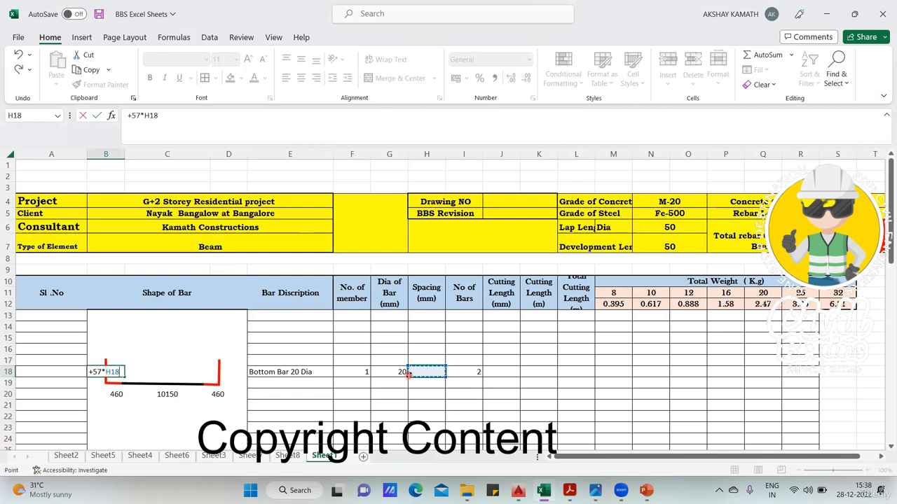
pyautogui.write('-')
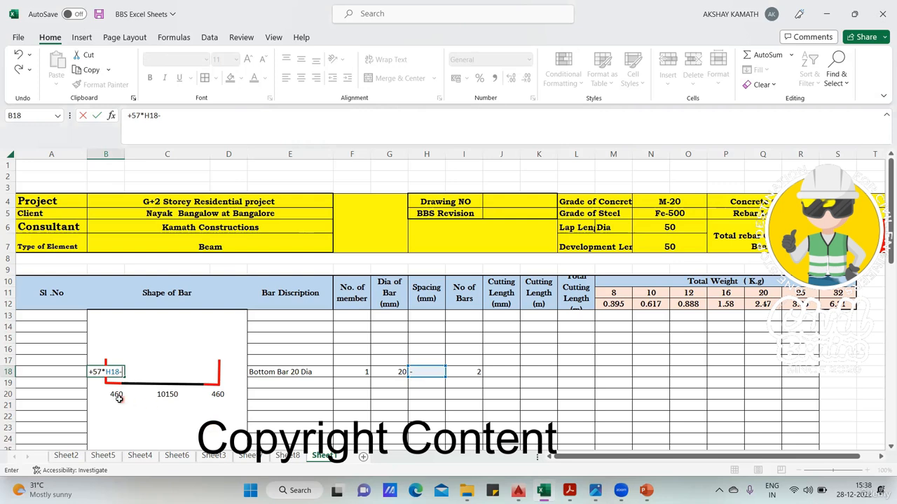
pyautogui.click(118, 396)
pyautogui.press('Return')
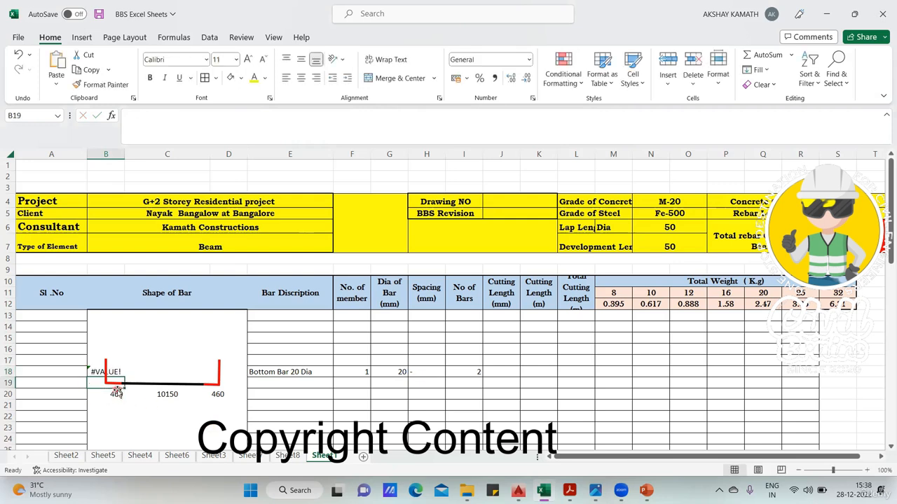
# Put parentheses around the multiplication in B18 so the formula reads =(57*H18)-B20
pyautogui.click(125, 372)
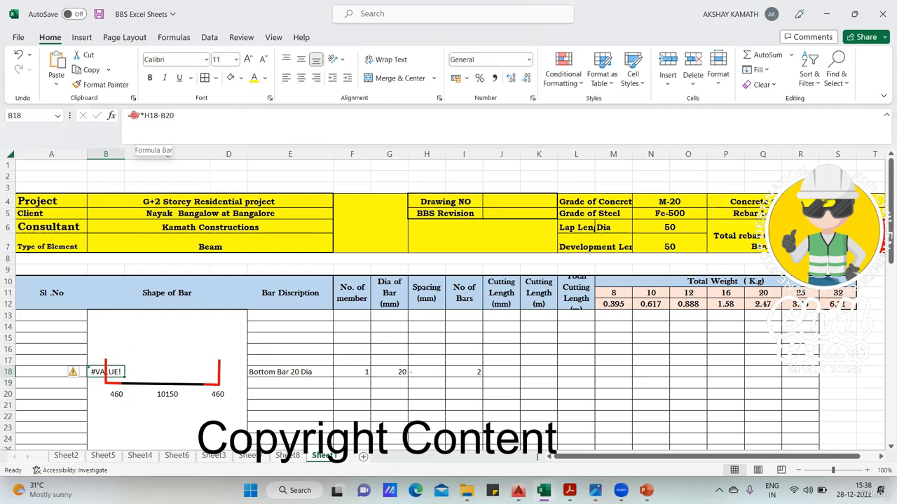
pyautogui.click(133, 115)
pyautogui.write('(')
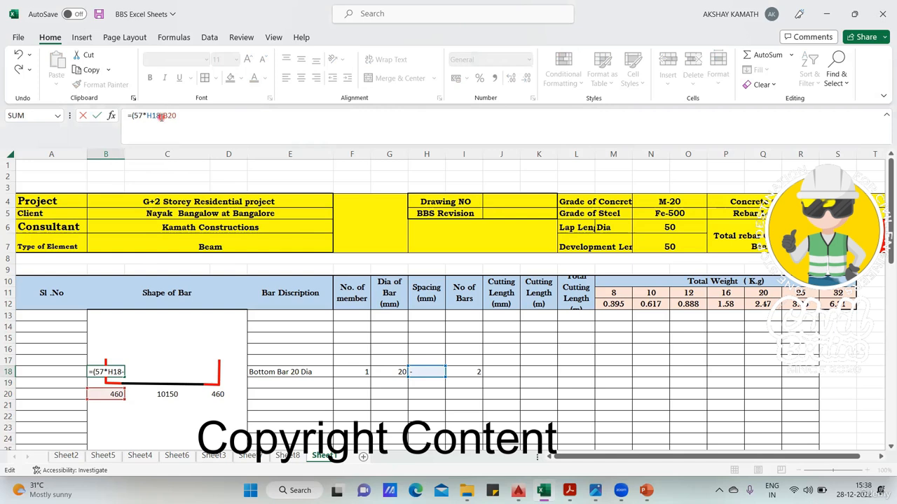
pyautogui.press('Return')
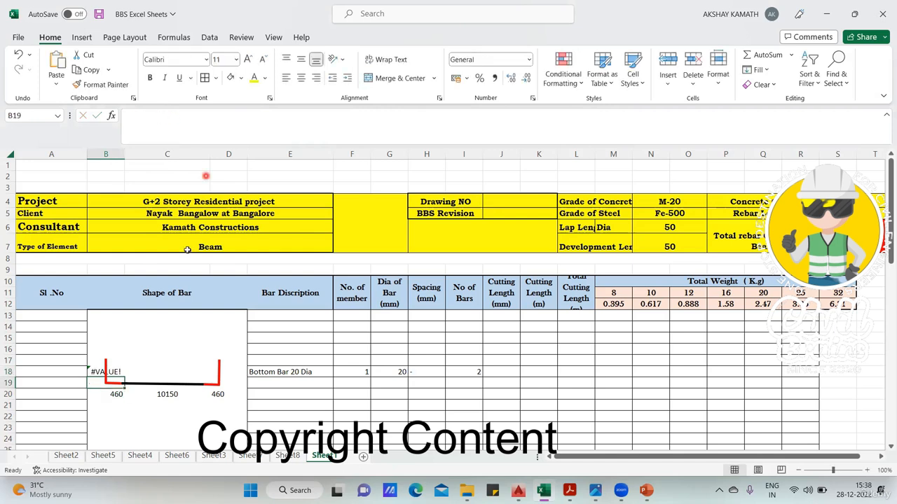
# Correct the B18 formula to reference the bar diameter in G18, making it =(57*G18)-B20
pyautogui.doubleClick(119, 372)
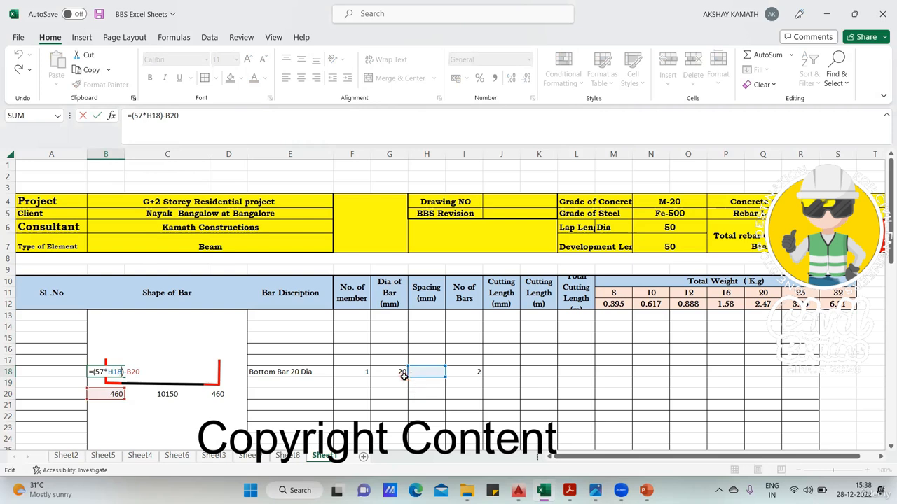
pyautogui.press('BackSpace')
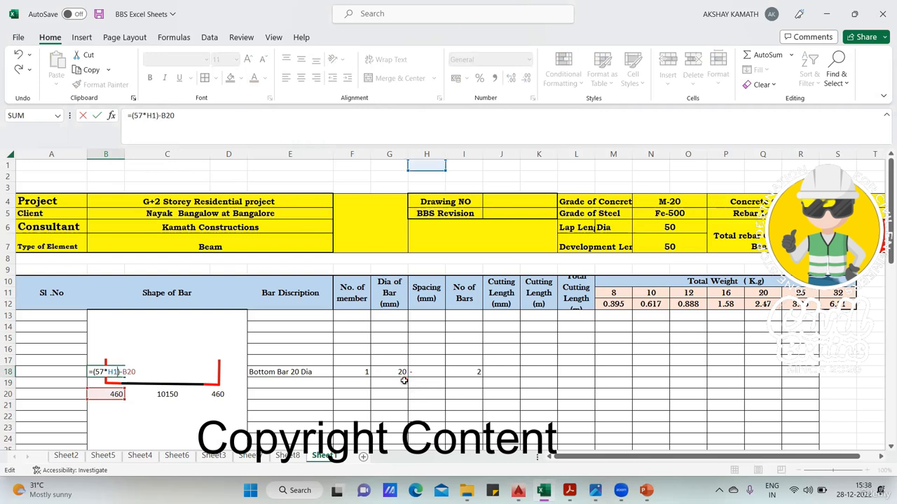
pyautogui.press('BackSpace')
pyautogui.press('BackSpace')
pyautogui.press('BackSpace')
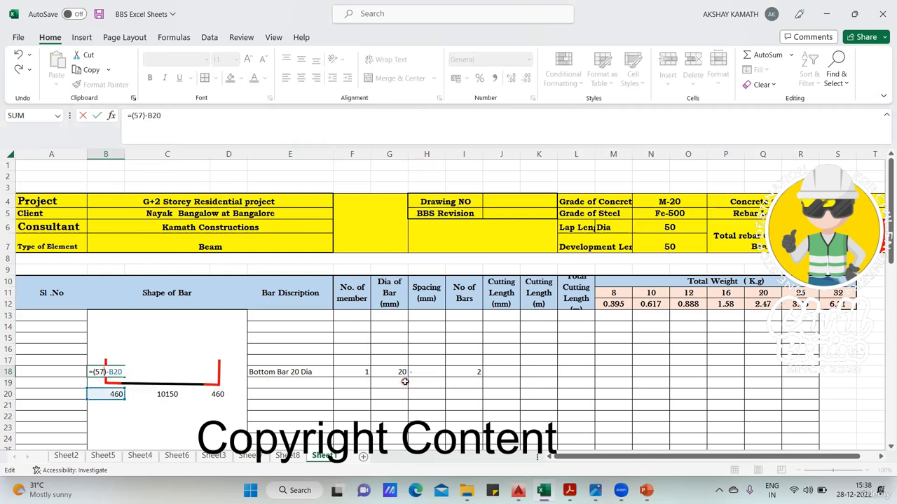
pyautogui.write('*')
pyautogui.click(399, 372)
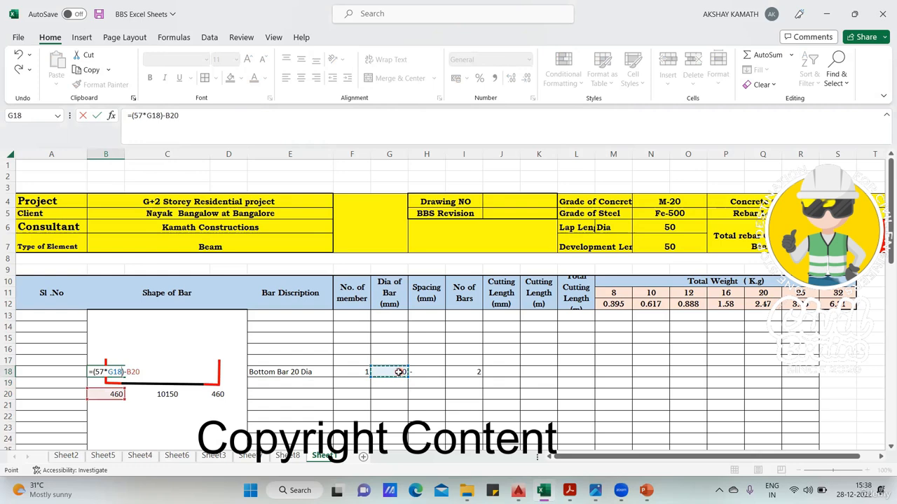
pyautogui.press('Return')
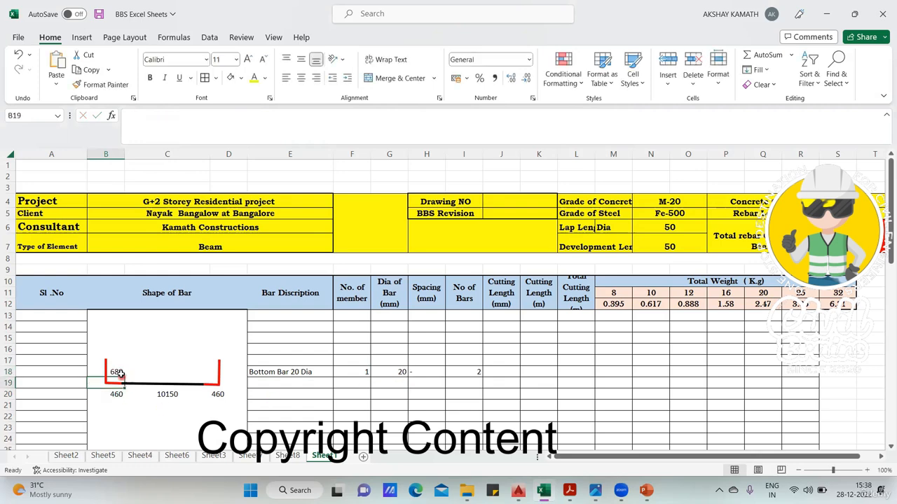
# Enter the formula +B18 in D18 beside the bar shape's right vertical leg and left-align the cell
pyautogui.click(213, 372)
pyautogui.click(218, 373)
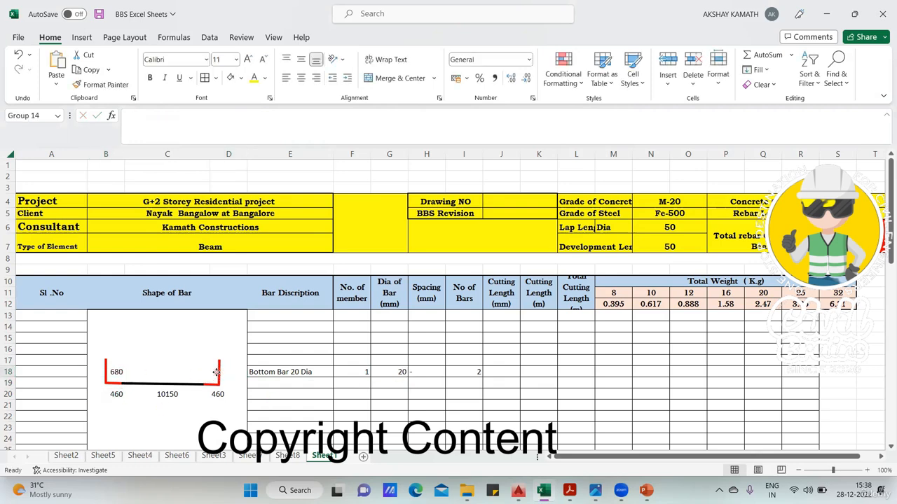
pyautogui.doubleClick(207, 373)
pyautogui.click(230, 375)
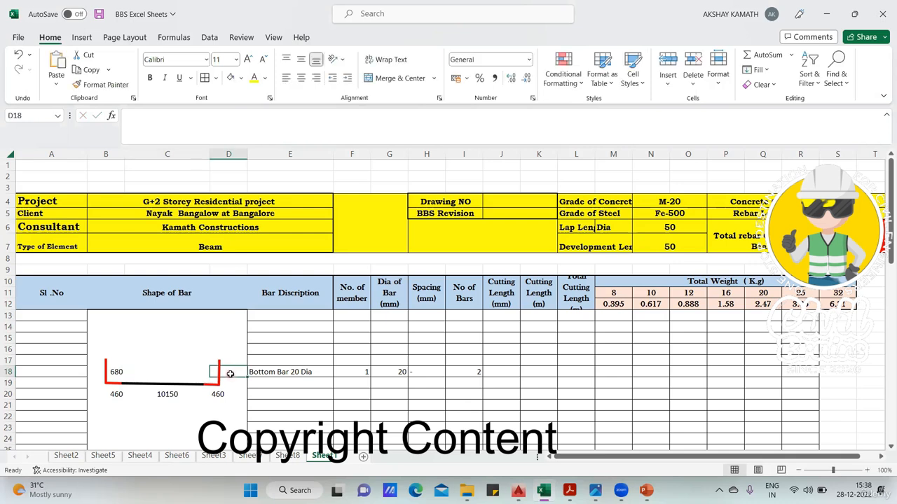
pyautogui.write('+')
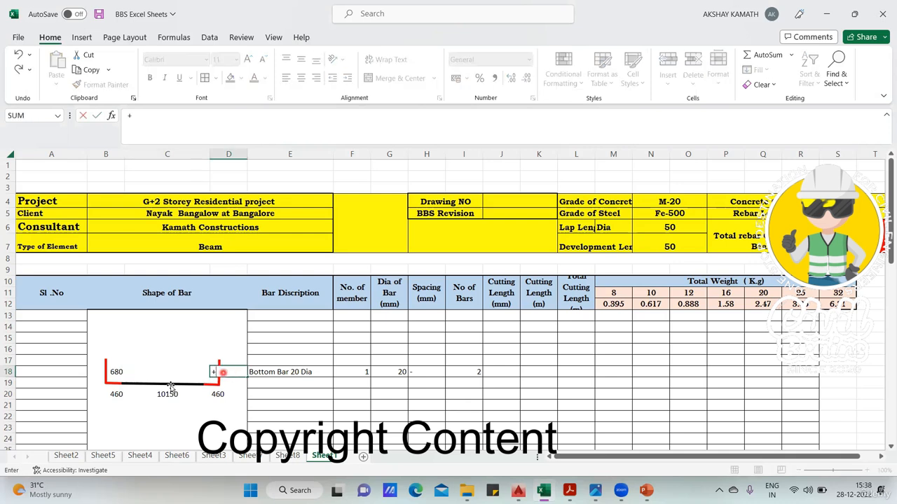
pyautogui.click(118, 372)
pyautogui.press('Return')
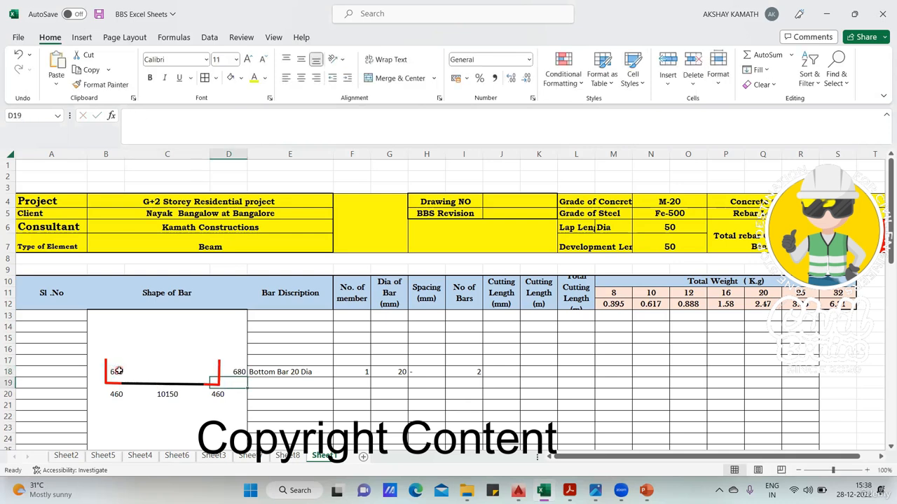
pyautogui.click(233, 372)
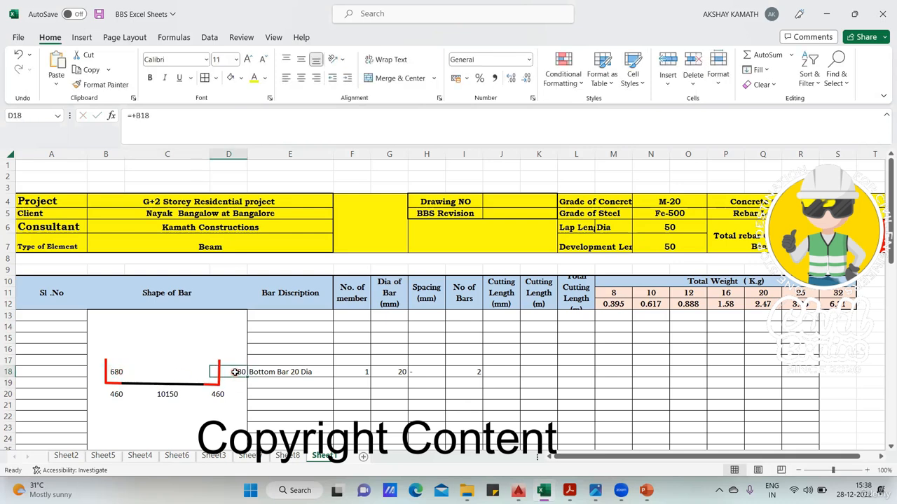
pyautogui.click(301, 78)
pyautogui.click(287, 78)
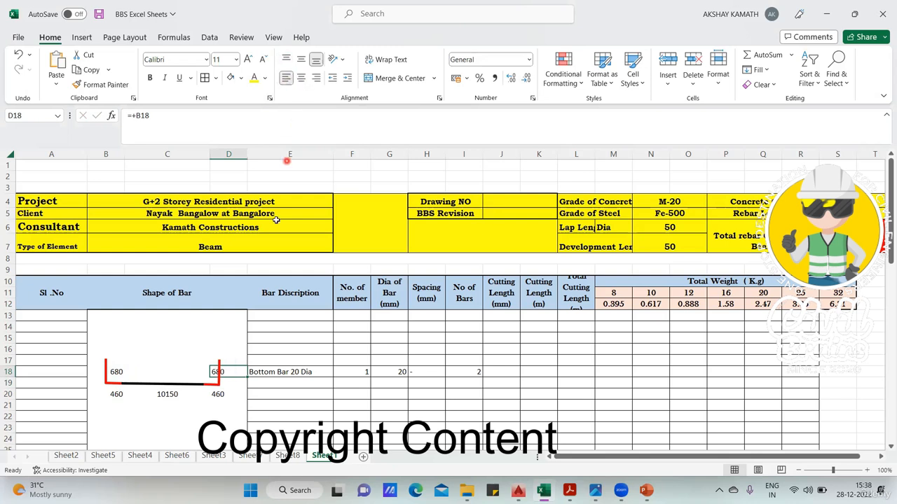
# Widen the grouped bar shape slightly to the right so its right leg clears the length label in D18
pyautogui.click(216, 416)
pyautogui.click(218, 372)
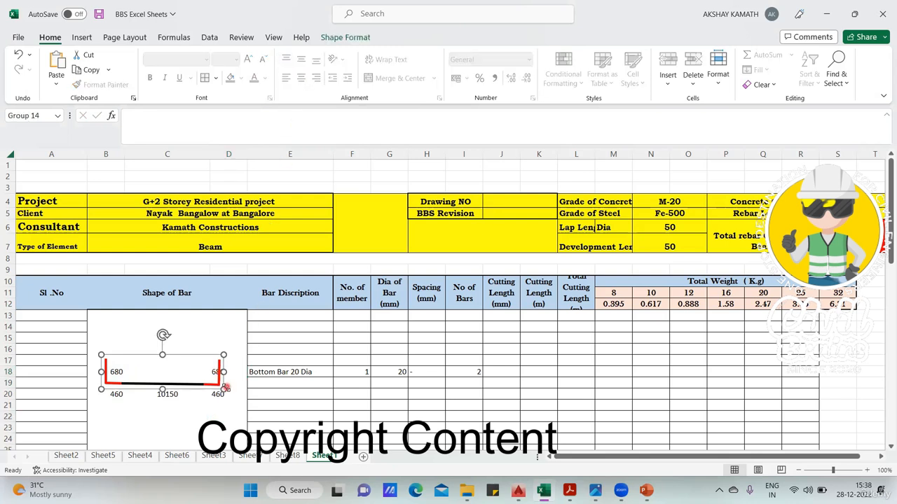
pyautogui.moveTo(223, 372); pyautogui.dragTo(227, 374)
pyautogui.click(215, 416)
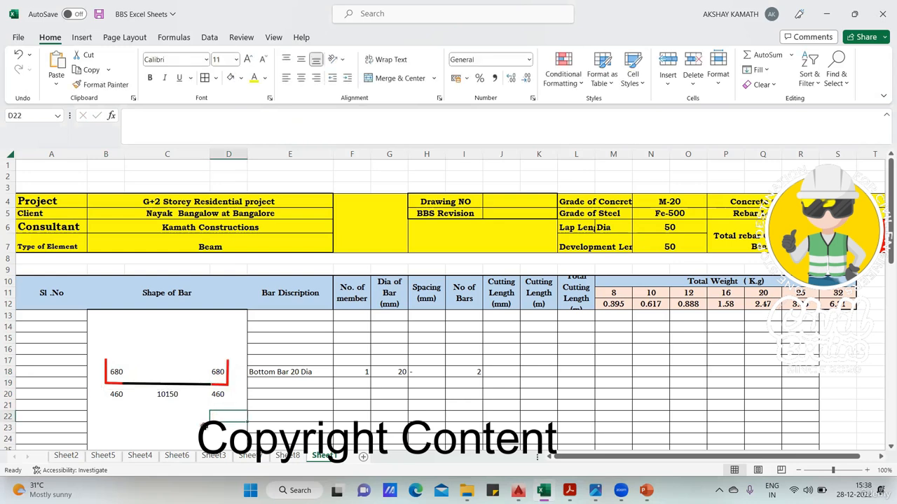
pyautogui.click(203, 387)
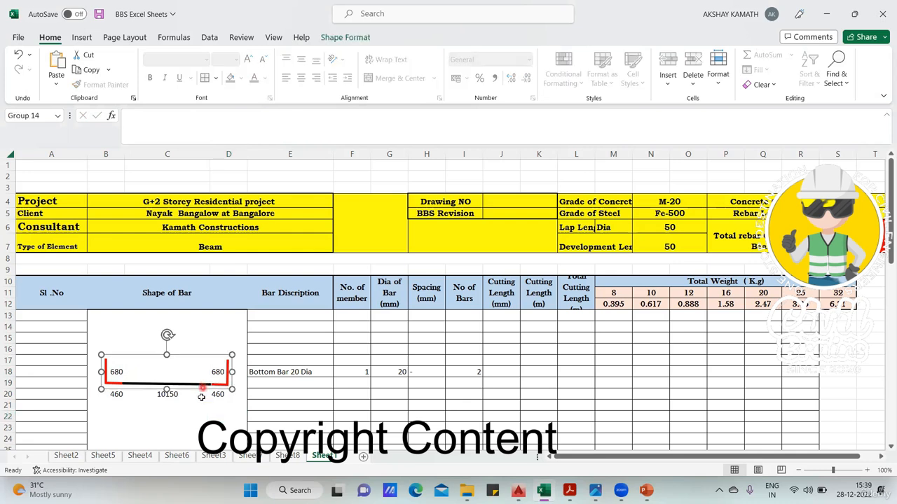
pyautogui.click(196, 423)
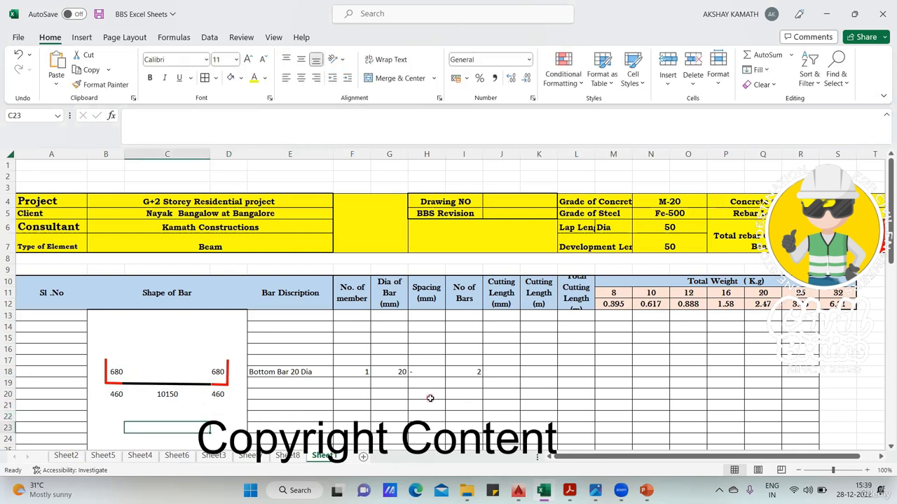
# Sum the bar's segment lengths in the cutting length (mm) cell J18 with the formula +B18+B20+C20+D20+D18
pyautogui.doubleClick(510, 372)
pyautogui.write('+')
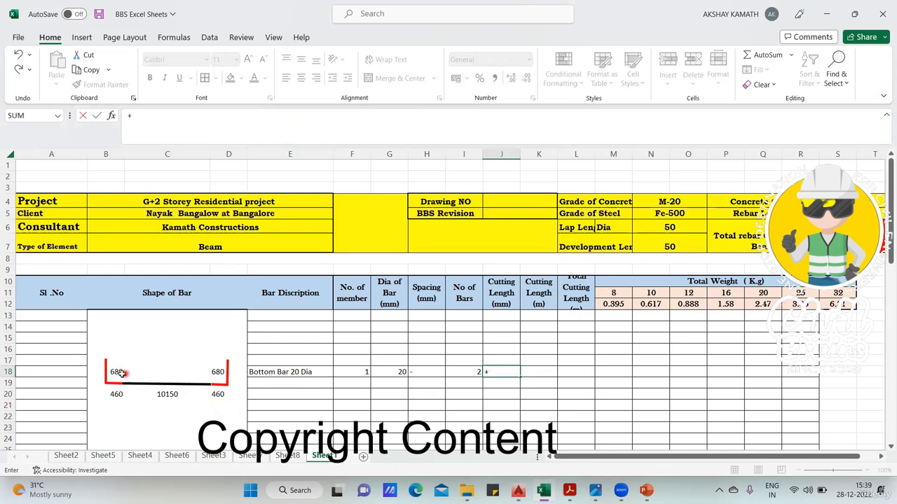
pyautogui.click(117, 372)
pyautogui.write('+')
pyautogui.click(116, 394)
pyautogui.write('+B20+')
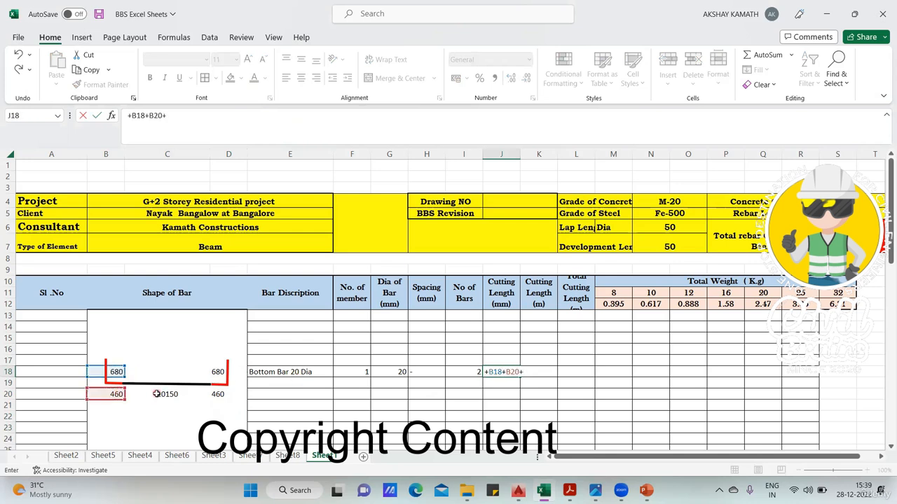
pyautogui.click(166, 393)
pyautogui.write('+')
pyautogui.click(218, 394)
pyautogui.write('+D20+')
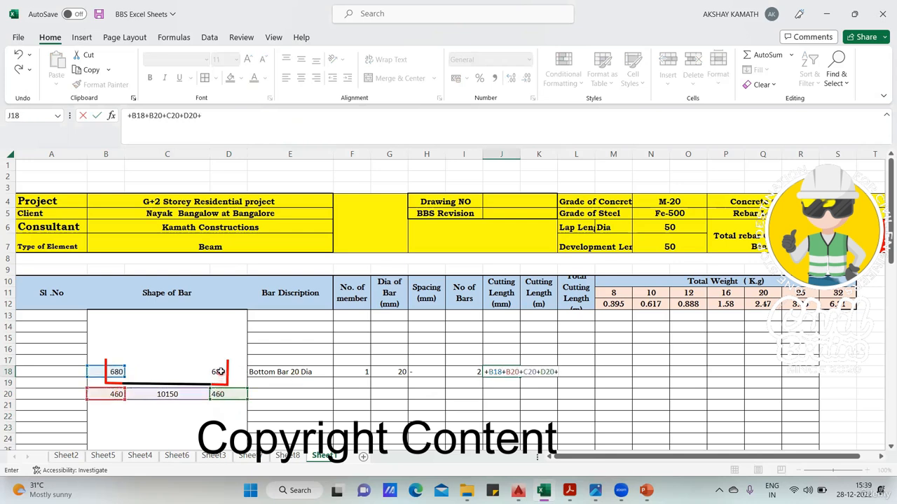
pyautogui.click(219, 372)
pyautogui.press('Return')
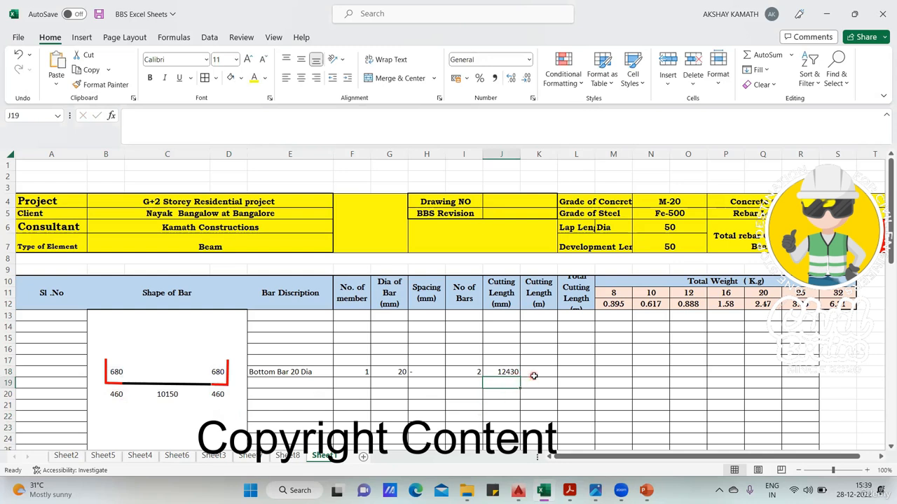
# Append +(57*G18) to the cutting length formula in J18
pyautogui.click(507, 371)
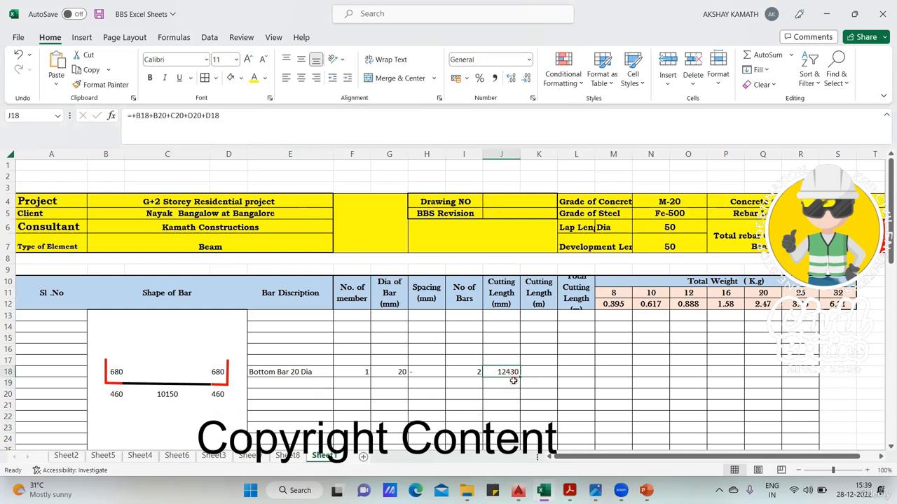
pyautogui.click(288, 125)
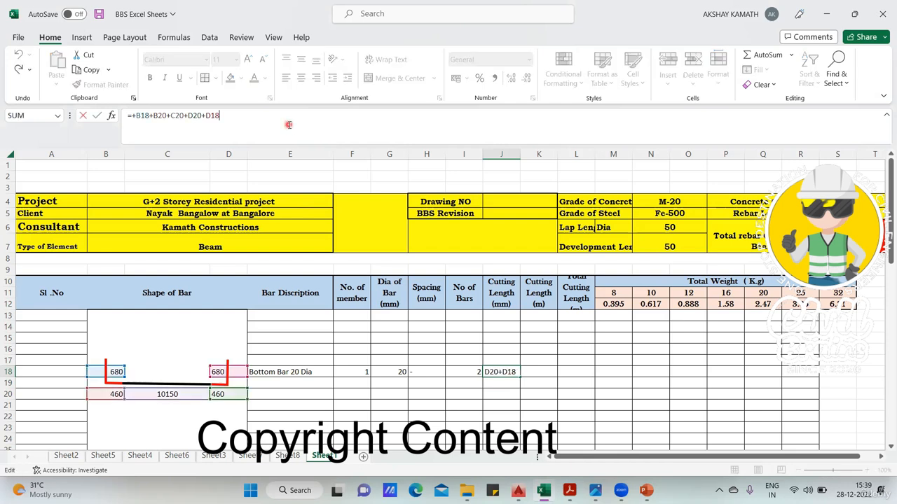
pyautogui.write('+(57*')
pyautogui.click(399, 372)
pyautogui.write(')')
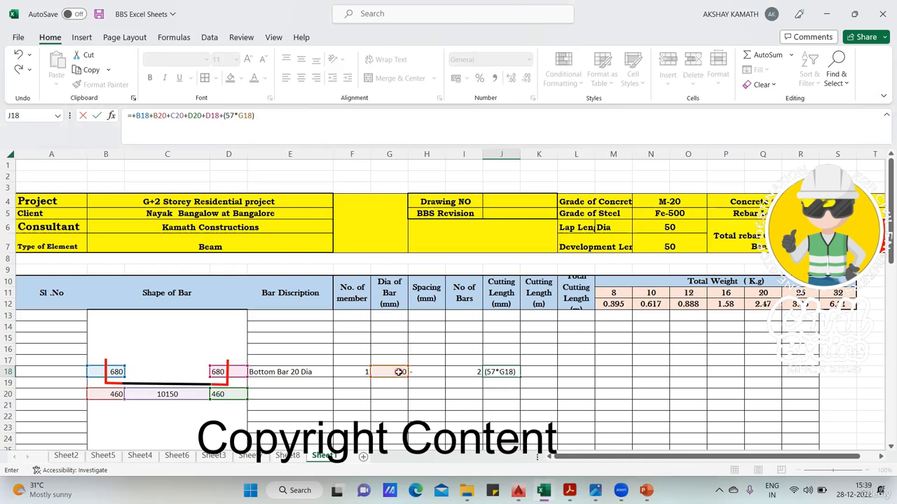
pyautogui.press('Return')
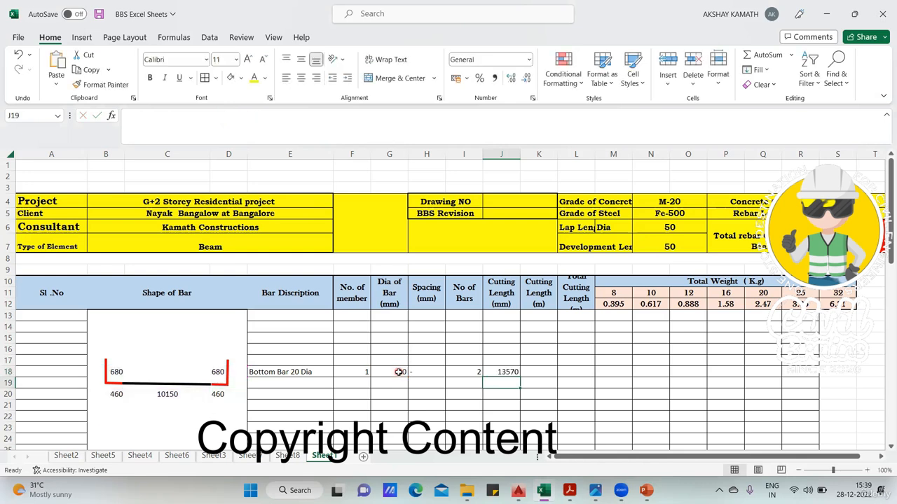
# Convert the cutting length to metres in K18 with the formula +J18/1000
pyautogui.click(547, 372)
pyautogui.write('+')
pyautogui.click(501, 371)
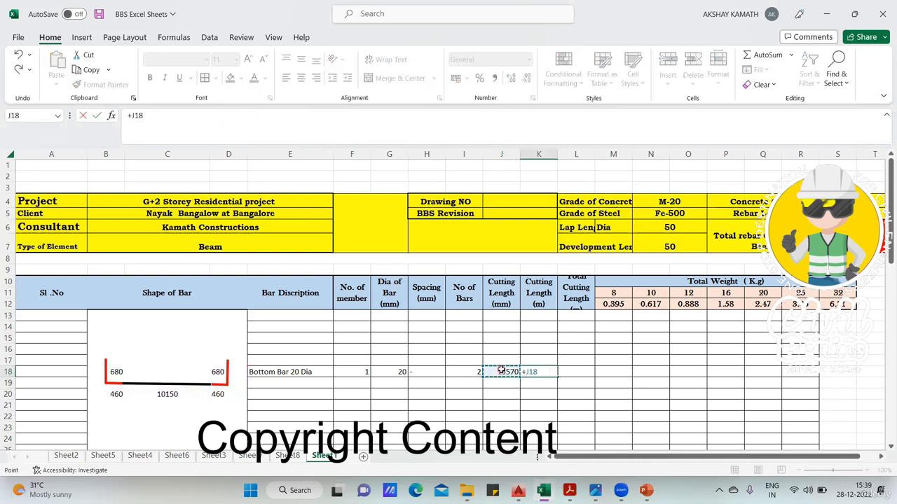
pyautogui.write('/1000')
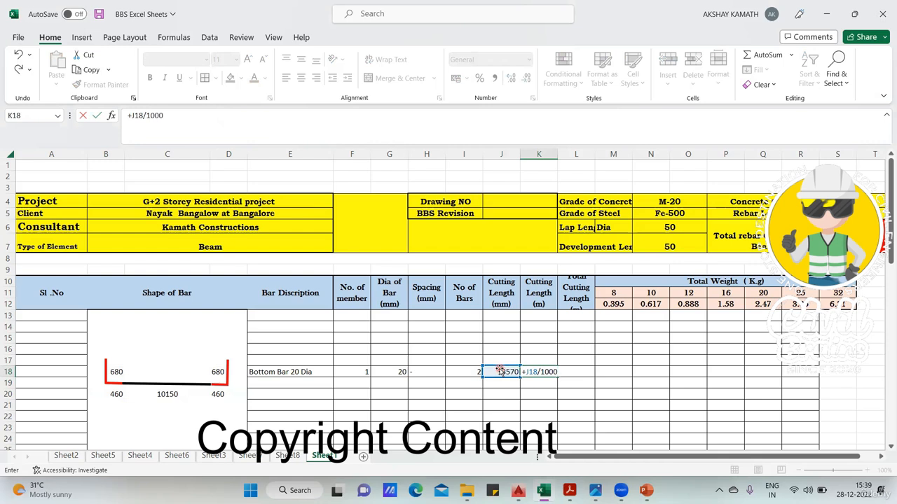
pyautogui.press('Return')
# Calculate the total cutting length in L18 with the formula +K18*I18*F18
pyautogui.click(574, 372)
pyautogui.write('+')
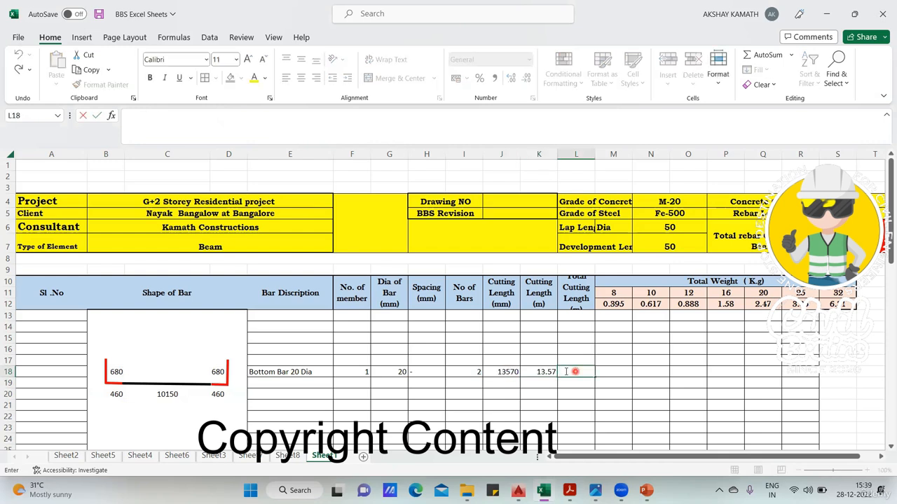
pyautogui.click(547, 372)
pyautogui.write('*')
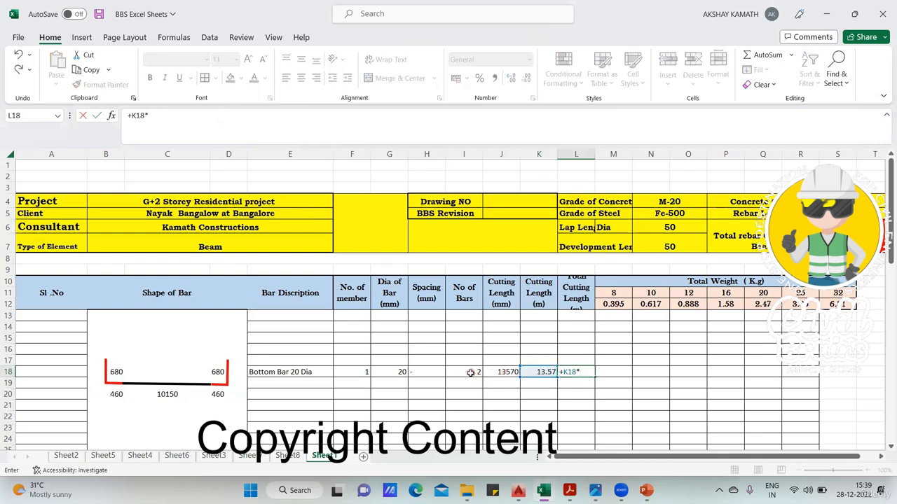
pyautogui.click(464, 371)
pyautogui.write('*')
pyautogui.click(368, 372)
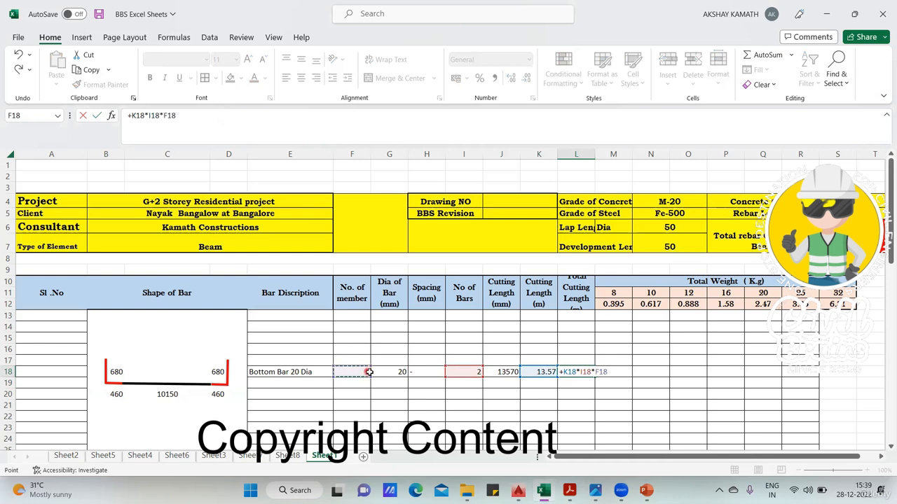
pyautogui.press('Return')
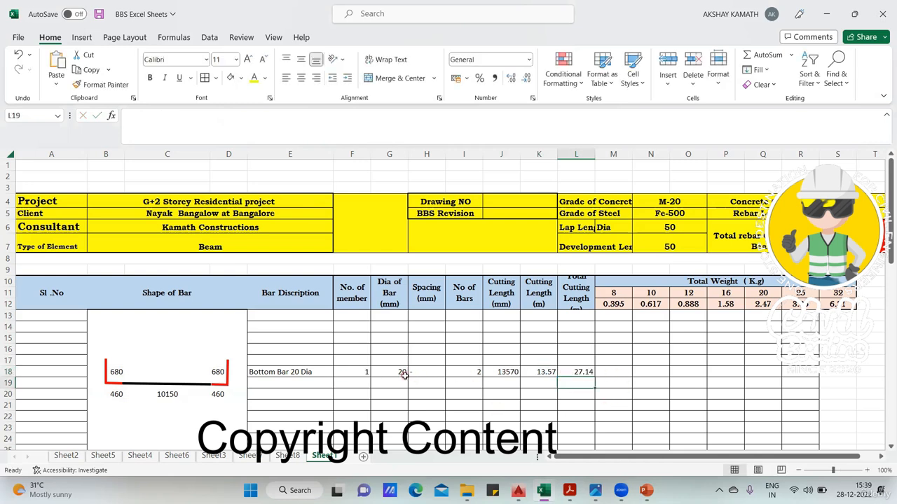
# Calculate the 20 mm bar's total weight in Q18 with the formula +L18*Q12
pyautogui.click(764, 372)
pyautogui.write('+')
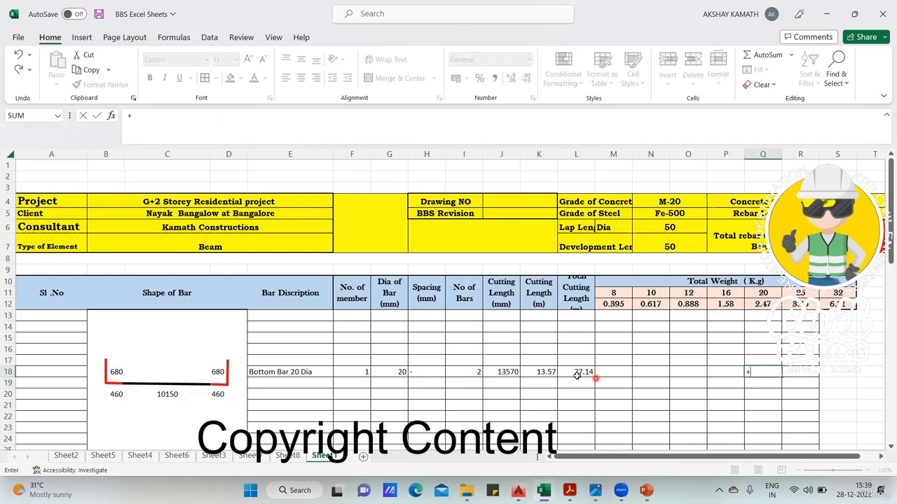
pyautogui.click(577, 371)
pyautogui.write('*')
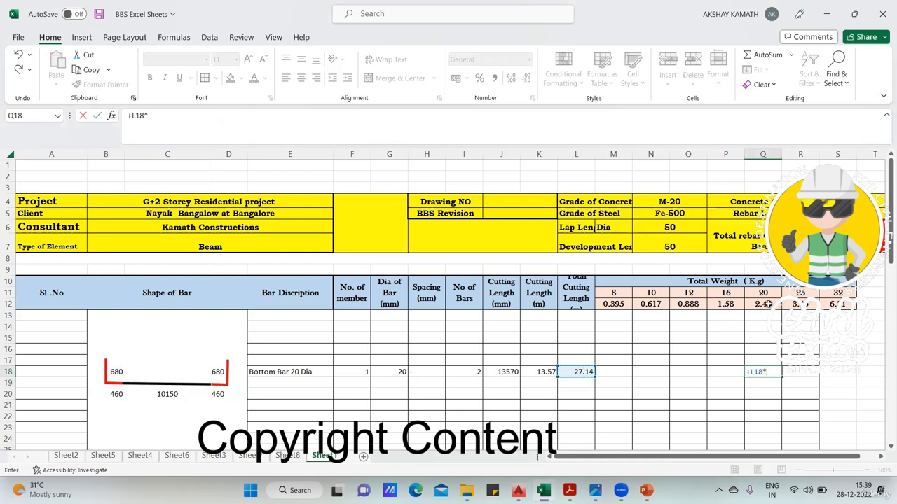
pyautogui.click(766, 304)
pyautogui.press('Return')
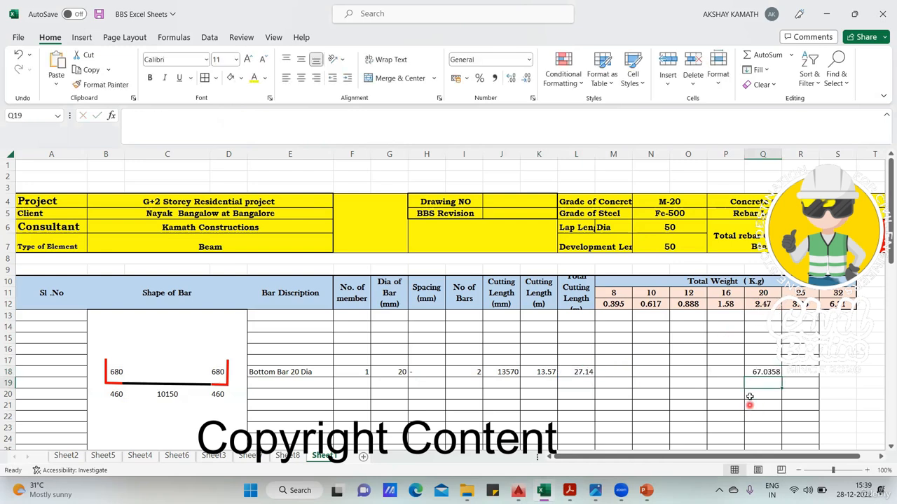
# Compare the weight in Q18 with the Bottom Main Bar 20 Dia row of the finished schedule on Sheet8
pyautogui.click(275, 456)
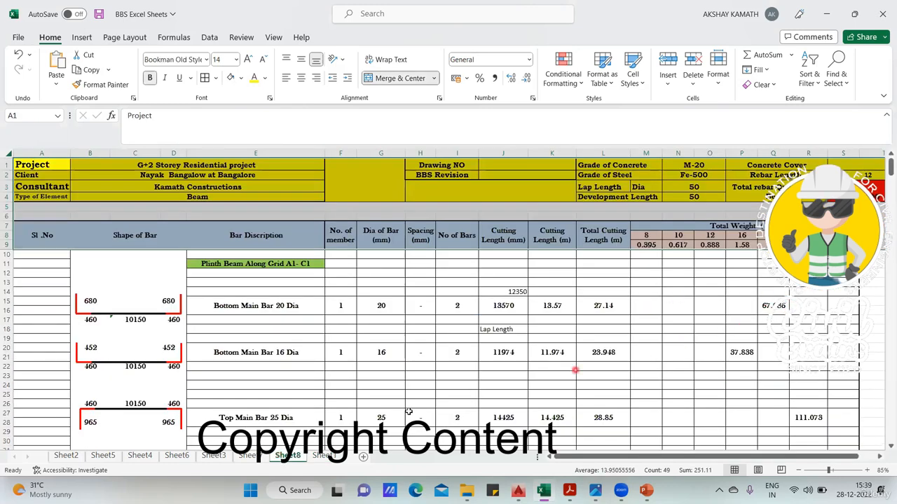
pyautogui.click(325, 455)
pyautogui.click(765, 372)
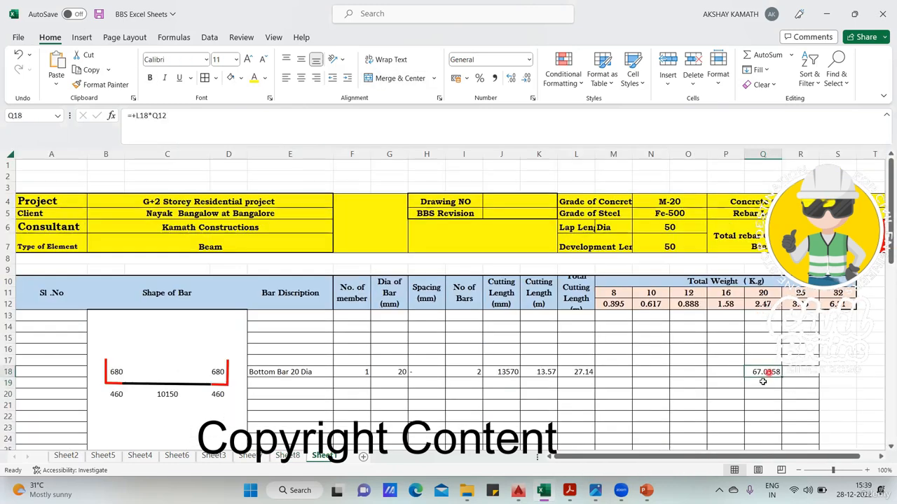
# Format the bottom bar's row E18:Q18 in bold Baskerville Old Face
pyautogui.moveTo(306, 373); pyautogui.dragTo(767, 372)
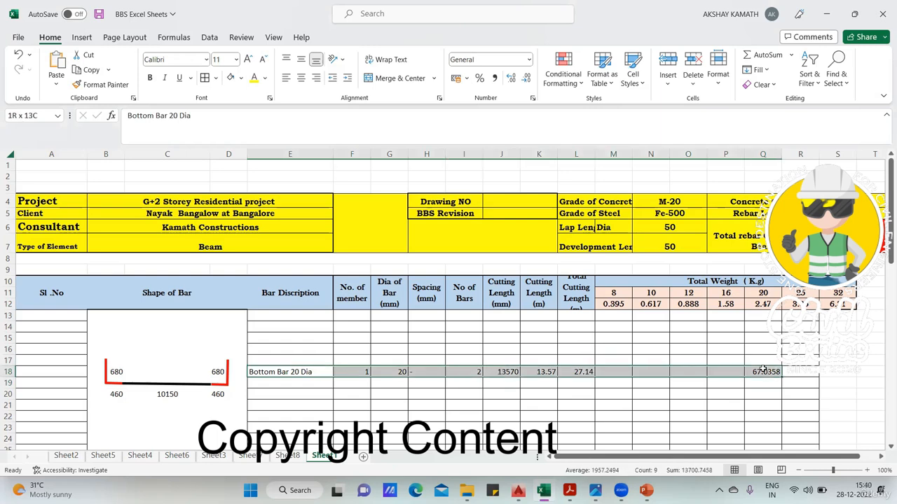
pyautogui.click(206, 59)
pyautogui.scroll(-5, 210, 161)
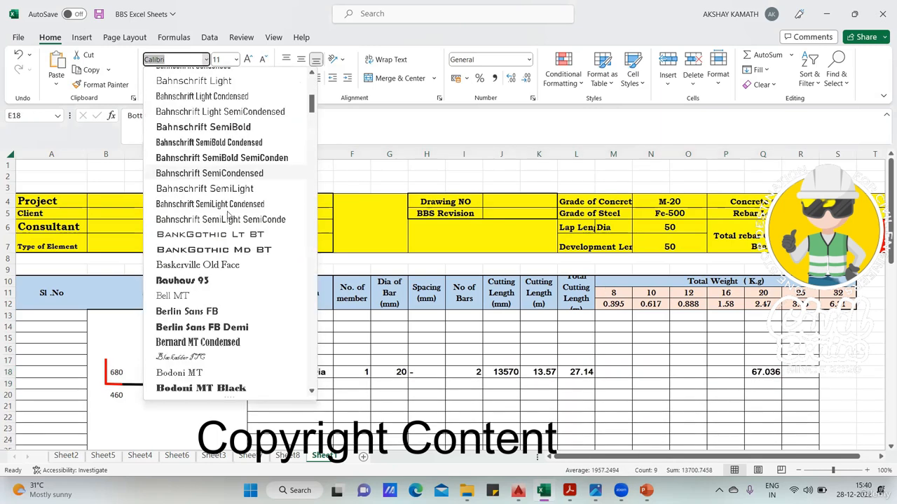
pyautogui.click(231, 263)
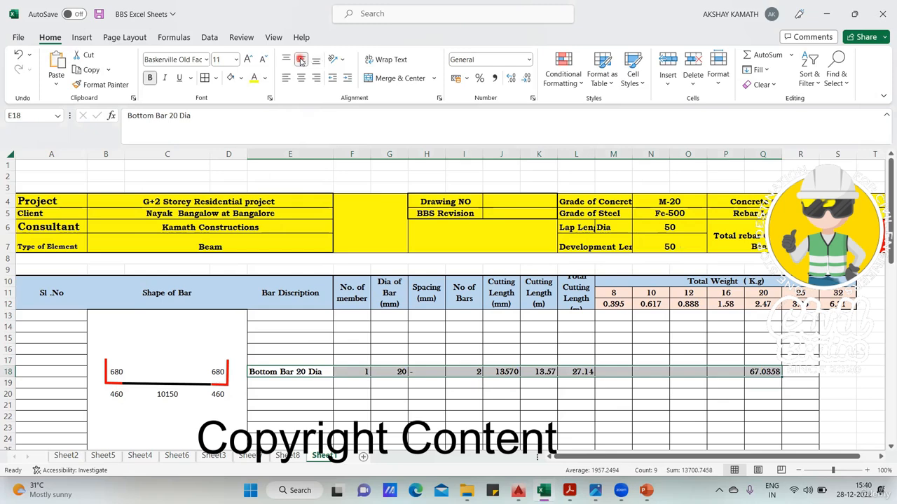
pyautogui.click(502, 415)
# Check the Bottom Main Bar 16 Dia row on Sheet8 and return to Sheet1
pyautogui.scroll(-1, 496, 409)
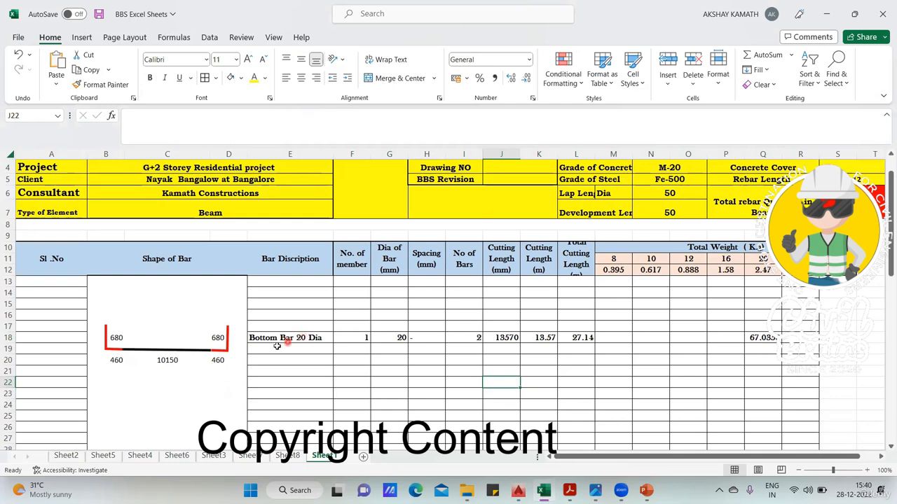
pyautogui.click(287, 456)
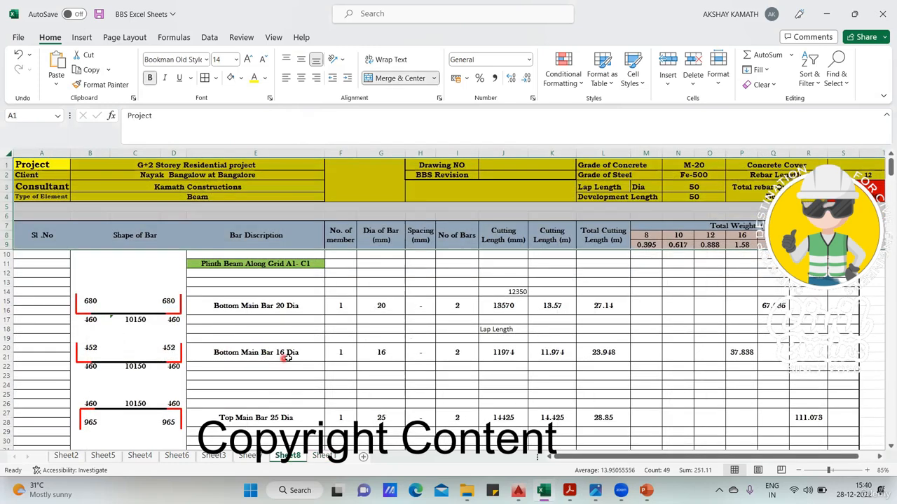
pyautogui.click(324, 455)
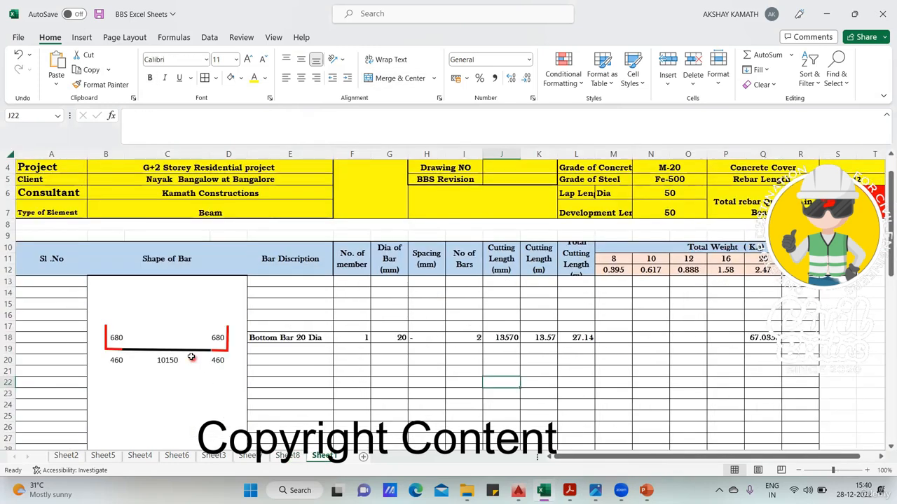
# Duplicate the U-shaped bottom bar drawing and place the copy below the original, around rows 22 to 26
pyautogui.click(189, 351)
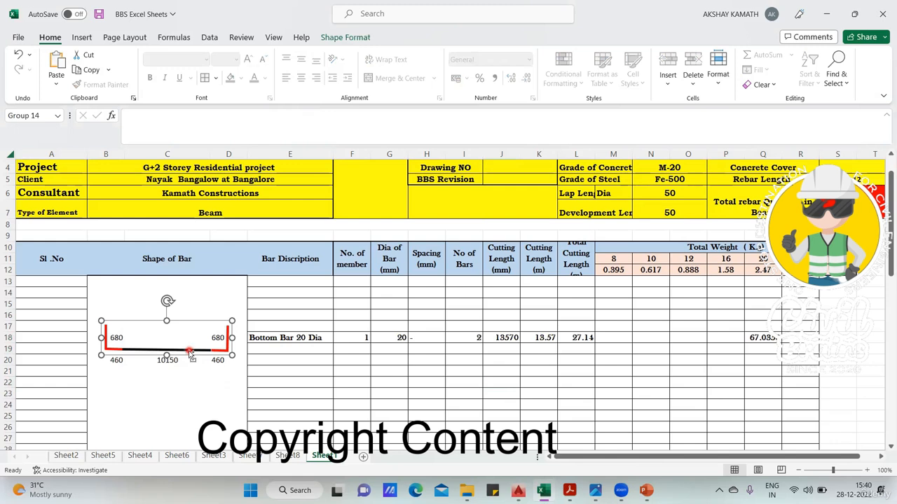
pyautogui.hotkey('ctrl', 'd')
pyautogui.moveTo(200, 362); pyautogui.dragTo(186, 420)
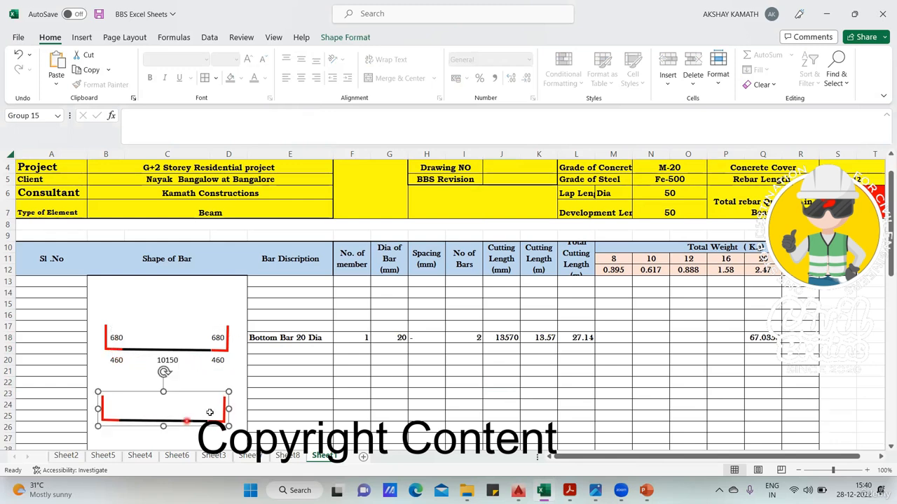
# Copy the 20 mm bottom bar's row E18:Q18 to row 24, starting at E24
pyautogui.moveTo(266, 340); pyautogui.dragTo(765, 335)
pyautogui.hotkey('ctrl', 'c')
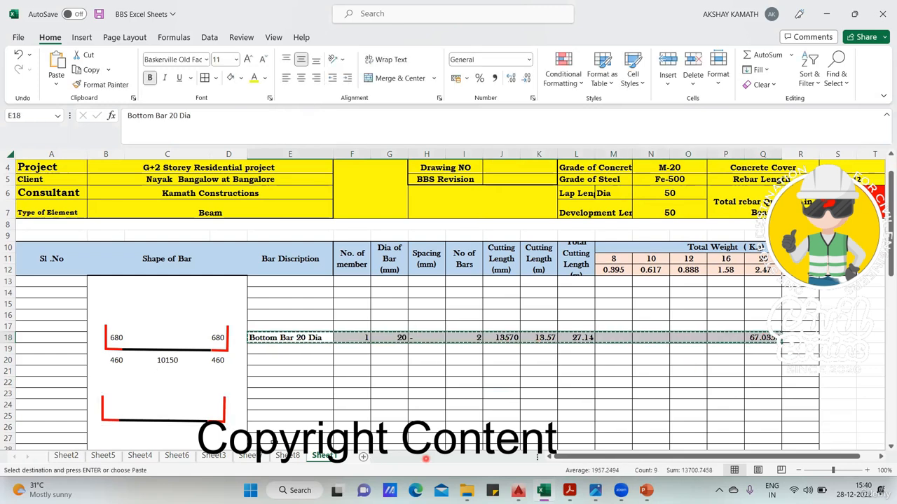
pyautogui.click(259, 405)
pyautogui.hotkey('ctrl', 'v')
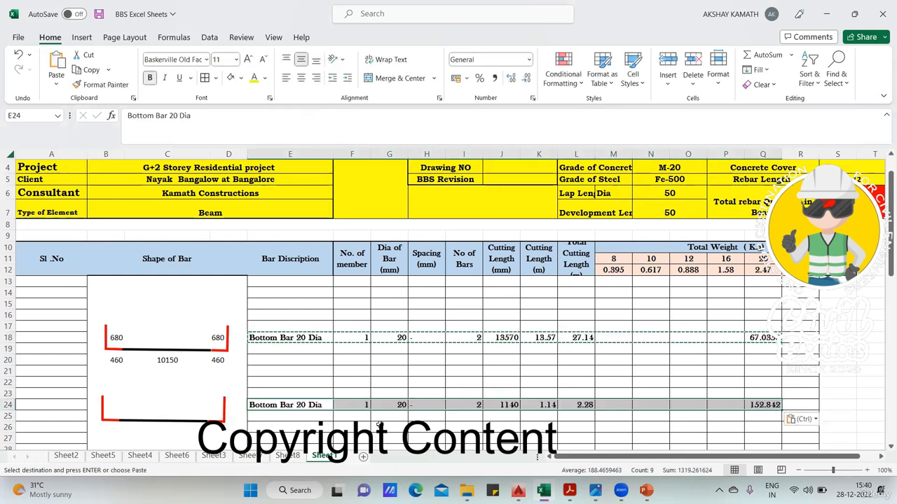
pyautogui.click(379, 425)
pyautogui.press('Escape')
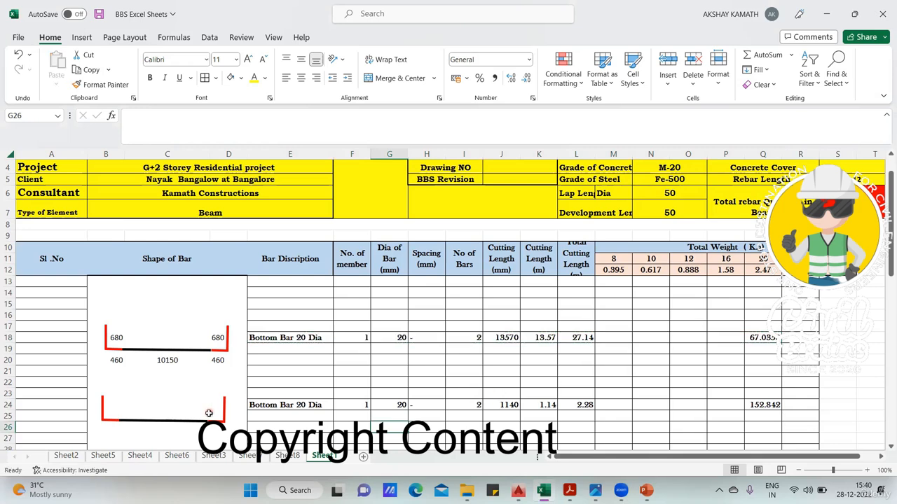
# Label the second bar's straight middle length in C26 with a formula referencing C20
pyautogui.scroll(-1, 182, 403)
pyautogui.doubleClick(155, 388)
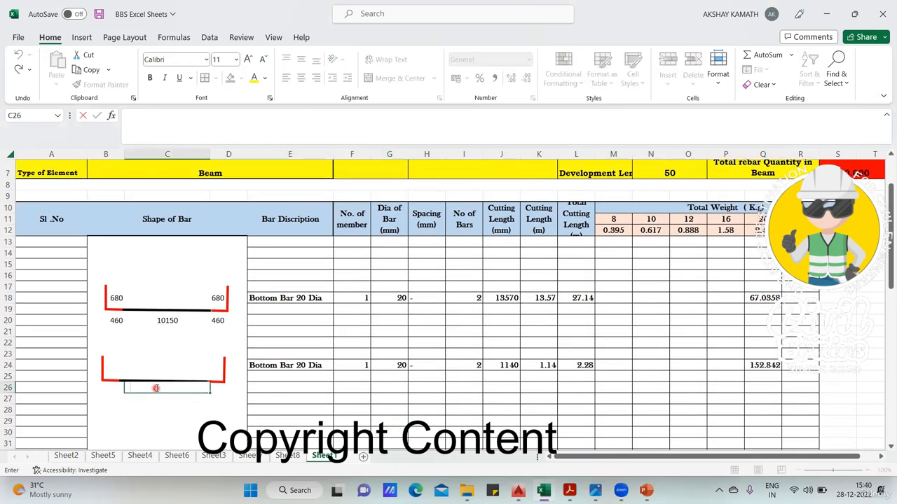
pyautogui.write('=')
pyautogui.click(166, 319)
pyautogui.press('Return')
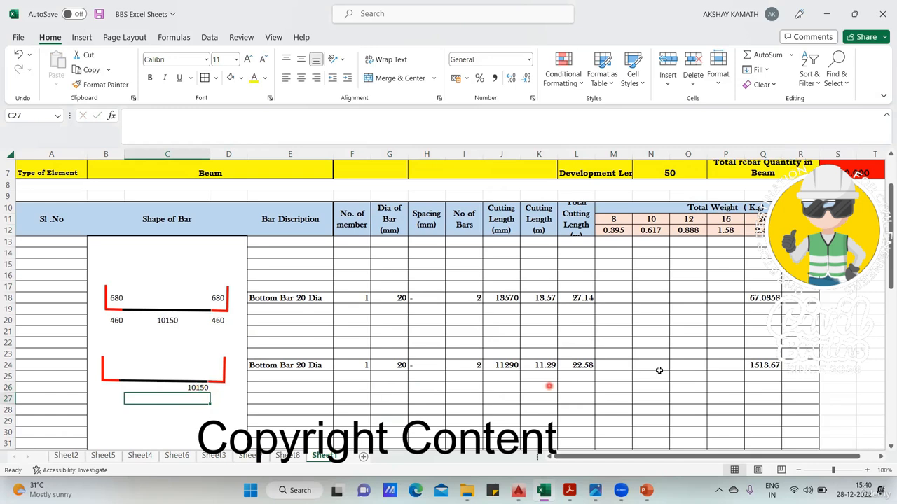
# Label the second bar's horizontal end lengths by linking B26 to B20 and D26 to D20
pyautogui.doubleClick(106, 388)
pyautogui.write('=')
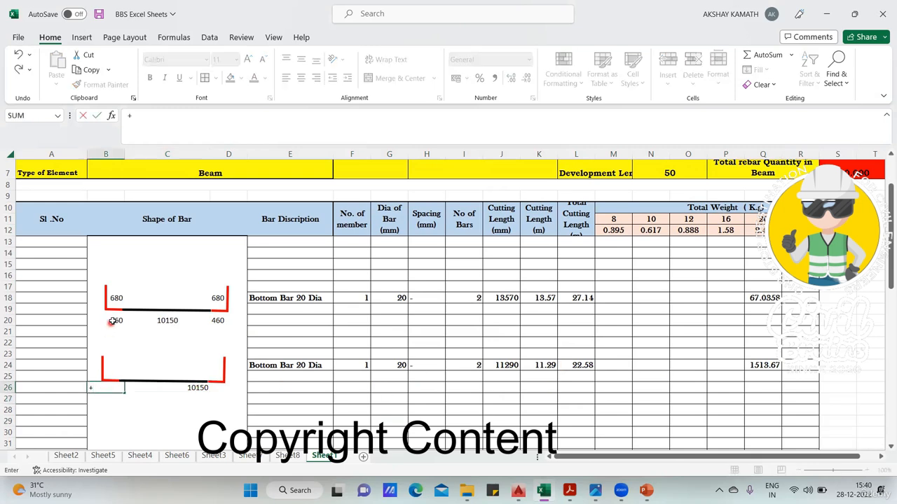
pyautogui.click(112, 321)
pyautogui.press('Return')
pyautogui.click(223, 389)
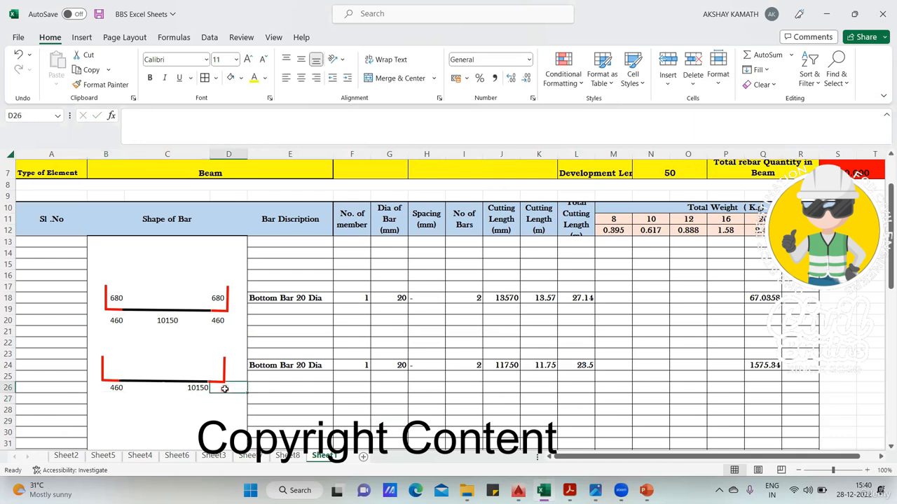
pyautogui.write('+')
pyautogui.click(220, 318)
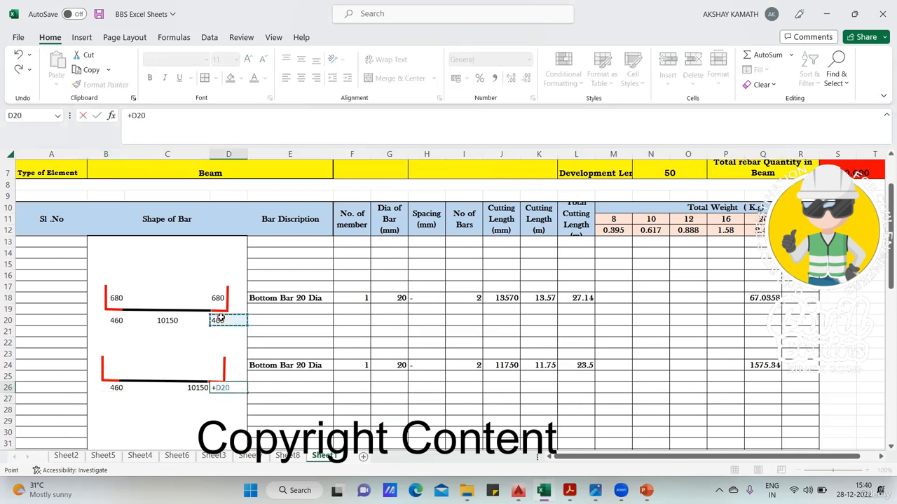
pyautogui.press('Return')
# Centre the length labels in C26 and B26 and left-align the one in D26
pyautogui.click(204, 388)
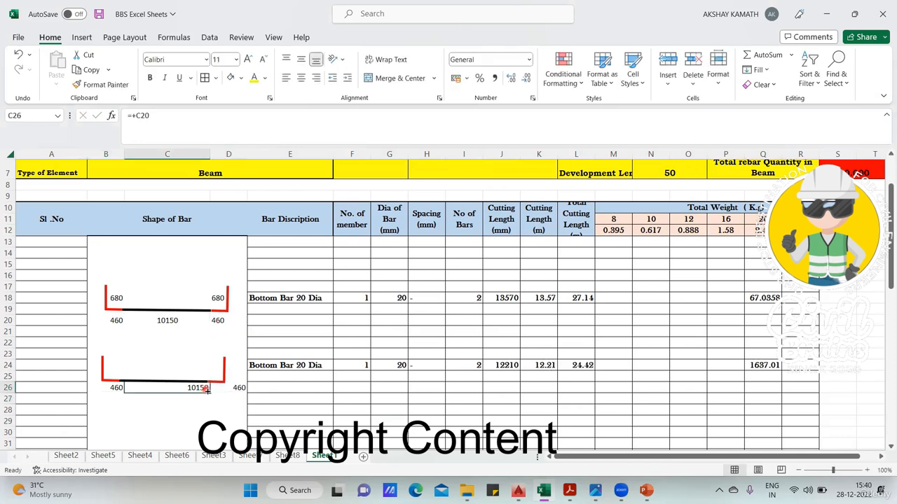
pyautogui.click(301, 78)
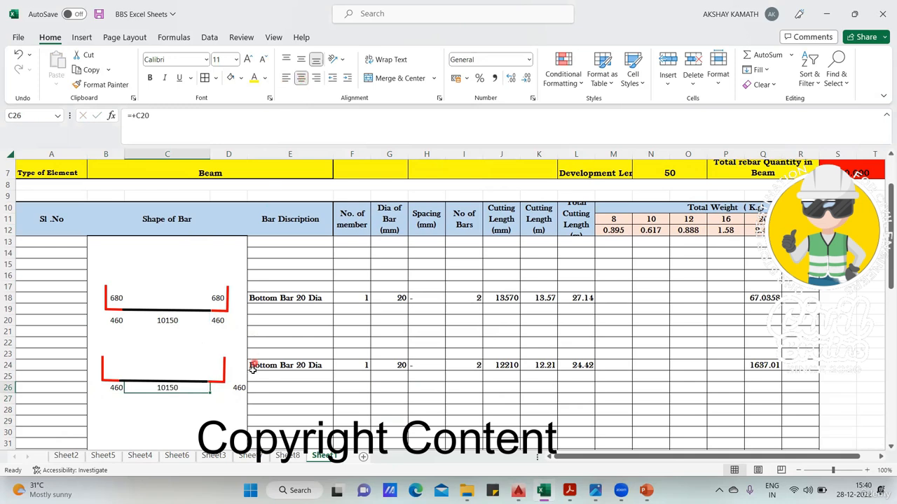
pyautogui.click(239, 388)
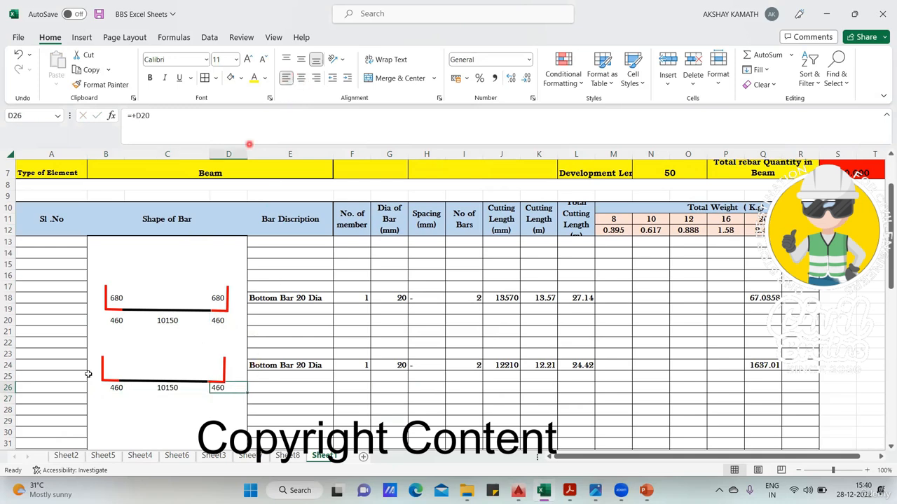
pyautogui.click(107, 389)
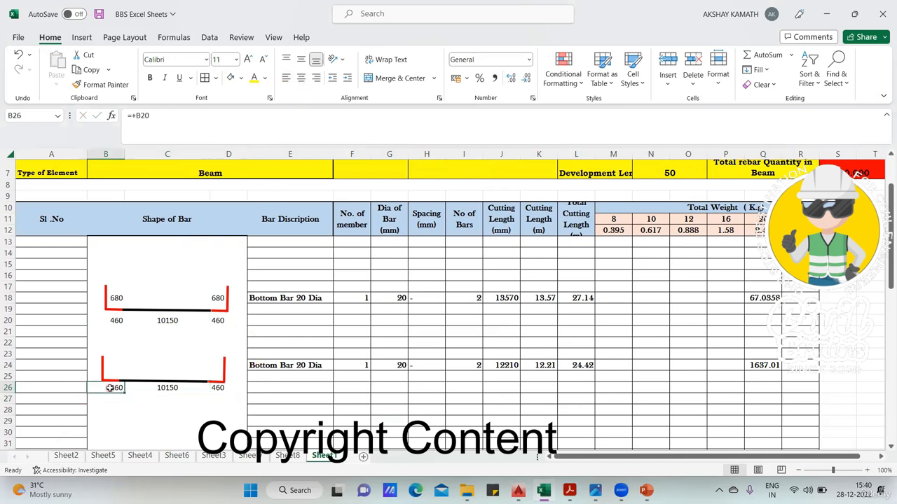
pyautogui.click(302, 78)
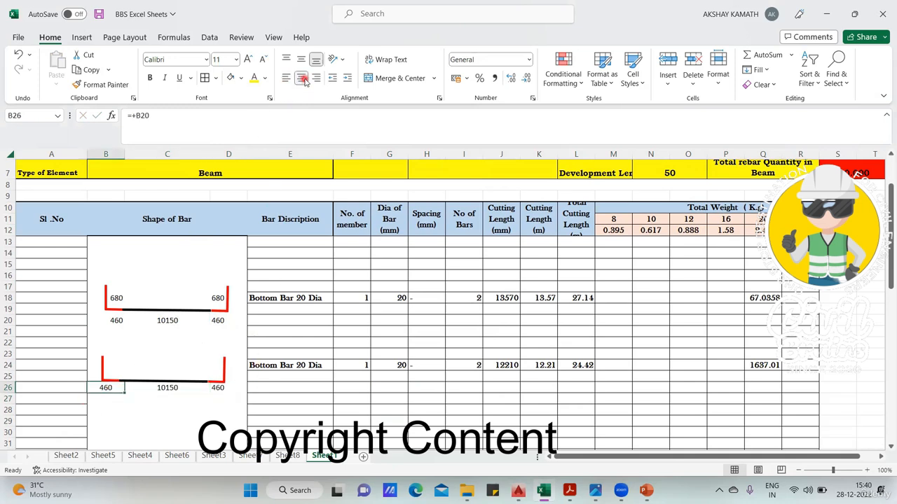
pyautogui.click(120, 372)
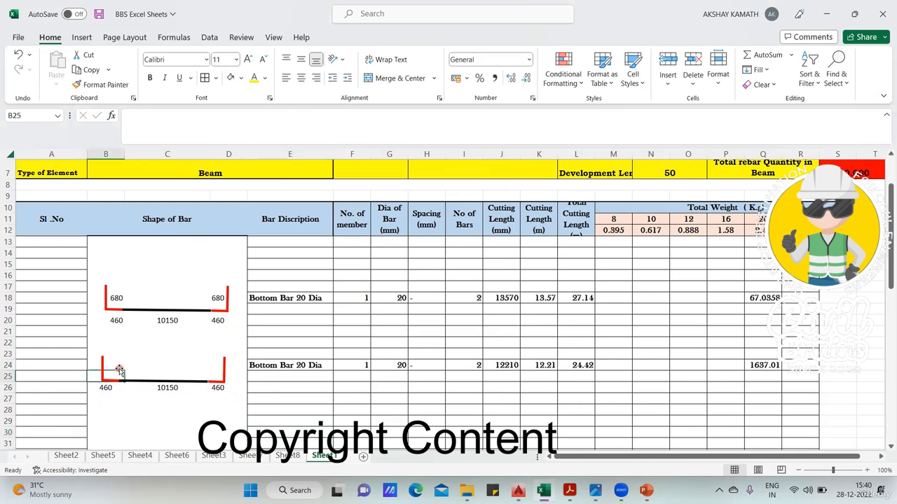
pyautogui.click(141, 417)
pyautogui.click(118, 372)
pyautogui.click(116, 367)
pyautogui.click(134, 372)
pyautogui.doubleClick(113, 366)
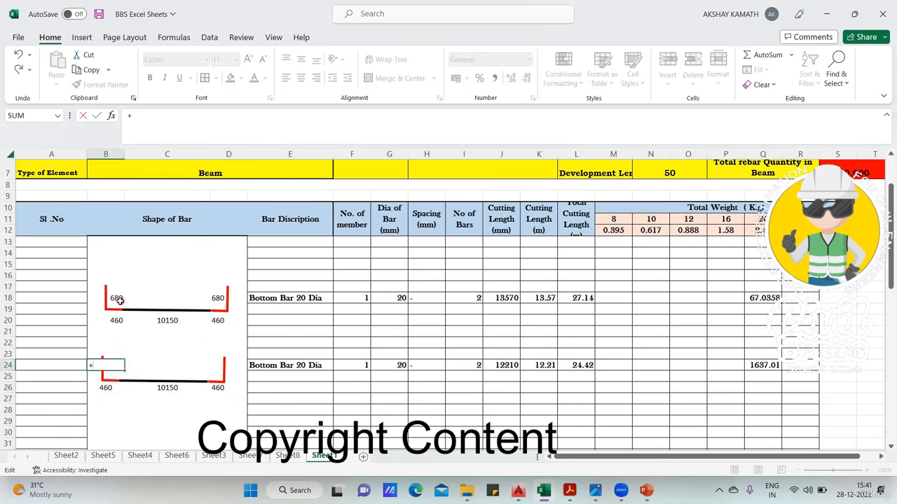
pyautogui.press('Escape')
# Set the second bar's diameter in G24 to 16 and change its description to Bottom Bar 16 Dia
pyautogui.click(398, 365)
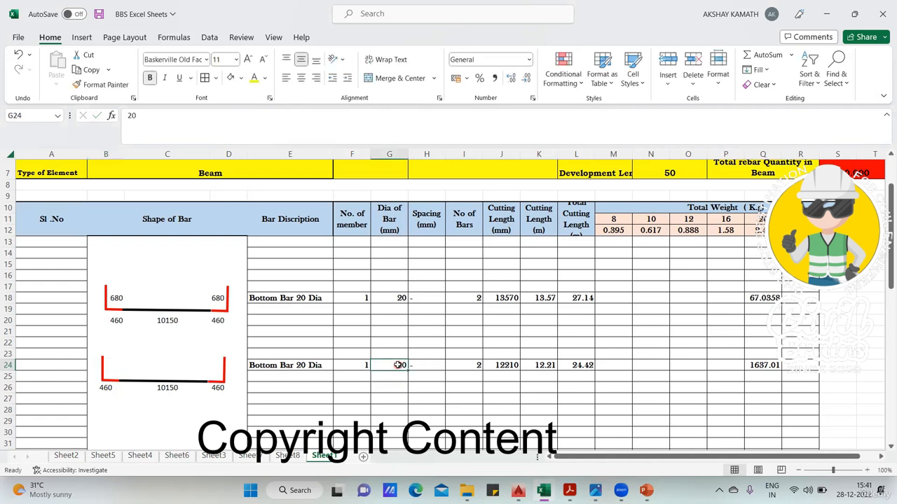
pyautogui.write('16')
pyautogui.press('Return')
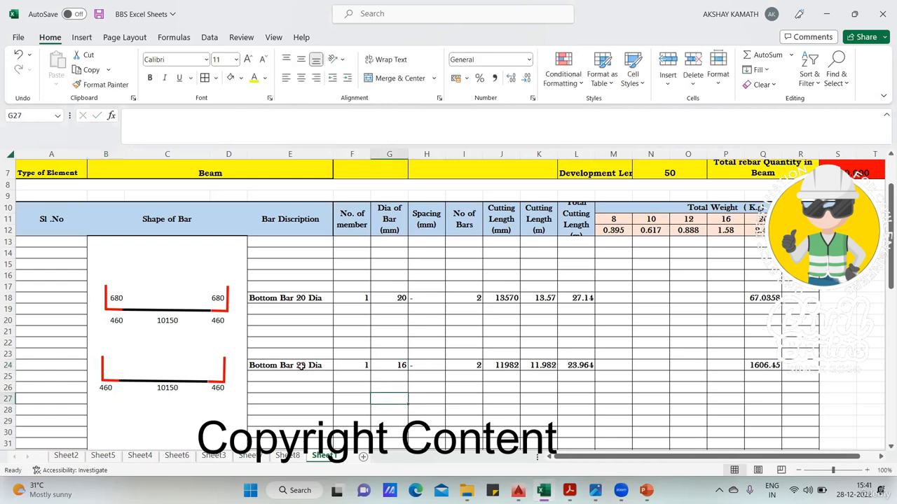
pyautogui.doubleClick(301, 367)
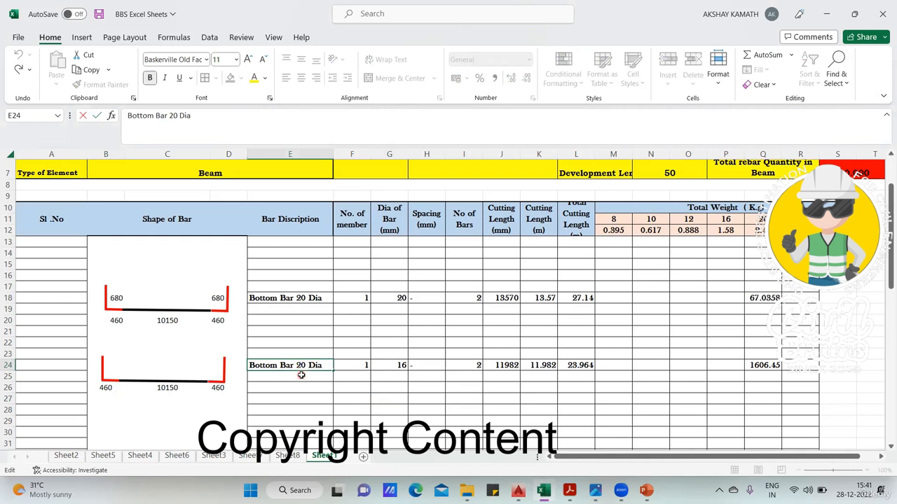
pyautogui.press('BackSpace')
pyautogui.press('BackSpace')
pyautogui.write('16')
pyautogui.click(321, 411)
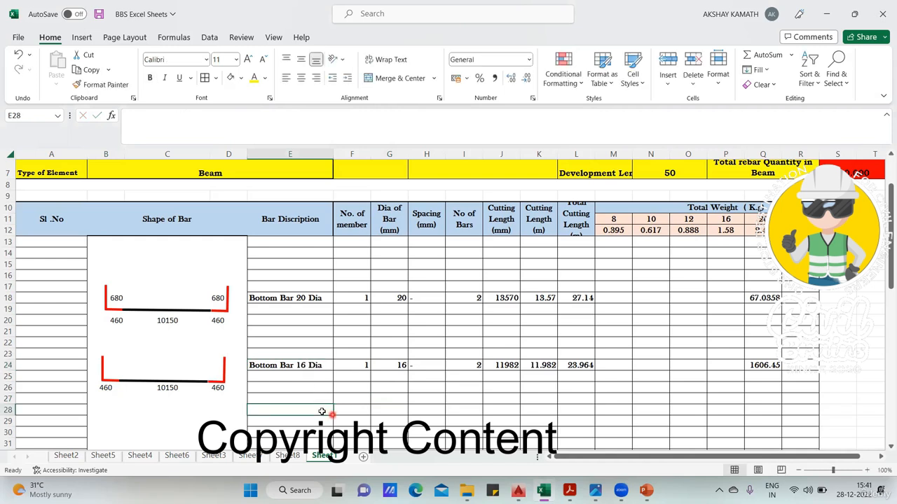
# Calculate the 16 mm bar's first vertical leg length in B24 with the formula +57*G24-B26
pyautogui.click(117, 365)
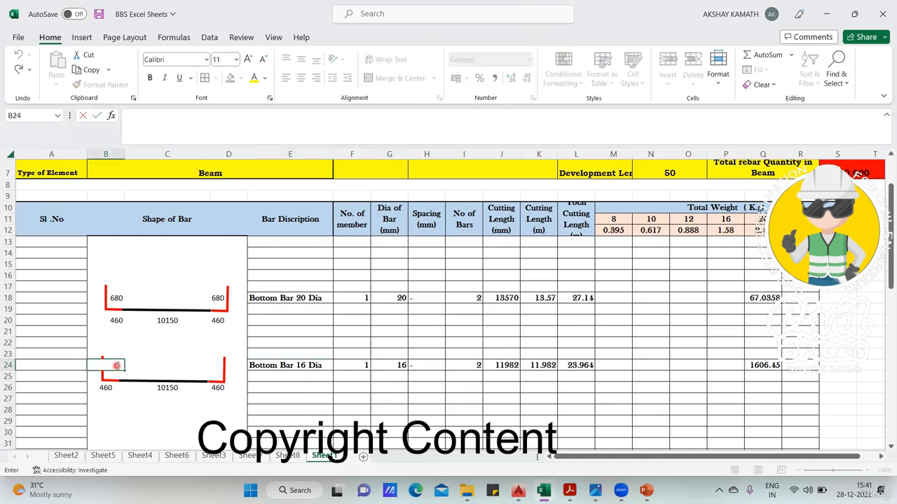
pyautogui.write('+57*')
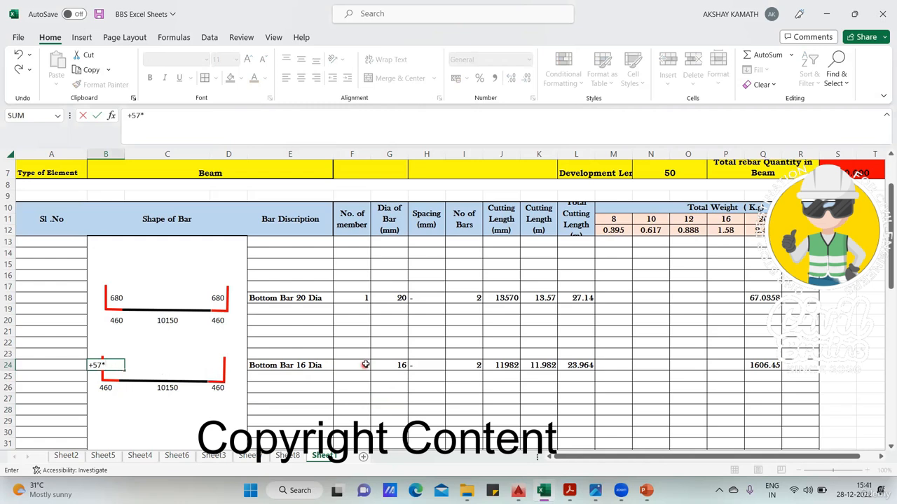
pyautogui.click(400, 365)
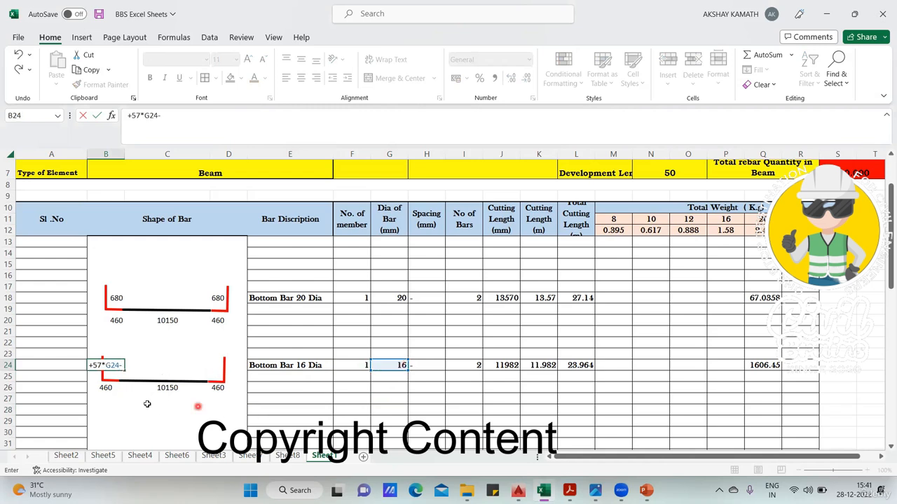
pyautogui.write('-')
pyautogui.click(111, 388)
pyautogui.press('Return')
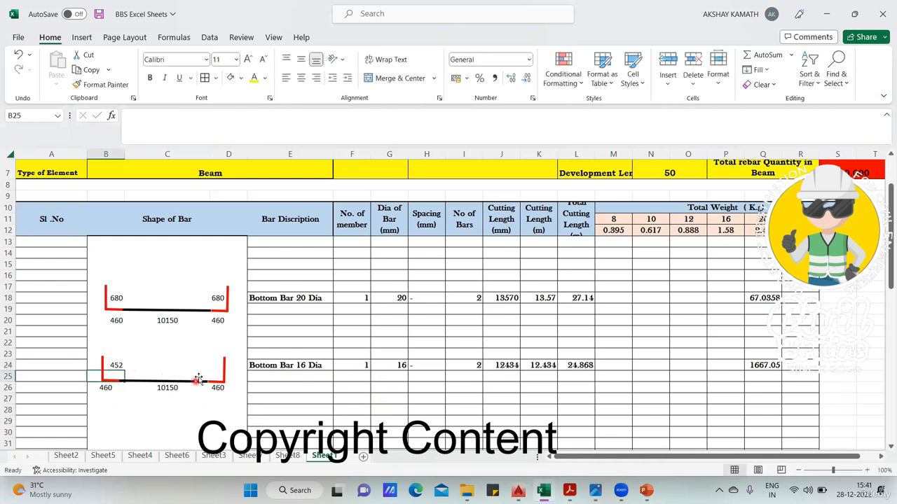
# Label the 16 mm bar's other vertical leg by linking D24 to B24 and left-align it
pyautogui.click(210, 368)
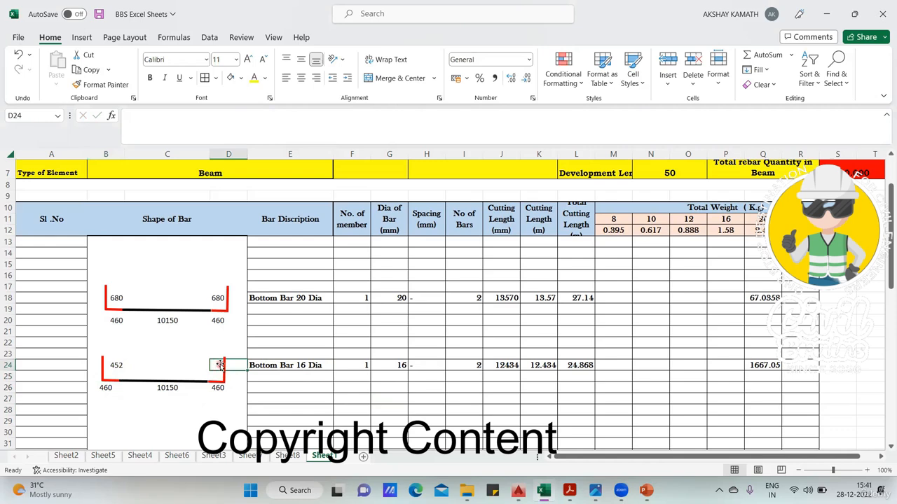
pyautogui.click(220, 365)
pyautogui.click(216, 371)
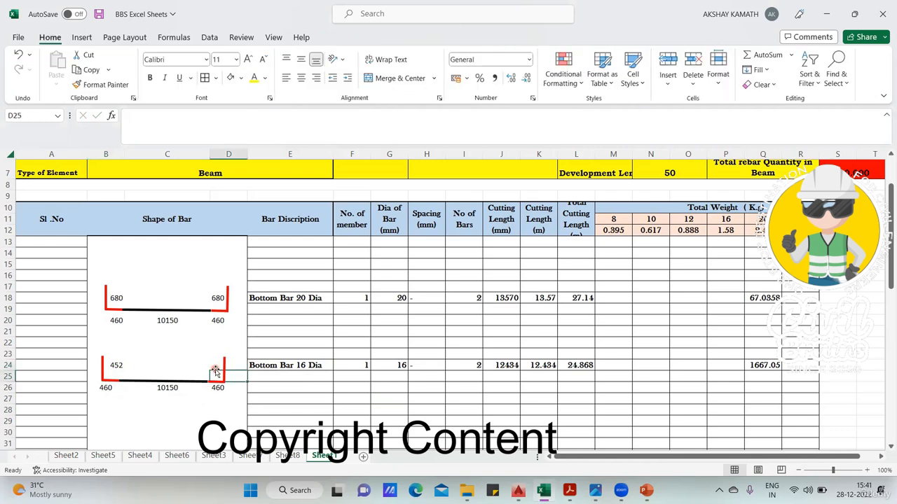
pyautogui.click(204, 367)
pyautogui.click(236, 372)
pyautogui.click(236, 366)
pyautogui.write('+')
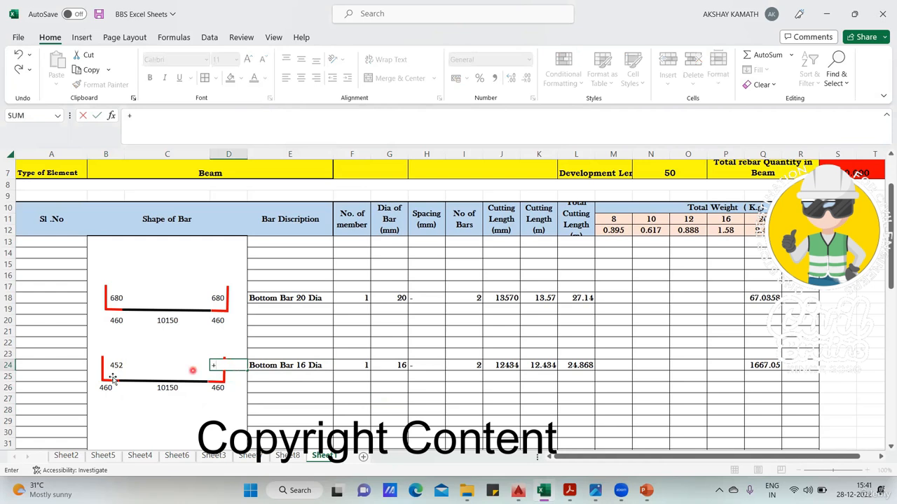
pyautogui.click(114, 364)
pyautogui.press('Return')
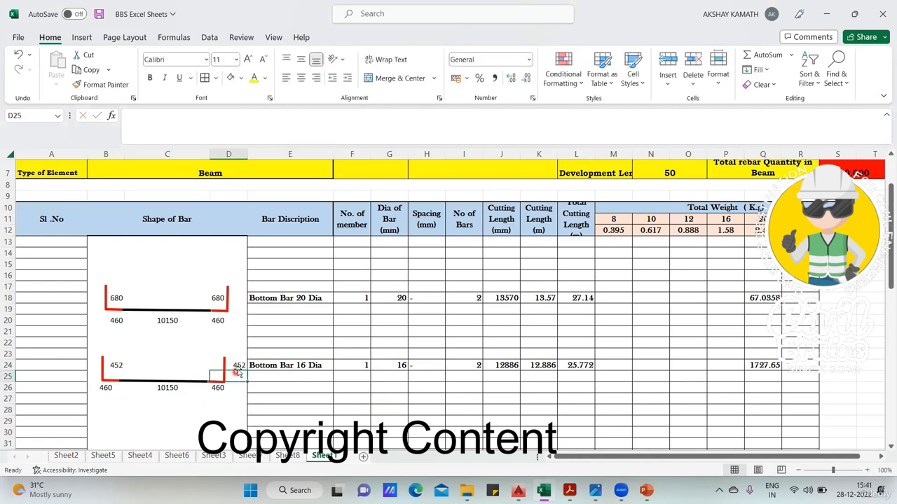
pyautogui.click(239, 365)
pyautogui.click(285, 79)
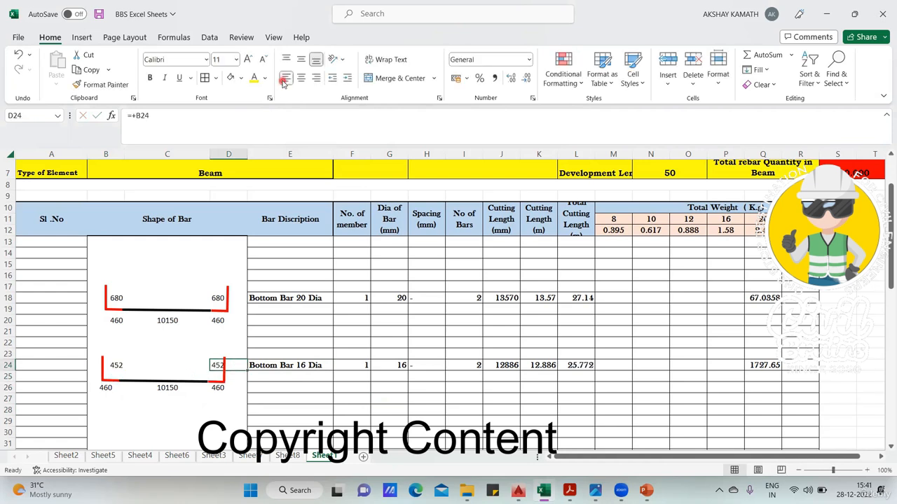
# Compare the 16 mm bar's lengths with the Bottom Main Bar 16 Dia row on Sheet8 and inspect Sheet1's total cutting length formula in L24
pyautogui.click(286, 456)
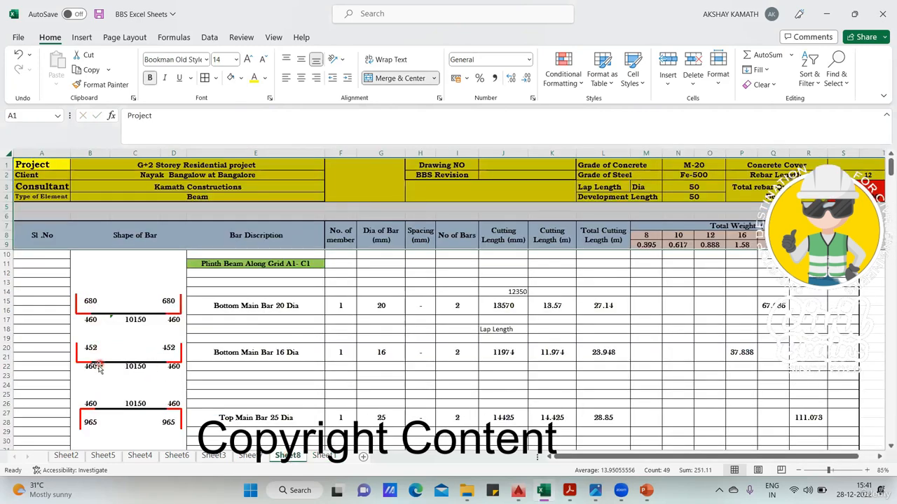
pyautogui.click(324, 456)
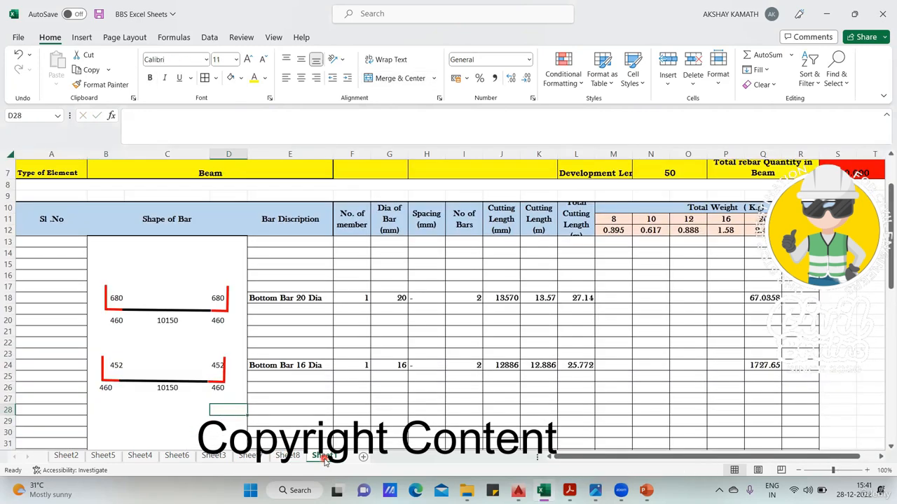
pyautogui.click(288, 456)
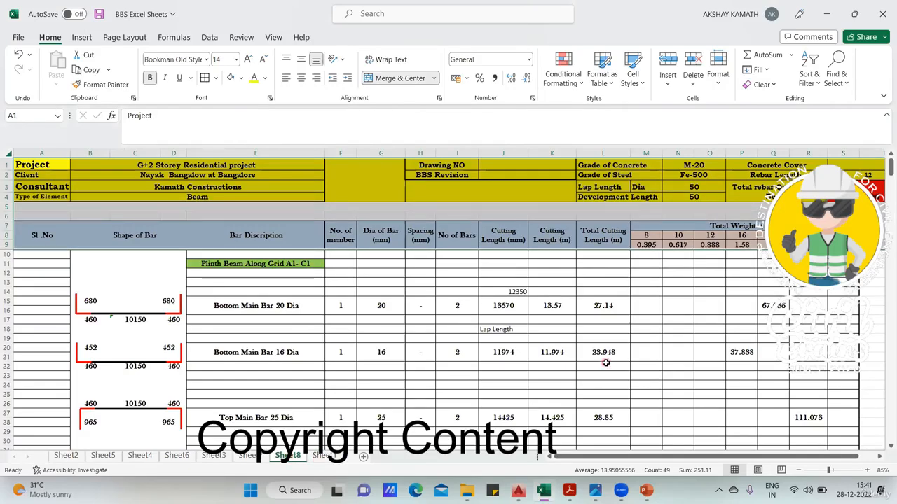
pyautogui.click(324, 456)
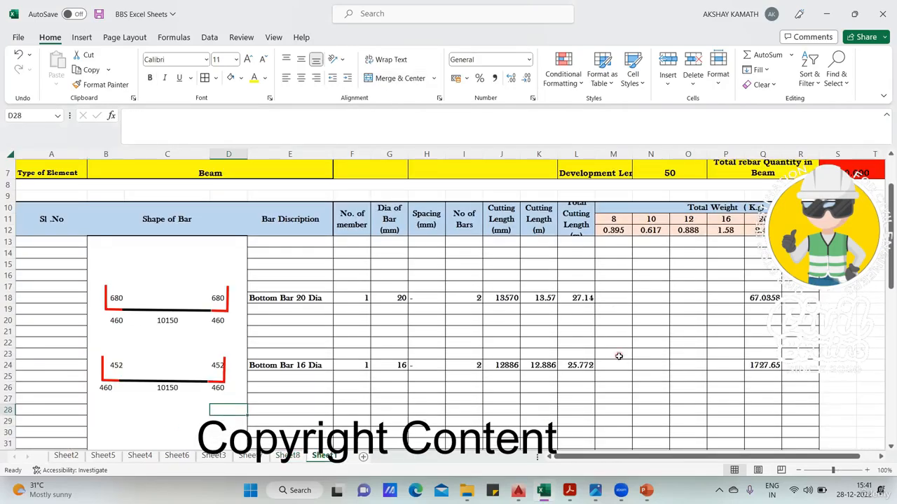
pyautogui.click(587, 365)
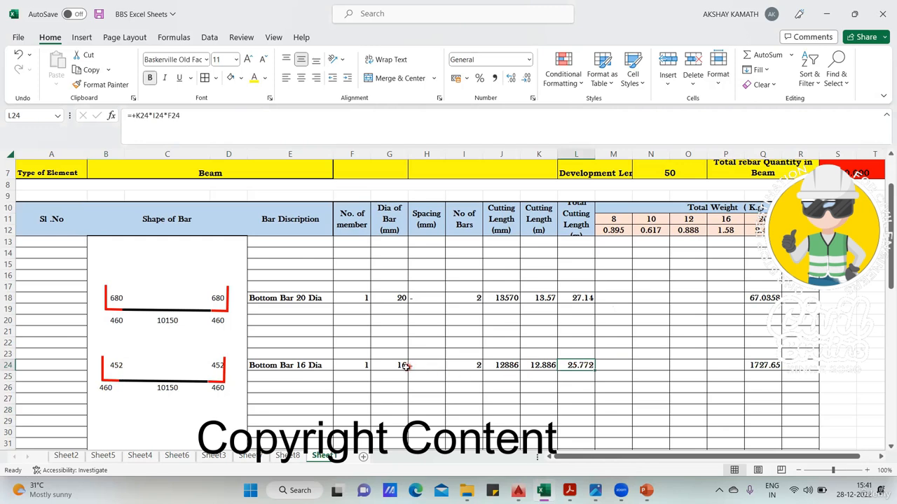
# Remove the +(57*G24) term from the 16 mm bar's cutting length formula in J24, leaving =+B24+B26+C26+D26+D24
pyautogui.doubleClick(507, 365)
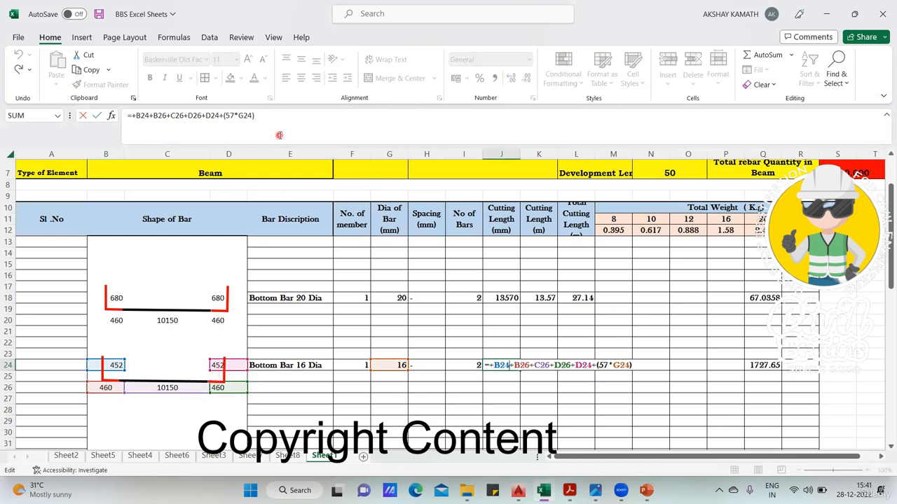
pyautogui.click(504, 363)
pyautogui.click(324, 128)
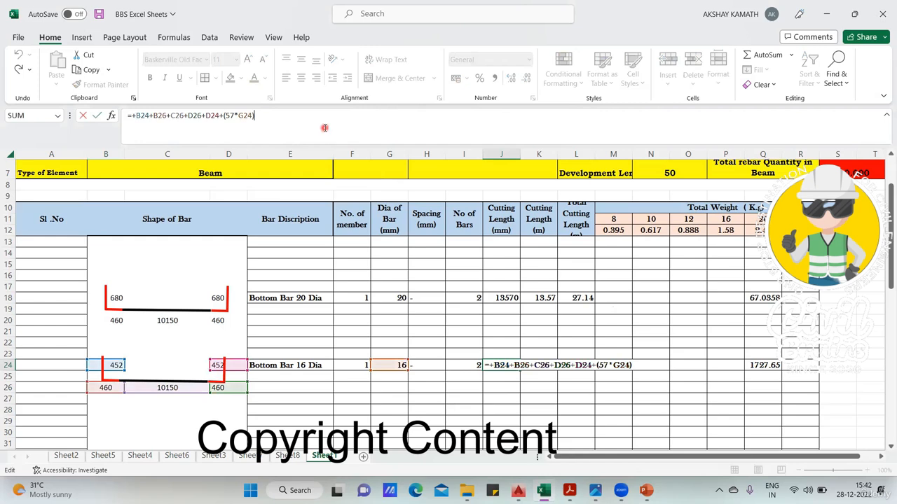
pyautogui.press('BackSpace')
pyautogui.press('BackSpace')
pyautogui.press('BackSpace')
pyautogui.press('BackSpace')
pyautogui.press('BackSpace')
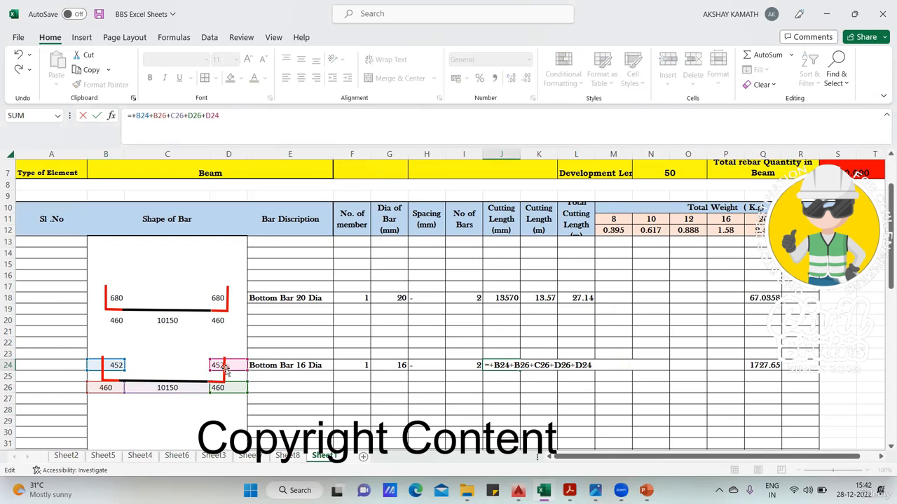
pyautogui.press('Return')
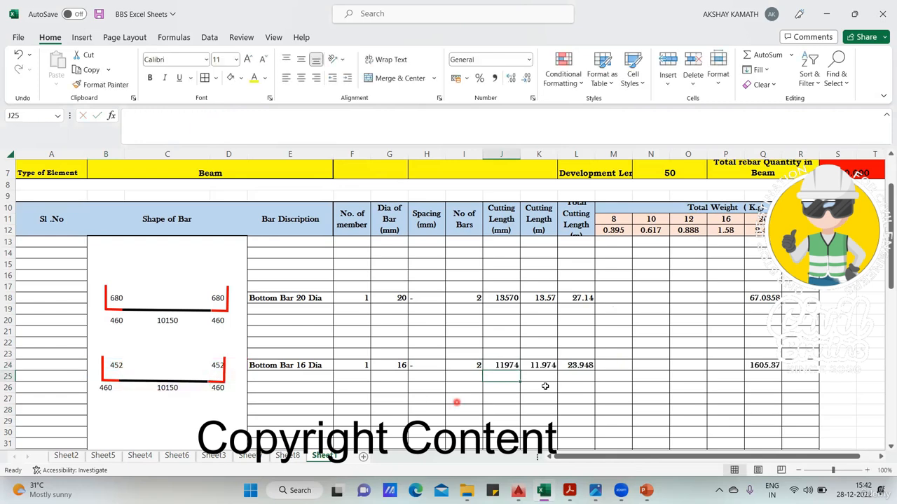
# Compare the 16 mm bar's cutting length in J24 with the Bottom Main Bar 16 Dia row on Sheet8
pyautogui.click(515, 367)
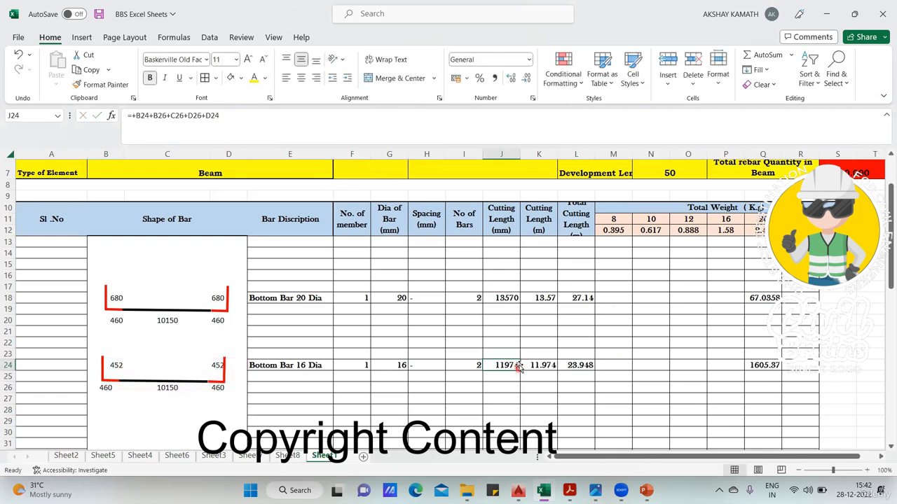
pyautogui.click(505, 363)
pyautogui.click(507, 367)
pyautogui.click(514, 365)
pyautogui.click(287, 456)
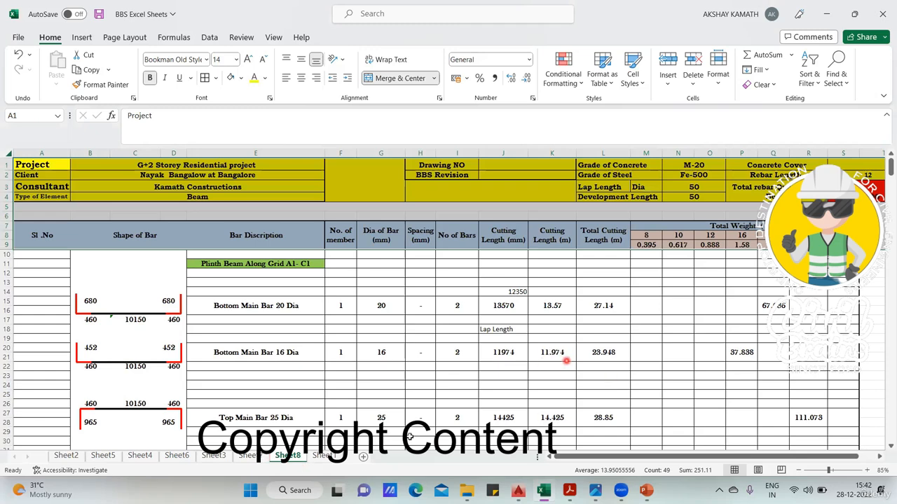
pyautogui.click(323, 456)
pyautogui.click(251, 456)
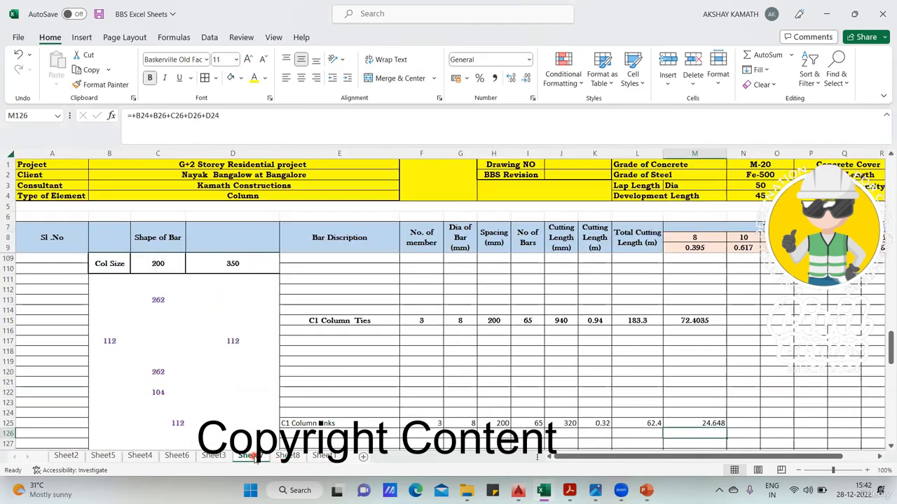
pyautogui.click(283, 457)
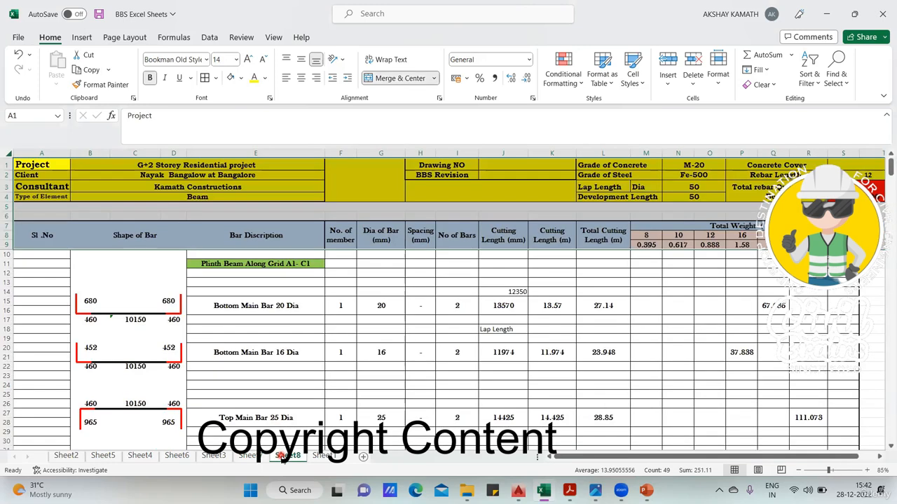
pyautogui.scroll(-3, 306, 408)
pyautogui.click(325, 456)
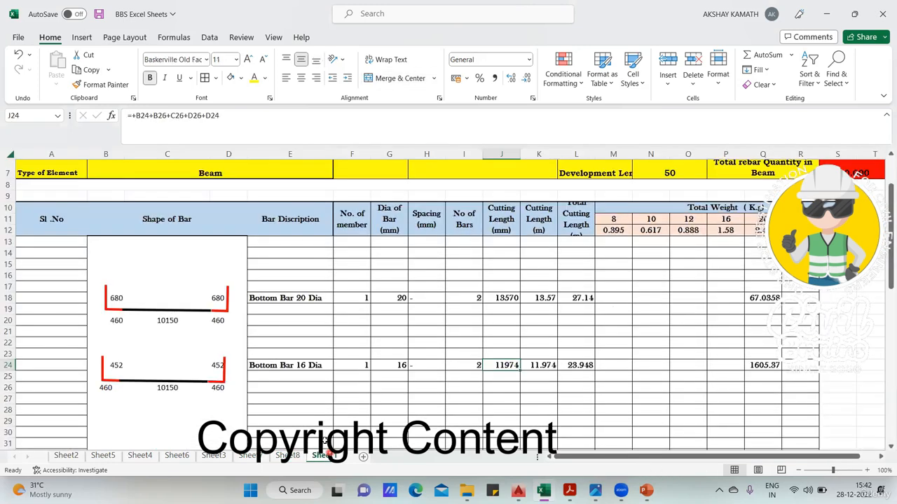
pyautogui.click(284, 456)
pyautogui.scroll(3, 235, 378)
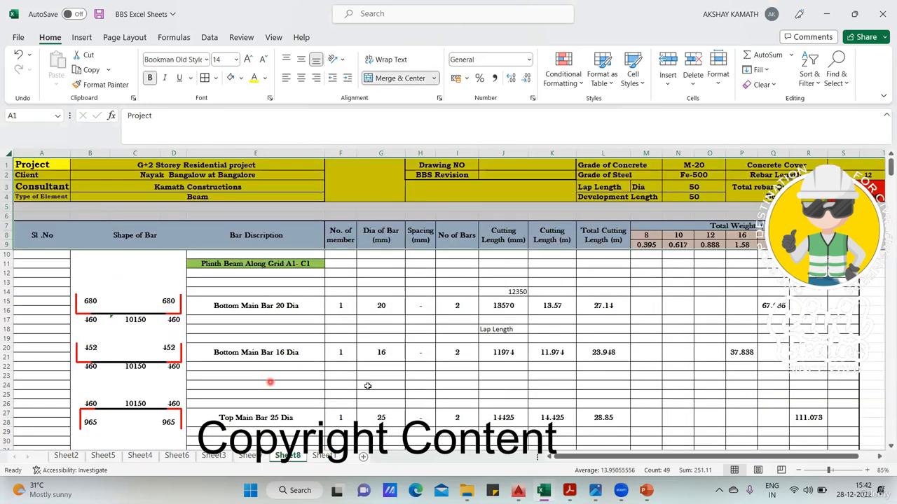
pyautogui.click(335, 456)
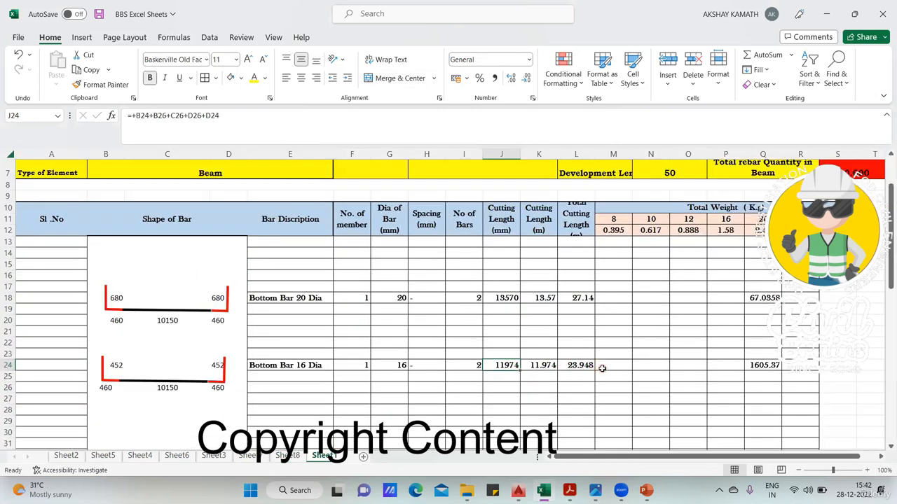
# Clear the weight in Q24, calculate the 16 mm bar's weight in P24 as +L24*P12, and check it against Sheet8
pyautogui.click(766, 365)
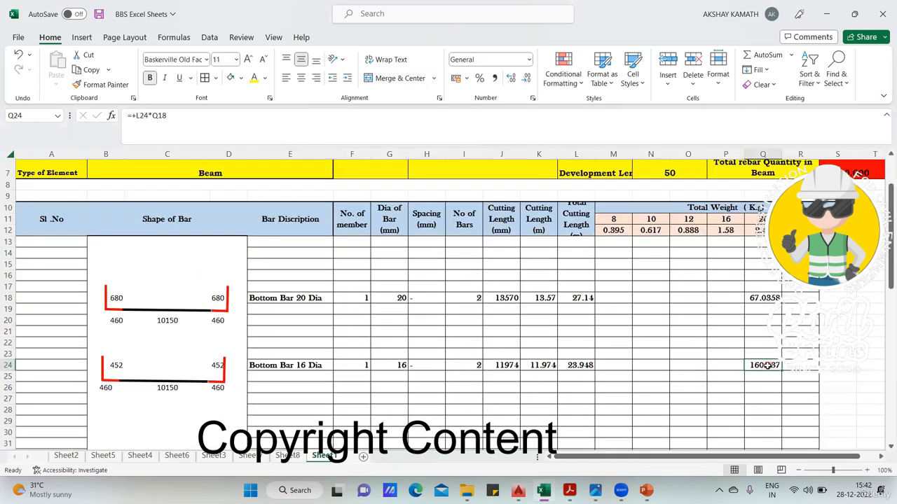
pyautogui.press('Delete')
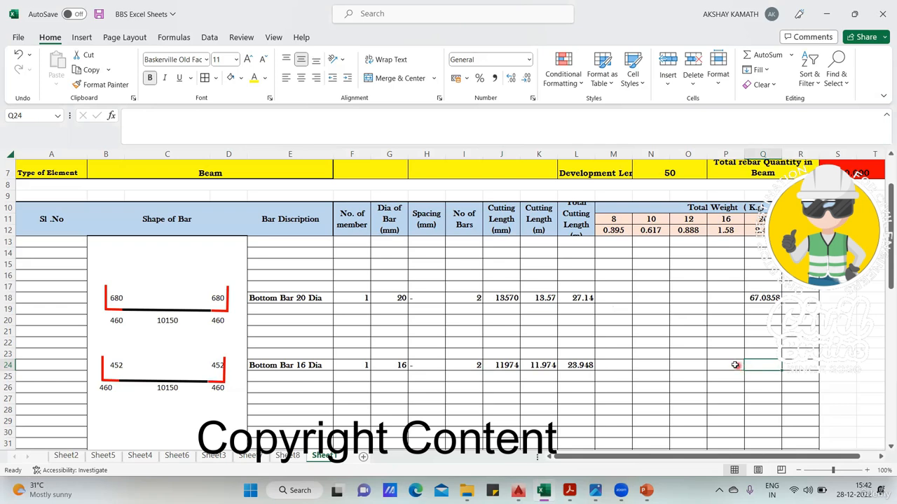
pyautogui.click(735, 365)
pyautogui.write('+')
pyautogui.click(583, 365)
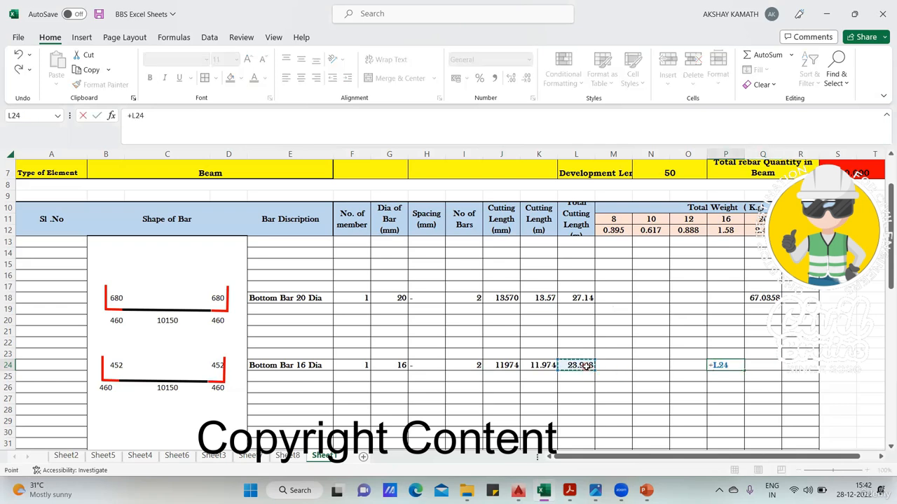
pyautogui.write('*')
pyautogui.click(724, 229)
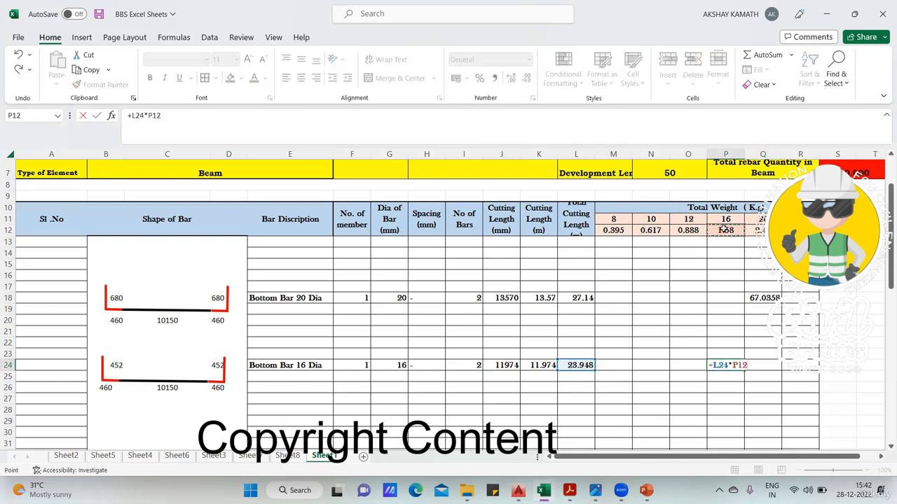
pyautogui.press('Return')
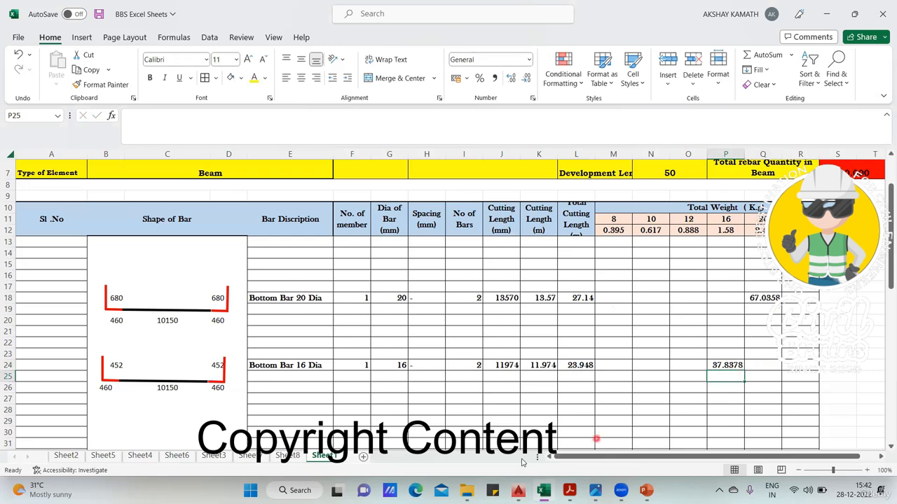
pyautogui.click(288, 456)
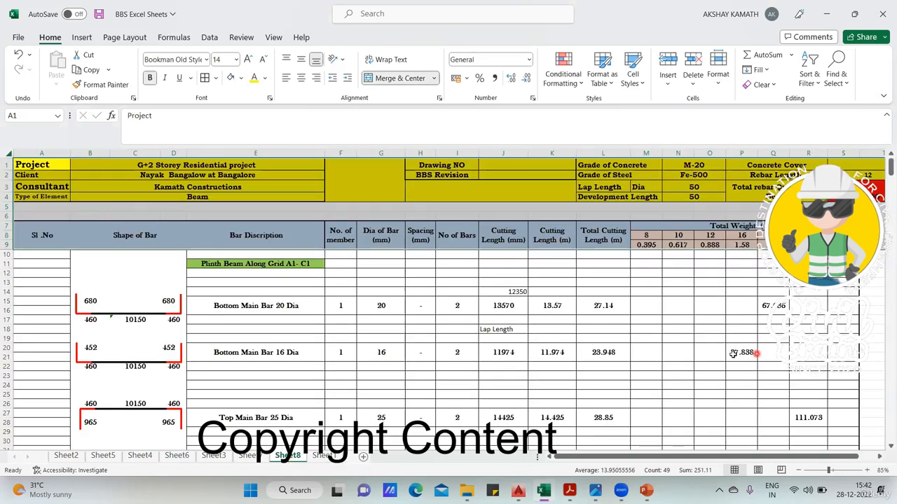
pyautogui.click(325, 456)
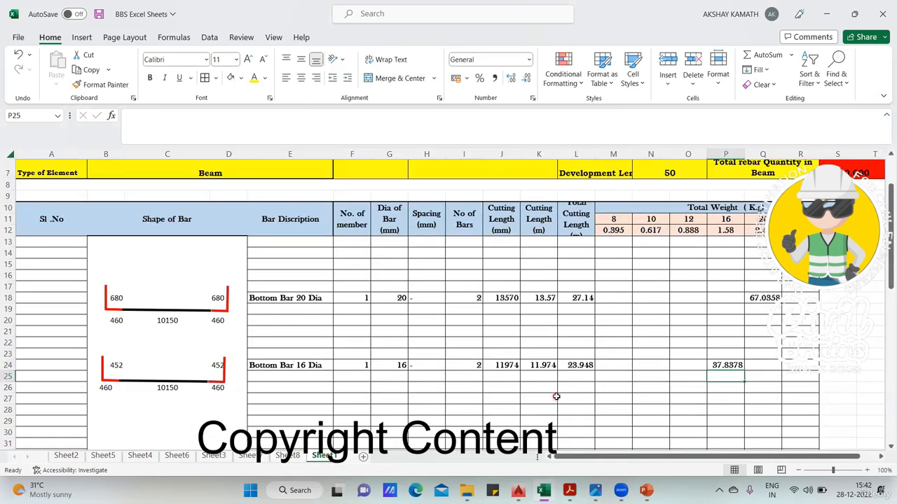
# Duplicate the 16 mm bar's shape, place the copy below it around rows 30 to 32, and turn it upside down
pyautogui.scroll(1, 555, 396)
pyautogui.scroll(-1, 553, 392)
pyautogui.scroll(-2, 197, 382)
pyautogui.click(195, 306)
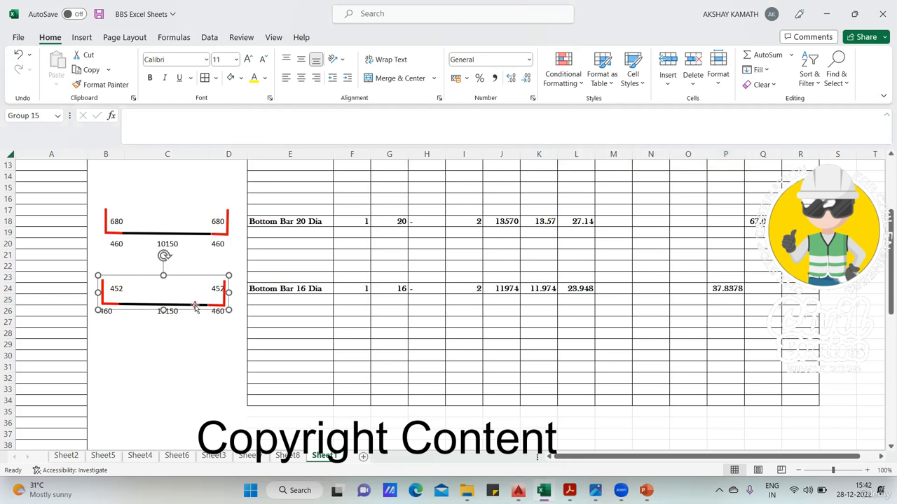
pyautogui.hotkey('ctrl', 'c')
pyautogui.hotkey('ctrl', 'v')
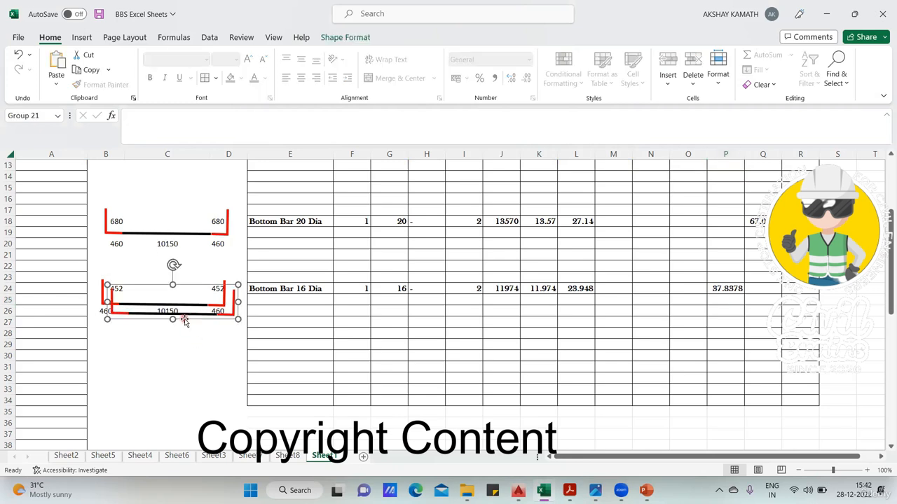
pyautogui.moveTo(183, 320)
pyautogui.mouseDown()
pyautogui.moveTo(182, 397)
pyautogui.moveTo(172, 408)
pyautogui.moveTo(167, 347)
pyautogui.moveTo(199, 357)
pyautogui.moveTo(197, 366)
pyautogui.mouseUp()
pyautogui.click(161, 424)
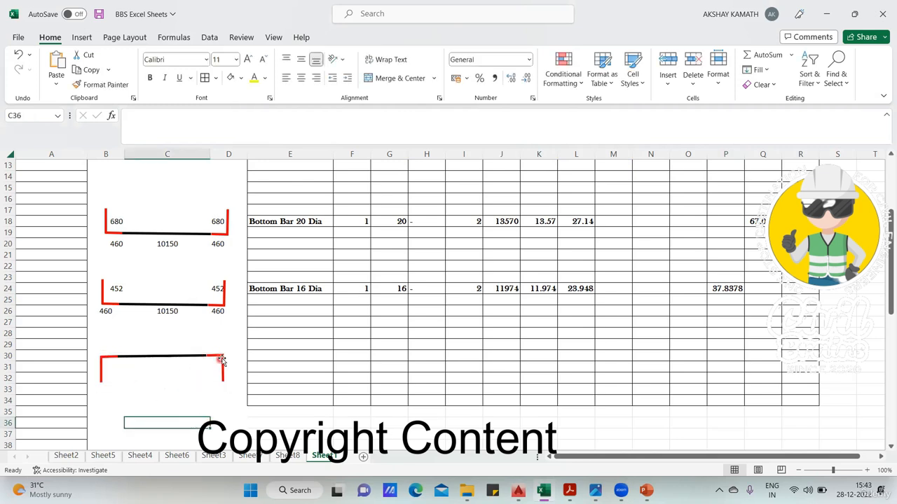
# Align the inverted bar shape under the shapes above and lower its horizontal line to row 31
pyautogui.click(175, 355)
pyautogui.moveTo(175, 355); pyautogui.dragTo(177, 356)
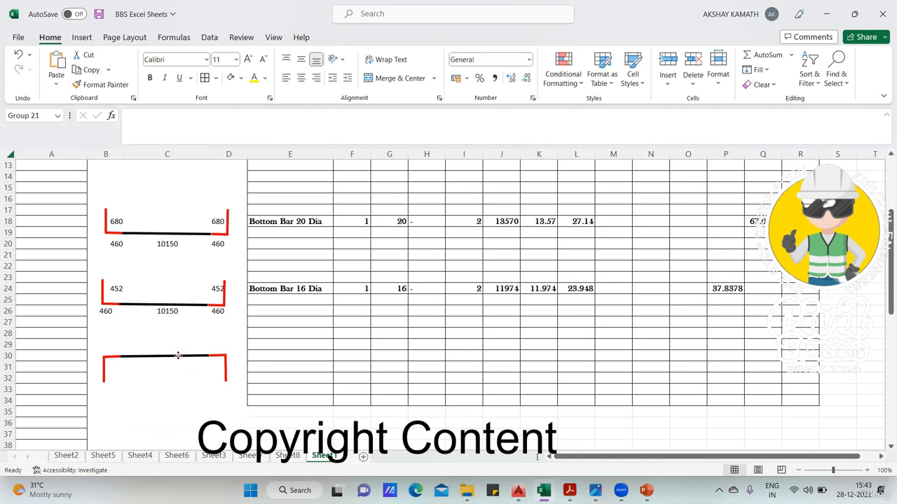
pyautogui.click(116, 410)
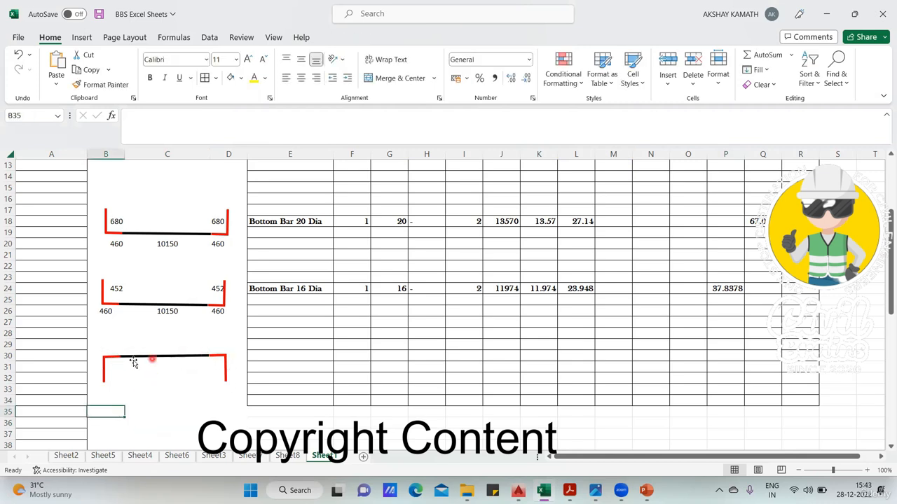
pyautogui.click(189, 358)
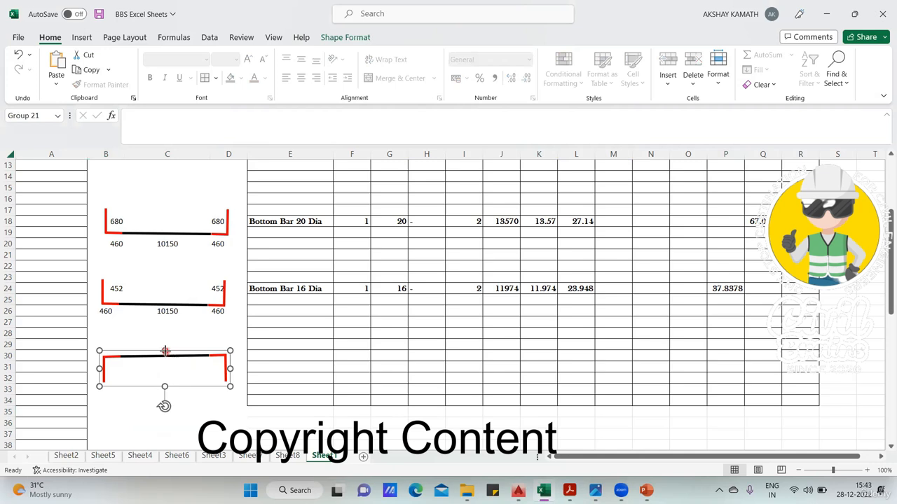
pyautogui.moveTo(164, 353); pyautogui.dragTo(183, 365)
pyautogui.click(221, 412)
# Enter the description top main bar 25 in E31 beside the inverted shape and check it against Sheet8
pyautogui.click(279, 365)
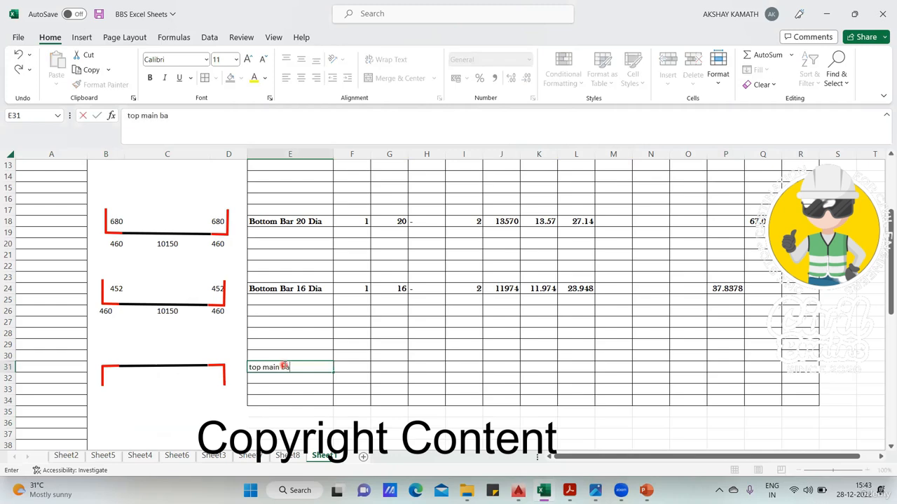
pyautogui.press('Return')
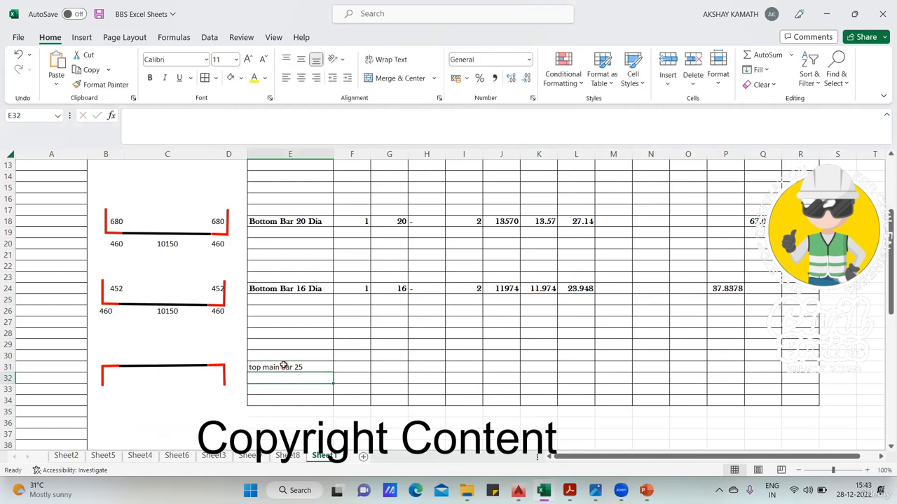
pyautogui.click(288, 455)
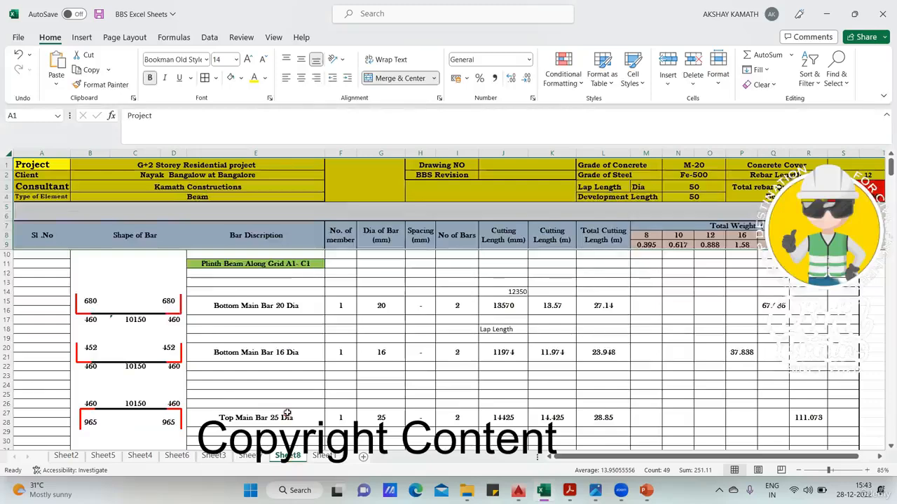
pyautogui.scroll(-1, 283, 413)
pyautogui.click(324, 456)
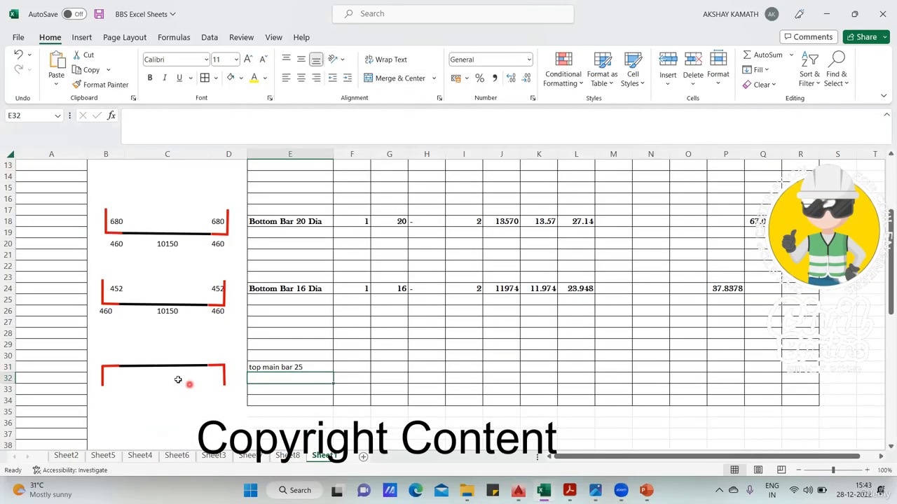
# Label the top bar's middle span by linking C30 to C26 and centre the value
pyautogui.click(165, 357)
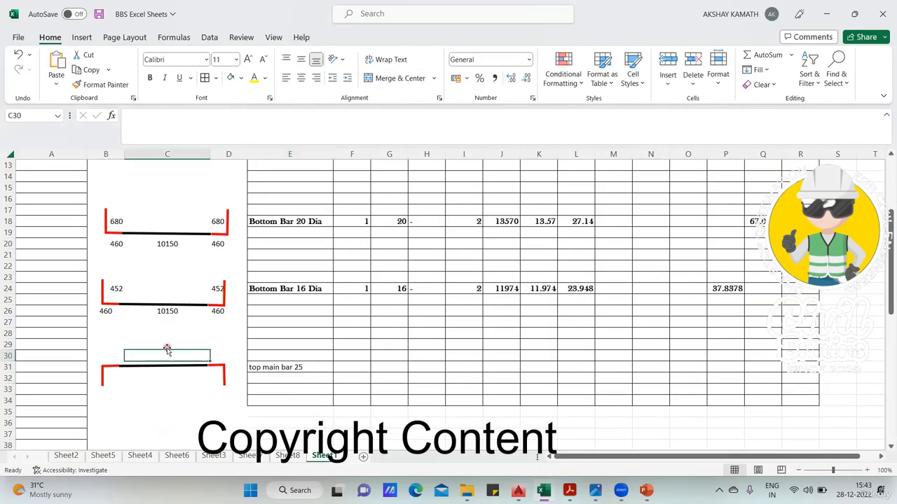
pyautogui.write('+')
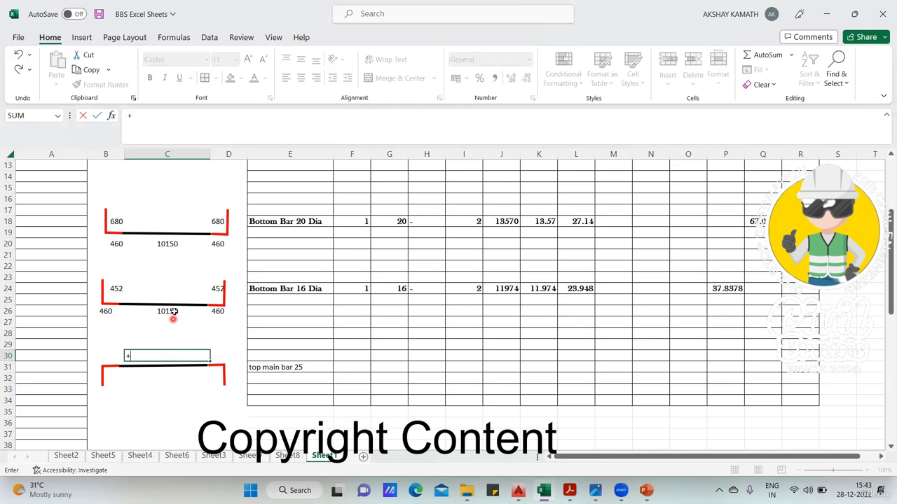
pyautogui.click(173, 312)
pyautogui.press('Return')
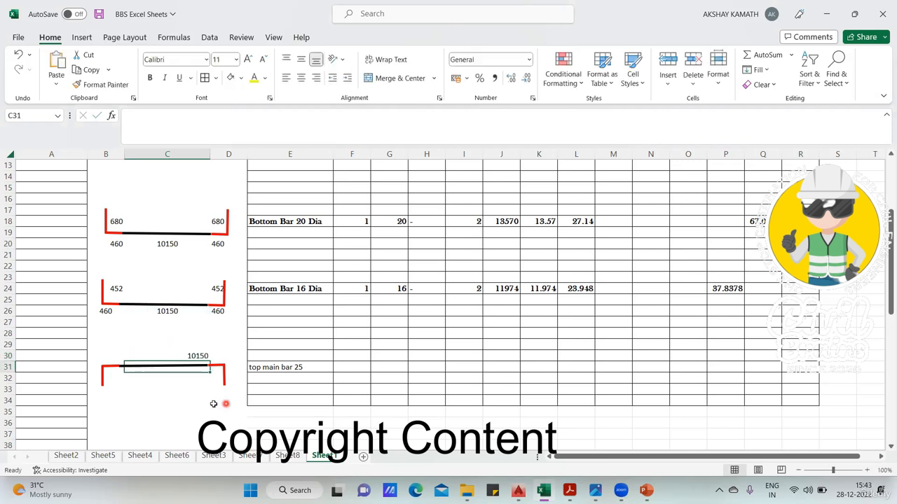
pyautogui.click(197, 356)
pyautogui.click(301, 78)
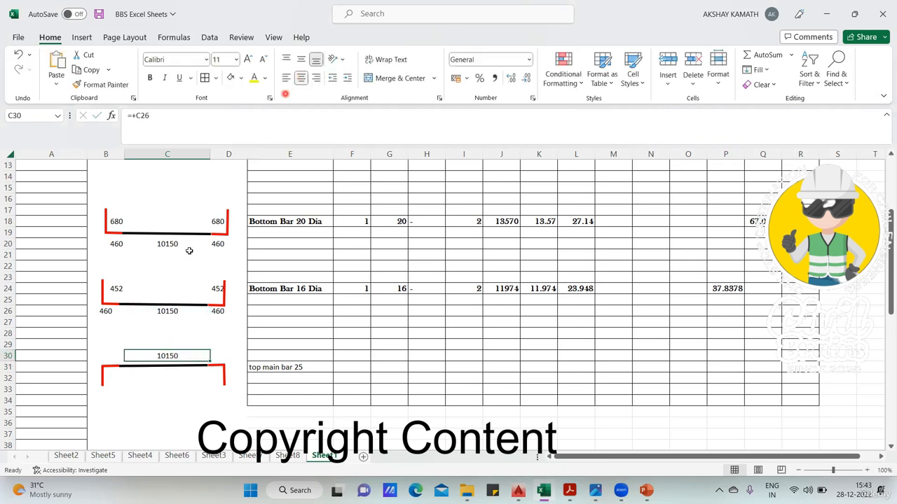
# Label the top bar's first end segment by linking B30 to B26
pyautogui.click(166, 400)
pyautogui.click(106, 363)
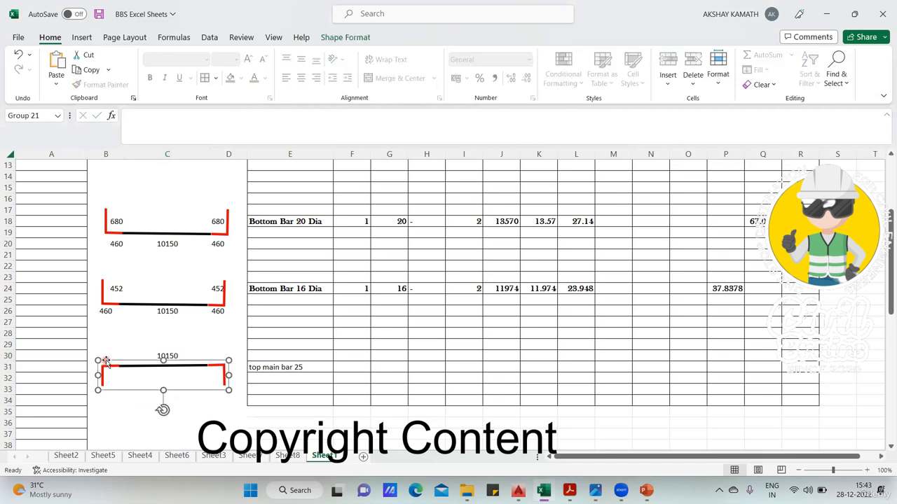
pyautogui.doubleClick(107, 355)
pyautogui.write('+')
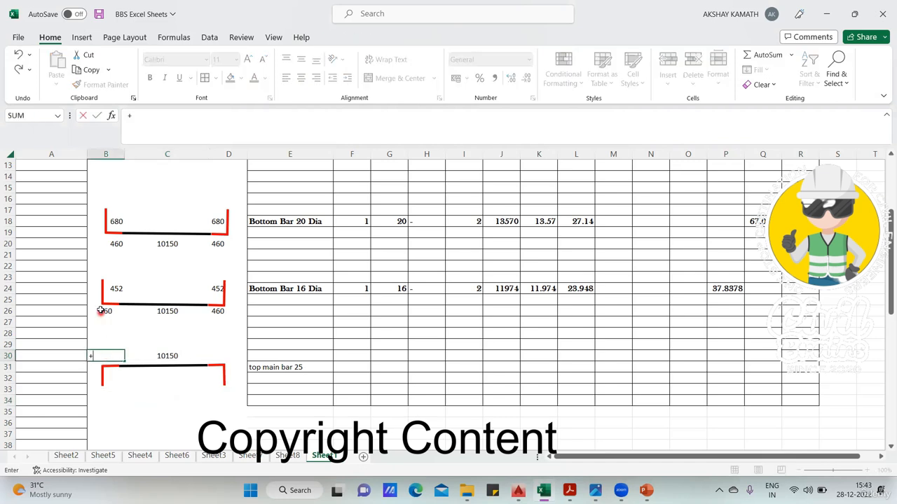
pyautogui.click(103, 309)
pyautogui.press('Return')
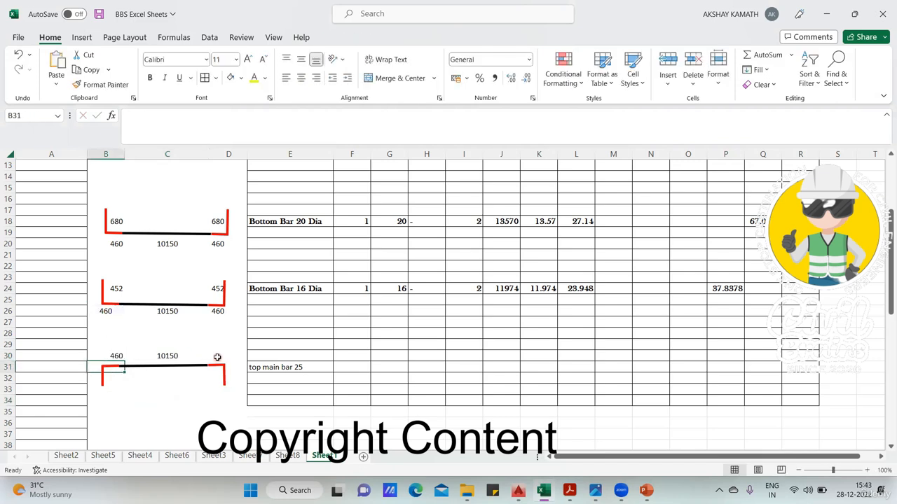
pyautogui.click(217, 357)
pyautogui.write('+')
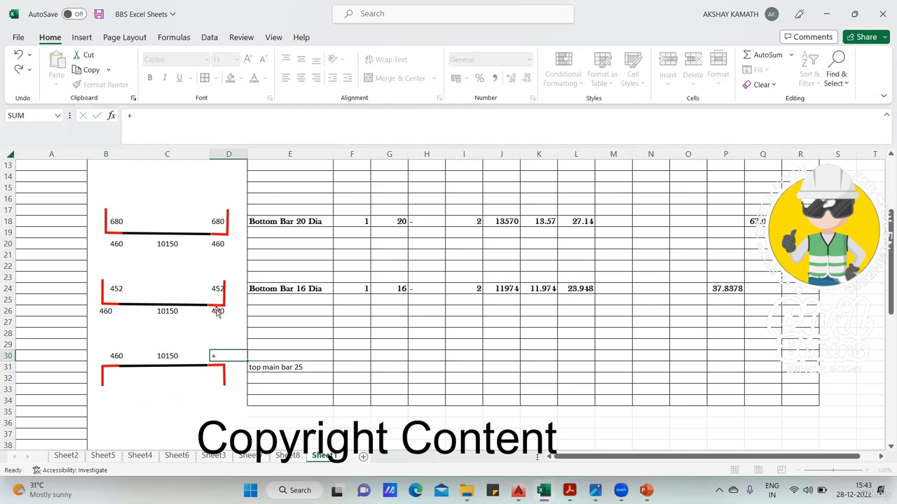
pyautogui.click(218, 313)
pyautogui.click(218, 313)
pyautogui.press('Return')
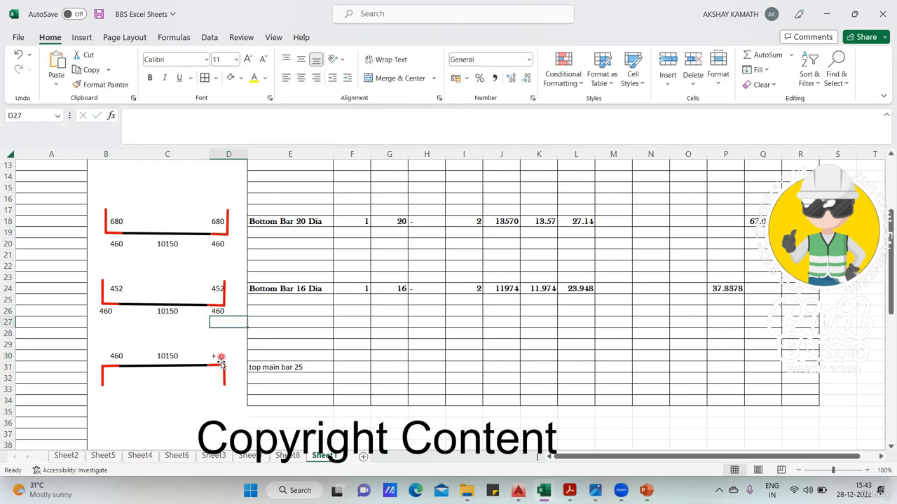
# Label the top bar's second end segment by linking D30 to D26 and left-align the value
pyautogui.click(216, 357)
pyautogui.write('+')
pyautogui.click(212, 315)
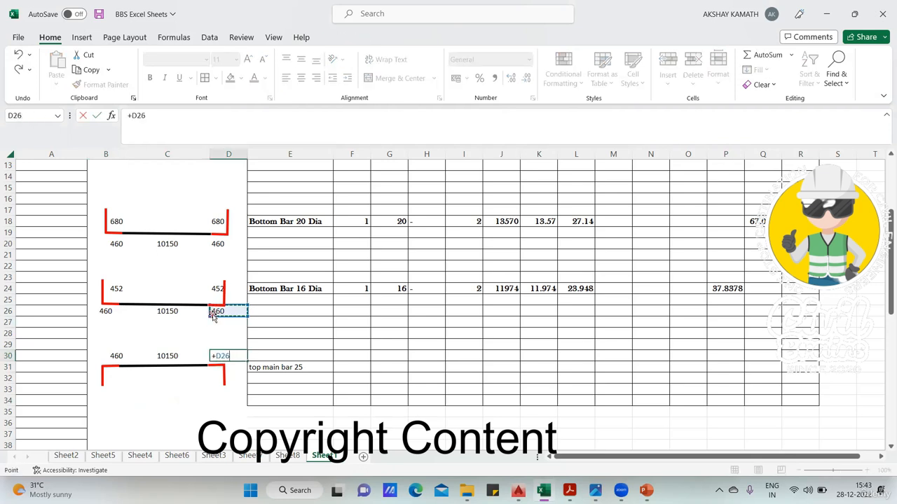
pyautogui.press('Return')
pyautogui.click(238, 355)
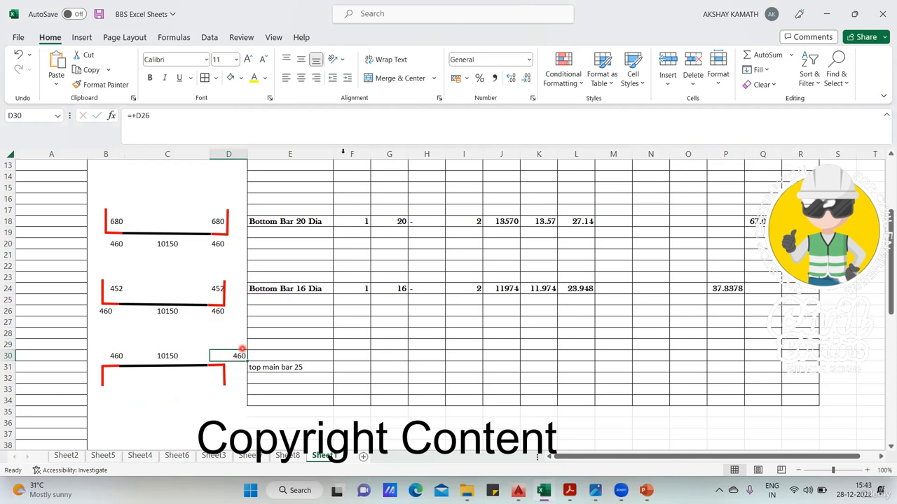
pyautogui.click(301, 78)
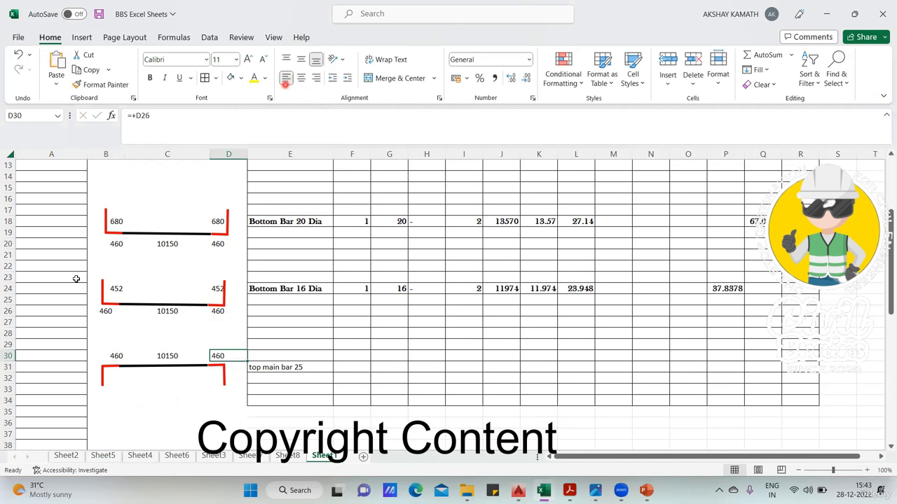
pyautogui.click(120, 371)
pyautogui.click(152, 392)
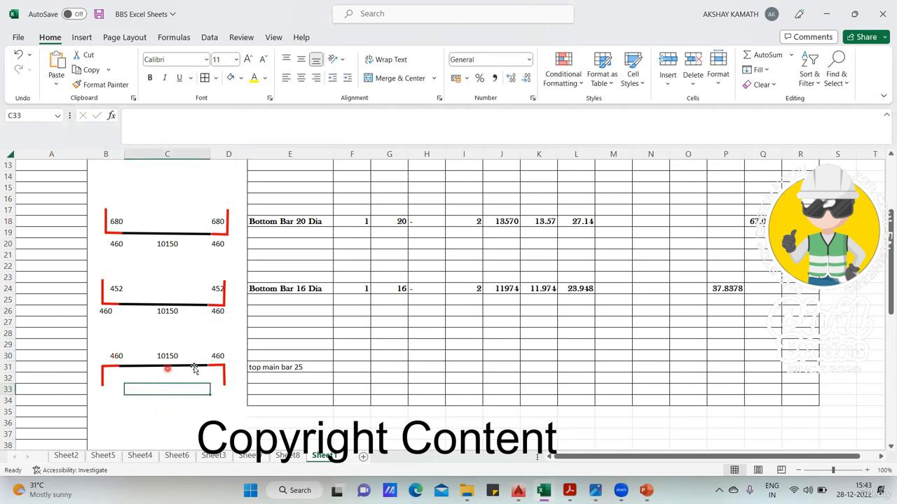
pyautogui.click(215, 379)
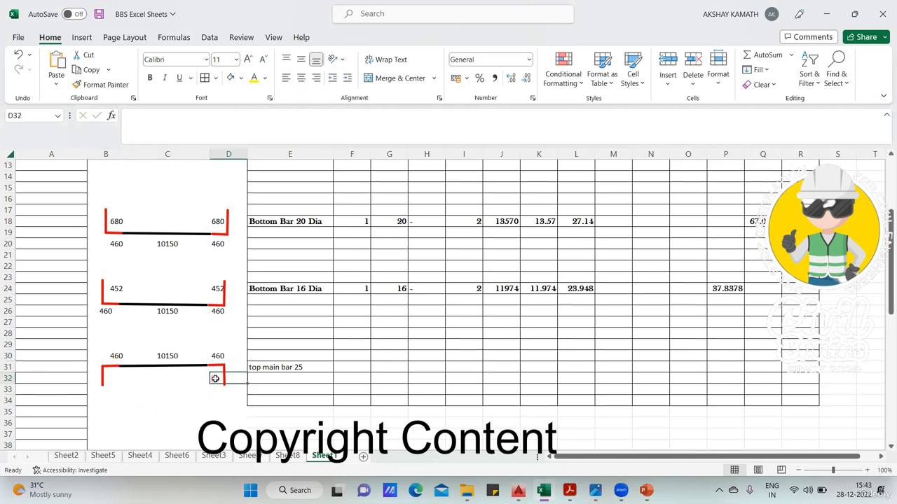
# Fill row 31 for the top main bar with 1 member, a 25 mm diameter and 2 bars
pyautogui.click(359, 368)
pyautogui.write('1')
pyautogui.click(391, 368)
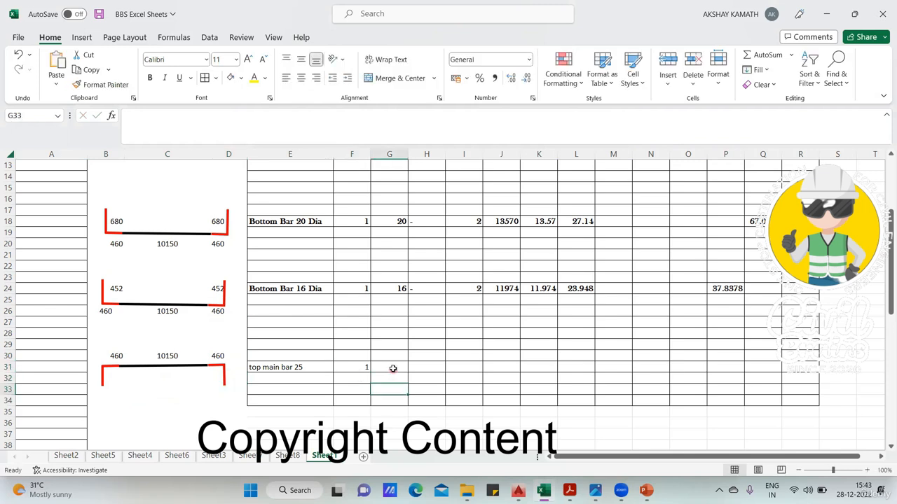
pyautogui.write('25')
pyautogui.click(466, 369)
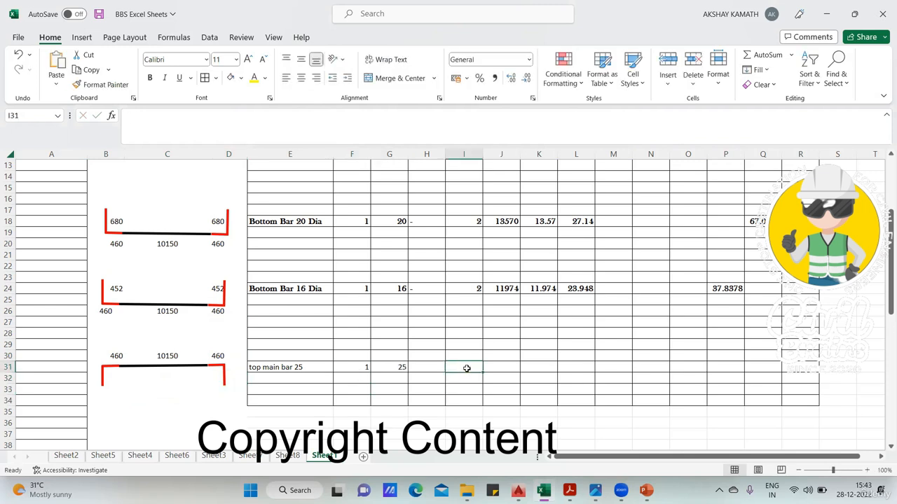
pyautogui.write('2')
pyautogui.press('Return')
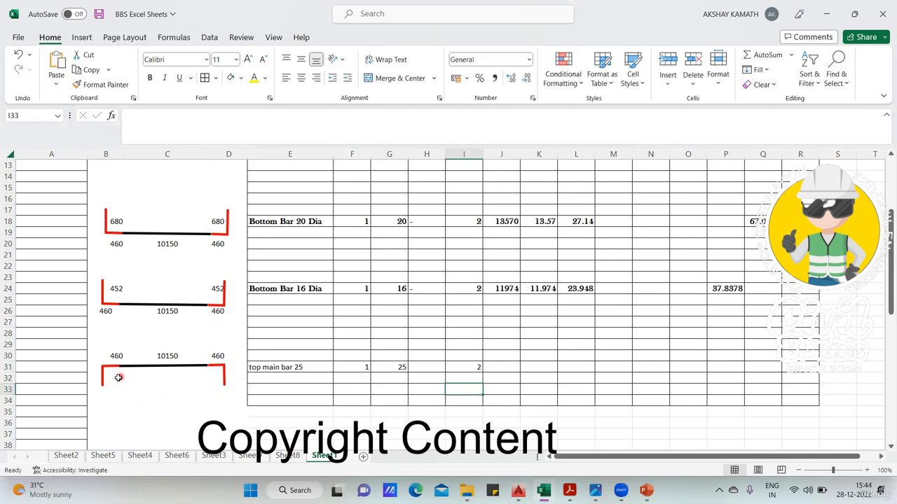
# Calculate the top bar's first vertical leg in B32 as 57*G31-B30
pyautogui.click(118, 379)
pyautogui.doubleClick(118, 378)
pyautogui.write('+')
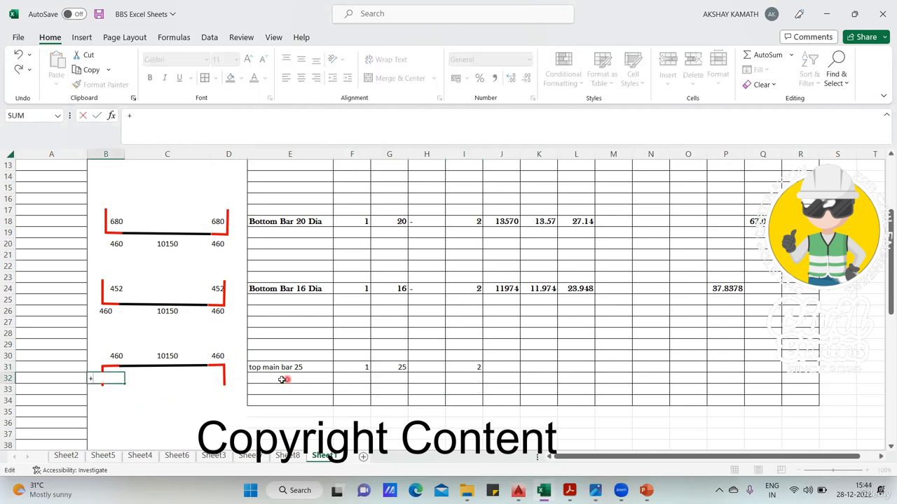
pyautogui.write('57*')
pyautogui.click(397, 369)
pyautogui.write('-')
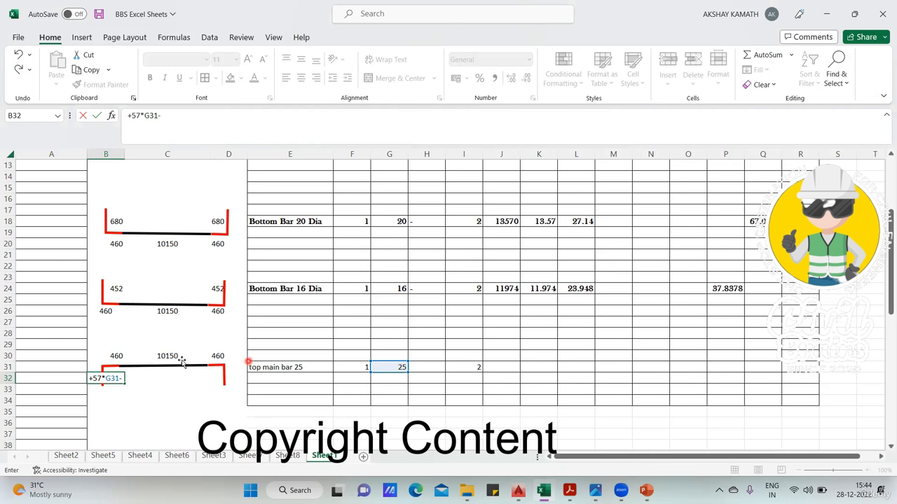
pyautogui.click(116, 356)
pyautogui.press('Return')
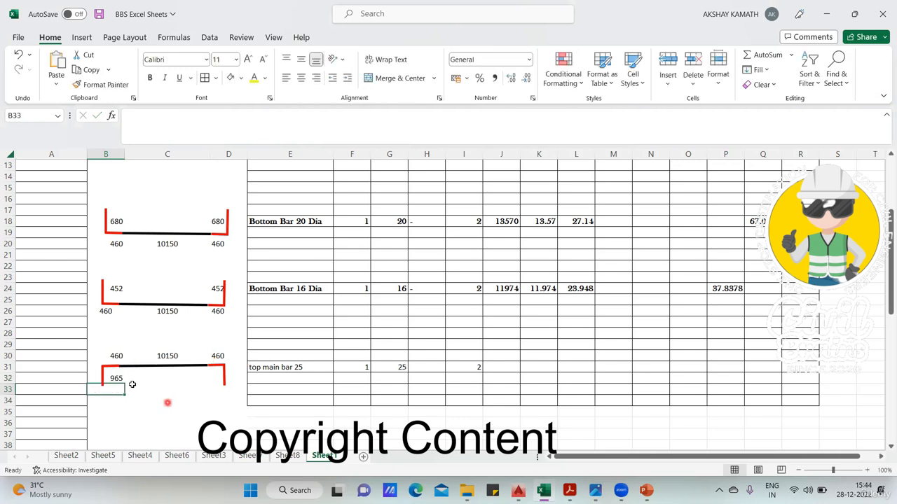
# Label the second vertical leg by linking D32 to B32, and compare the bar dimensions with Sheet8
pyautogui.click(213, 377)
pyautogui.write('+')
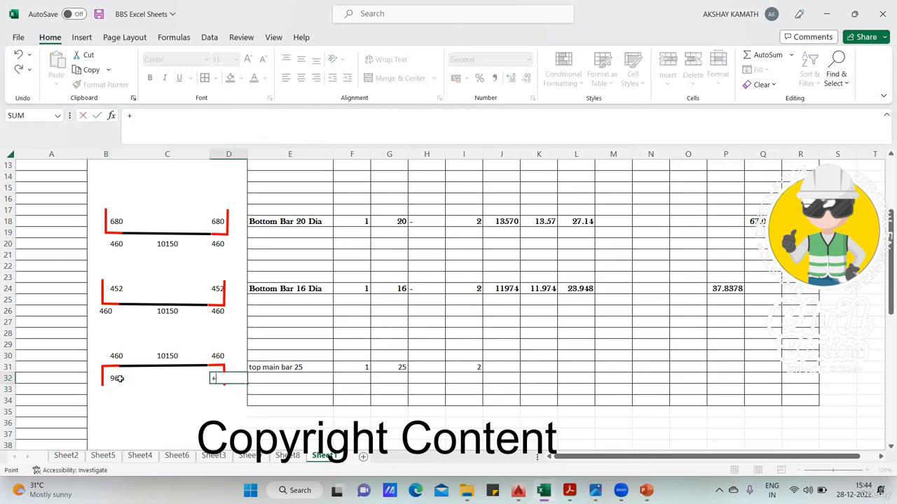
pyautogui.click(132, 378)
pyautogui.press('Return')
pyautogui.click(287, 456)
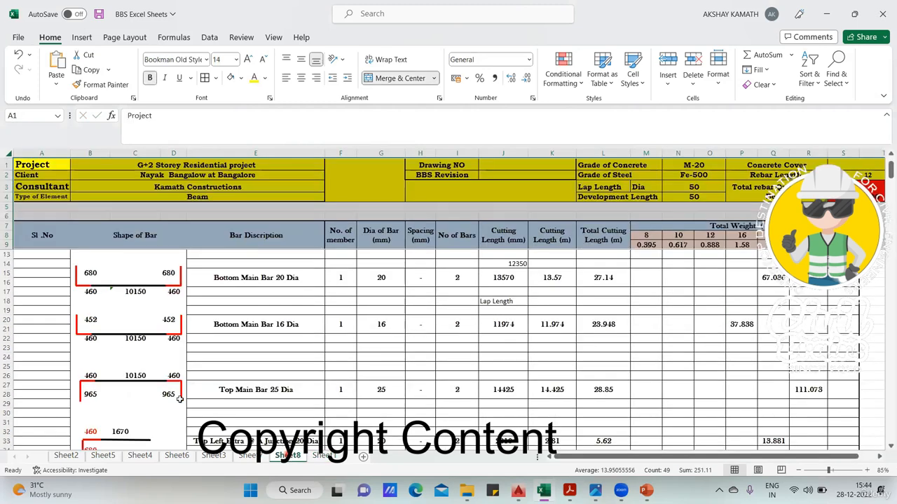
pyautogui.scroll(-1, 148, 369)
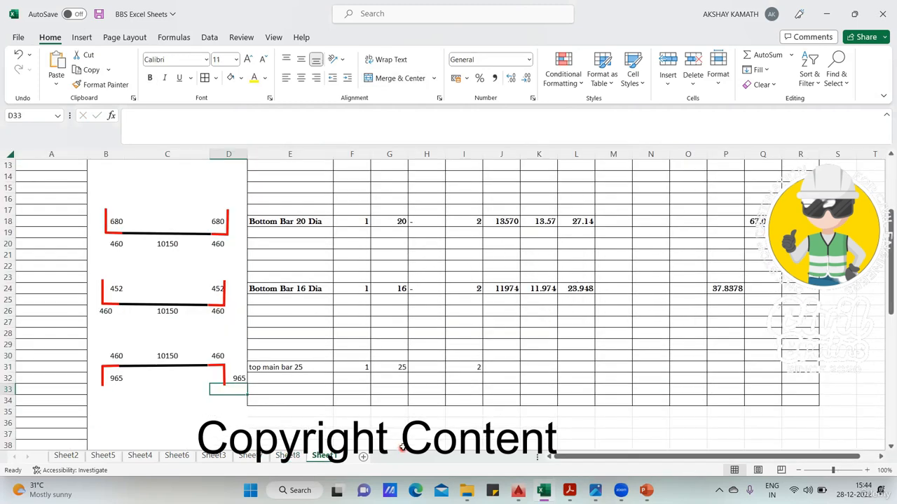
pyautogui.click(328, 456)
# Calculate the top bar's cutting length in J31 by summing its segments as B32+B30+C30+D30+D32
pyautogui.click(512, 367)
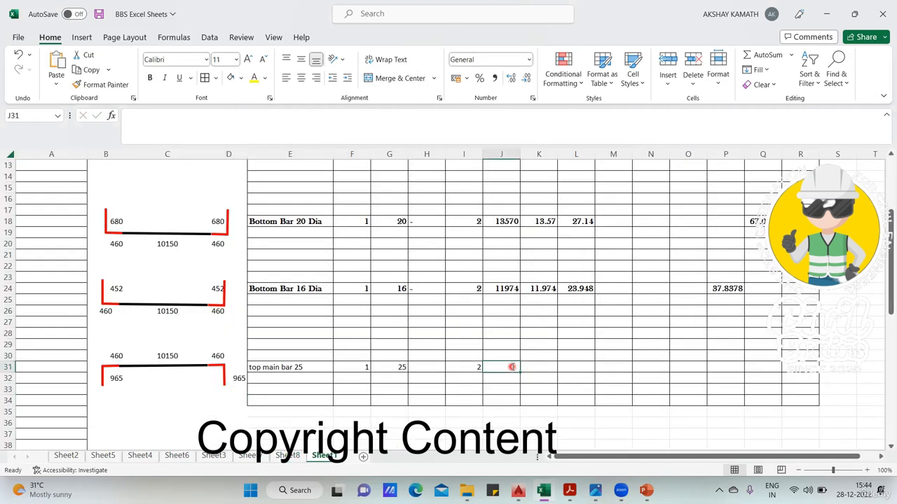
pyautogui.moveTo(320, 293); pyautogui.dragTo(767, 298)
pyautogui.click(647, 367)
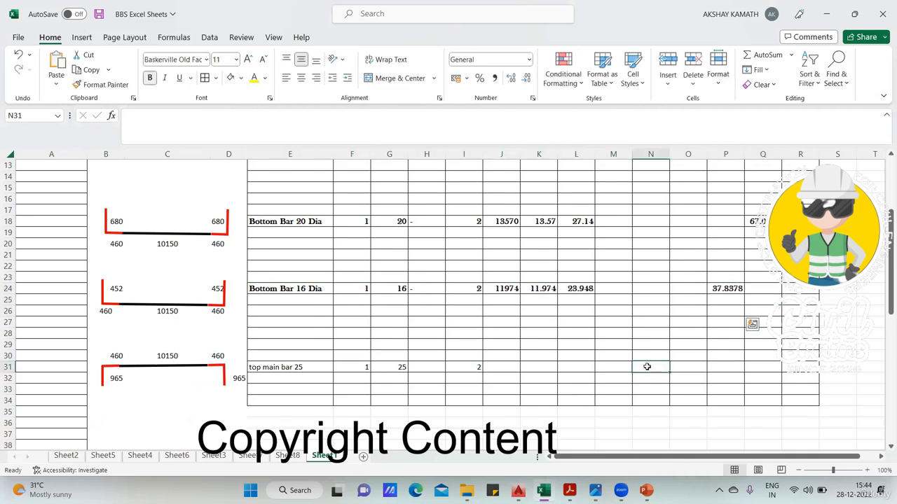
pyautogui.doubleClick(506, 366)
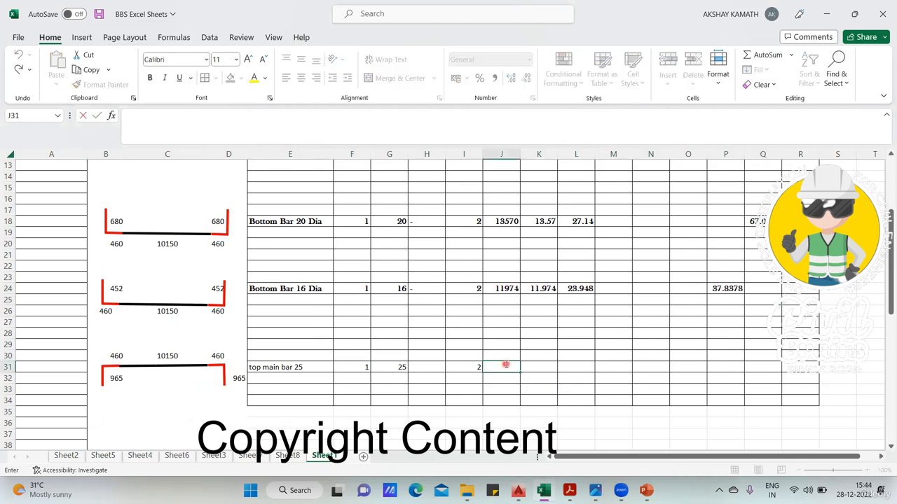
pyautogui.write('+')
pyautogui.click(118, 379)
pyautogui.write('+')
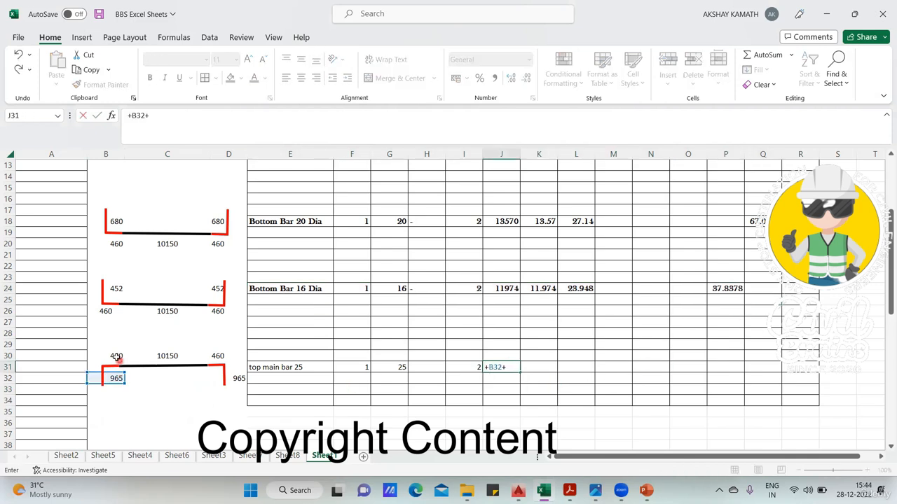
pyautogui.click(117, 357)
pyautogui.write('+')
pyautogui.click(168, 356)
pyautogui.write('+C30+')
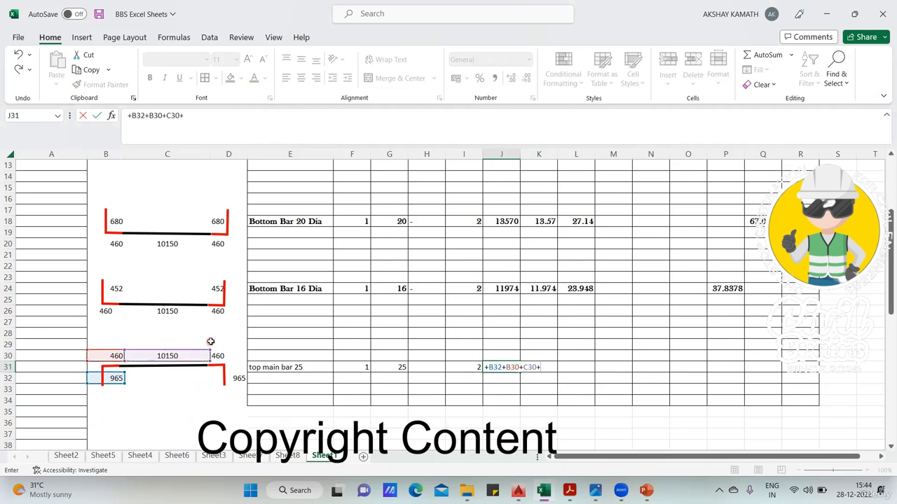
pyautogui.click(219, 356)
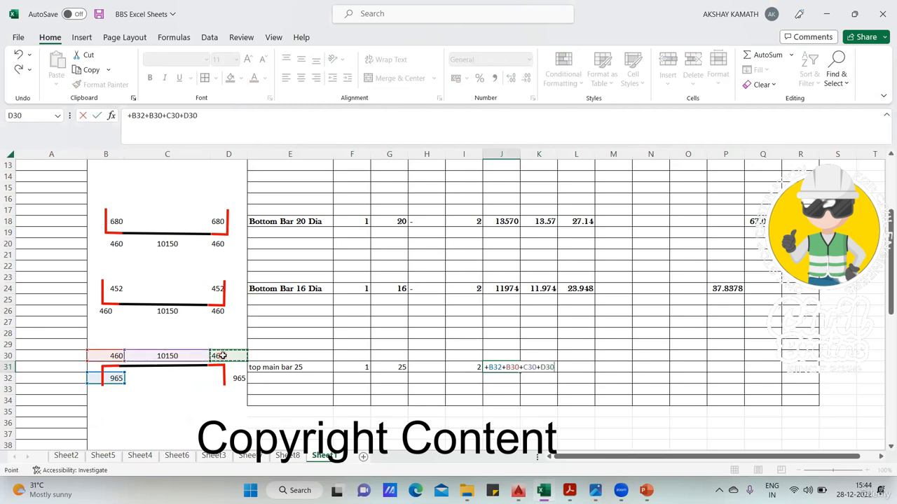
pyautogui.write('+')
pyautogui.click(236, 378)
pyautogui.press('Return')
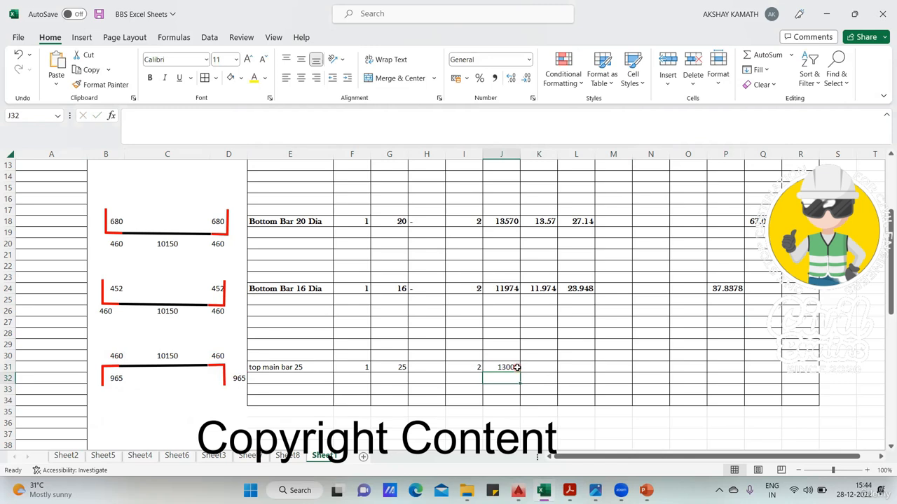
# Add the lap length term +(57*G31) to the cutting length formula in J31
pyautogui.click(514, 366)
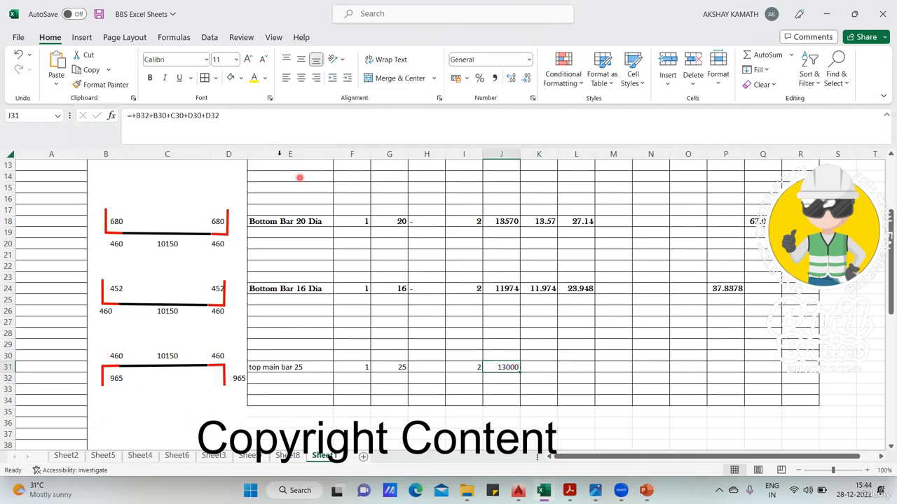
pyautogui.click(258, 126)
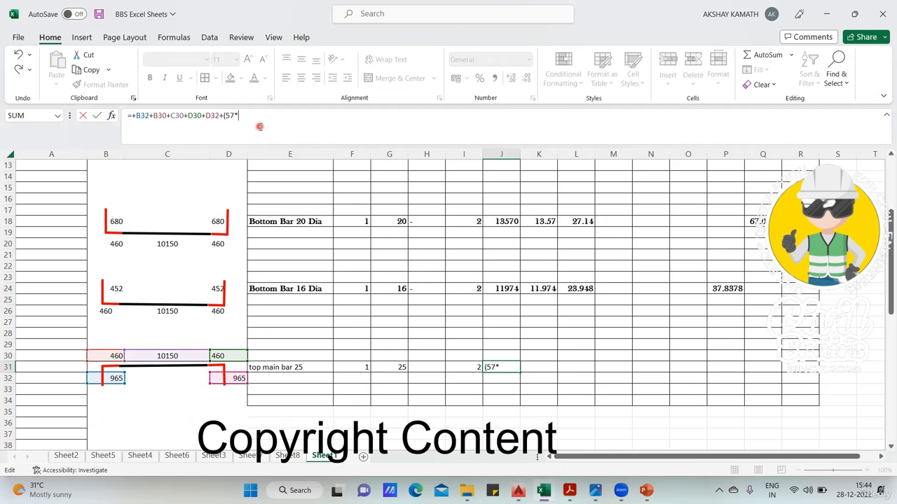
pyautogui.click(402, 366)
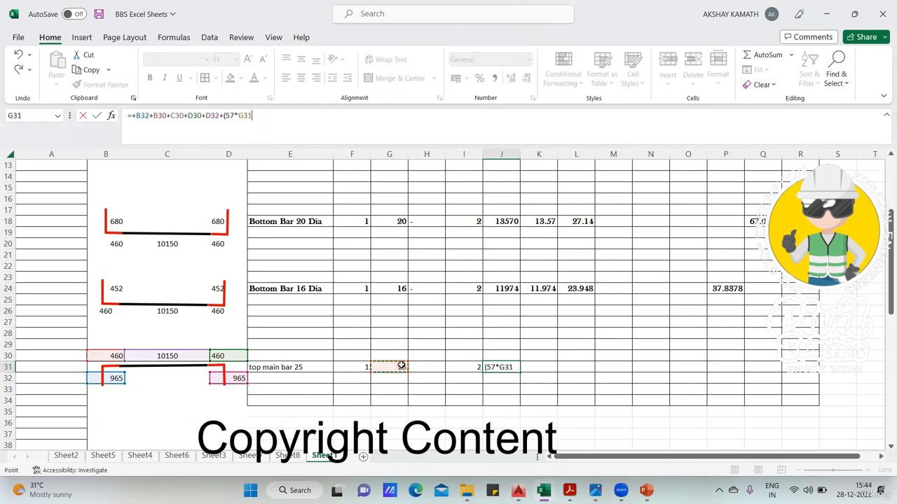
pyautogui.press('Return')
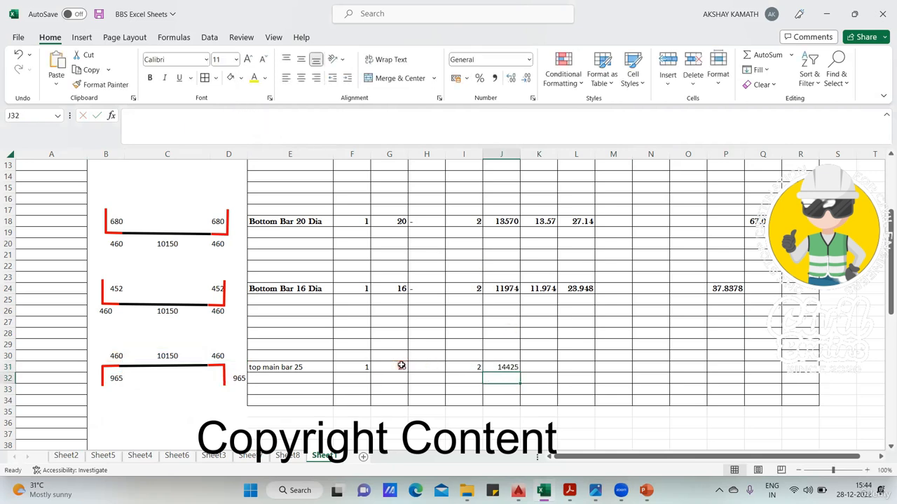
# Convert the top bar's cutting length to metres in K31 as J31/1000
pyautogui.click(544, 366)
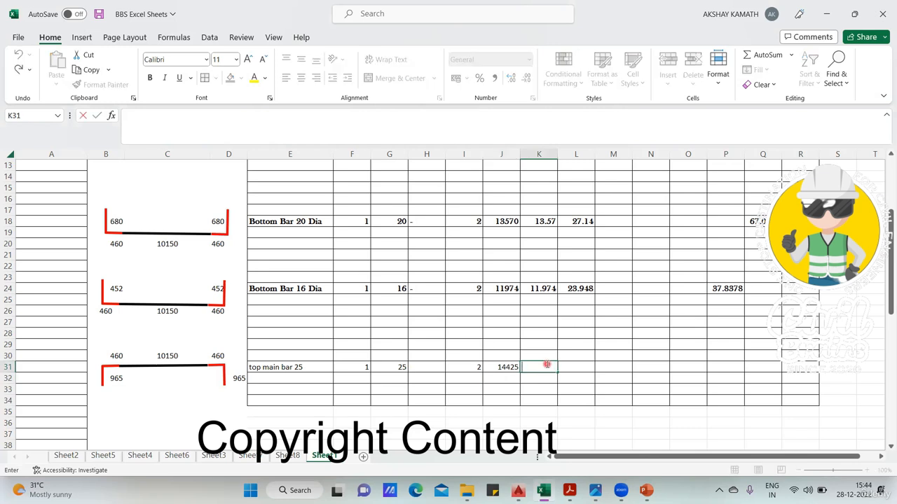
pyautogui.write('+')
pyautogui.click(511, 366)
pyautogui.write('/1000')
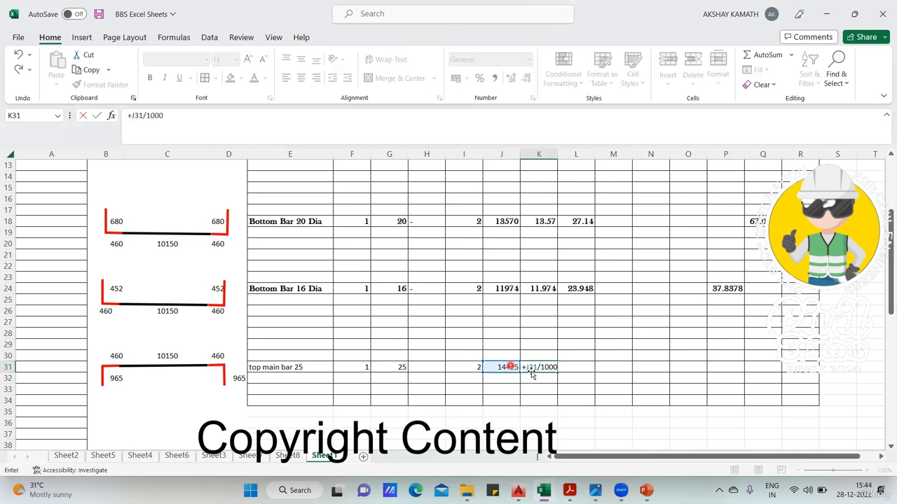
pyautogui.press('Return')
# Calculate the top bar's total cutting length in L31 as K31*I31*F31
pyautogui.click(575, 367)
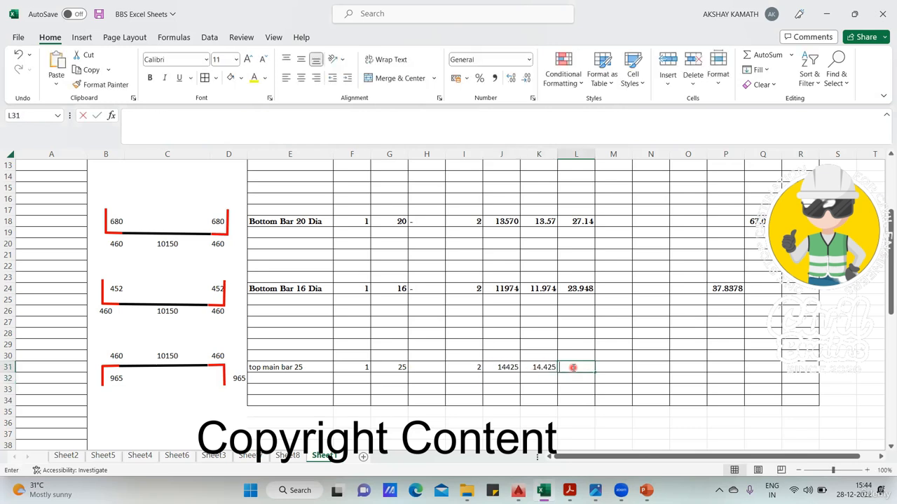
pyautogui.write('+')
pyautogui.click(544, 368)
pyautogui.write('*')
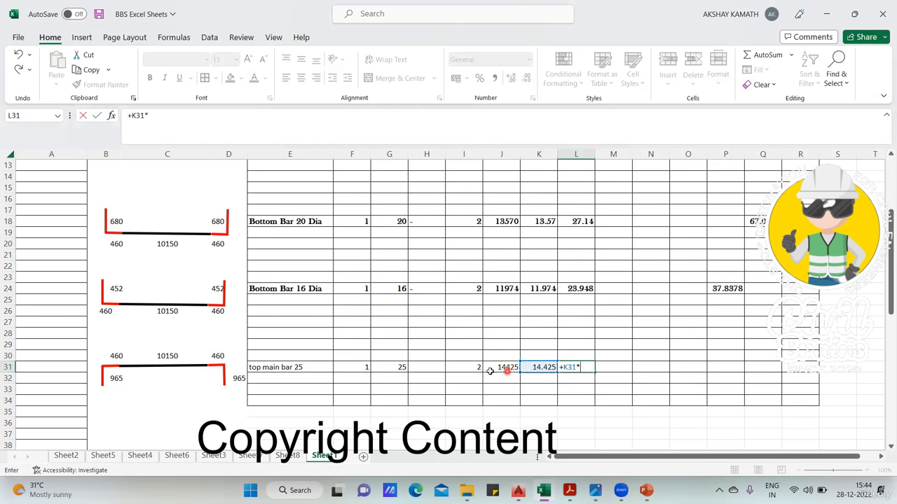
pyautogui.click(476, 367)
pyautogui.write('*')
pyautogui.click(365, 367)
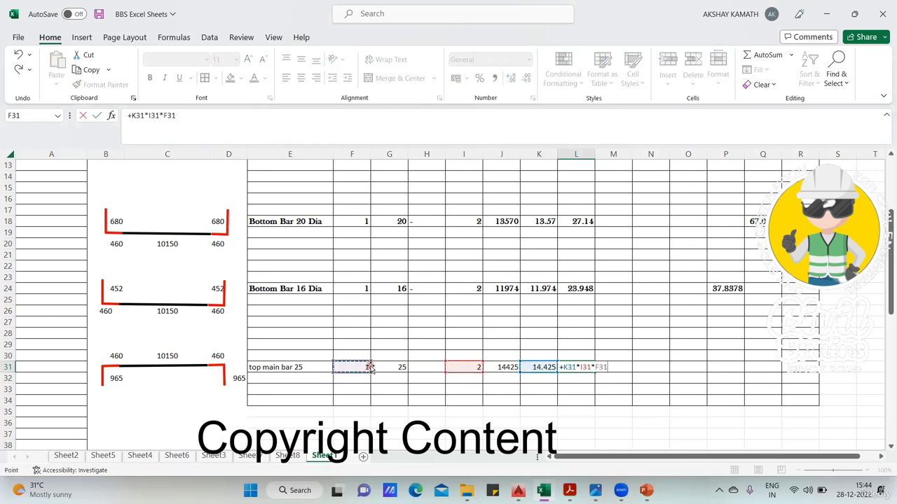
pyautogui.press('Return')
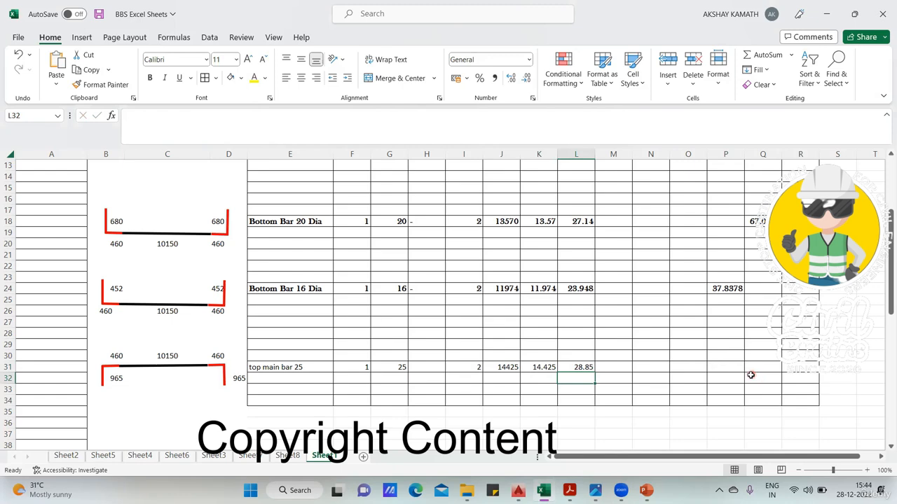
pyautogui.scroll(2, 751, 375)
pyautogui.scroll(-3, 715, 371)
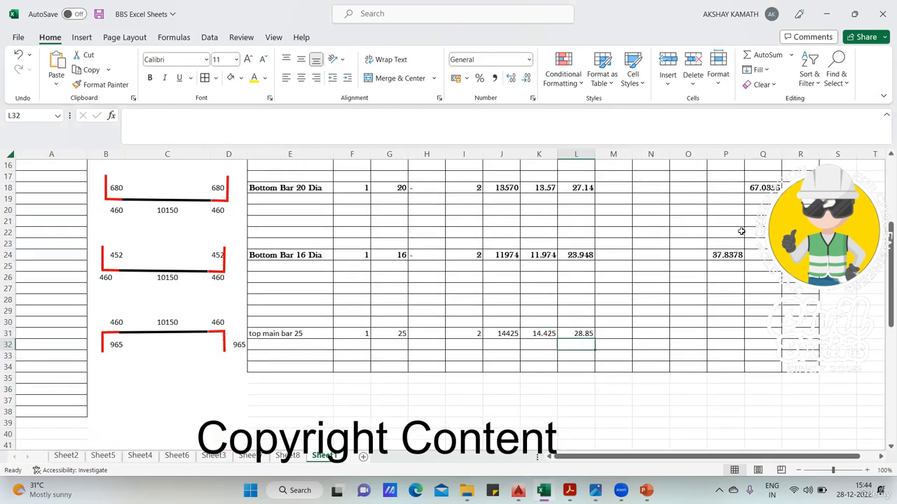
pyautogui.scroll(-1, 689, 304)
pyautogui.scroll(6, 688, 305)
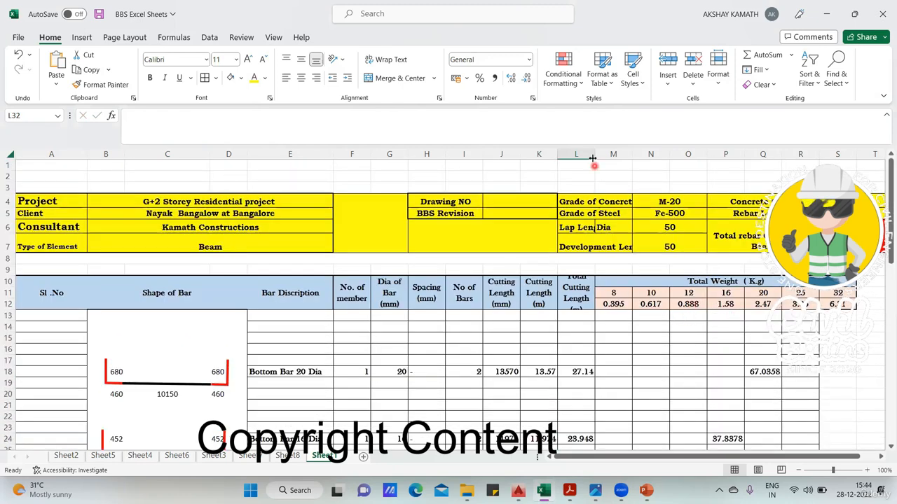
# Widen column L to fit the Total Cutting Length heading, and freeze the rows above row 13
pyautogui.moveTo(592, 159); pyautogui.dragTo(607, 163)
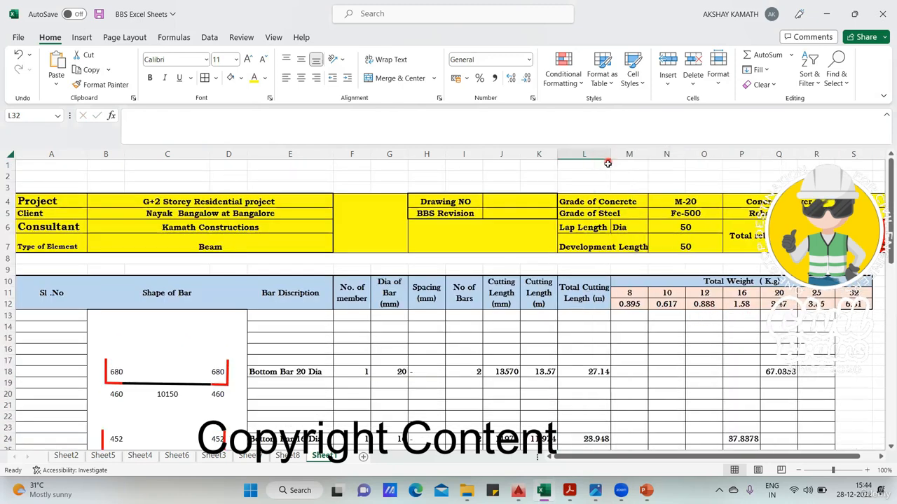
pyautogui.click(28, 316)
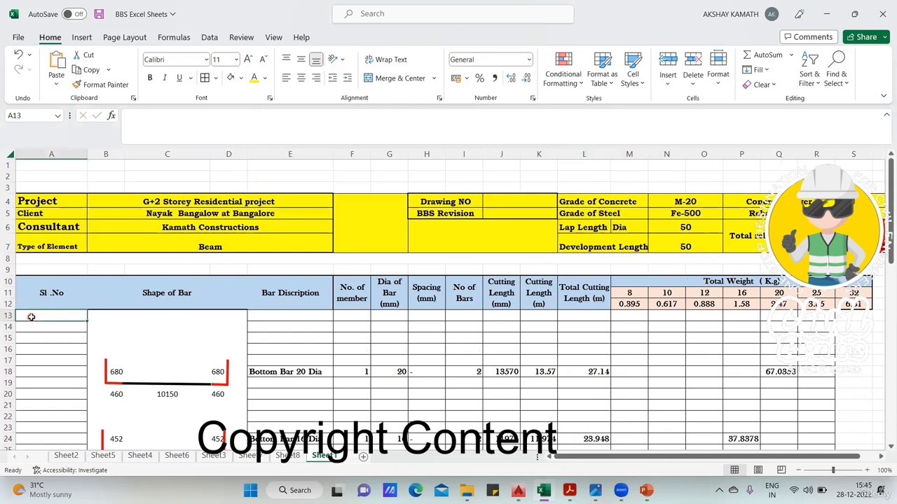
pyautogui.click(275, 41)
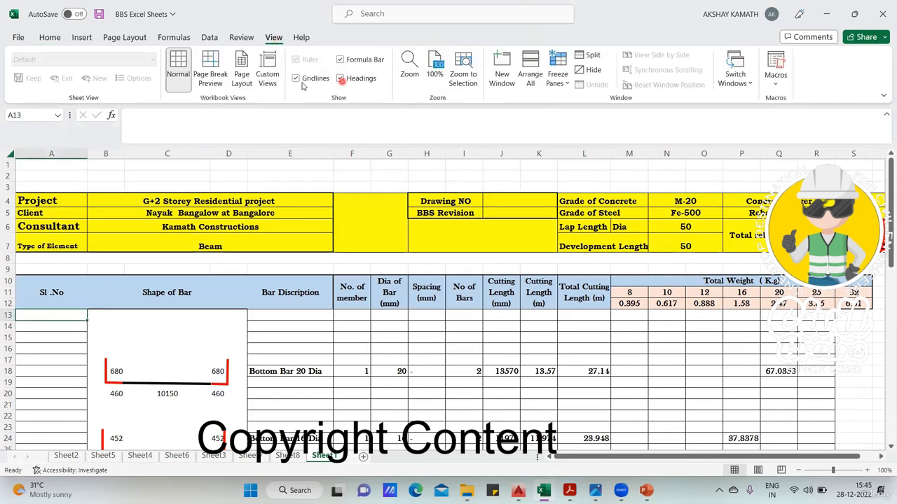
pyautogui.click(564, 81)
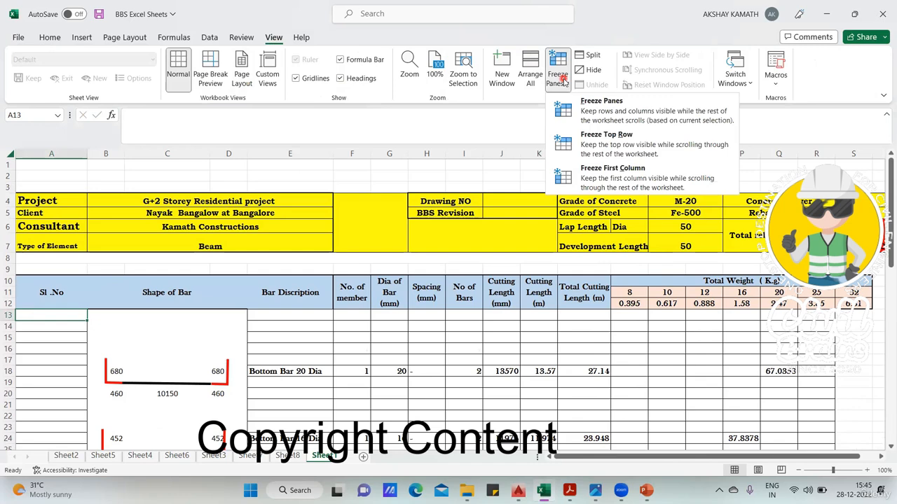
pyautogui.click(592, 110)
pyautogui.scroll(-1, 490, 329)
pyautogui.scroll(-5, 533, 336)
pyautogui.scroll(2, 631, 347)
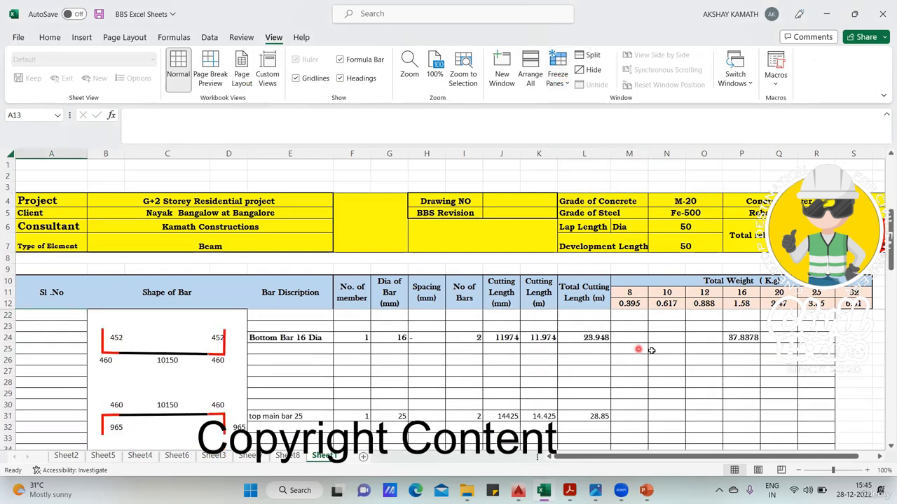
pyautogui.scroll(-1, 696, 321)
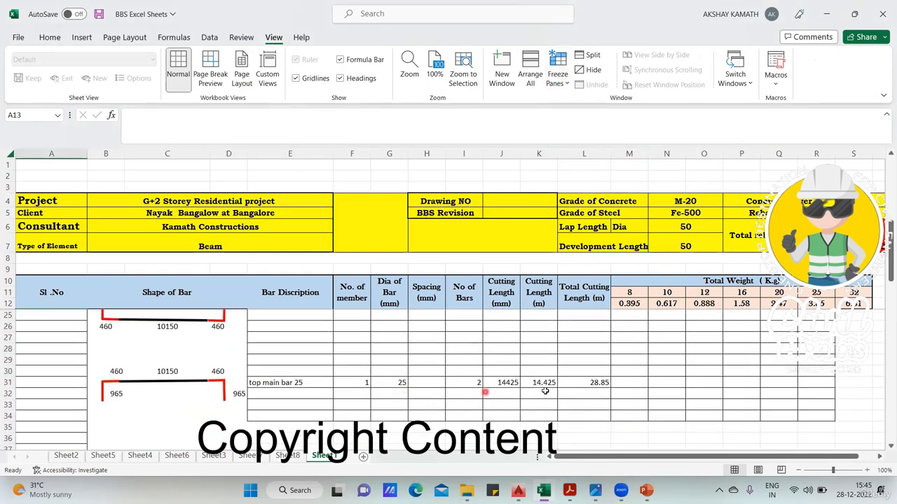
pyautogui.click(820, 384)
pyautogui.write('6+')
pyautogui.click(593, 381)
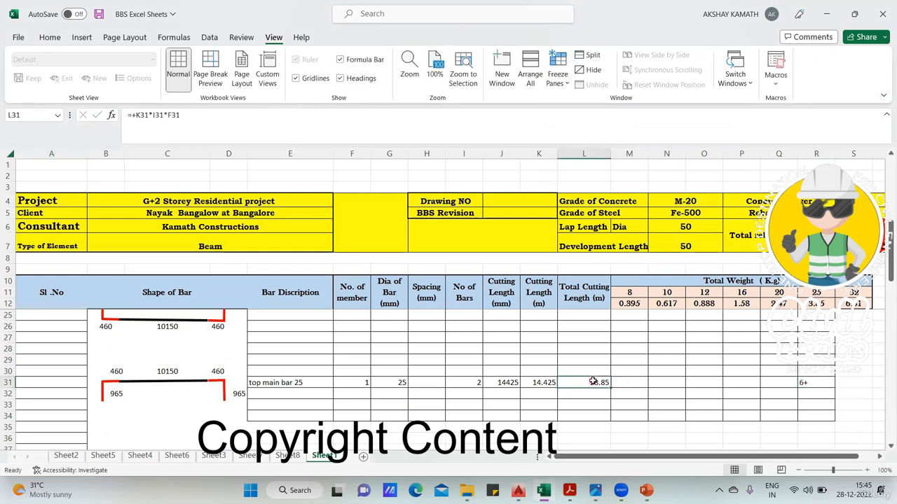
pyautogui.write('*')
pyautogui.click(819, 305)
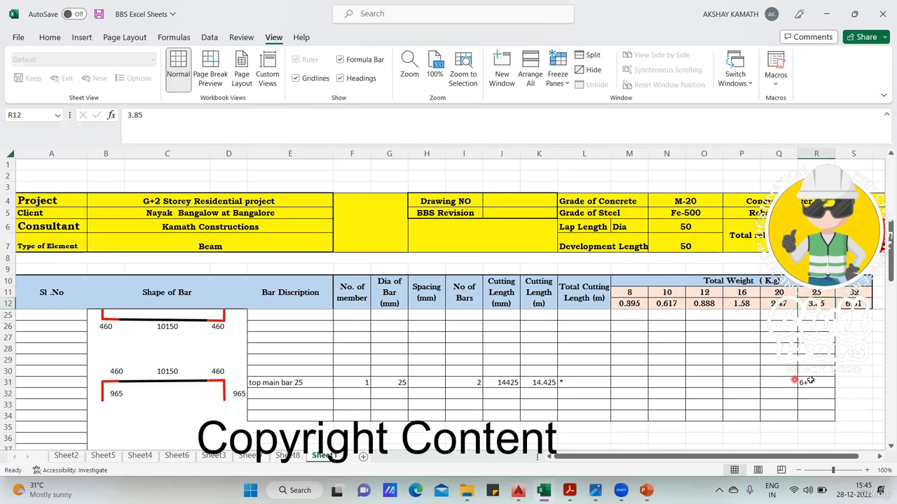
pyautogui.click(694, 362)
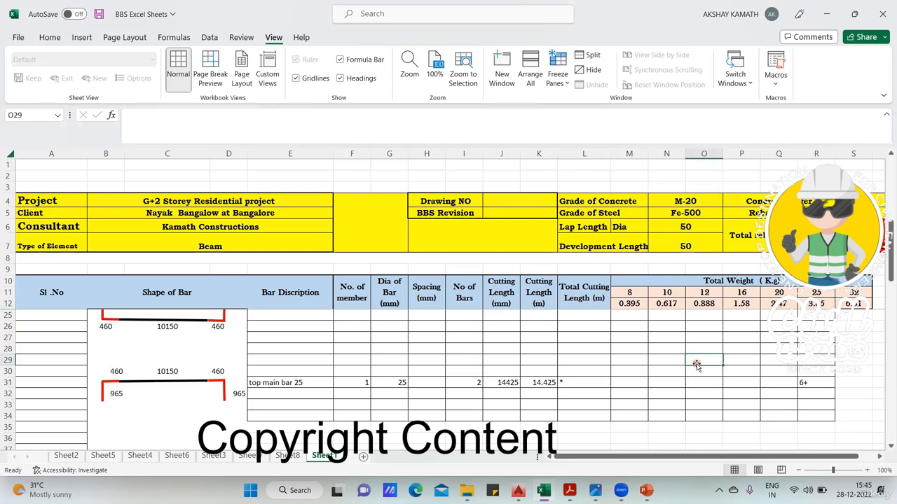
pyautogui.click(653, 360)
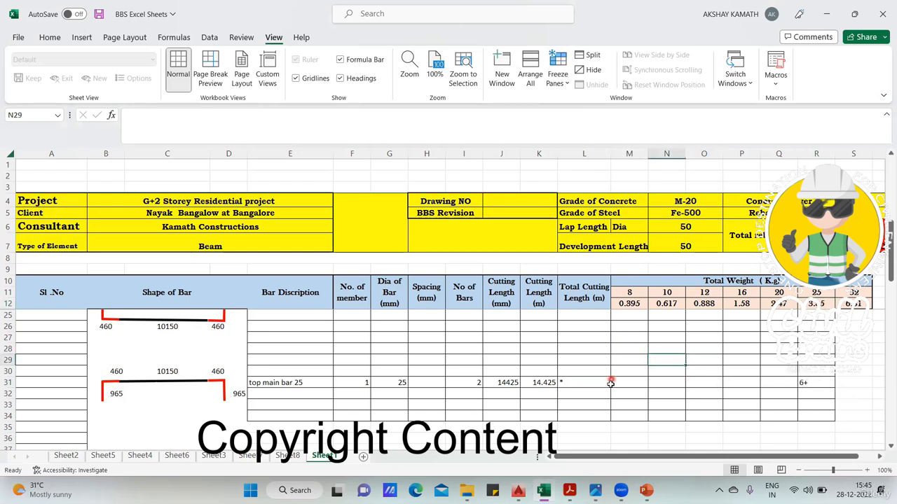
pyautogui.doubleClick(583, 382)
pyautogui.doubleClick(598, 405)
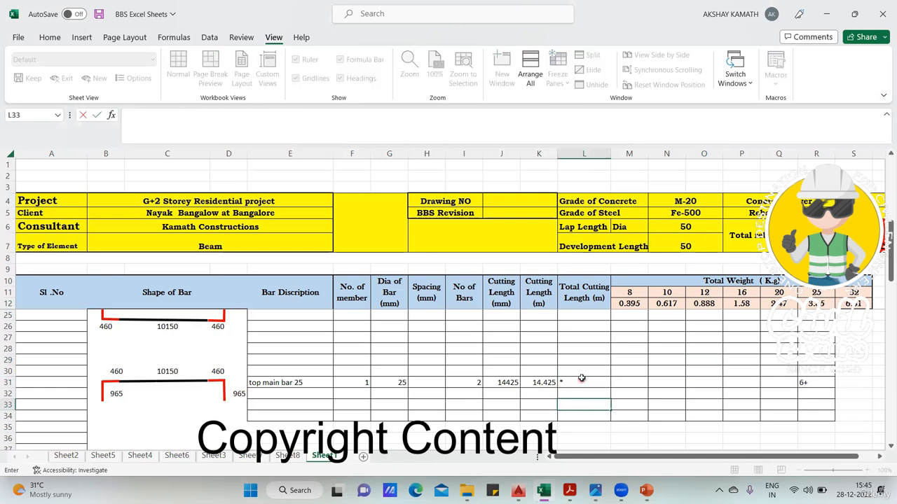
pyautogui.doubleClick(583, 379)
pyautogui.click(602, 380)
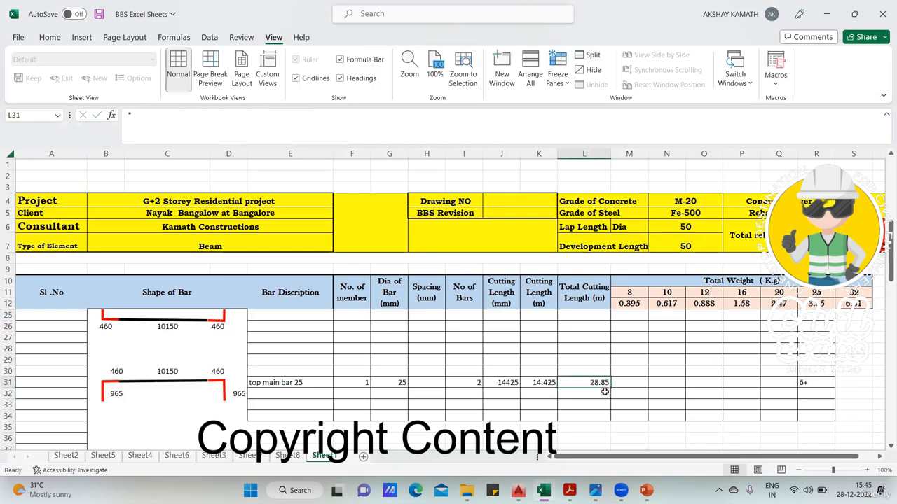
# Calculate the top main bar's 25 mm weight in R31 as L31*R12 and check it against the matching row in Sheet8
pyautogui.doubleClick(815, 380)
pyautogui.write('+')
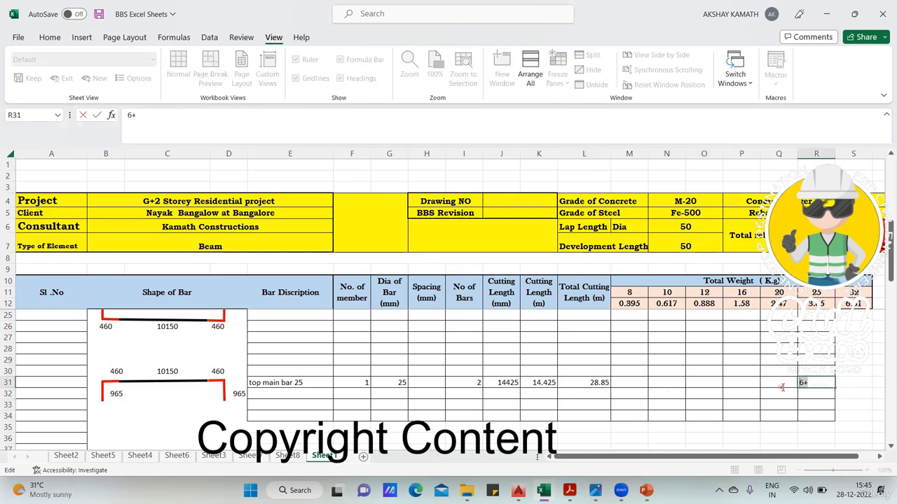
pyautogui.click(599, 381)
pyautogui.write('*')
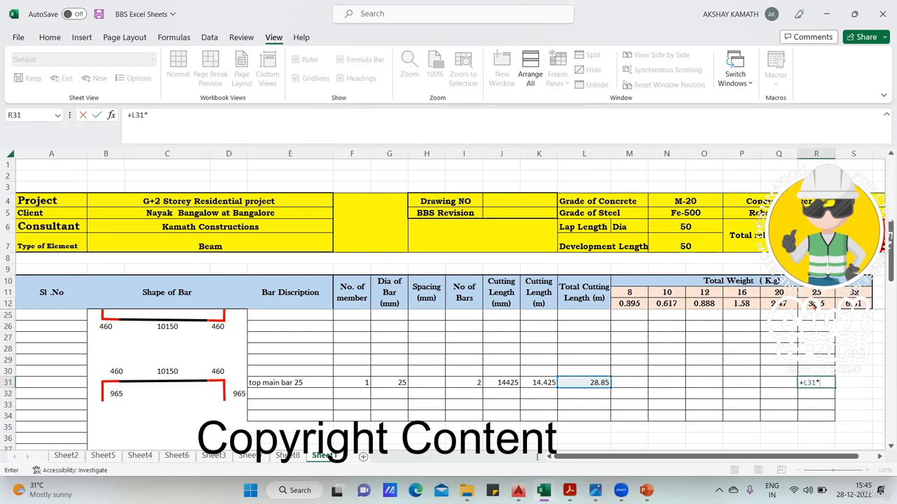
pyautogui.click(815, 305)
pyautogui.press('Return')
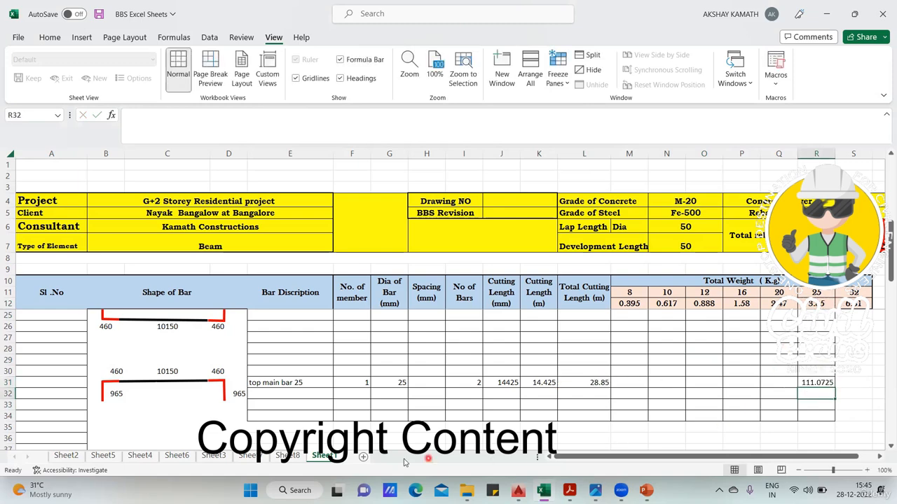
pyautogui.click(287, 456)
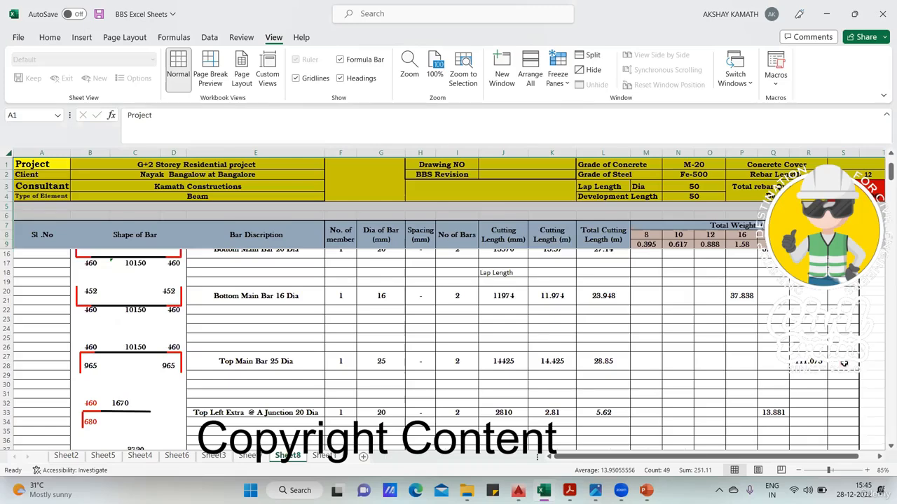
pyautogui.click(323, 456)
pyautogui.click(829, 383)
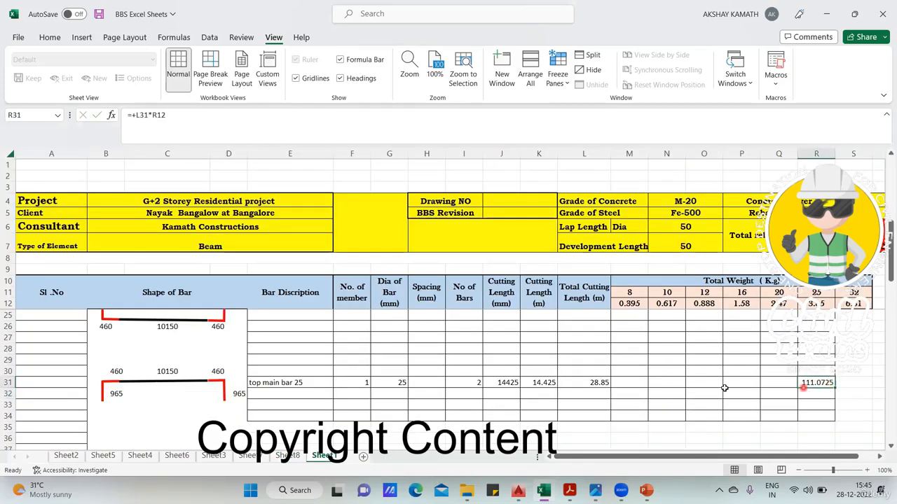
# Draw a nearly horizontal line about 2.03 cm long below the top main bar shape, around row 35
pyautogui.scroll(-3, 372, 434)
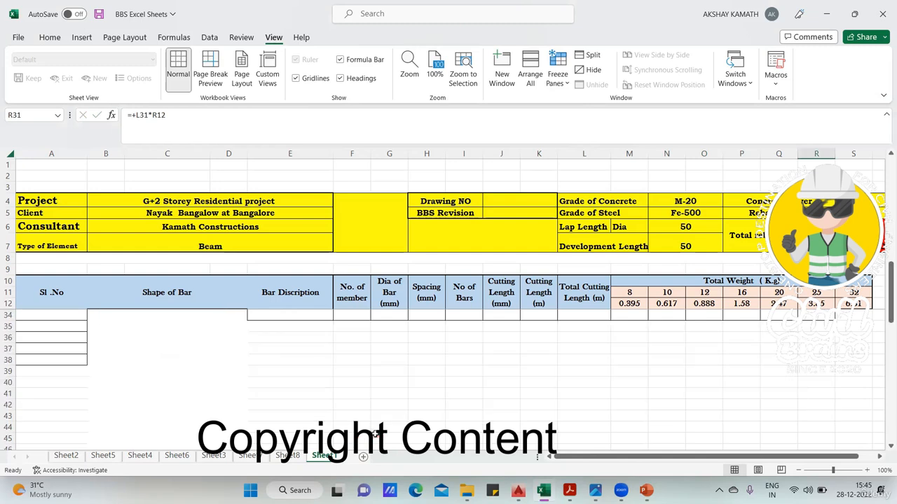
pyautogui.scroll(2, 297, 430)
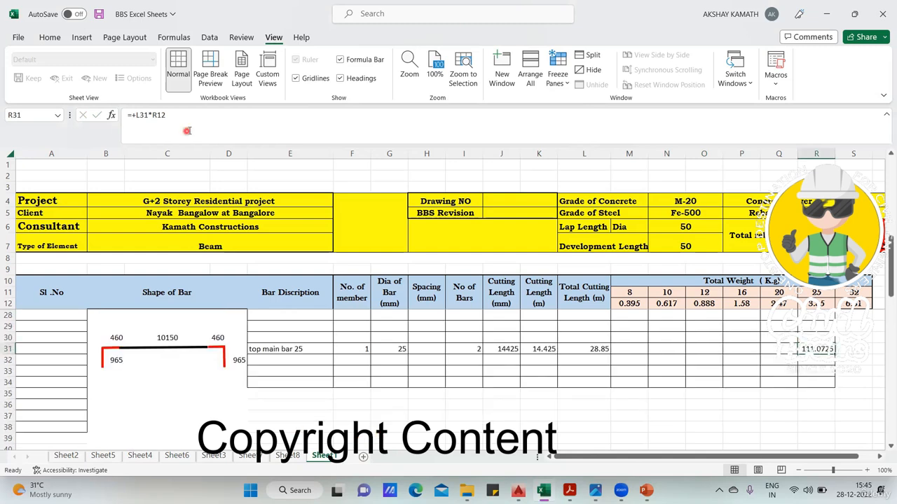
pyautogui.click(49, 41)
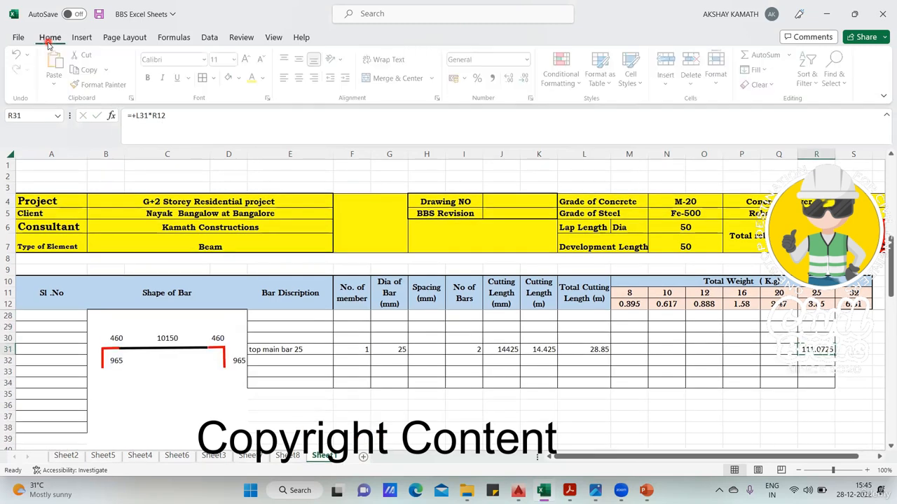
pyautogui.click(87, 39)
pyautogui.click(148, 70)
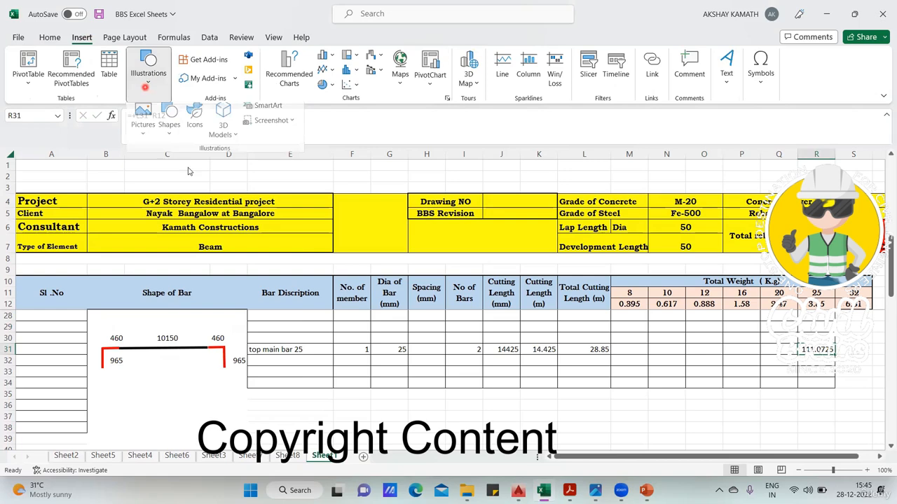
pyautogui.click(169, 125)
pyautogui.click(174, 172)
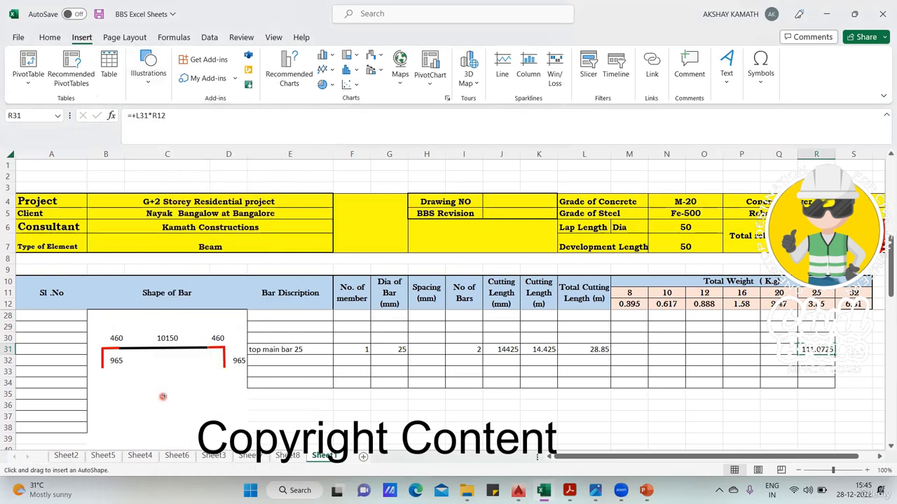
pyautogui.moveTo(163, 396); pyautogui.dragTo(118, 395)
pyautogui.moveTo(118, 396); pyautogui.dragTo(120, 397)
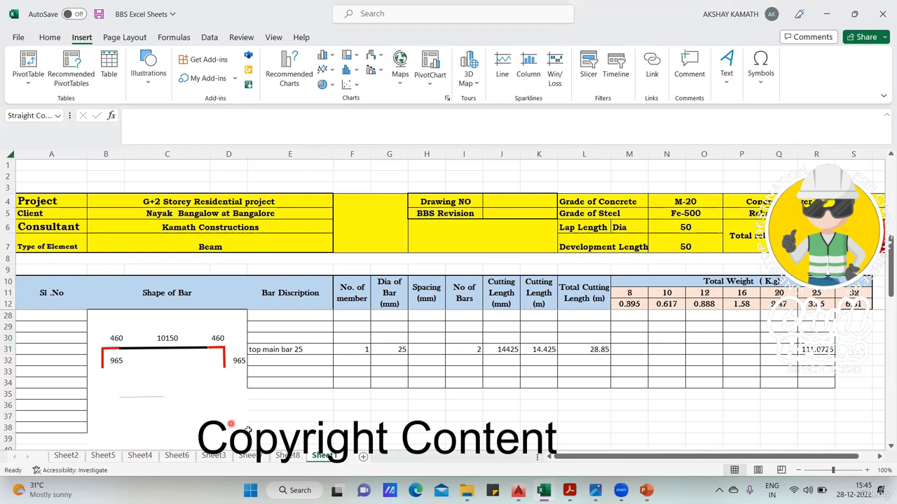
# Give the new line a thicker black outline and adjust its end so it is horizontal and about 2.14 cm long
pyautogui.click(334, 70)
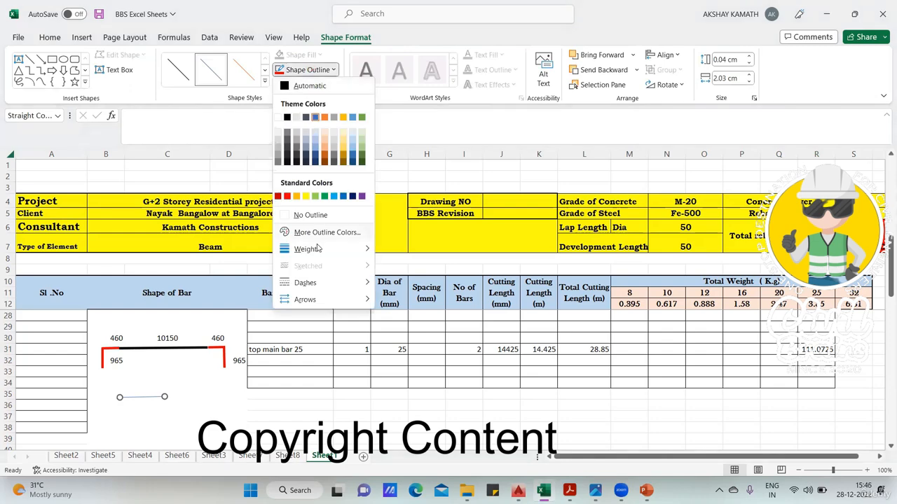
pyautogui.moveTo(305, 249)
pyautogui.click(434, 339)
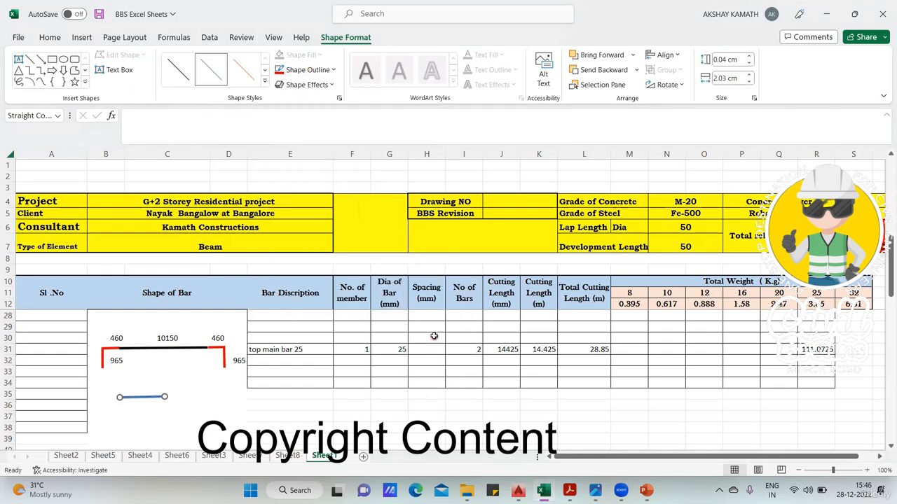
pyautogui.click(298, 72)
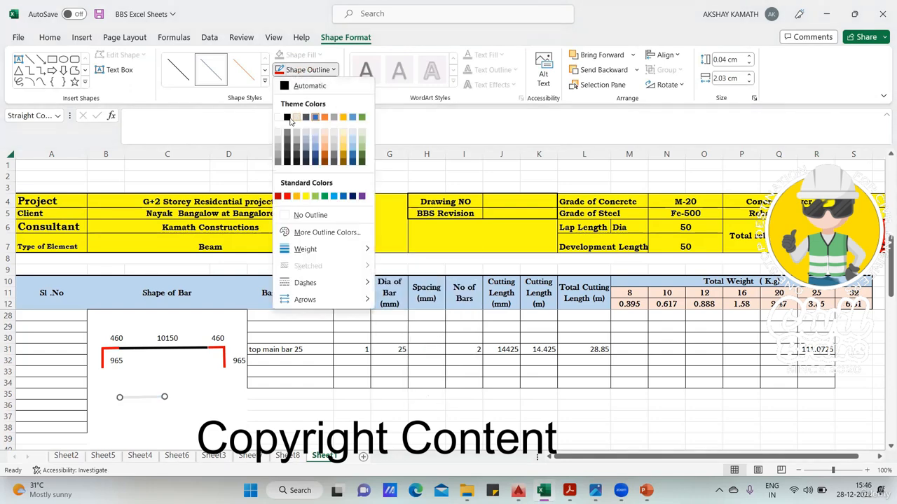
pyautogui.click(175, 396)
pyautogui.click(149, 398)
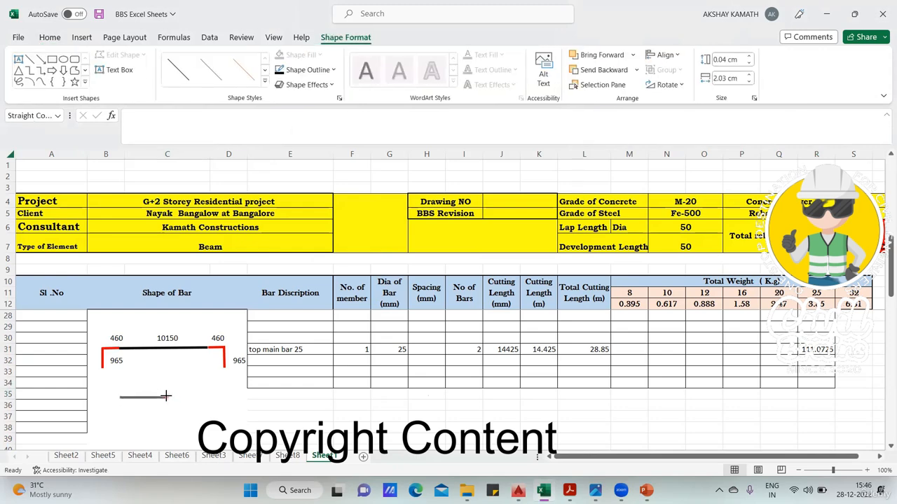
pyautogui.click(179, 410)
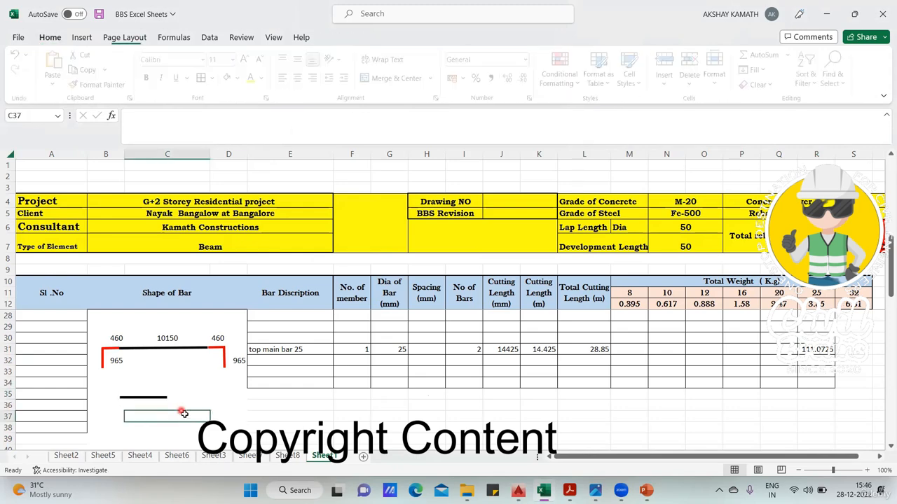
pyautogui.click(144, 398)
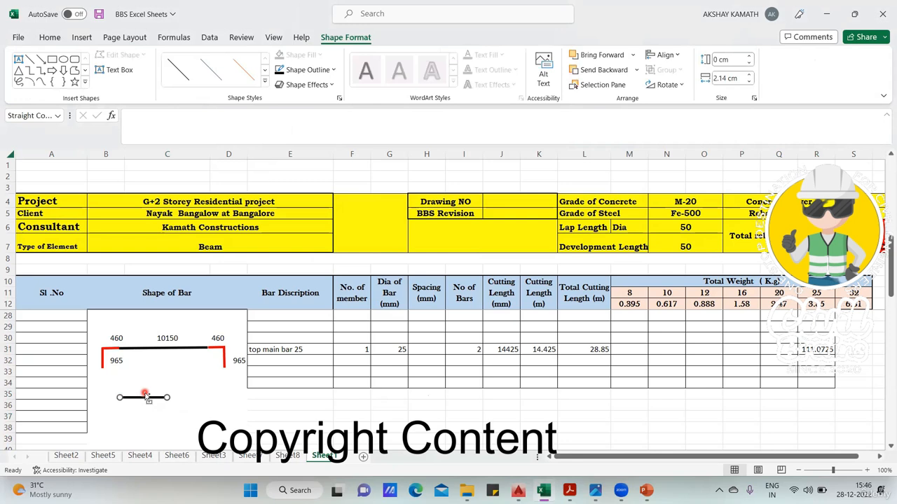
# Create a red copy of the black line just below it, shortened to about 0.83 cm
pyautogui.moveTo(147, 397); pyautogui.dragTo(152, 409)
pyautogui.click(308, 70)
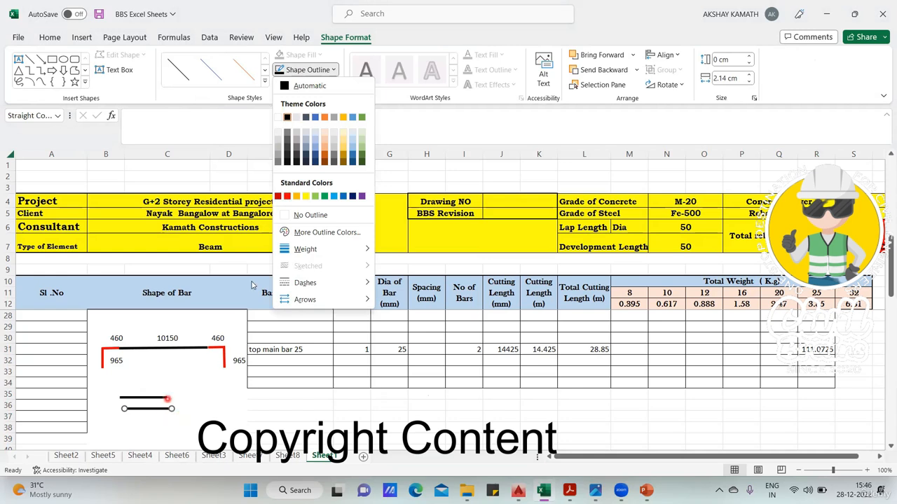
pyautogui.click(286, 196)
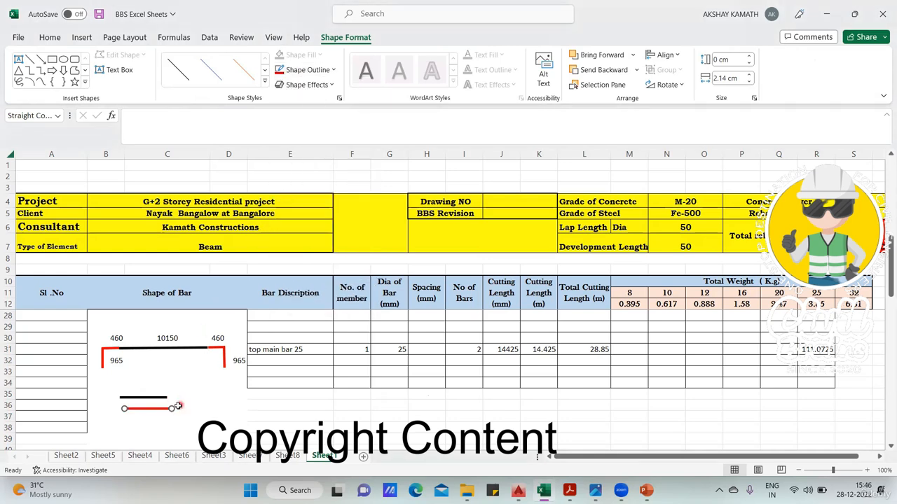
pyautogui.moveTo(158, 409); pyautogui.dragTo(142, 404)
pyautogui.moveTo(143, 410); pyautogui.dragTo(143, 409)
# Duplicate the short red line and attach the original to the left end of the black line
pyautogui.click(186, 418)
pyautogui.click(141, 409)
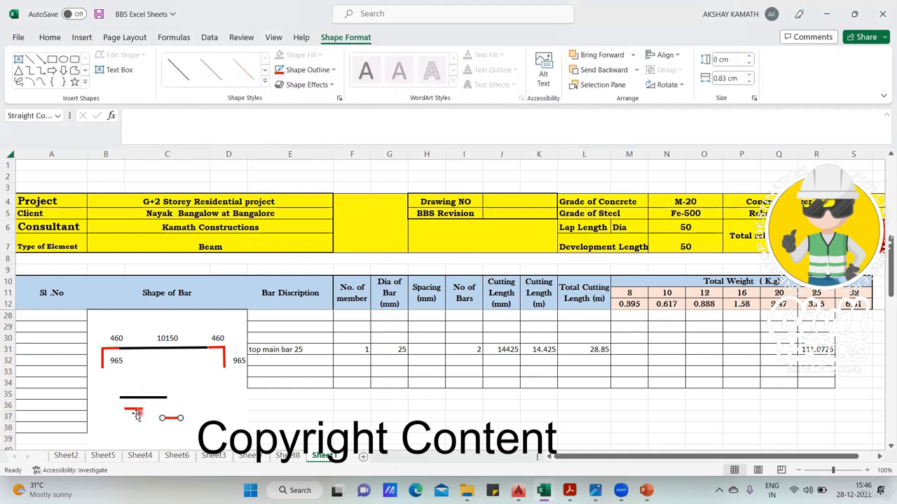
pyautogui.moveTo(134, 412); pyautogui.dragTo(110, 396)
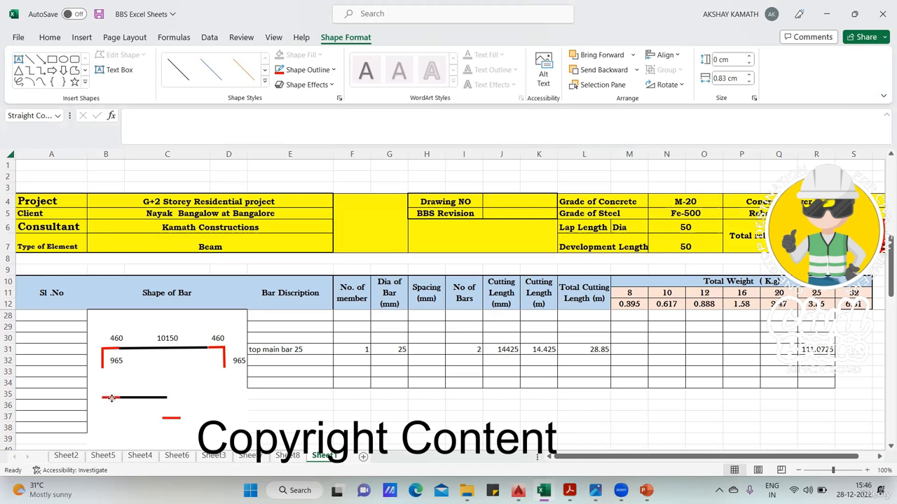
# Turn the spare short red line vertical and adjust its end to make it about 0.89 cm long
pyautogui.moveTo(171, 419); pyautogui.dragTo(148, 419)
pyautogui.click(157, 428)
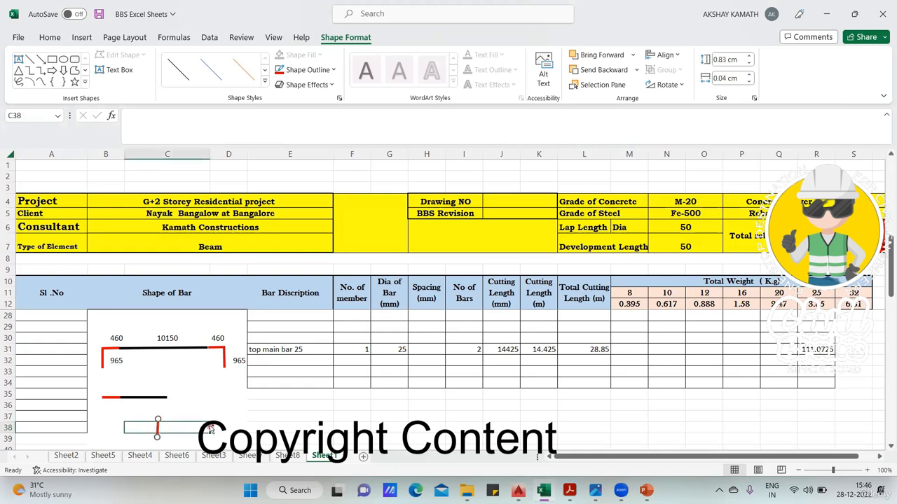
pyautogui.click(156, 422)
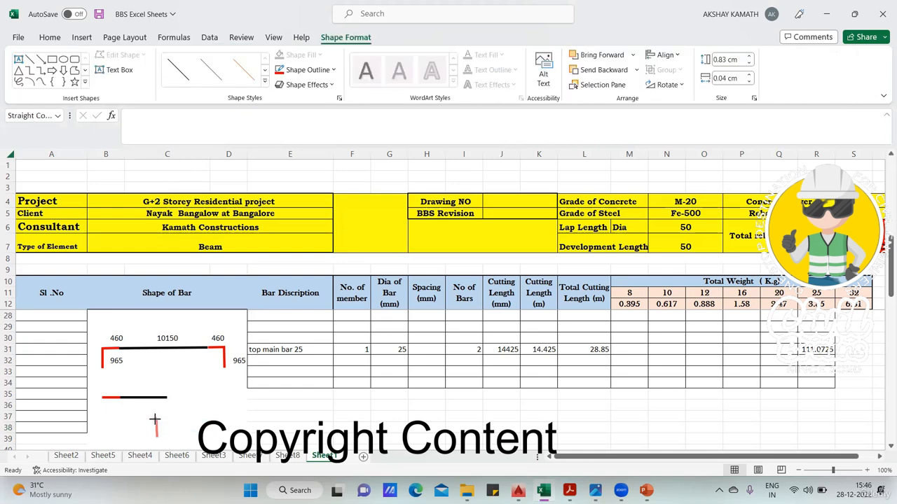
pyautogui.click(185, 428)
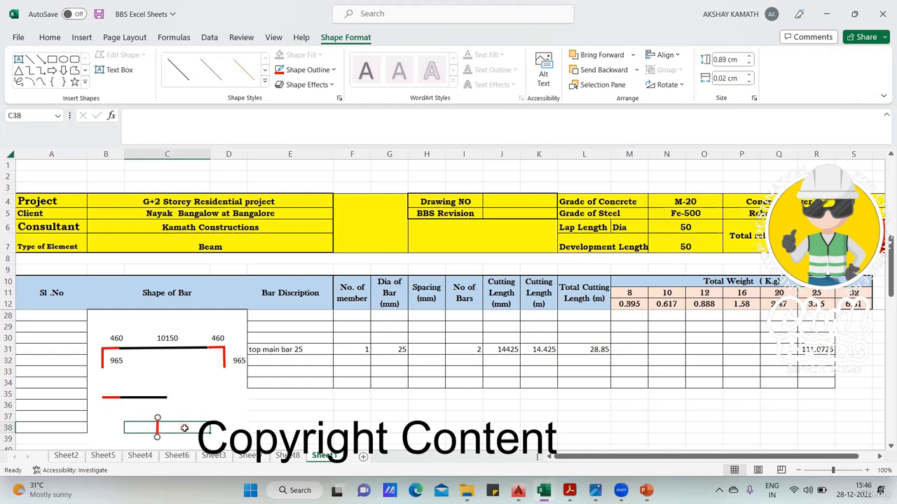
# Attach the vertical red line to the left end of the new bar and lengthen it downward to about 1 cm
pyautogui.moveTo(157, 425); pyautogui.dragTo(103, 408)
pyautogui.click(170, 422)
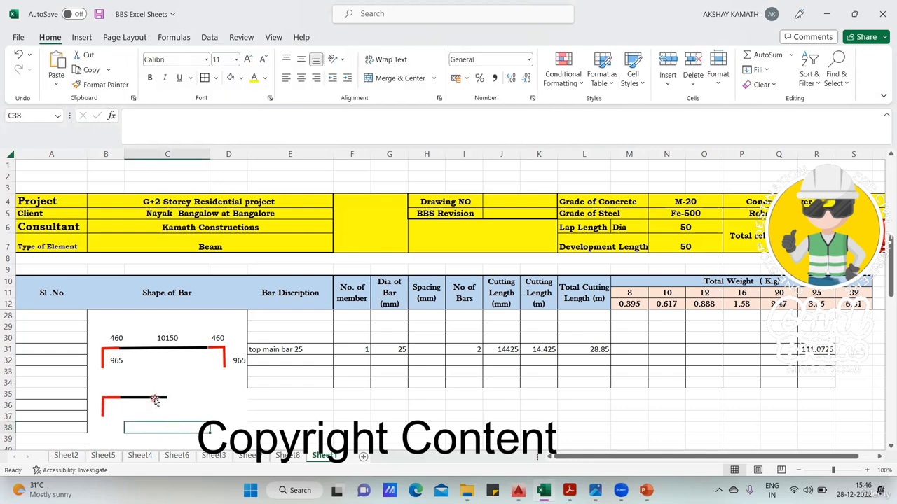
pyautogui.click(156, 398)
pyautogui.click(103, 416)
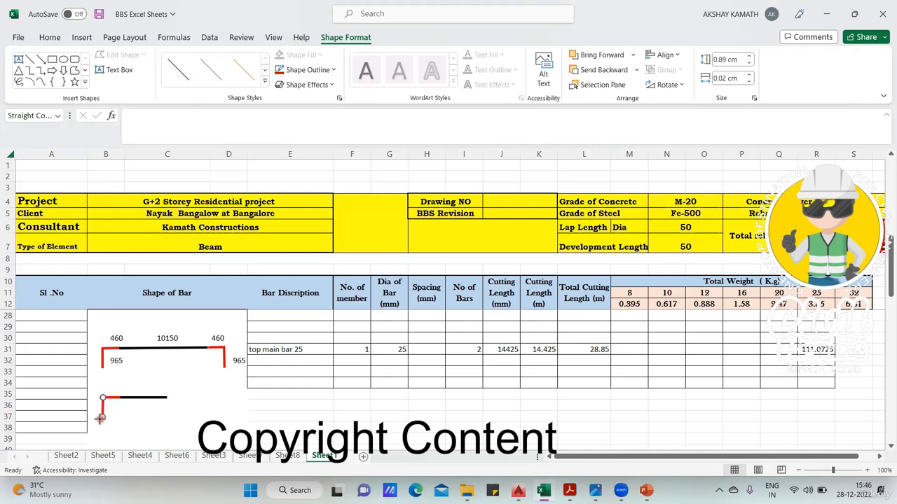
pyautogui.click(127, 424)
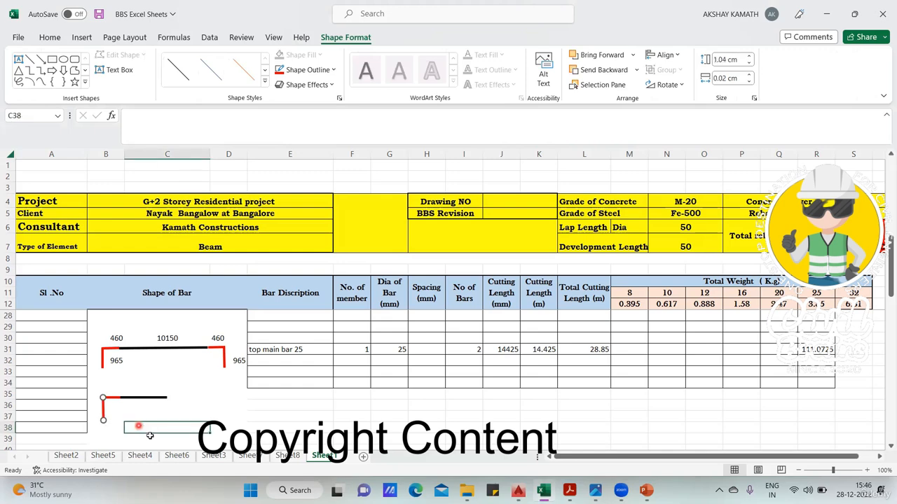
pyautogui.click(103, 416)
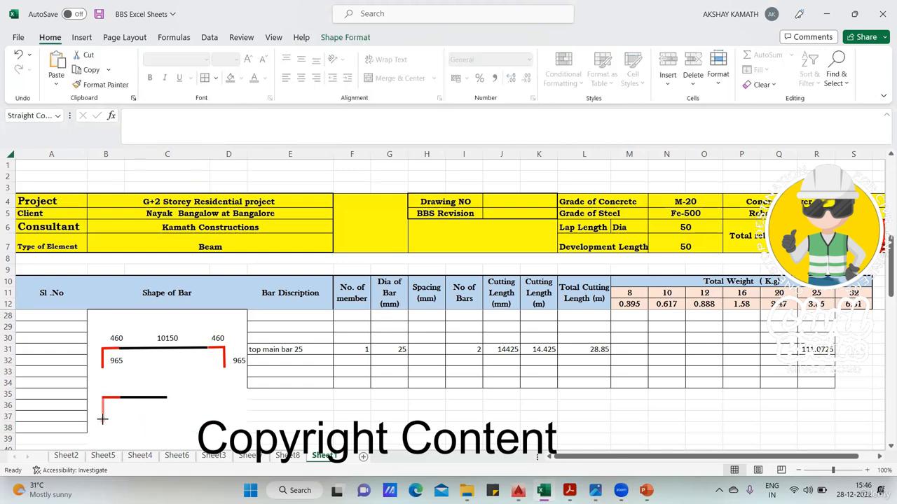
pyautogui.click(131, 418)
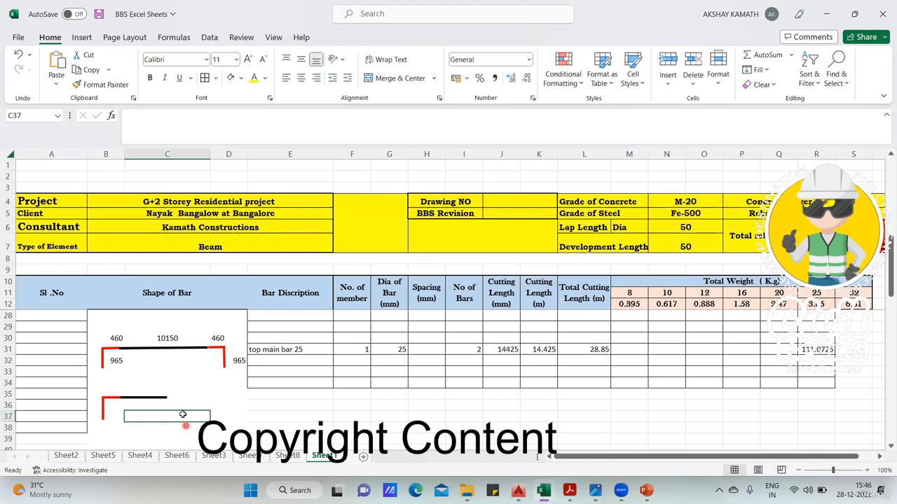
# Group the black line and both red lines into one bar shape and move it slightly down to row 36
pyautogui.click(155, 399)
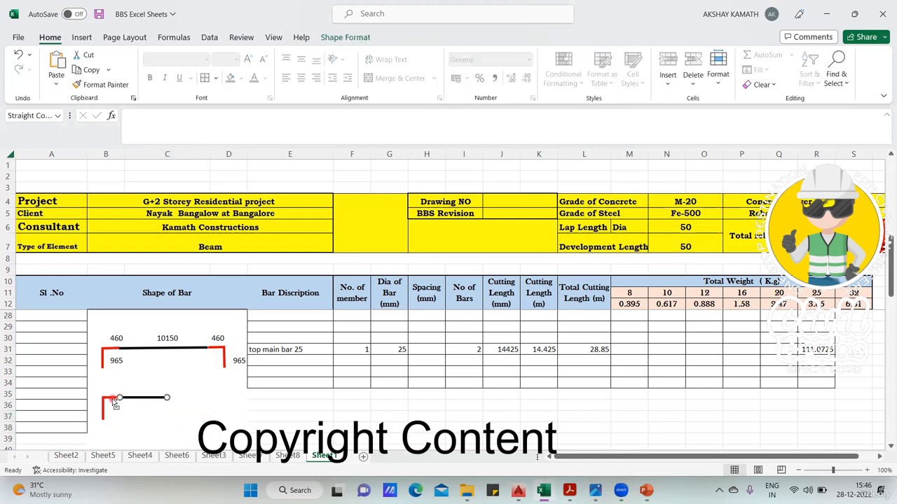
pyautogui.keyDown('shift'); pyautogui.click(111, 398); pyautogui.keyUp('shift')
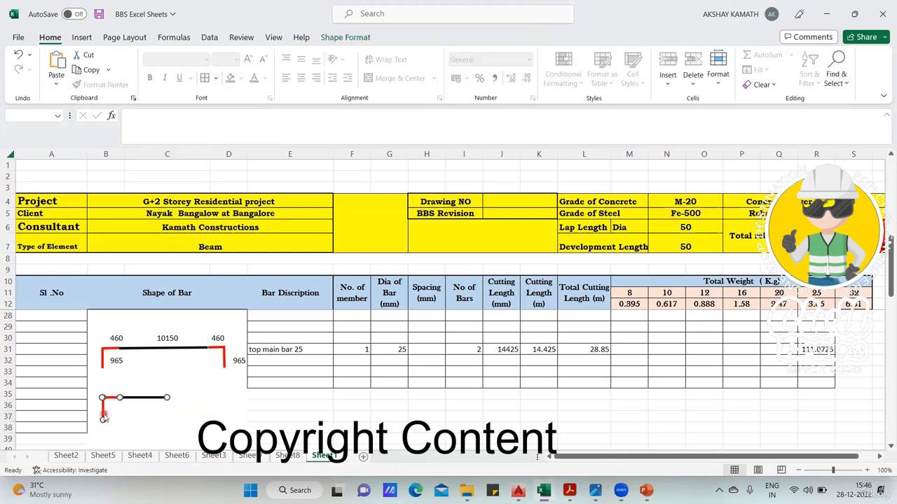
pyautogui.rightClick(103, 418)
pyautogui.moveTo(195, 264)
pyautogui.click(259, 265)
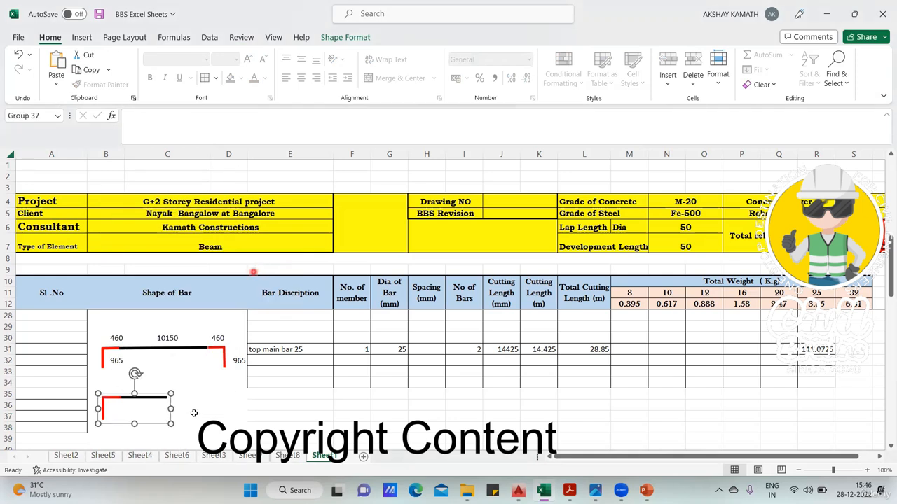
pyautogui.click(250, 416)
pyautogui.moveTo(145, 399)
pyautogui.mouseDown()
pyautogui.moveTo(343, 426)
pyautogui.moveTo(219, 398)
pyautogui.moveTo(175, 410)
pyautogui.moveTo(181, 397)
pyautogui.moveTo(242, 420)
pyautogui.moveTo(145, 406)
pyautogui.mouseUp()
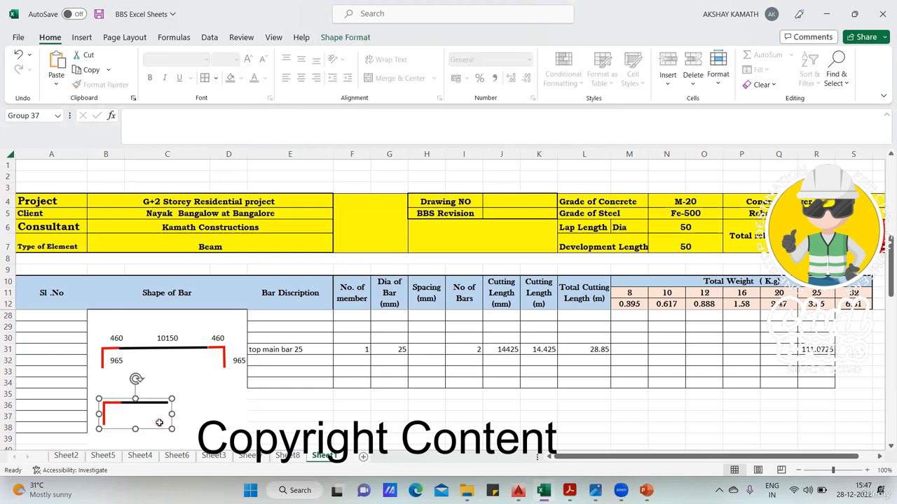
pyautogui.click(205, 437)
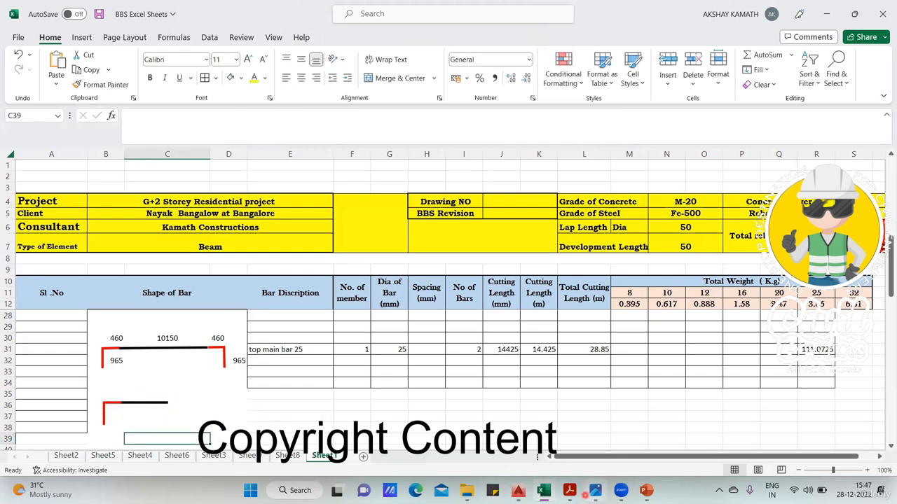
# Check the plinth beam drawing in Acrobat Reader, return to Excel, and enter 1670 in C35, left-aligned above the new bar
pyautogui.click(569, 490)
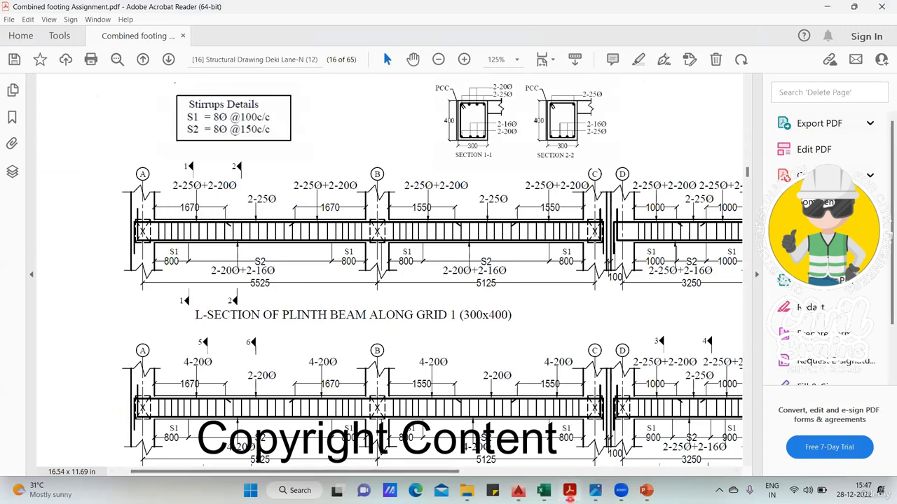
pyautogui.click(543, 490)
pyautogui.click(149, 395)
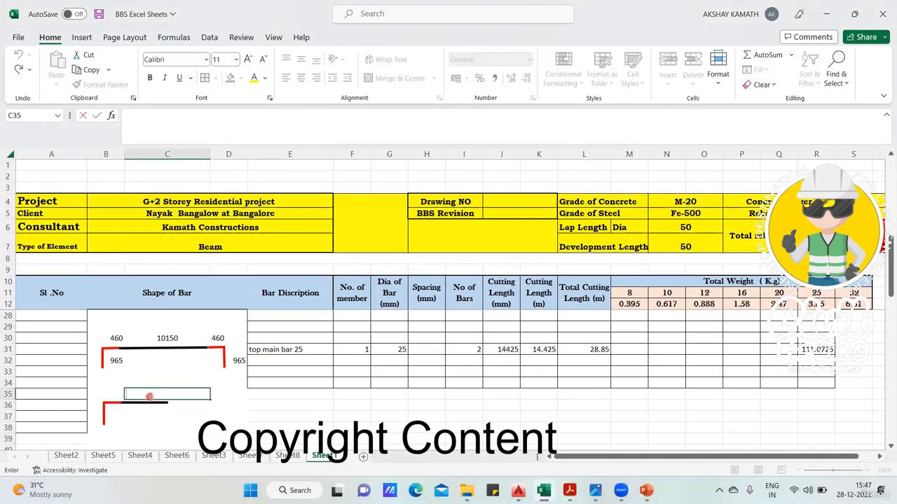
pyautogui.write('+16')
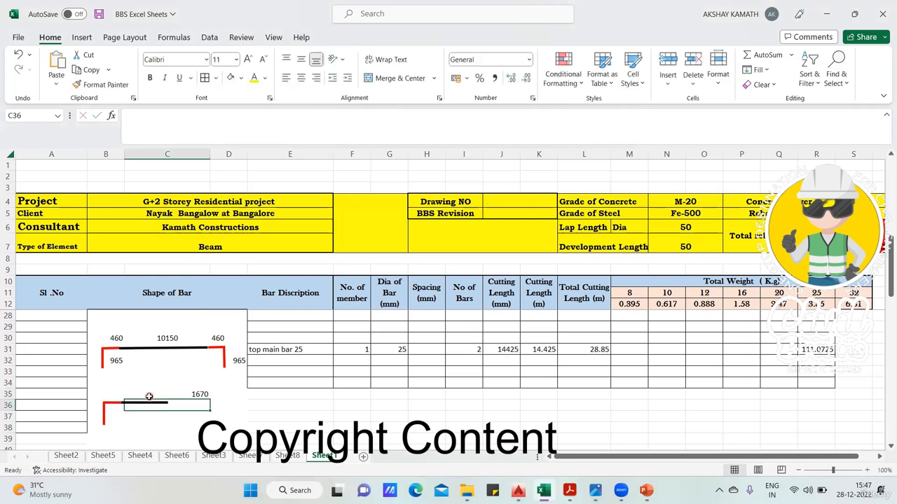
pyautogui.click(201, 395)
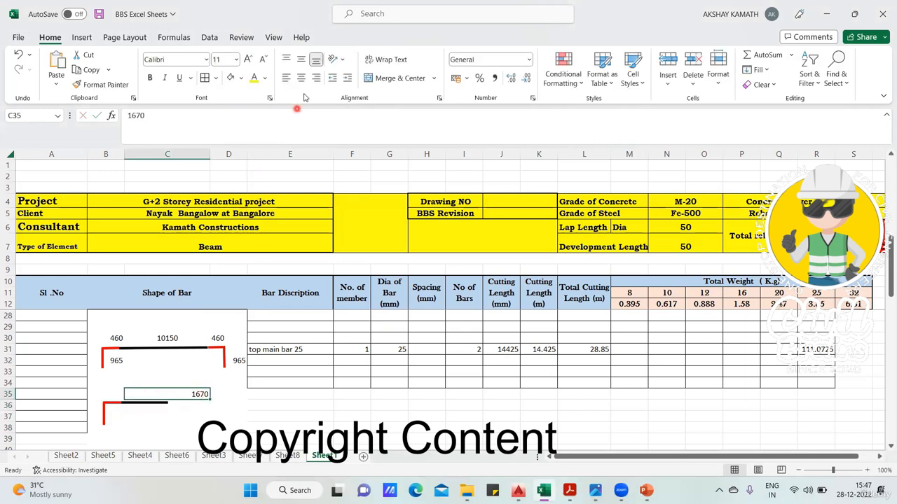
pyautogui.click(286, 78)
pyautogui.click(187, 420)
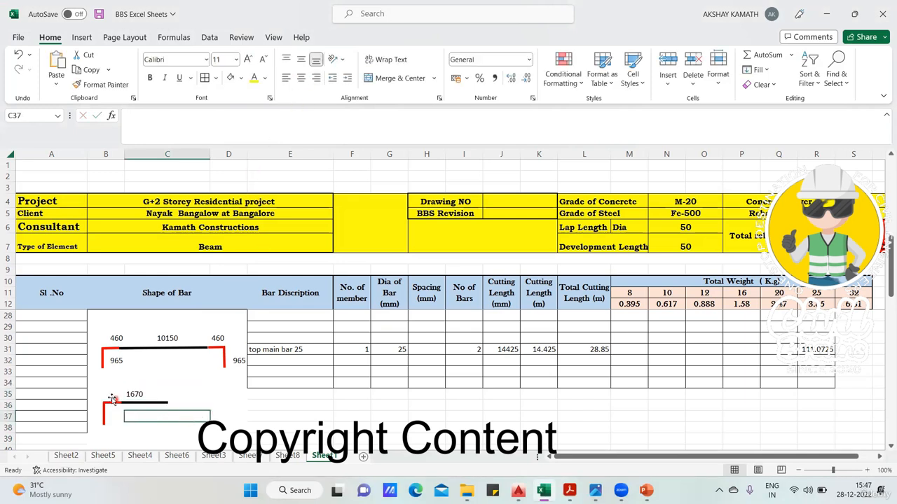
# Label the new bar's short horizontal red segment in B35 with a formula referencing B30
pyautogui.doubleClick(111, 397)
pyautogui.write('+')
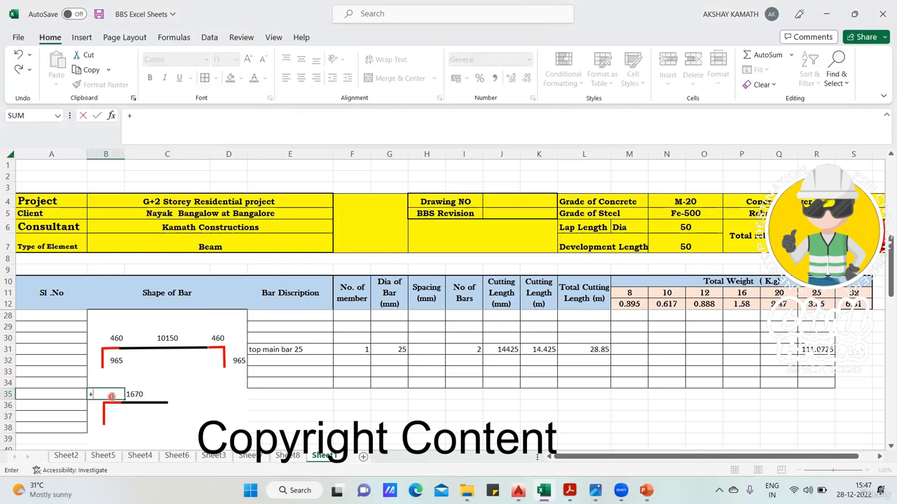
pyautogui.click(117, 338)
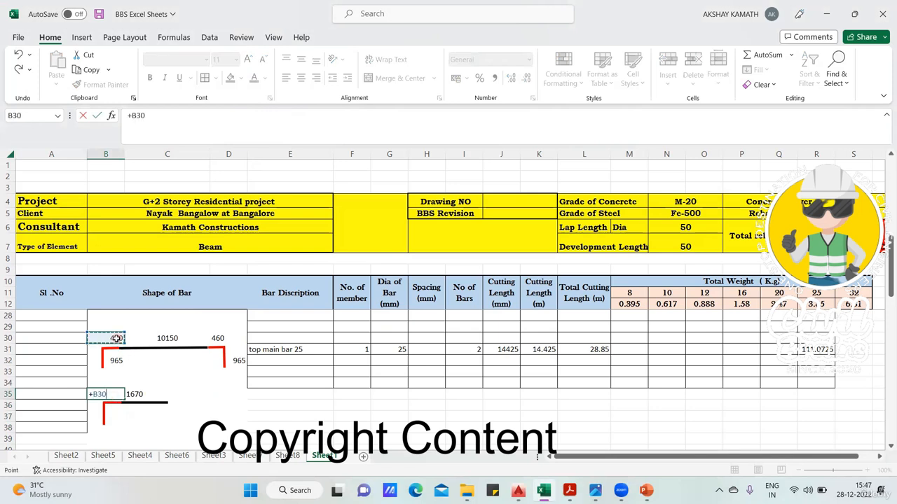
pyautogui.press('Return')
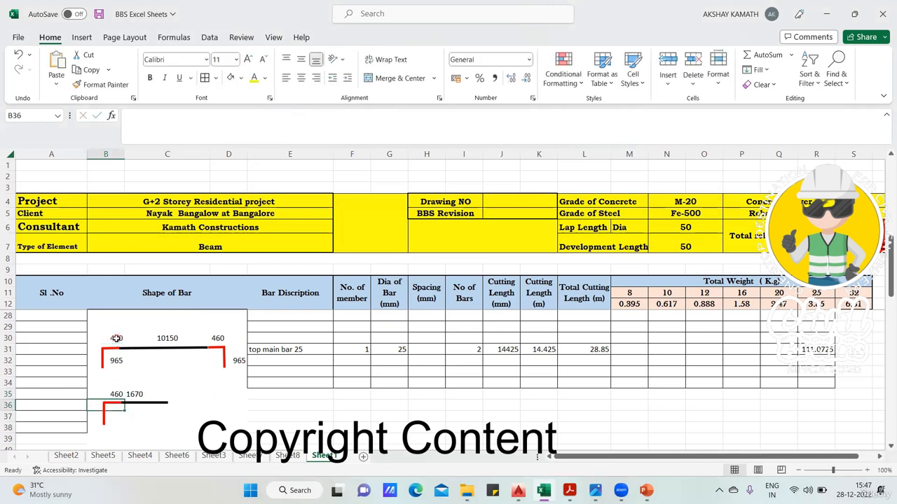
pyautogui.click(116, 425)
pyautogui.click(116, 416)
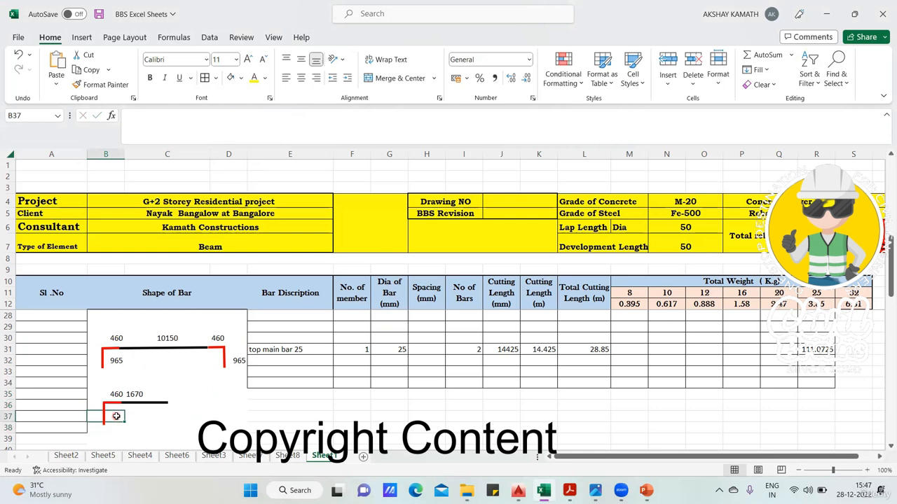
pyautogui.click(266, 428)
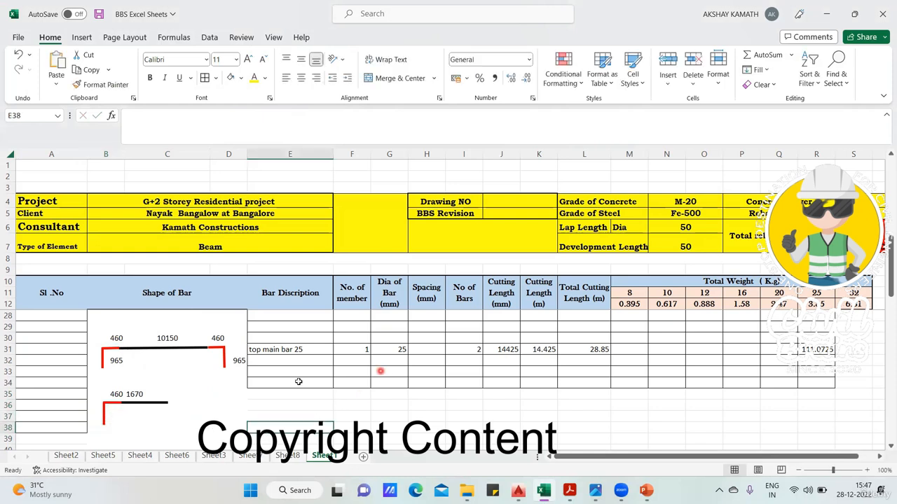
# Copy the top main bar entries and formulas in E31:R31 to the row starting at E36
pyautogui.moveTo(268, 349); pyautogui.dragTo(807, 348)
pyautogui.hotkey('ctrl', 'c')
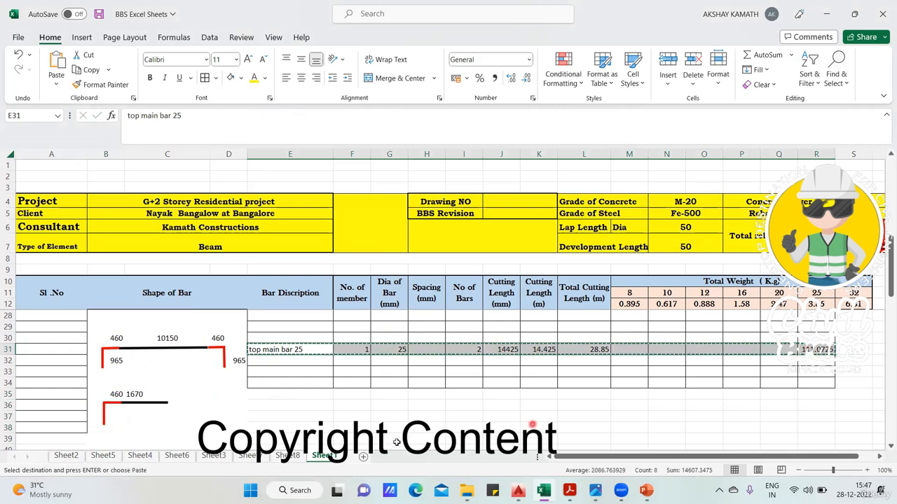
pyautogui.click(284, 405)
pyautogui.hotkey('ctrl', 'v')
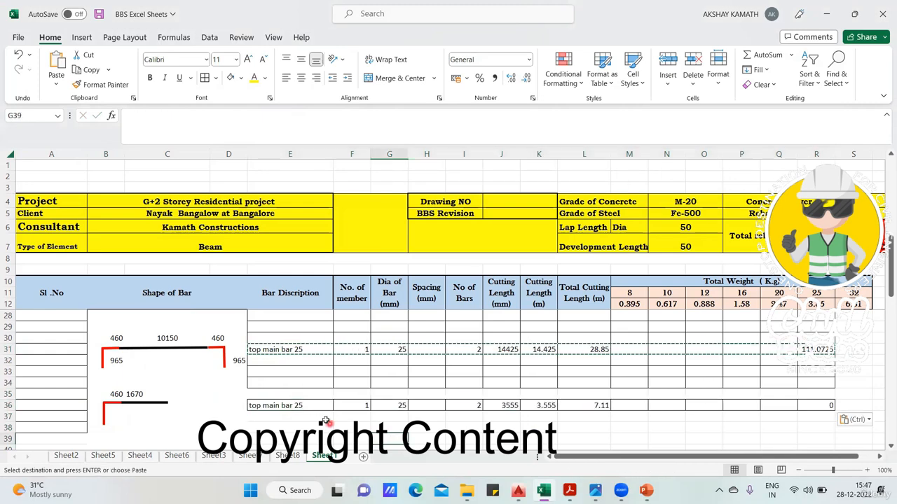
# Apply all borders to the schedule cells from E28 across to column S, down to around row 39
pyautogui.moveTo(282, 317); pyautogui.dragTo(853, 445)
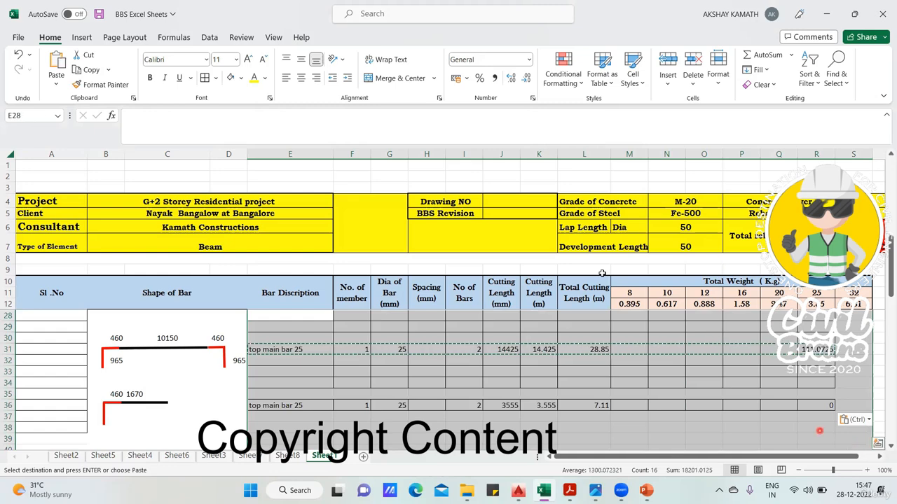
pyautogui.click(205, 78)
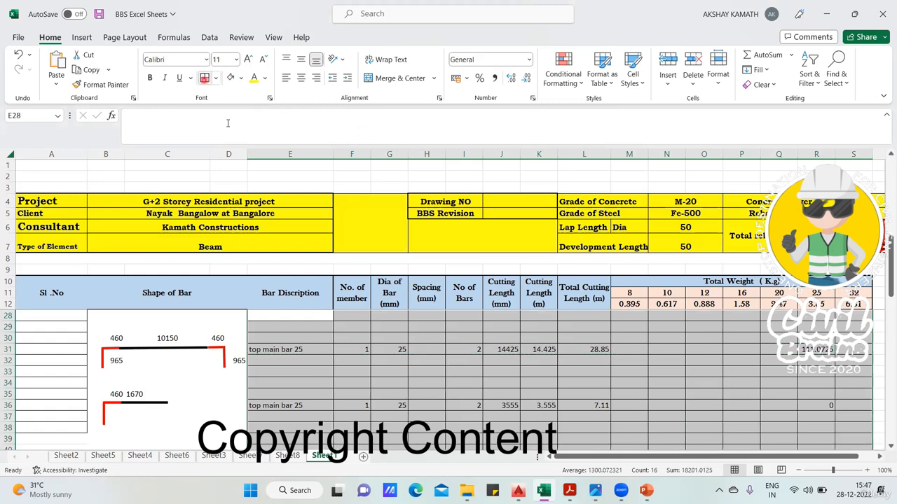
pyautogui.click(515, 408)
# Replace the bar description in E36 with "Top Left Extra"
pyautogui.doubleClick(274, 409)
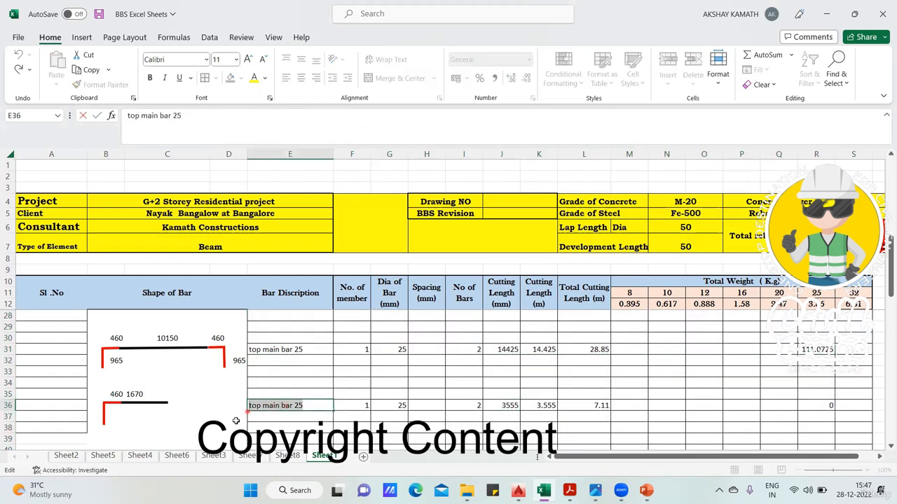
pyautogui.moveTo(316, 408); pyautogui.dragTo(245, 409)
pyautogui.press('BackSpace')
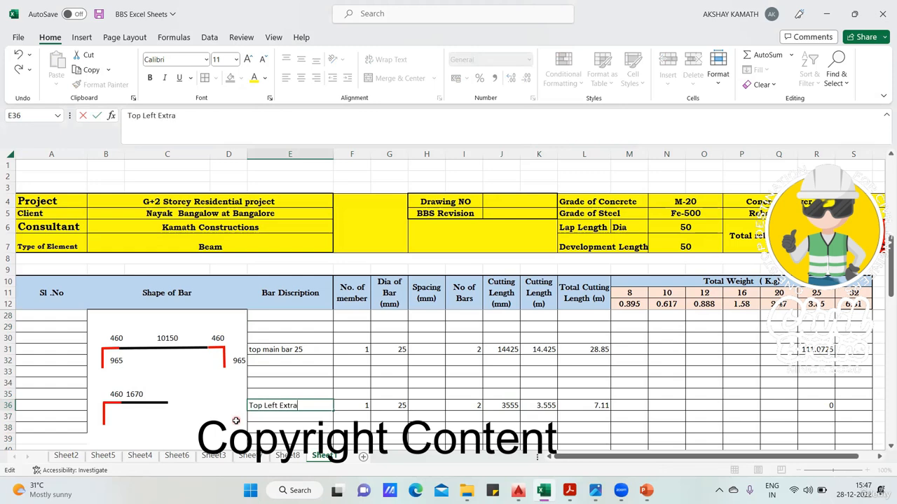
pyautogui.click(720, 394)
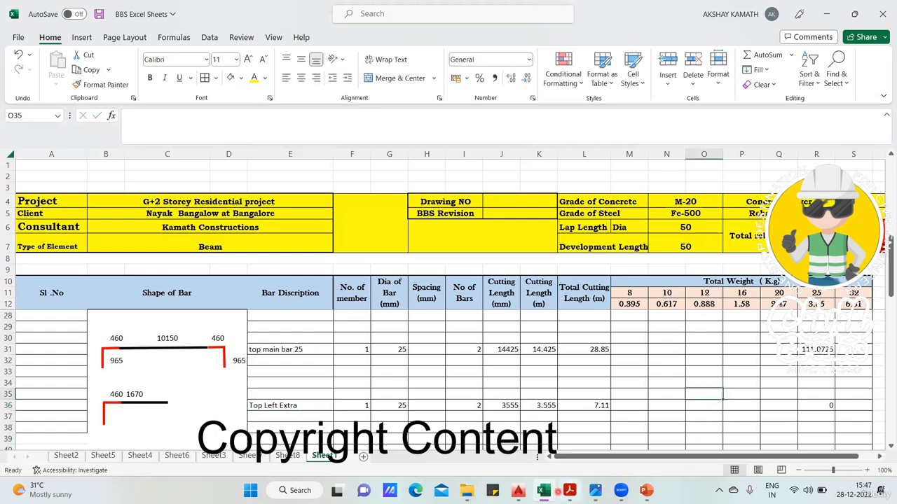
# Check the extra bar diameter on the plinth beam drawing in Acrobat Reader, return to Excel, and set G36 to 20
pyautogui.click(569, 490)
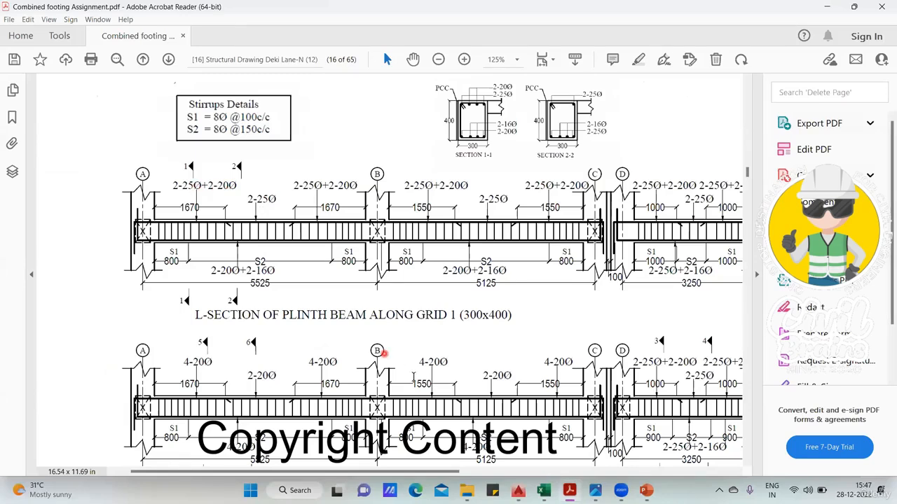
pyautogui.hotkey('alt', 'Tab')
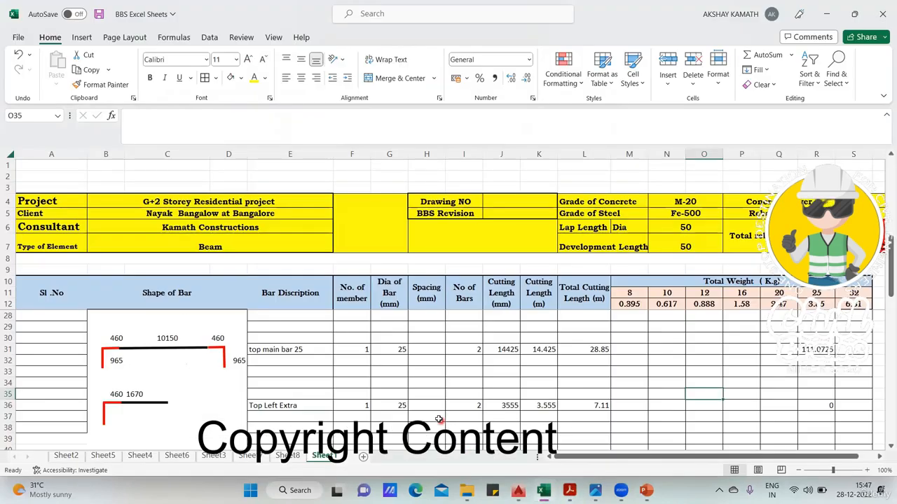
pyautogui.click(402, 404)
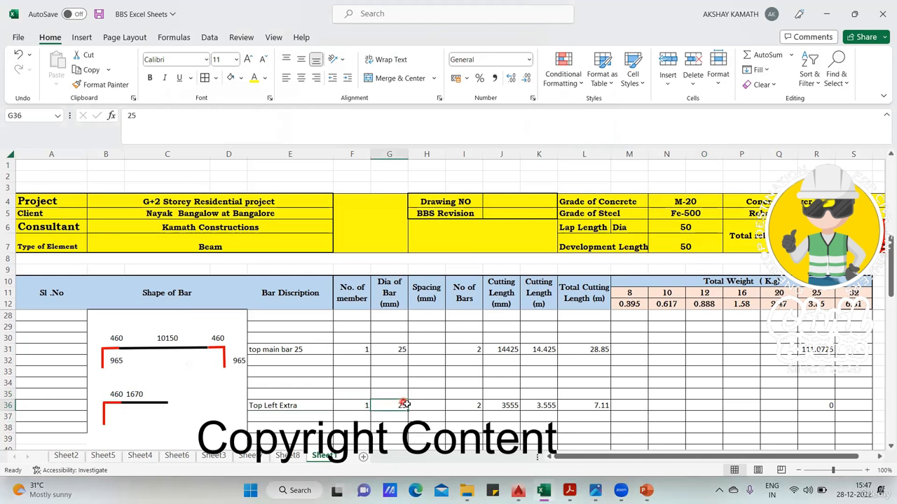
pyautogui.write('20')
pyautogui.click(435, 428)
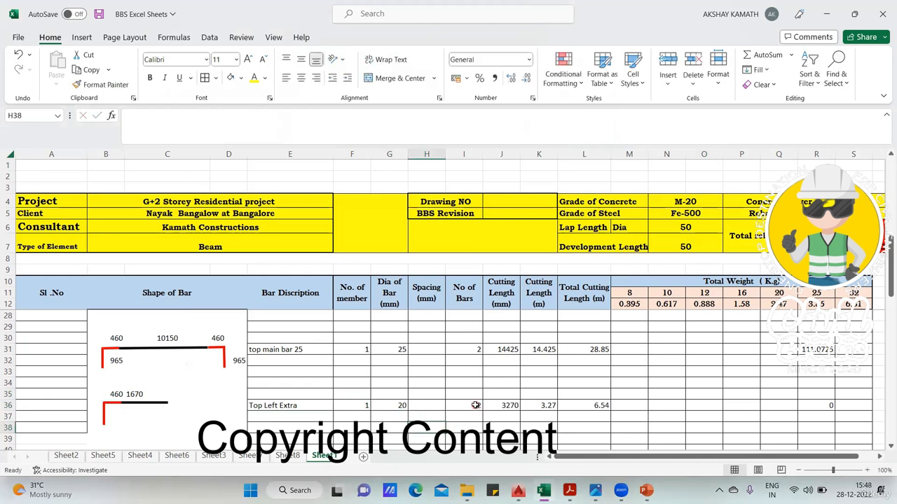
# Enter the formula +57*G36-B35 in B37 for the vertical leg of the Top Left Extra bar
pyautogui.click(116, 416)
pyautogui.write('+')
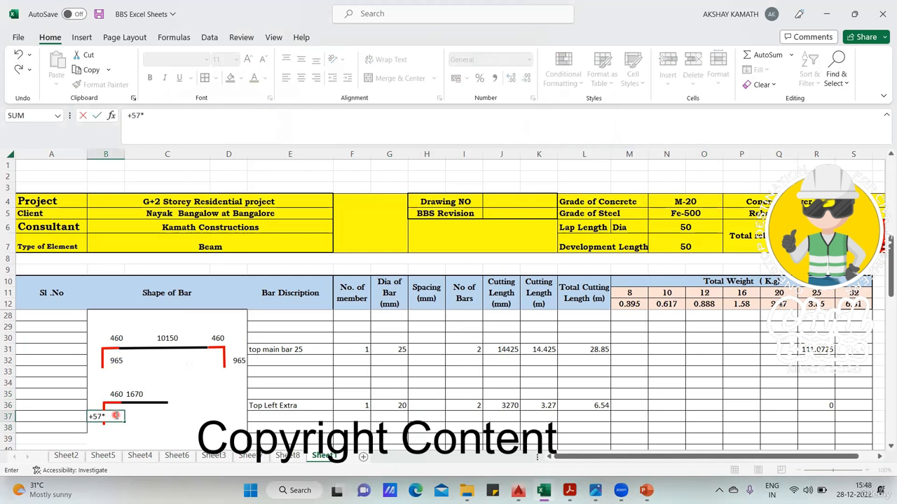
pyautogui.write('57*')
pyautogui.click(405, 405)
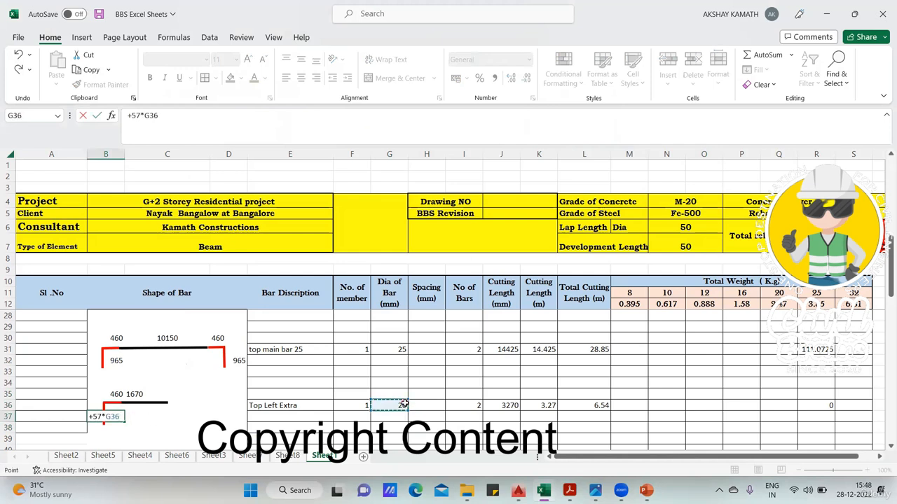
pyautogui.write('-')
pyautogui.click(120, 393)
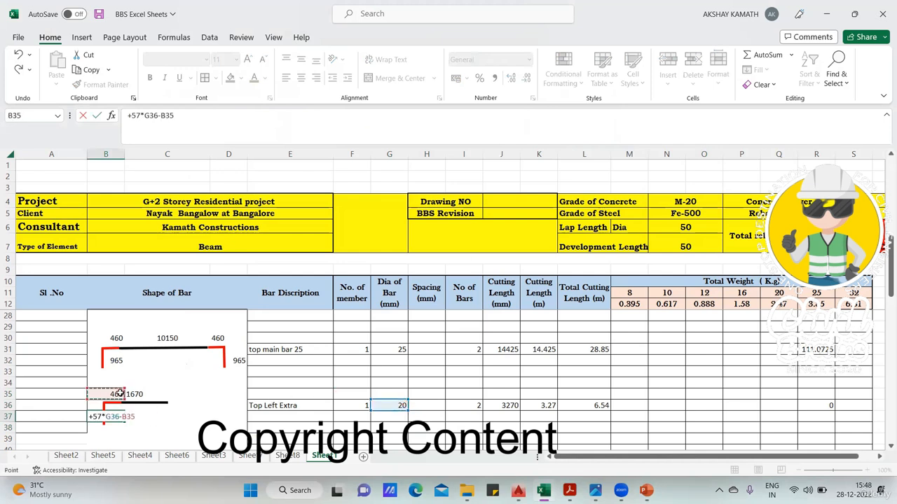
pyautogui.press('Return')
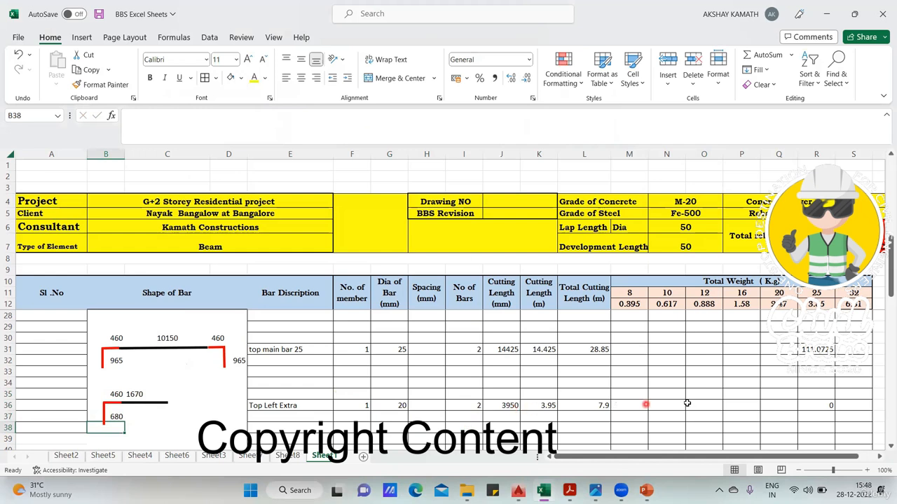
# Replace the cutting length formula in J36 with +C35+B35+B37
pyautogui.doubleClick(501, 406)
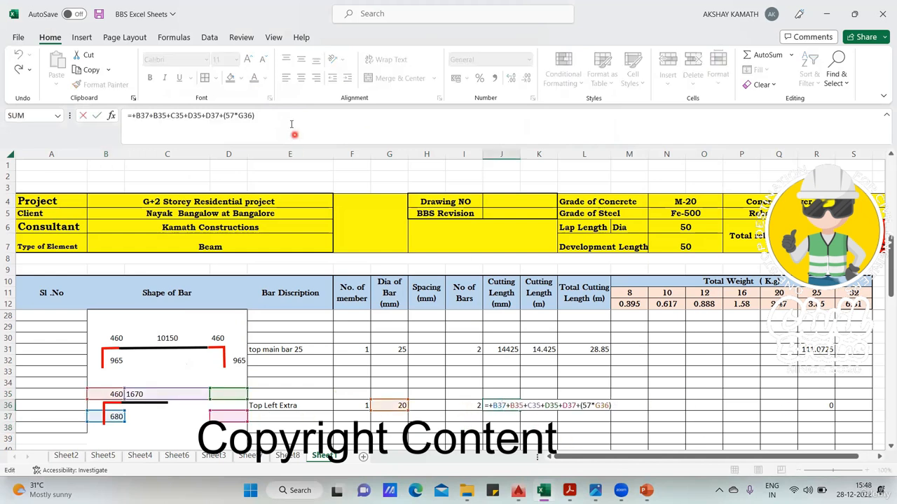
pyautogui.moveTo(289, 120); pyautogui.dragTo(68, 136)
pyautogui.press('BackSpace')
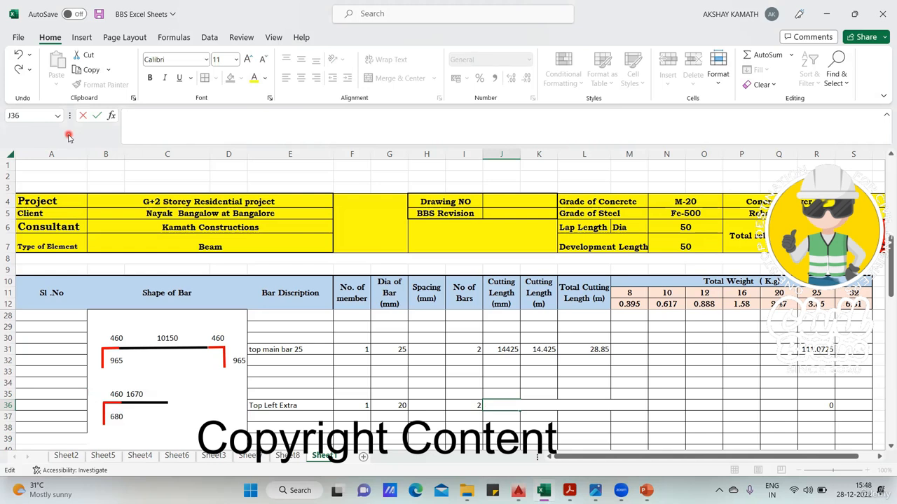
pyautogui.write('+')
pyautogui.click(133, 396)
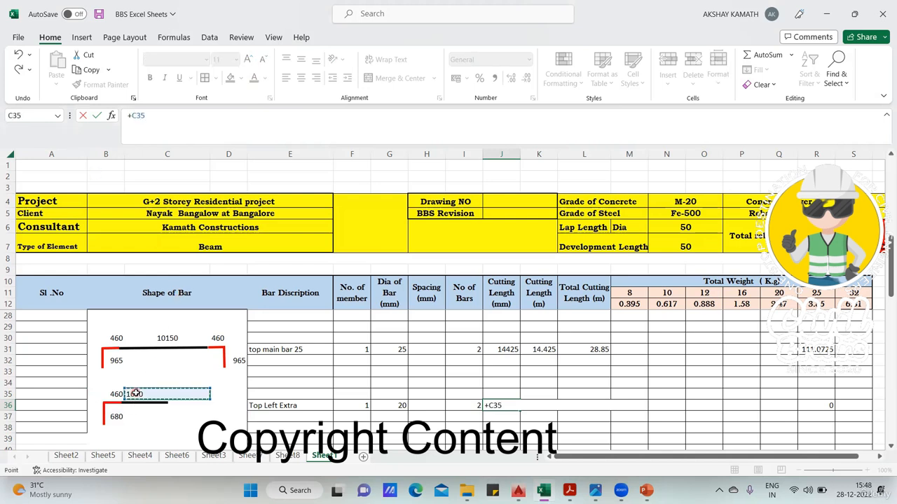
pyautogui.write('+')
pyautogui.click(112, 394)
pyautogui.write('+B35+')
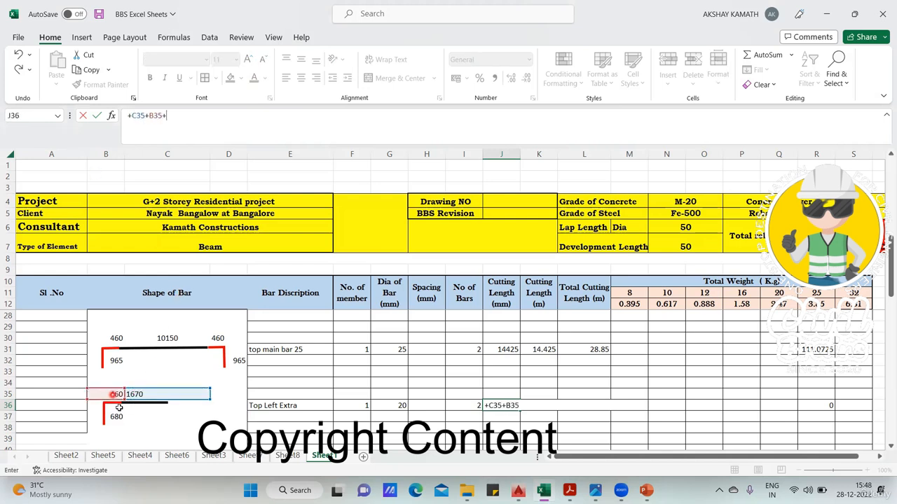
pyautogui.click(121, 415)
pyautogui.press('Return')
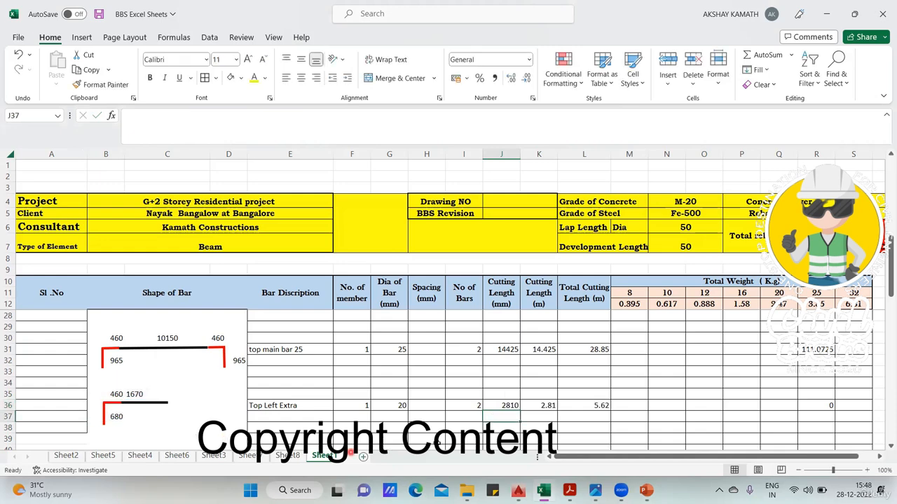
# Compare the Top Left Extra lengths with Sheet8, return to the working sheet, and inspect the total cutting length formula in L36
pyautogui.click(284, 459)
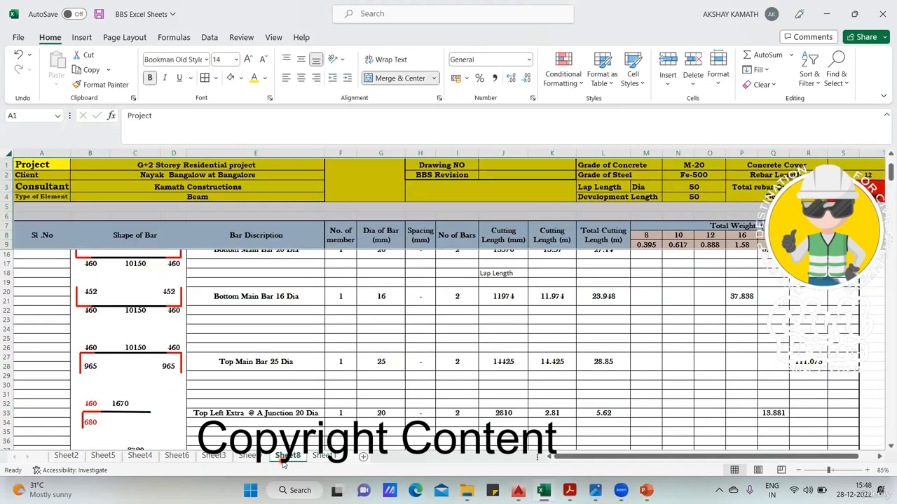
pyautogui.scroll(-2, 500, 359)
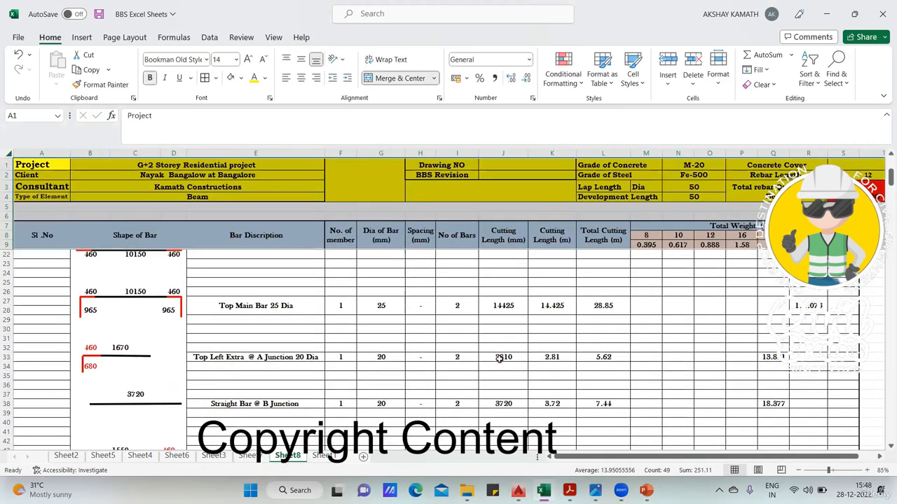
pyautogui.click(324, 456)
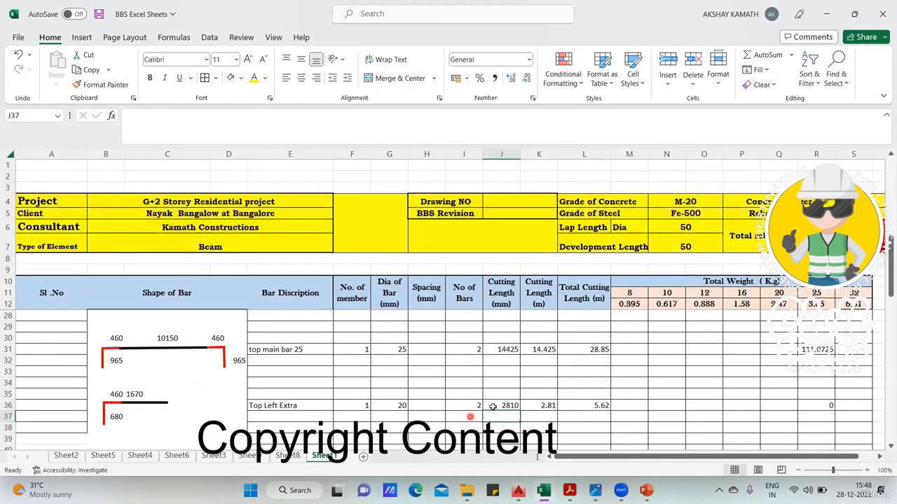
pyautogui.doubleClick(599, 406)
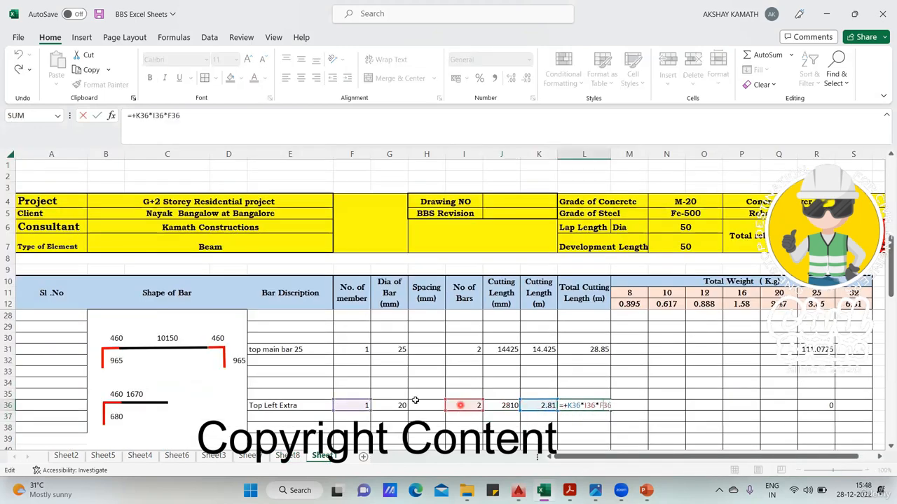
pyautogui.hotkey('ctrl', 'Return')
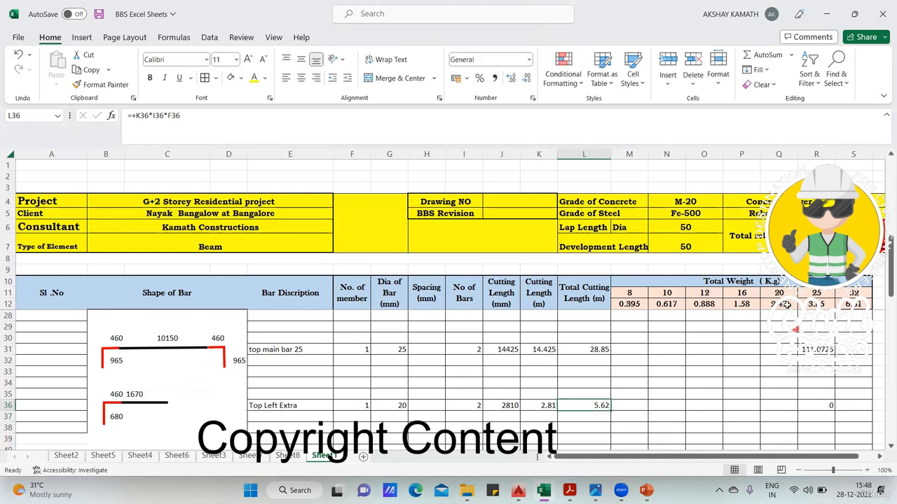
# Clear the 25 mm weight in R36 and enter the formula +L36*Q12 in Q36 for the 20 mm weight
pyautogui.click(828, 407)
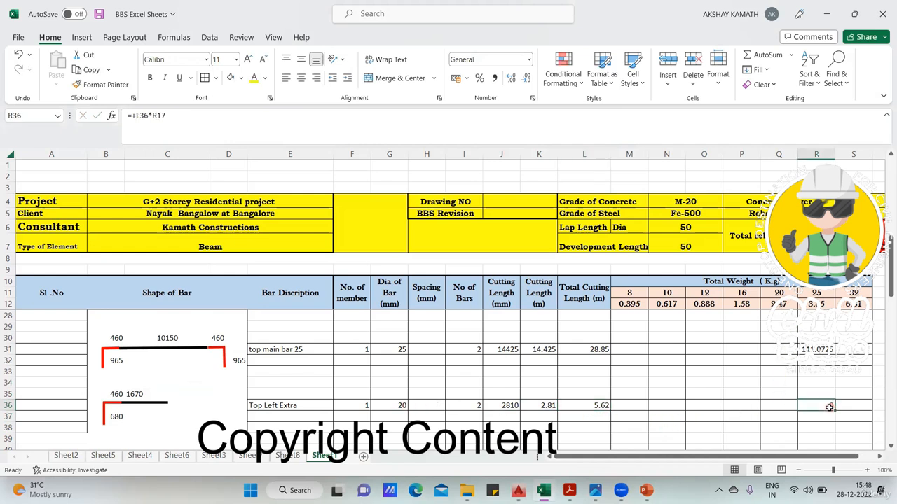
pyautogui.click(783, 427)
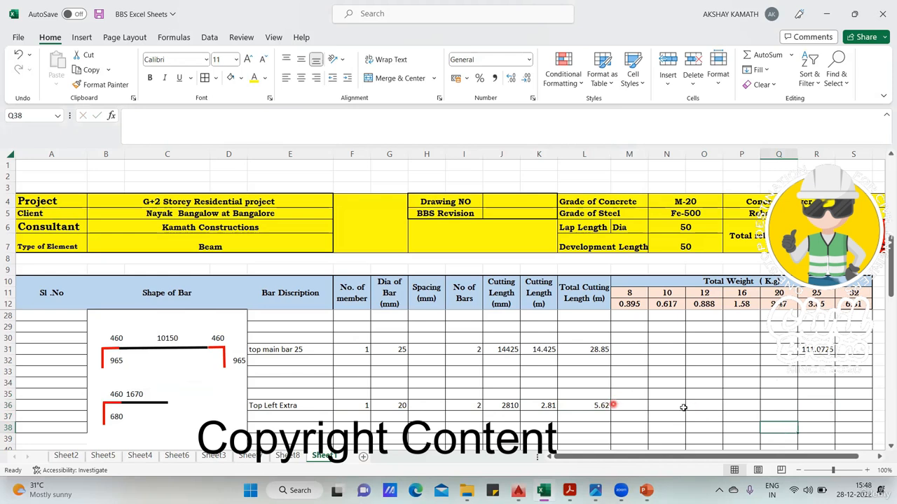
pyautogui.click(772, 404)
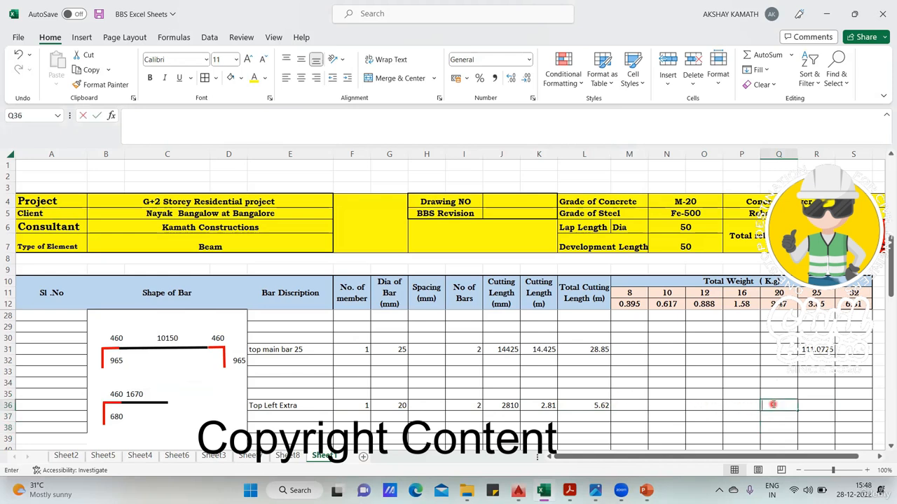
pyautogui.write('+')
pyautogui.click(600, 405)
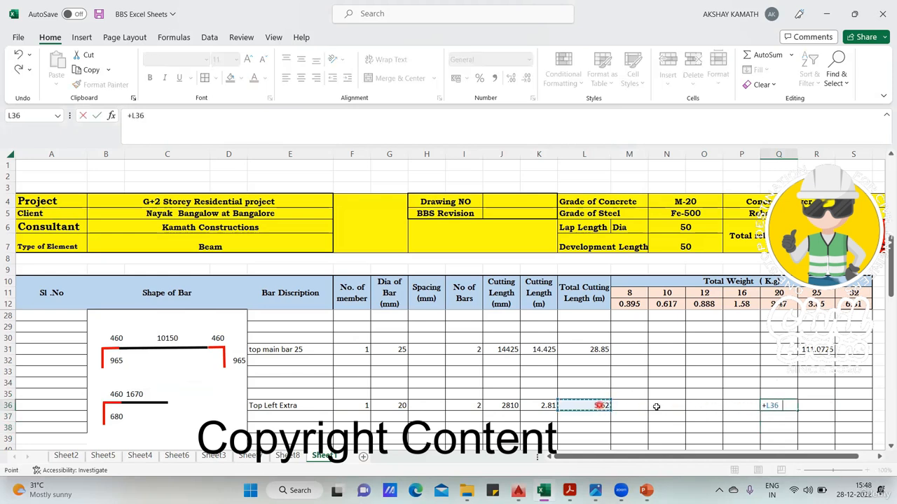
pyautogui.write('*')
pyautogui.click(777, 304)
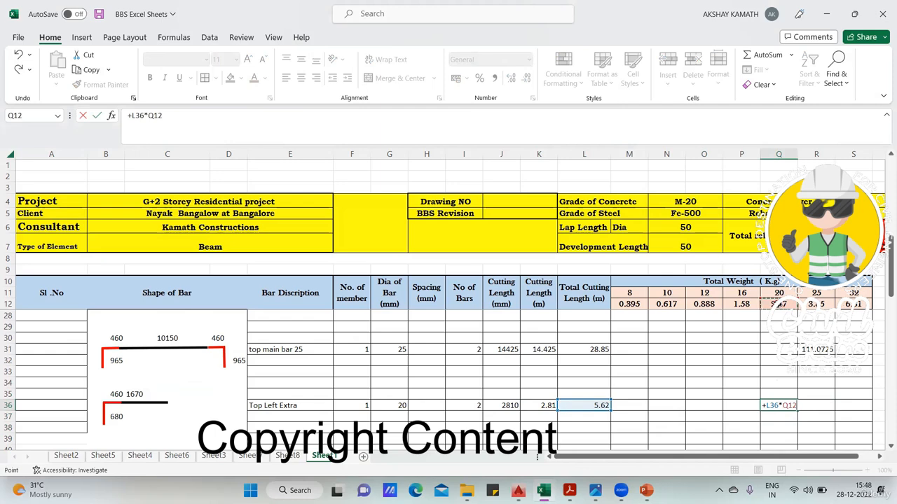
pyautogui.press('Return')
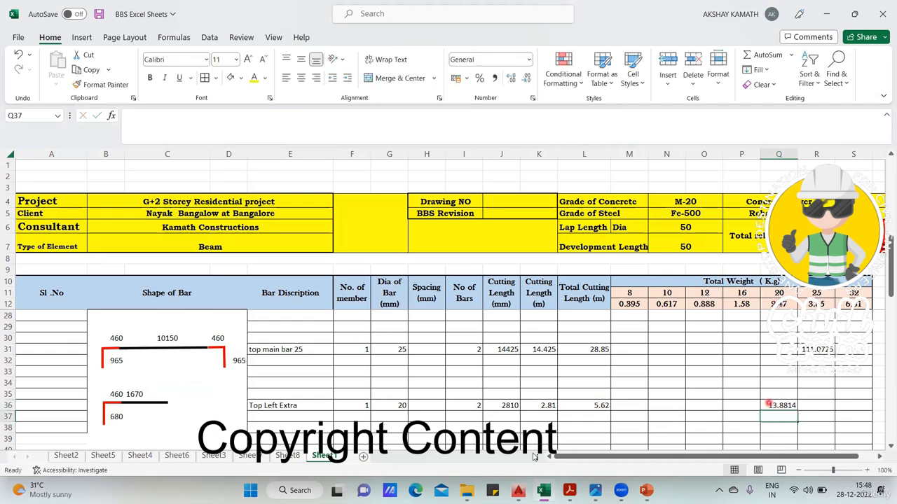
# Check the Top Left Extra weight against Sheet8, return to the working sheet, and reduce Q36 to three decimal places
pyautogui.click(284, 456)
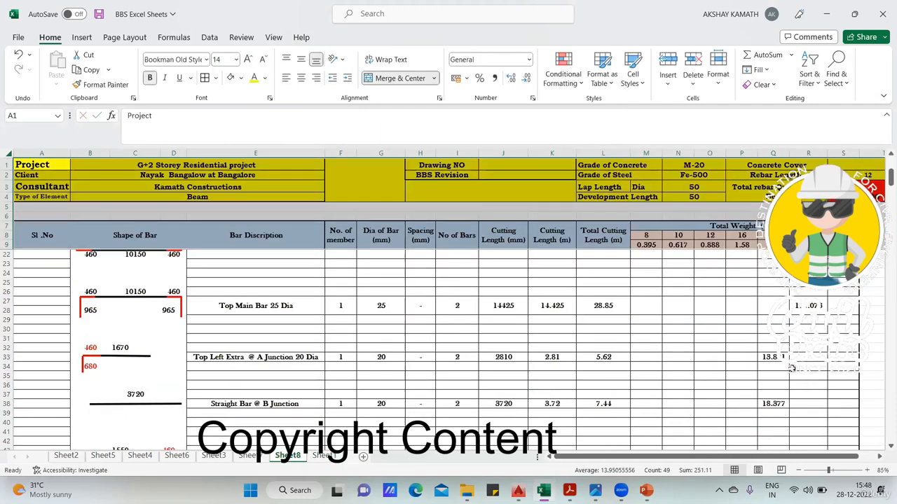
pyautogui.click(323, 456)
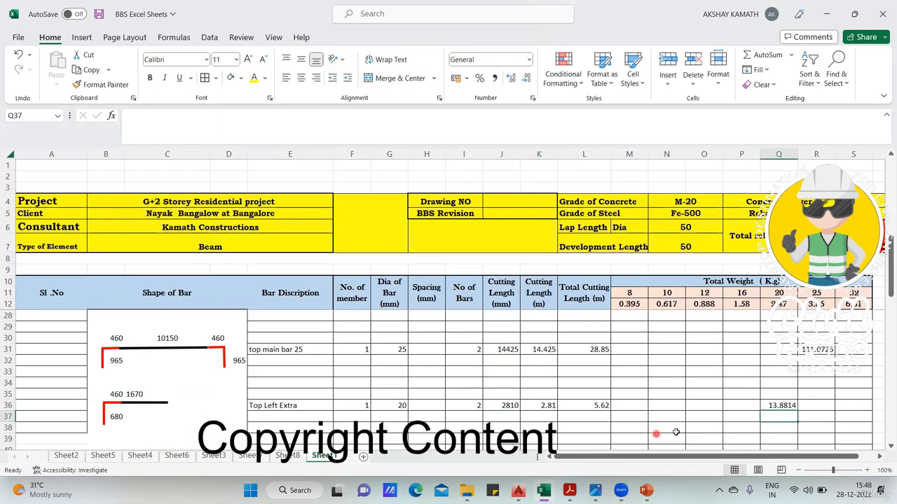
pyautogui.click(789, 405)
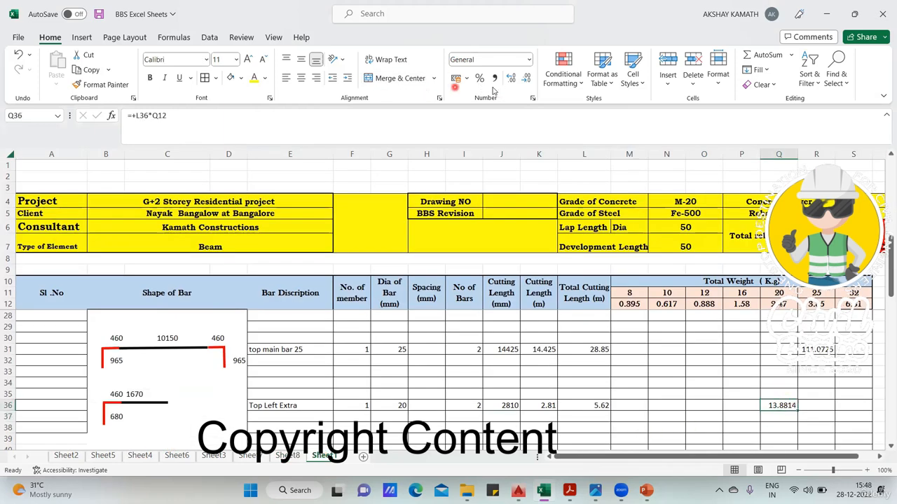
pyautogui.click(526, 78)
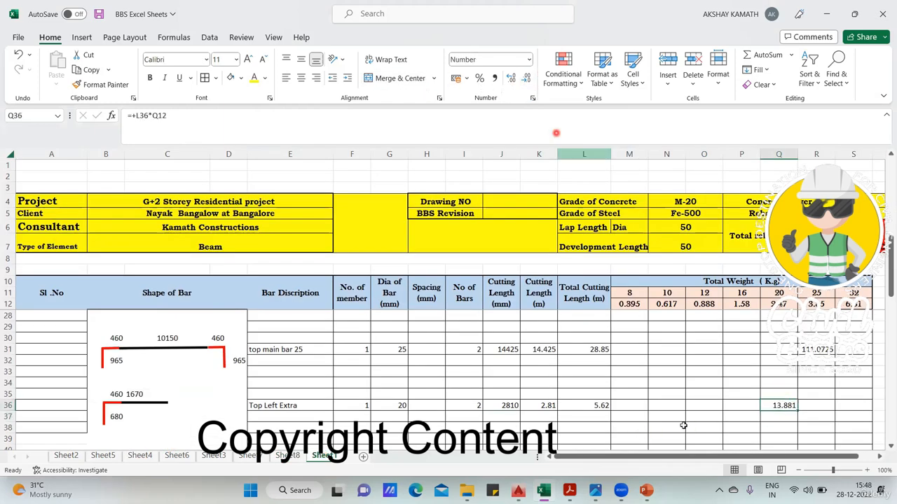
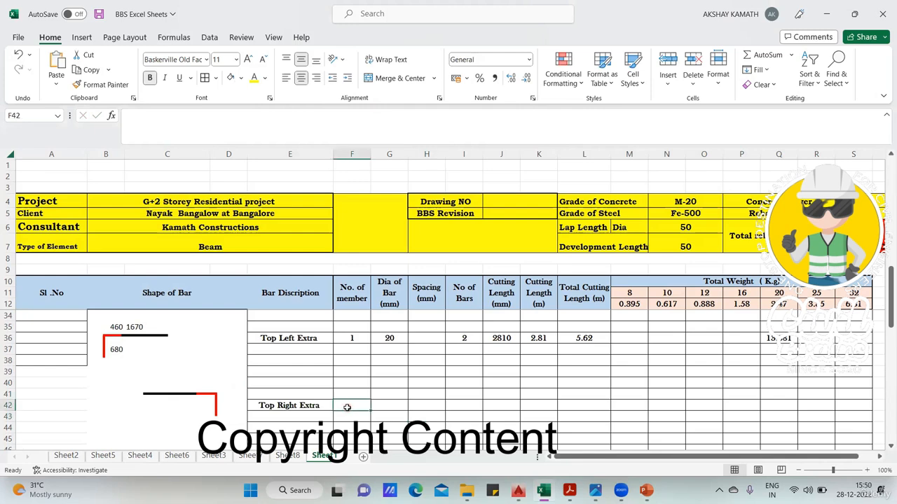
# Enter 1 member, diameter 20 and 2 bars for Top Right Extra in row 42, checking the plinth beam drawing in Acrobat Reader
pyautogui.click(462, 408)
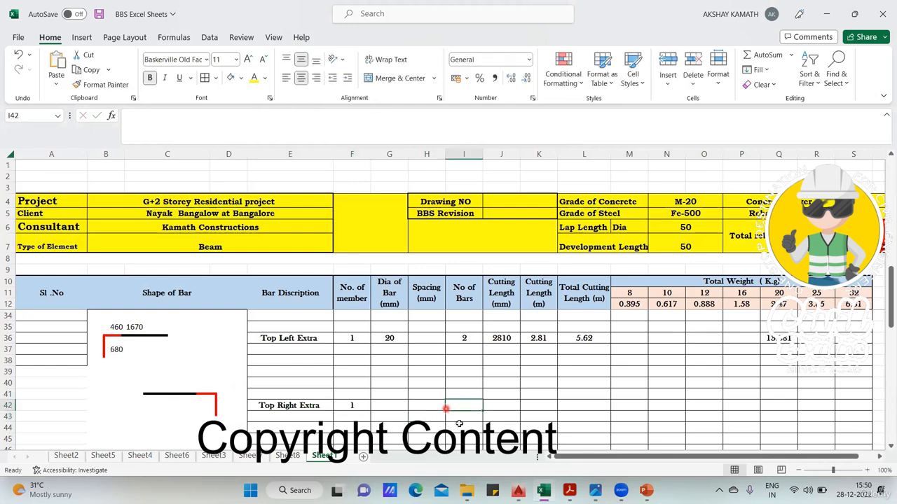
pyautogui.click(569, 494)
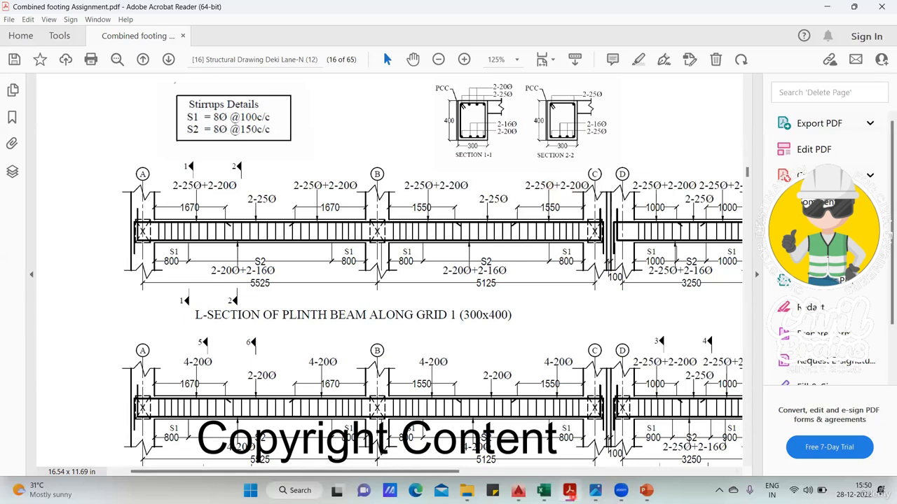
pyautogui.click(569, 493)
pyautogui.click(390, 405)
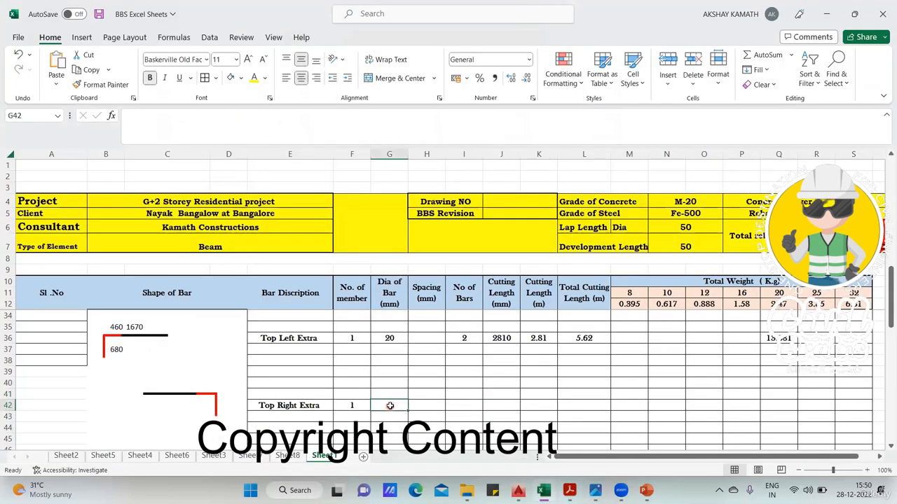
pyautogui.write('20')
pyautogui.press('Tab')
pyautogui.press('Tab')
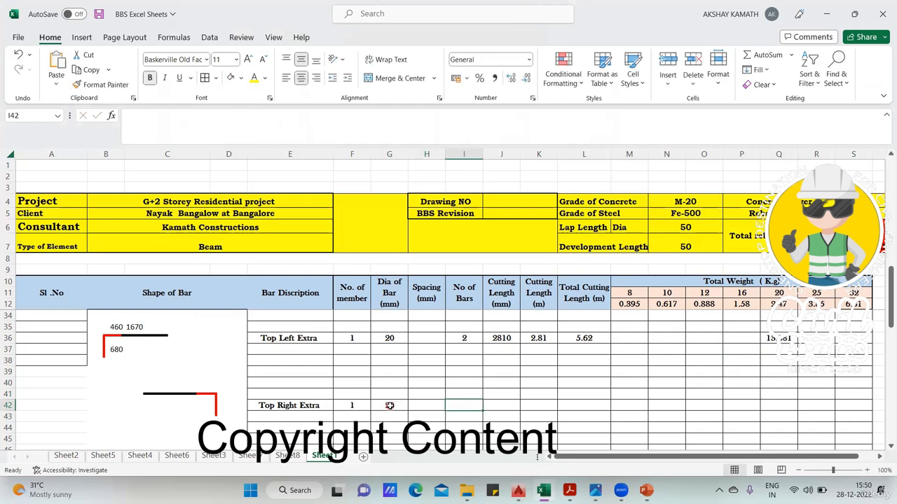
pyautogui.write('2')
pyautogui.click(634, 412)
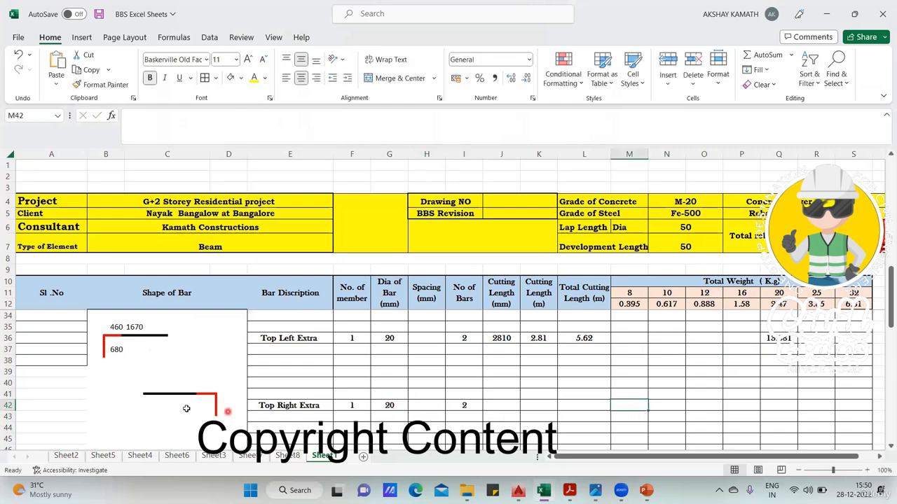
# Check the right extra bar length on the Acrobat Reader drawing, return to Excel, enter 1550 in C40, and center it
pyautogui.click(164, 385)
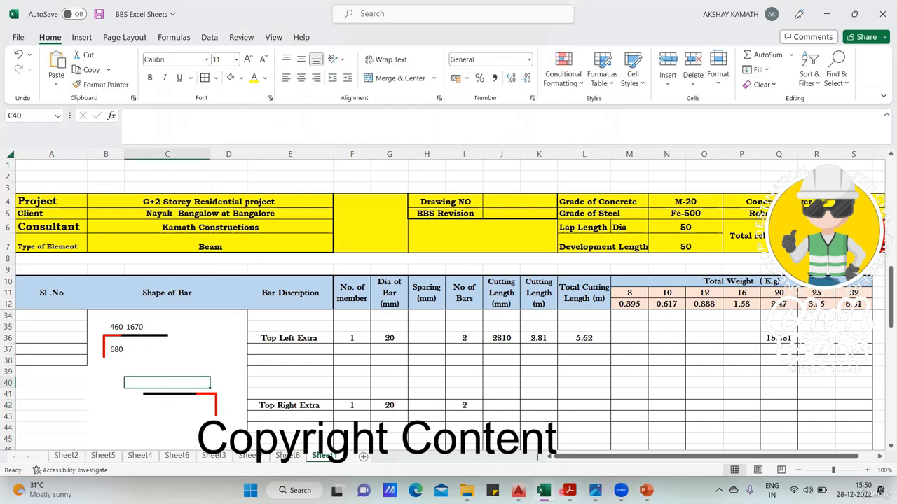
pyautogui.click(569, 491)
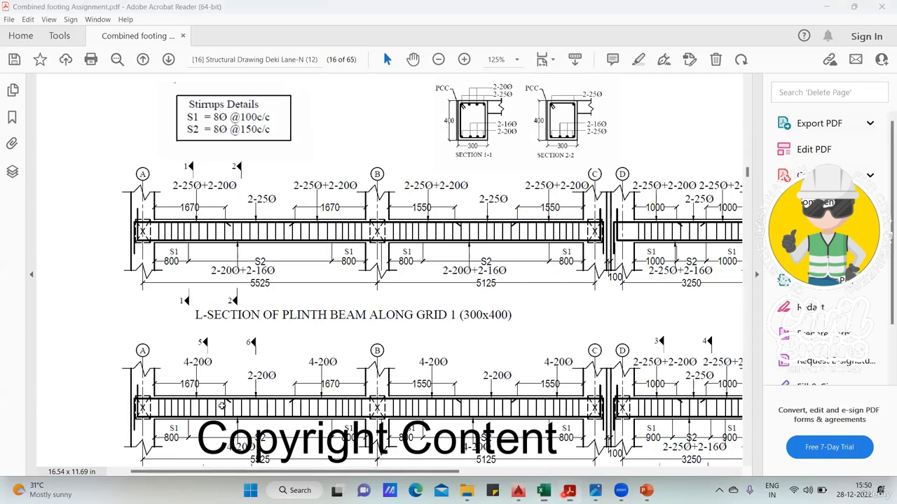
pyautogui.click(543, 490)
pyautogui.doubleClick(162, 383)
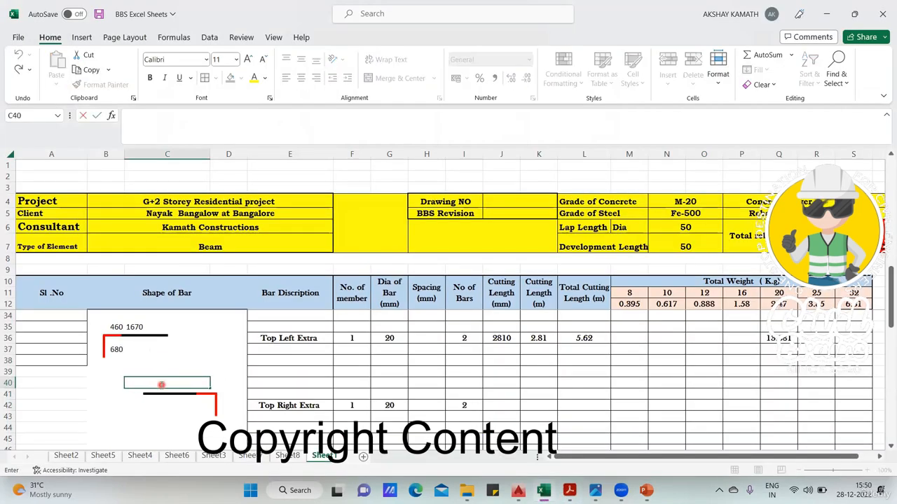
pyautogui.press('Return')
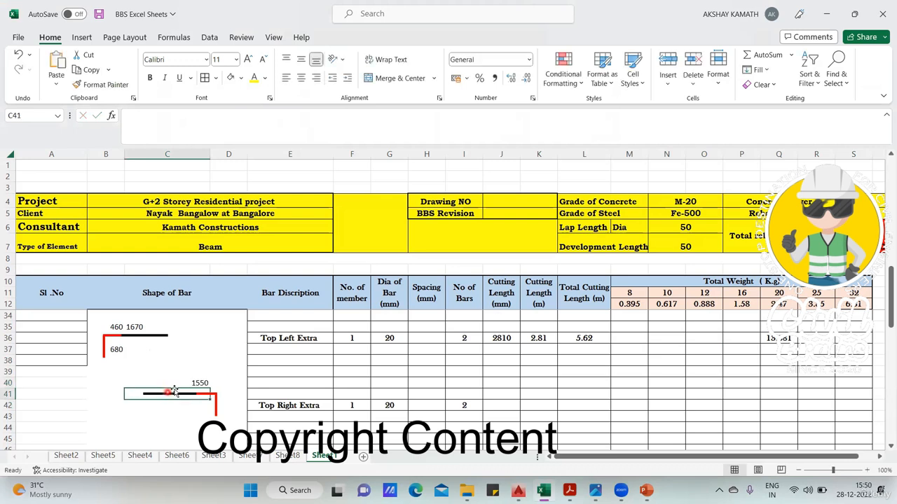
pyautogui.click(197, 380)
pyautogui.click(300, 81)
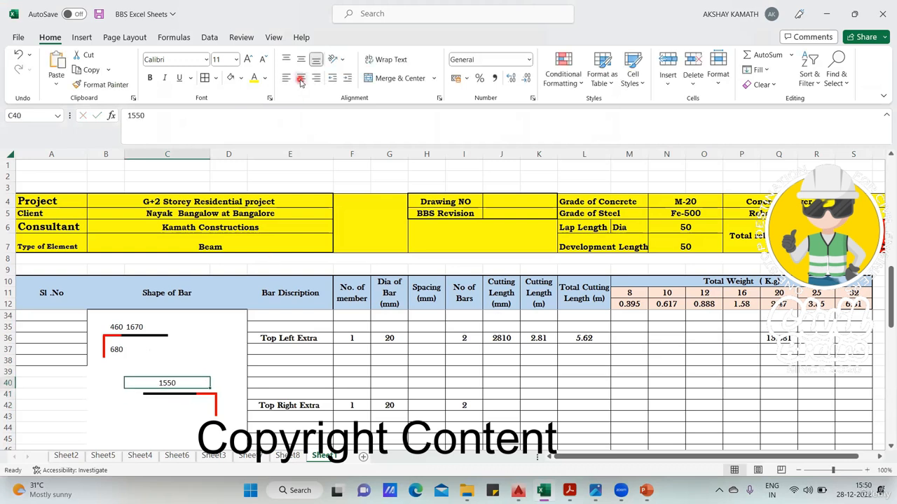
# Enter the formula +500-40 in D40 for the Top Right Extra bar's column portion and left-align the cell
pyautogui.click(164, 438)
pyautogui.click(207, 385)
pyautogui.click(224, 391)
pyautogui.doubleClick(218, 384)
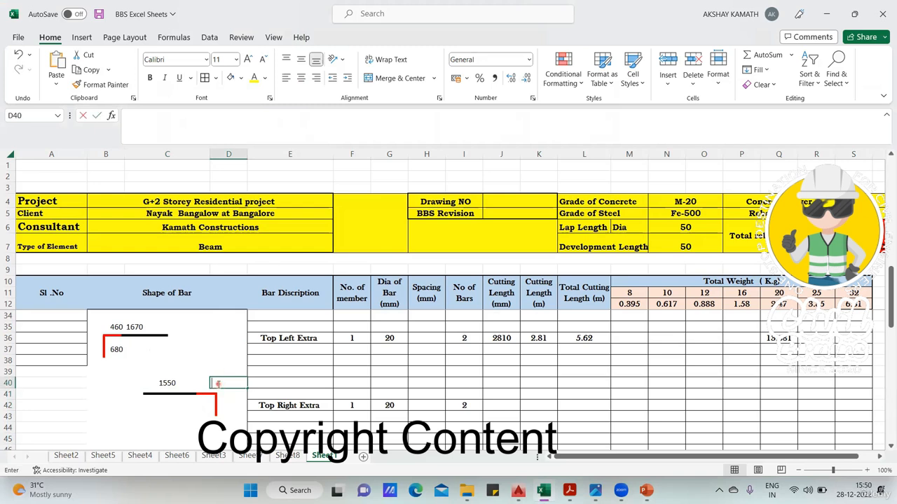
pyautogui.write('+500-40')
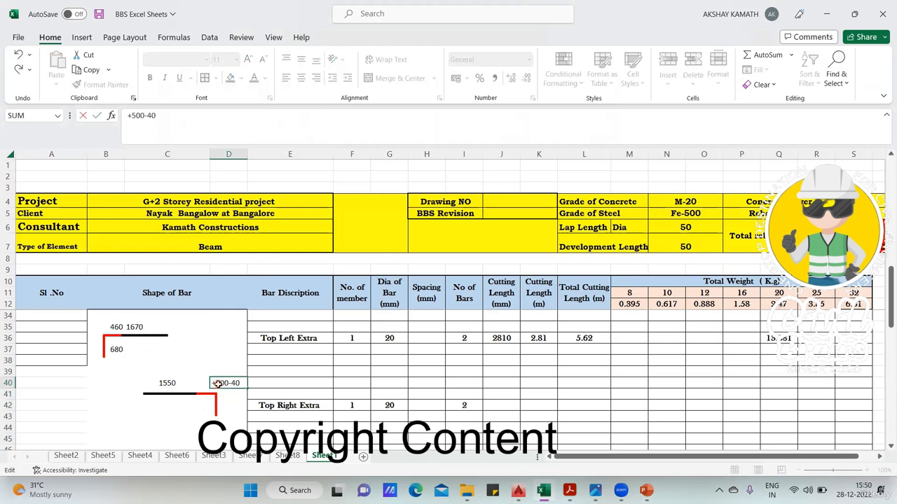
pyautogui.press('Return')
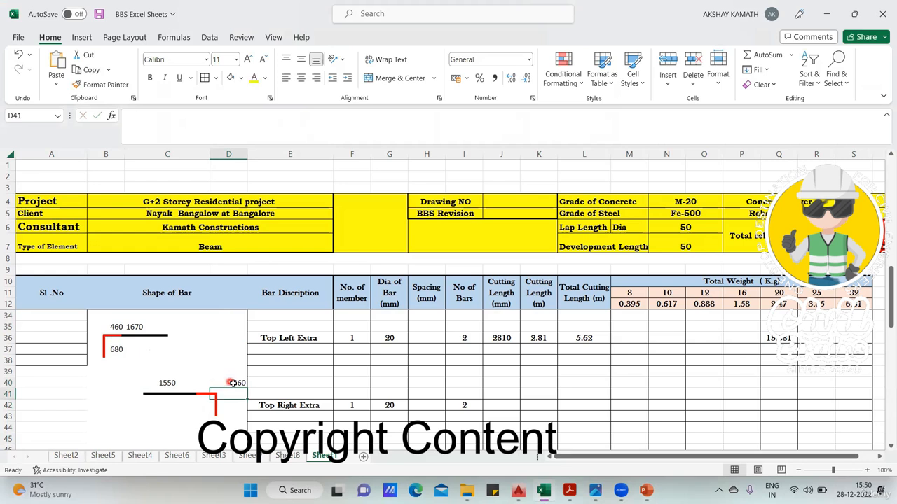
pyautogui.click(234, 383)
pyautogui.click(301, 78)
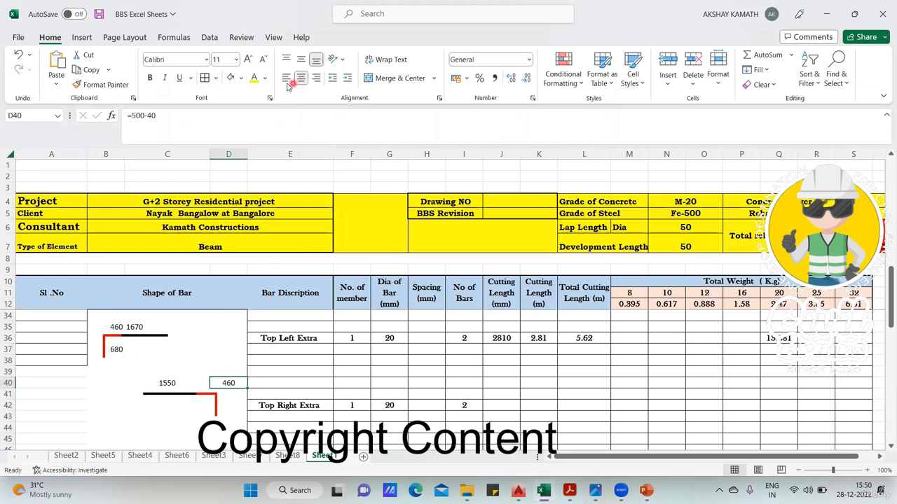
pyautogui.click(286, 78)
# Stretch the Top Right Extra bar shape horizontally so its bent end extends further under the D40 dimension
pyautogui.click(197, 413)
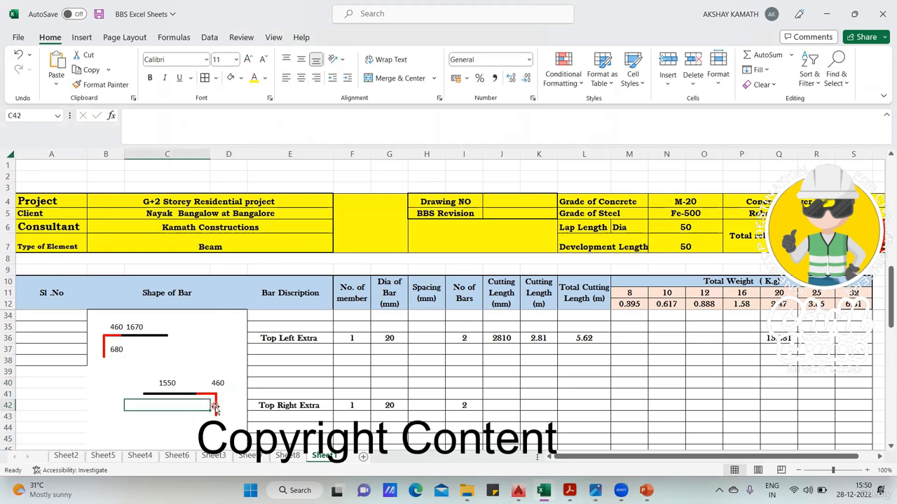
pyautogui.click(219, 410)
pyautogui.moveTo(223, 407); pyautogui.dragTo(236, 409)
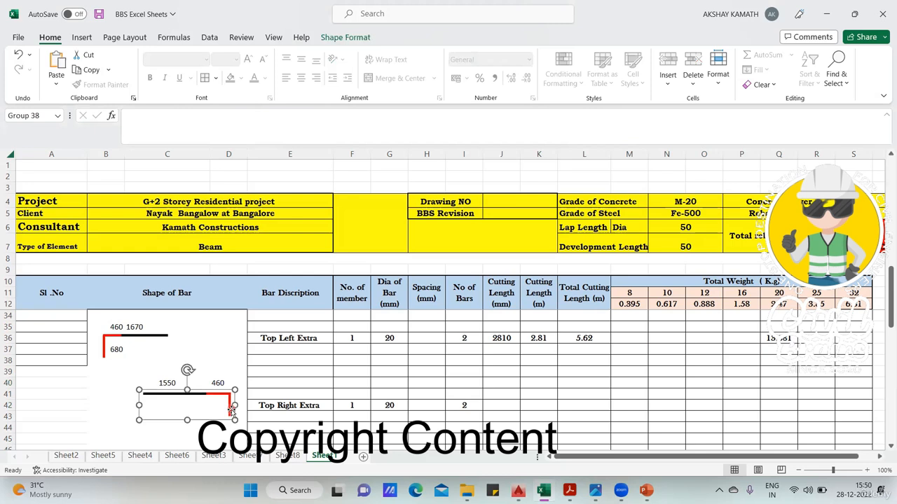
# Calculate the vertical leg length of the Top Right Extra bar in D42 with the formula 57*G42-D40
pyautogui.click(234, 352)
pyautogui.click(216, 404)
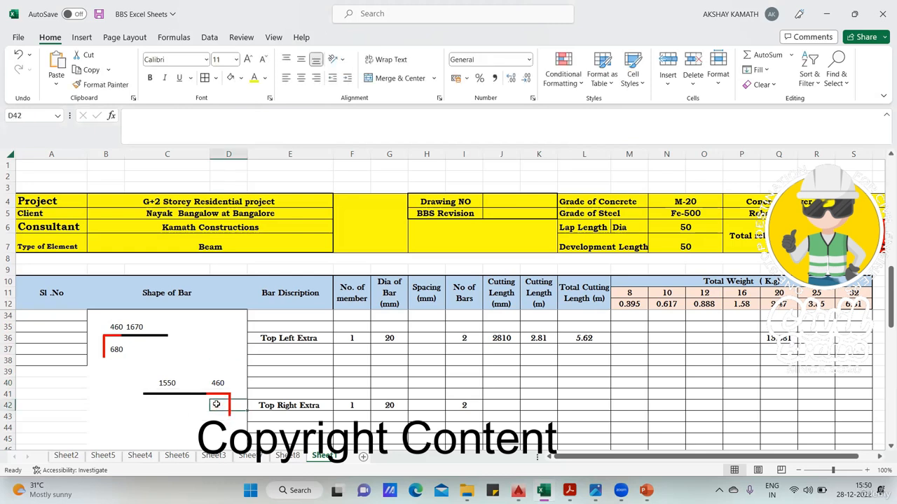
pyautogui.write('+57')
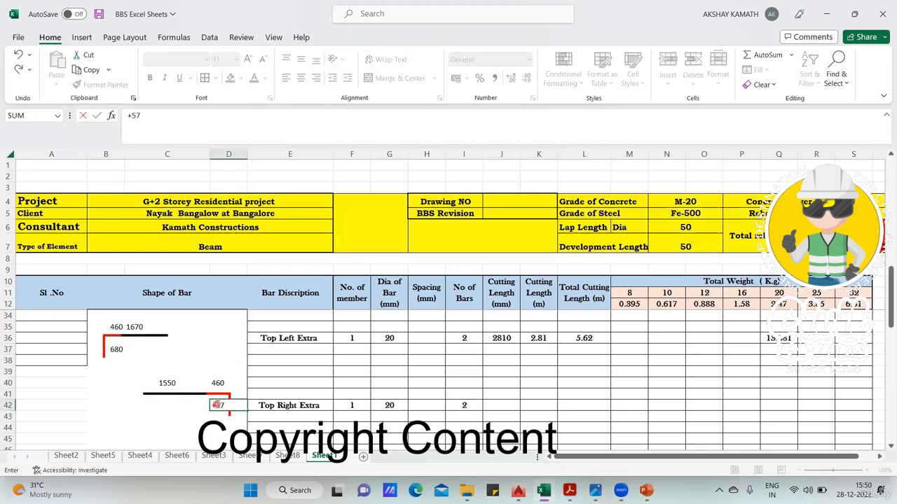
pyautogui.write('*')
pyautogui.click(389, 407)
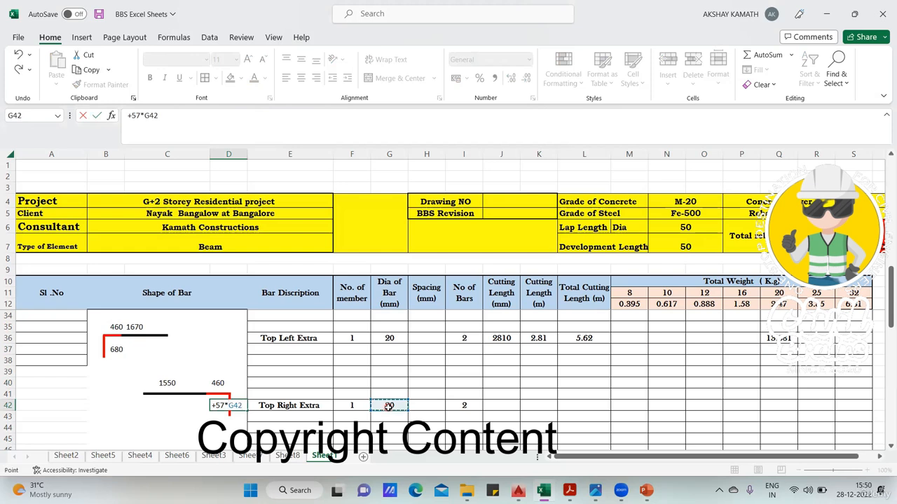
pyautogui.write('-')
pyautogui.click(220, 383)
pyautogui.press('Return')
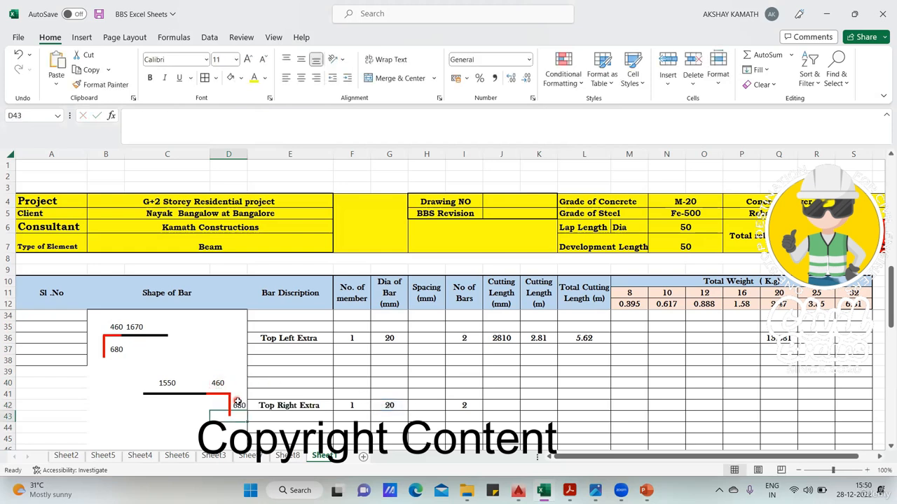
# Left-align the leg length in D42 so it sits beside the bar's hook
pyautogui.click(238, 403)
pyautogui.click(298, 79)
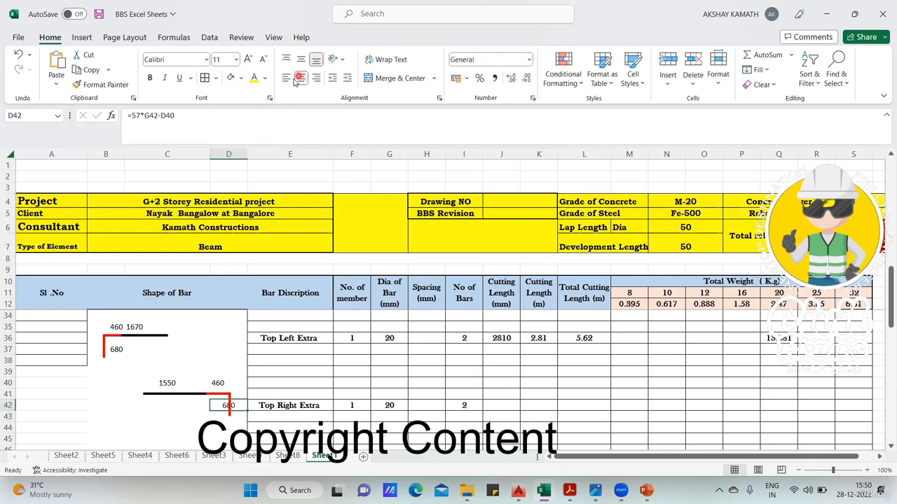
pyautogui.click(286, 78)
pyautogui.click(262, 442)
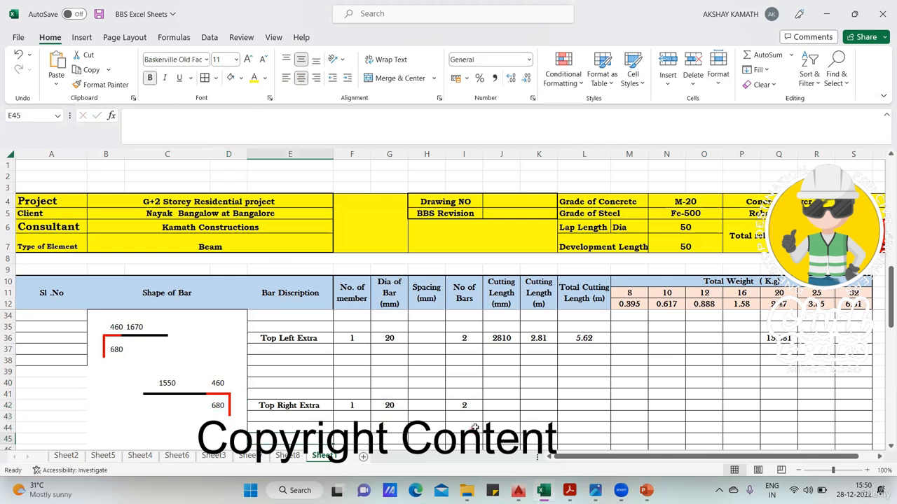
# Calculate the Top Right Extra bar's cutting length in mm in J42 as C40+D40+D42
pyautogui.click(501, 406)
pyautogui.write('+')
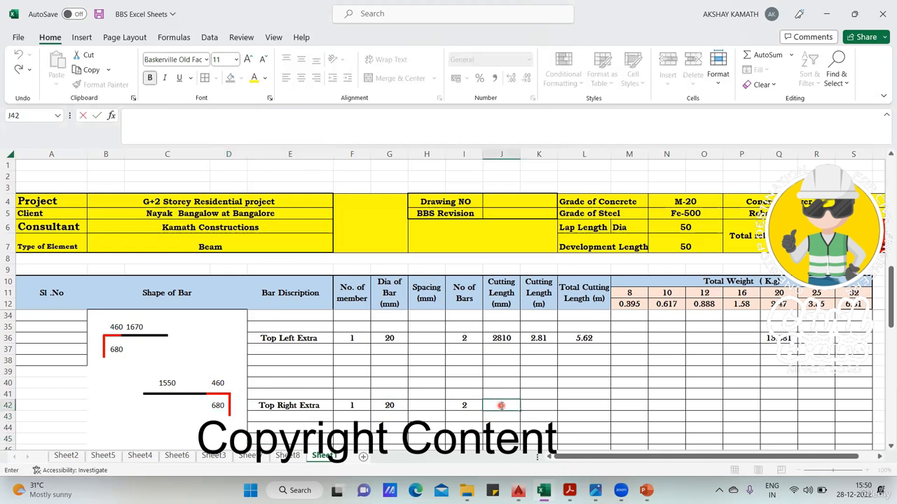
pyautogui.click(178, 382)
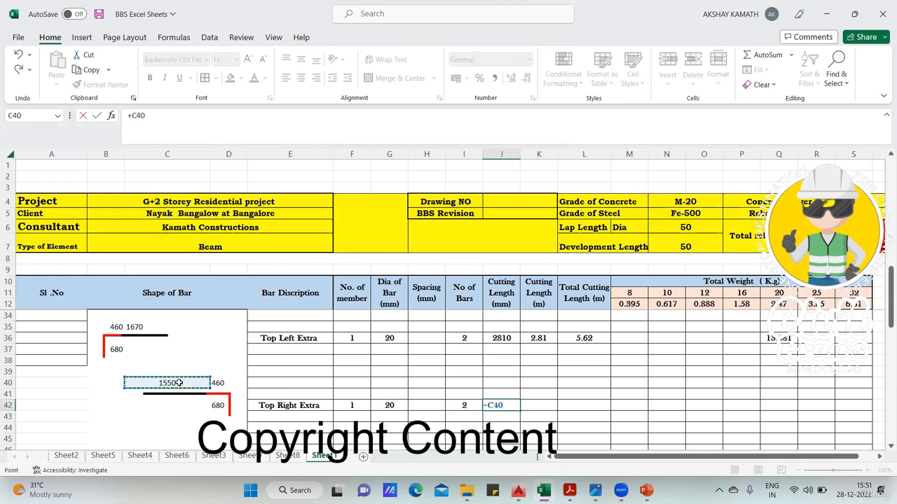
pyautogui.write('+')
pyautogui.click(224, 383)
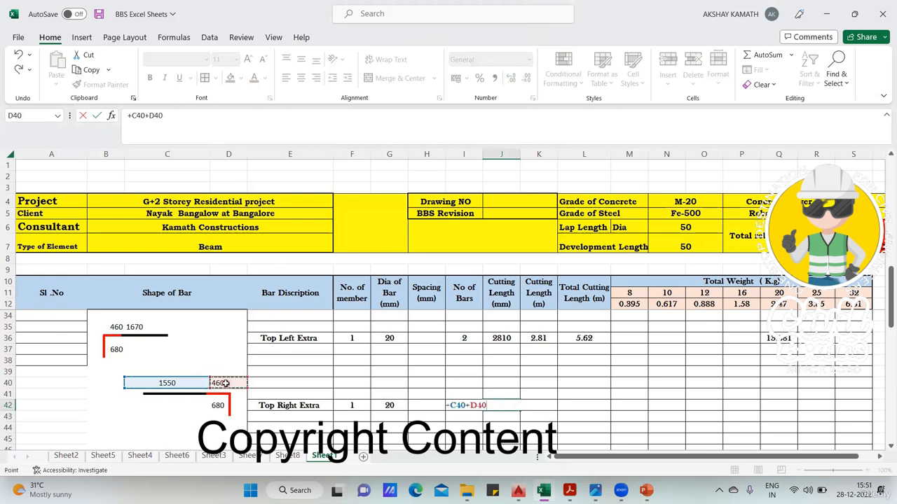
pyautogui.write('+')
pyautogui.click(218, 408)
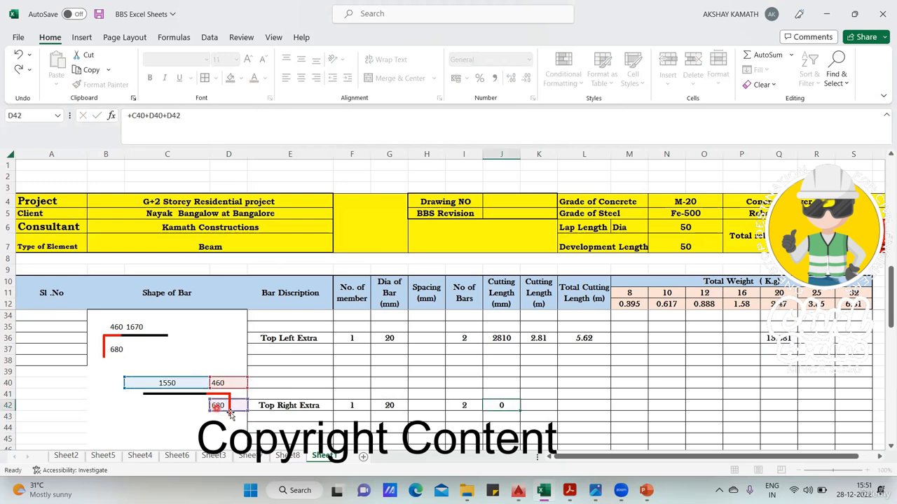
pyautogui.press('Return')
# Convert the Top Right Extra bar's cutting length to metres in K42 with J42/1000
pyautogui.click(538, 405)
pyautogui.write('+')
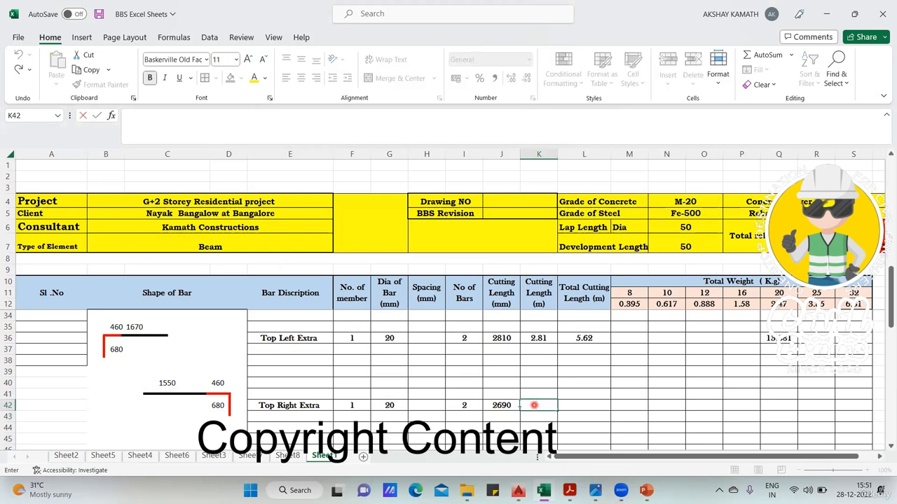
pyautogui.click(501, 405)
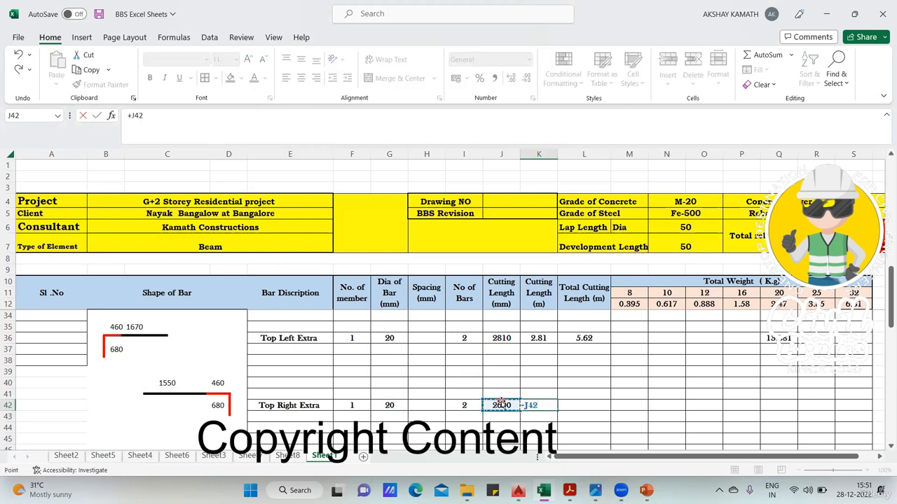
pyautogui.write('/1000')
pyautogui.press('Return')
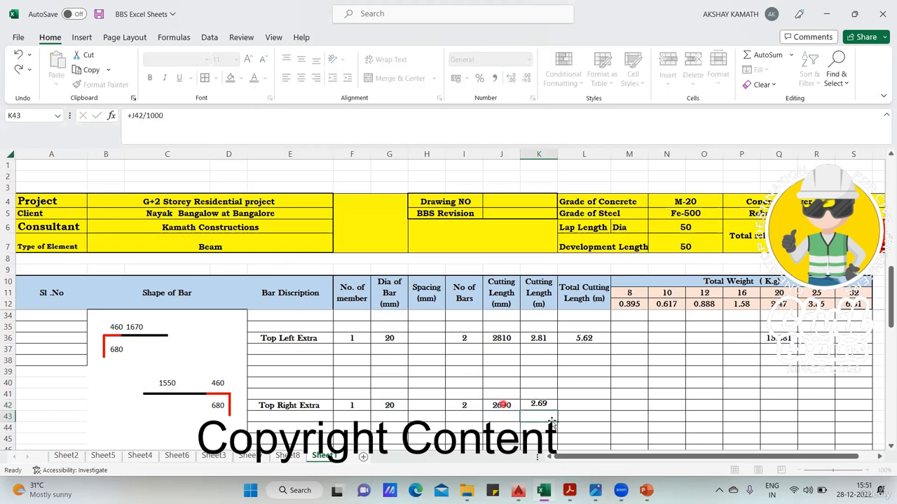
# Calculate the Top Right Extra bar's total cutting length in L42 by multiplying K42 by the number of bars (I42) and members (F42)
pyautogui.click(579, 400)
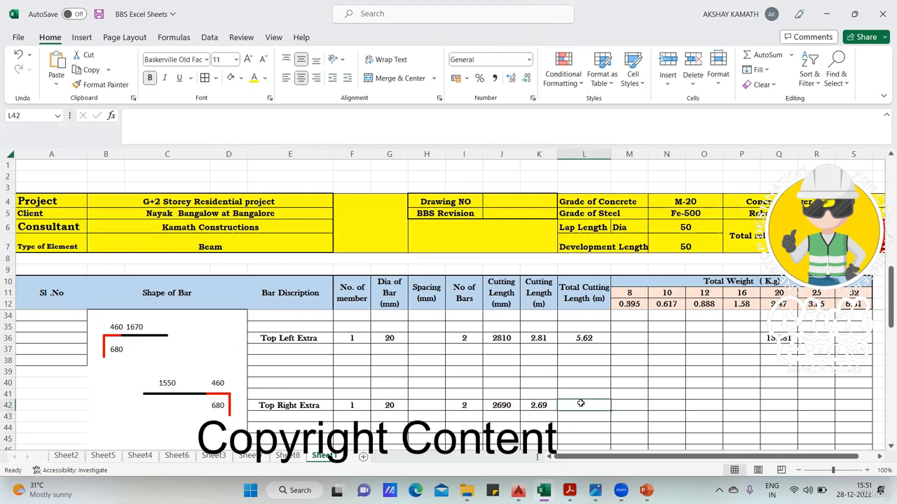
pyautogui.write('+')
pyautogui.click(546, 407)
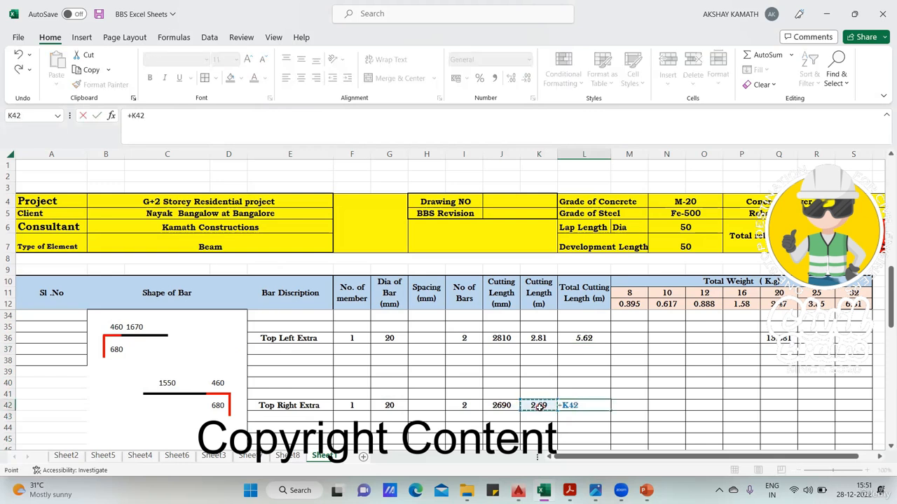
pyautogui.write('*')
pyautogui.click(465, 406)
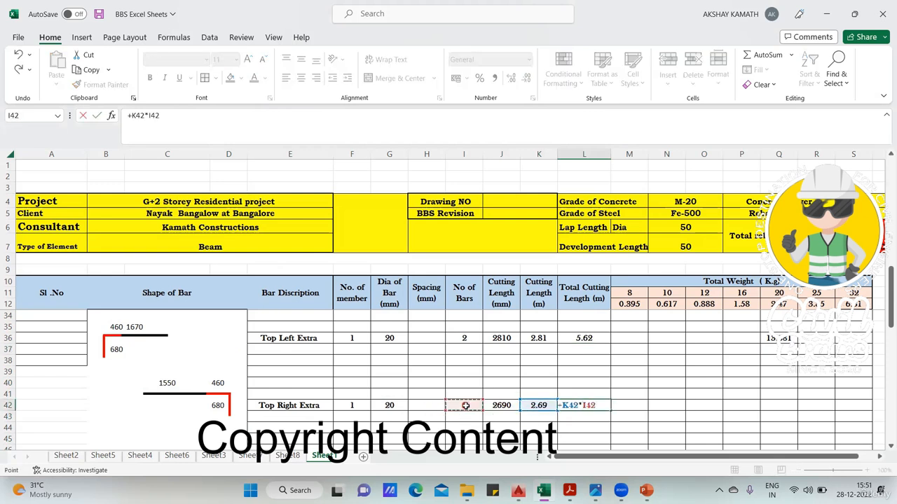
pyautogui.write('*')
pyautogui.click(348, 406)
pyautogui.press('Return')
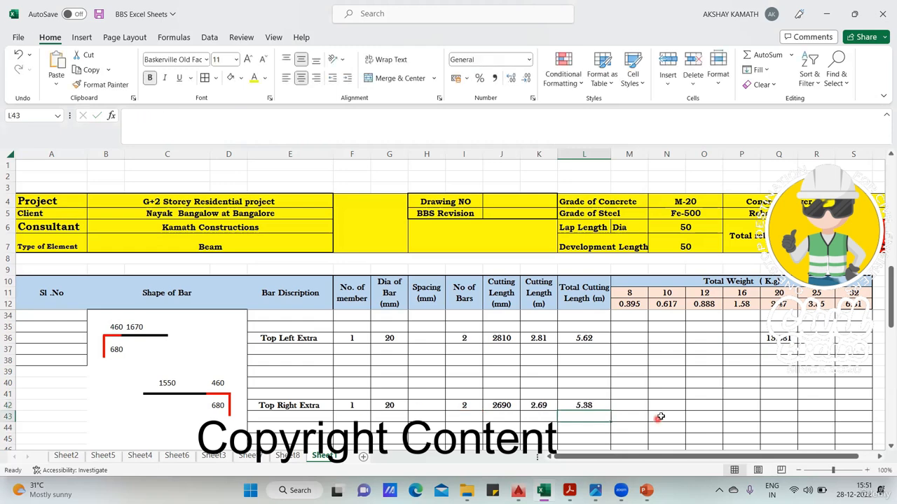
# Calculate the Top Right Extra bar's weight in the 20 mm column (Q42) as L42*Q12 and format it to three decimals
pyautogui.click(286, 456)
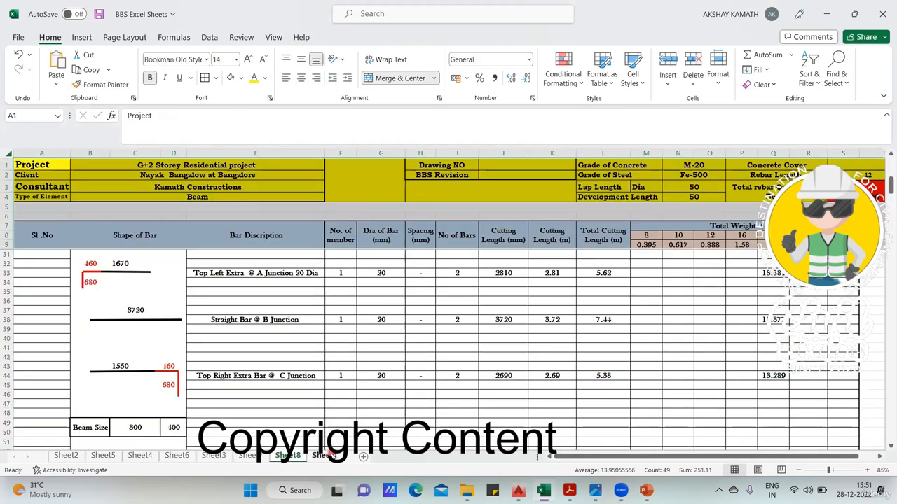
pyautogui.click(332, 456)
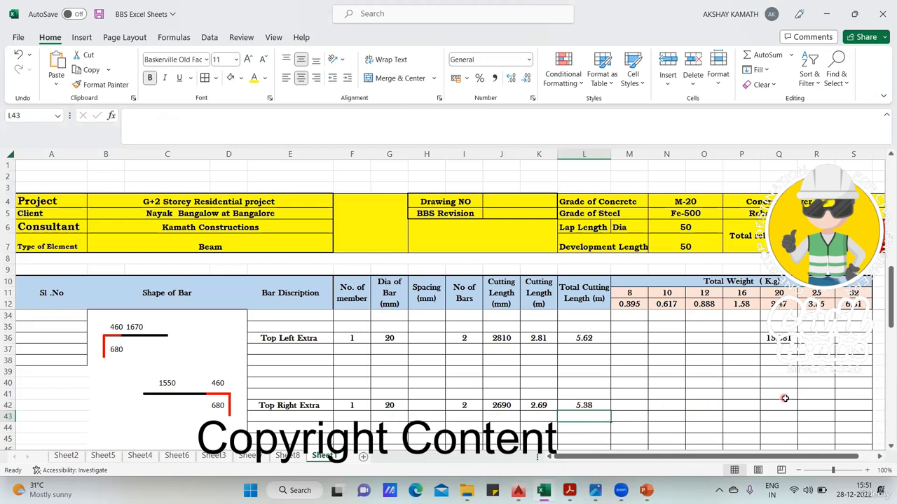
pyautogui.doubleClick(779, 406)
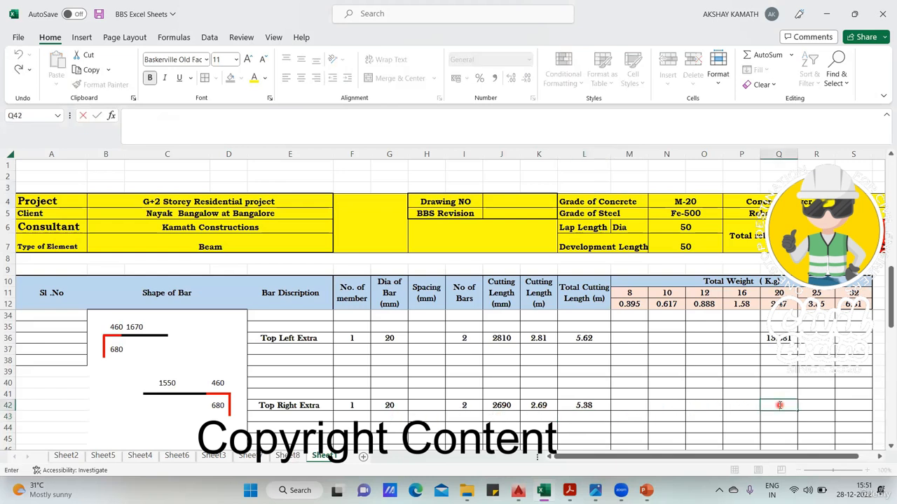
pyautogui.write('+')
pyautogui.click(594, 407)
pyautogui.write('*')
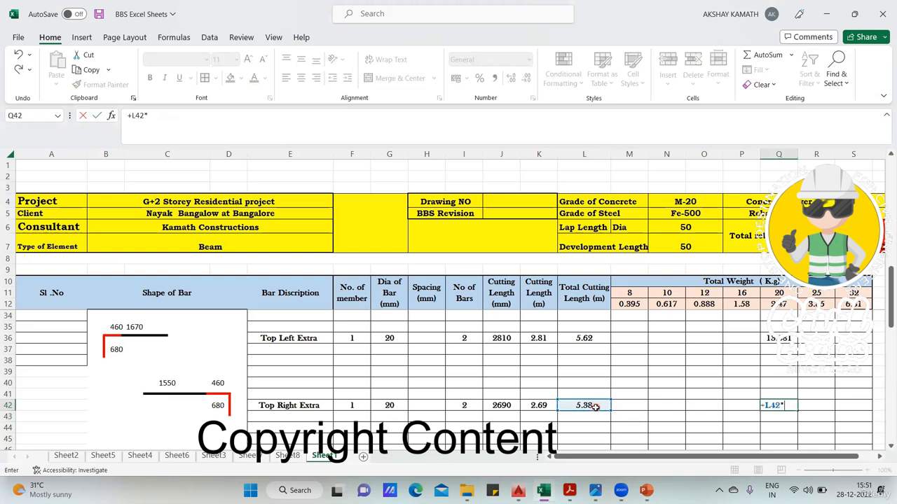
pyautogui.click(786, 304)
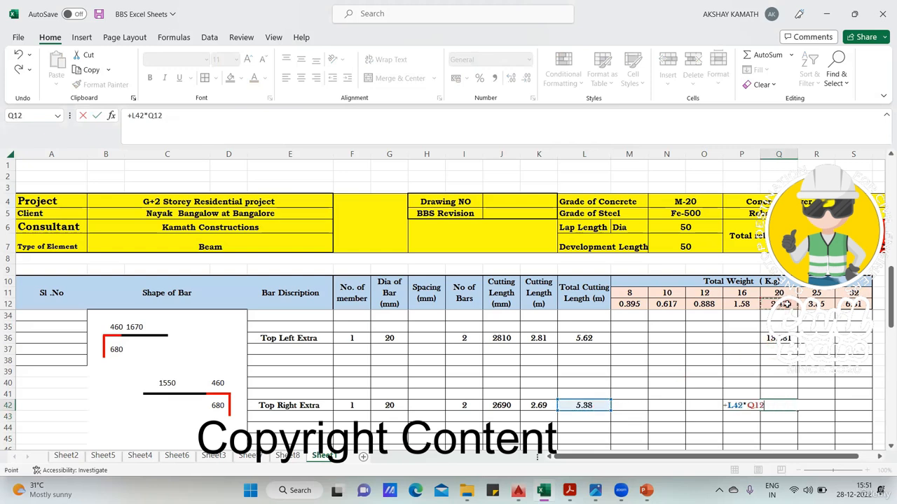
pyautogui.press('Return')
pyautogui.click(798, 407)
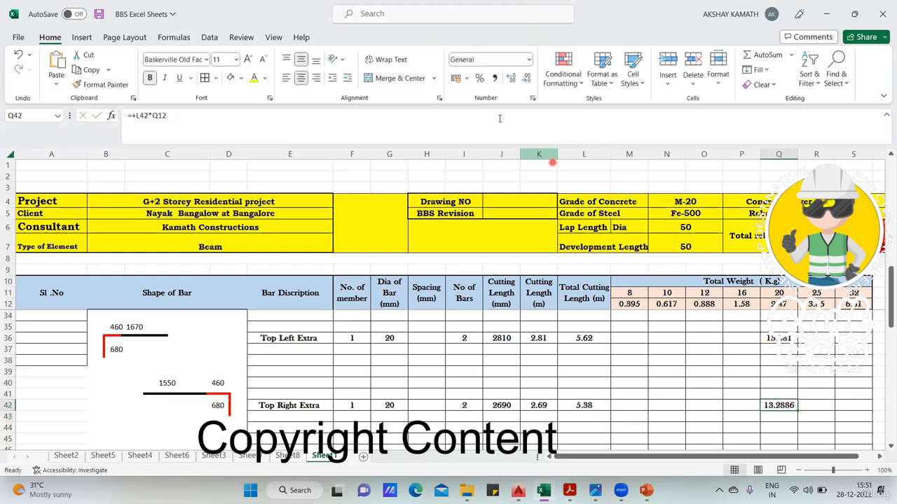
pyautogui.click(526, 79)
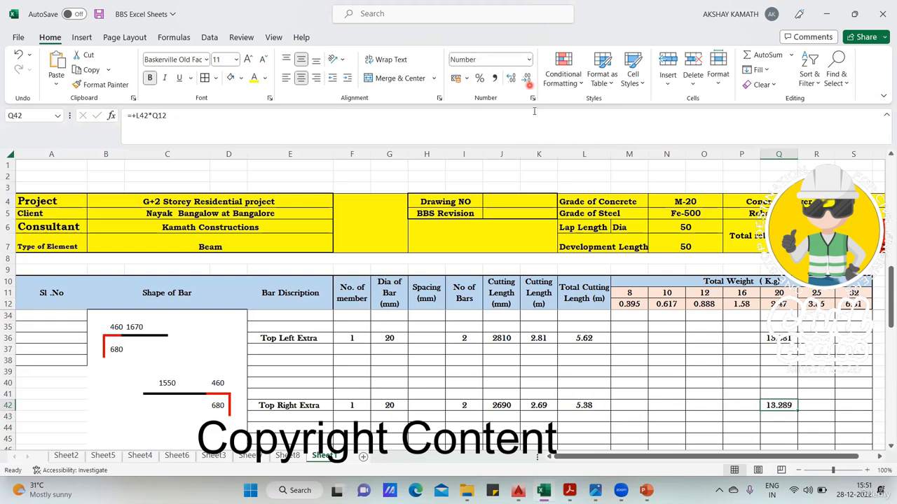
# Draw a horizontal straight line about 4.6 cm long in the Shape of Bar column, below the Top Right Extra bar near row 48
pyautogui.scroll(-2, 525, 350)
pyautogui.click(430, 387)
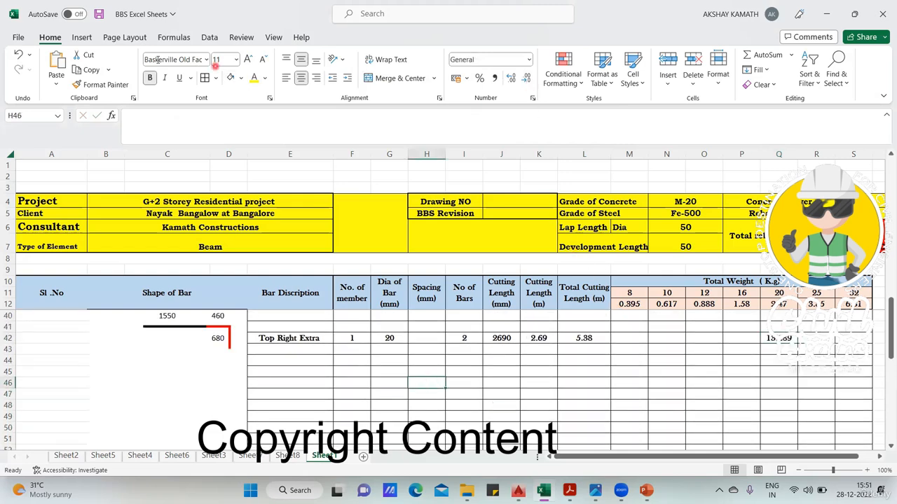
pyautogui.scroll(1, 234, 278)
pyautogui.scroll(2, 239, 324)
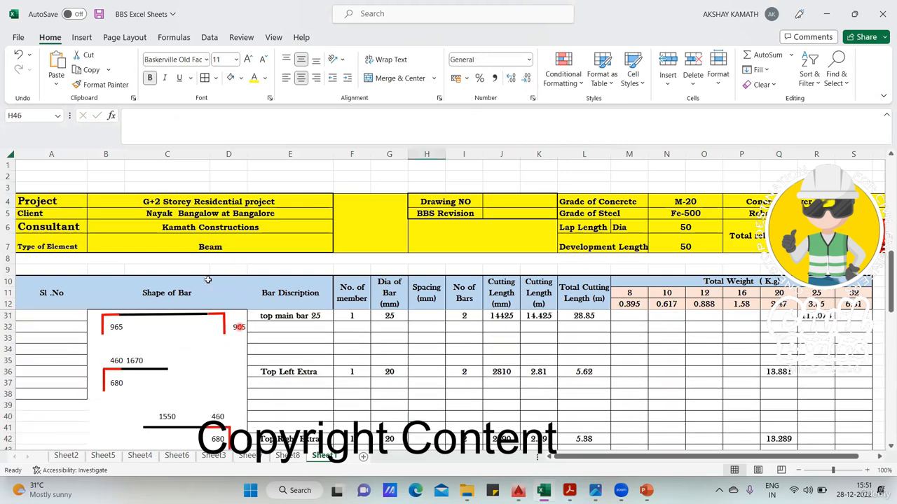
pyautogui.click(82, 38)
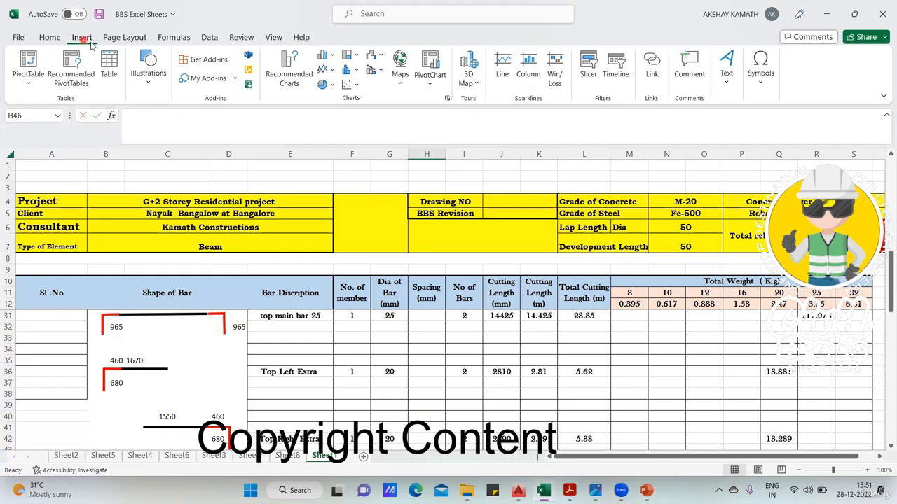
pyautogui.click(148, 70)
pyautogui.click(169, 124)
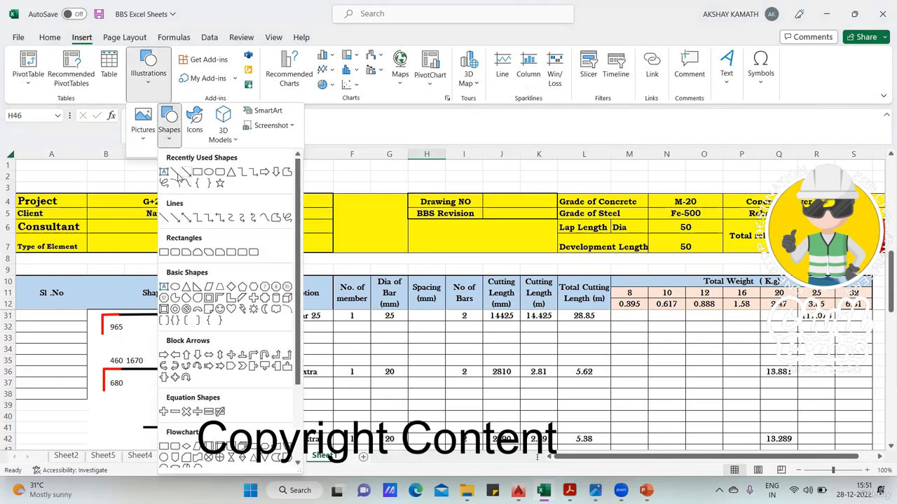
pyautogui.click(176, 172)
pyautogui.scroll(-3, 172, 343)
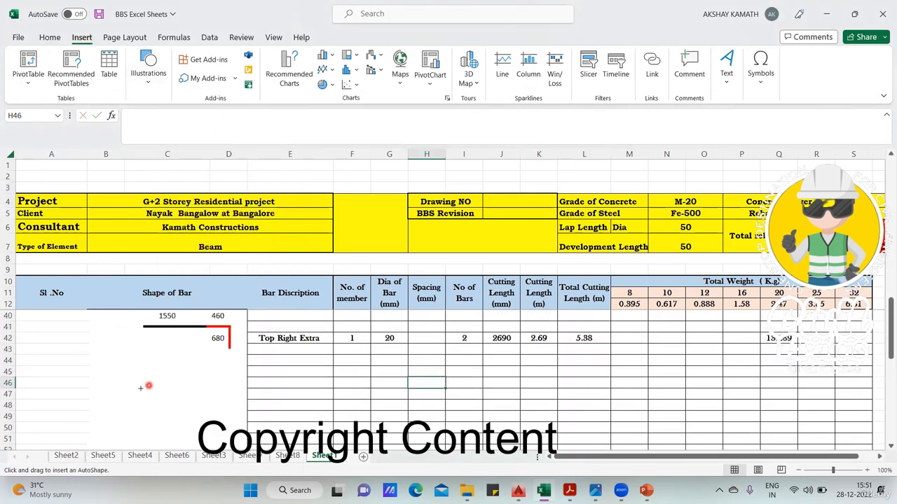
pyautogui.moveTo(111, 400); pyautogui.dragTo(214, 402)
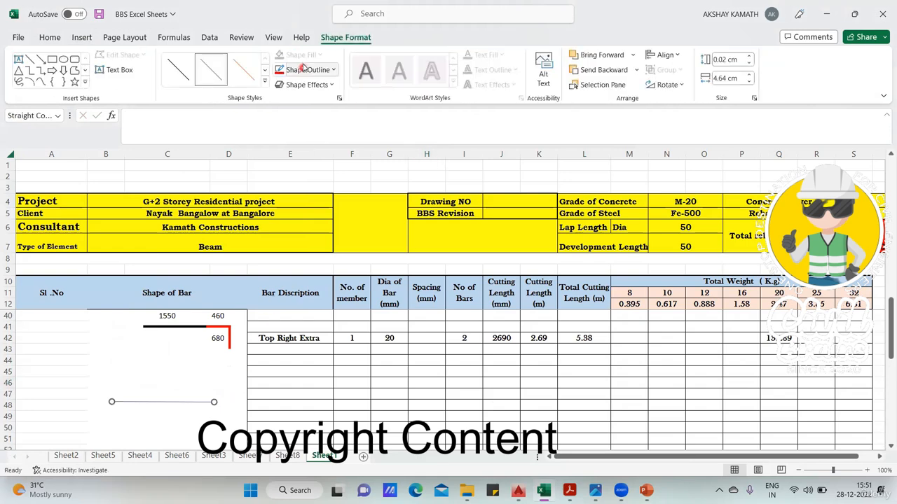
# Give the new straight bar line a black outline with a weight of 3 pt
pyautogui.click(308, 70)
pyautogui.click(287, 118)
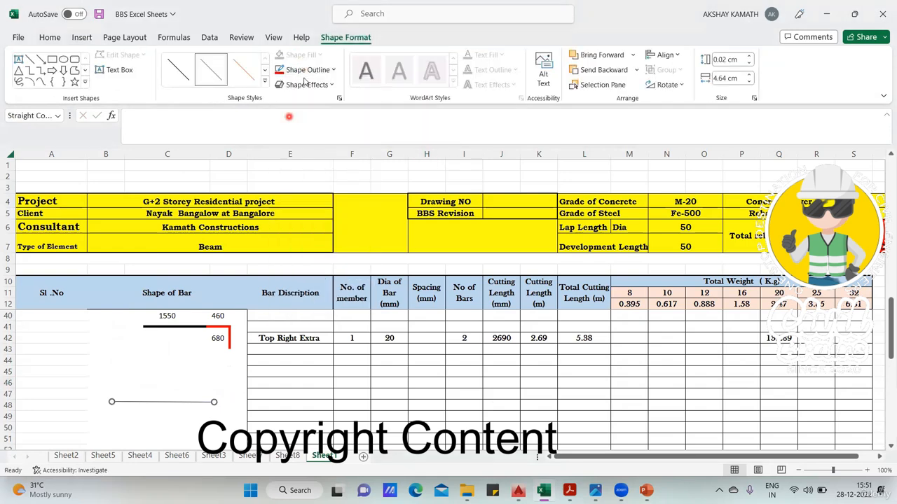
pyautogui.click(308, 70)
pyautogui.moveTo(324, 249)
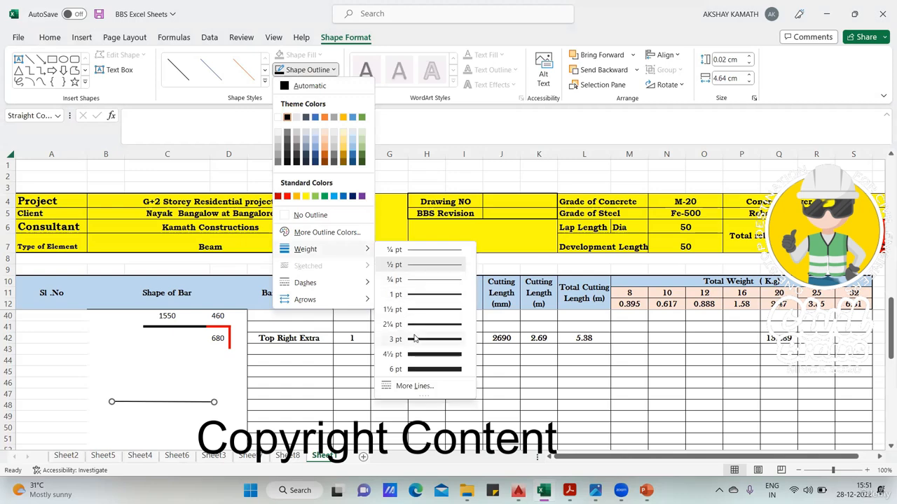
pyautogui.click(418, 338)
# Enter the bar description "Extra Straight Bar at B junction" in E48, checking the junction's name in the beam drawing PDF
pyautogui.click(339, 400)
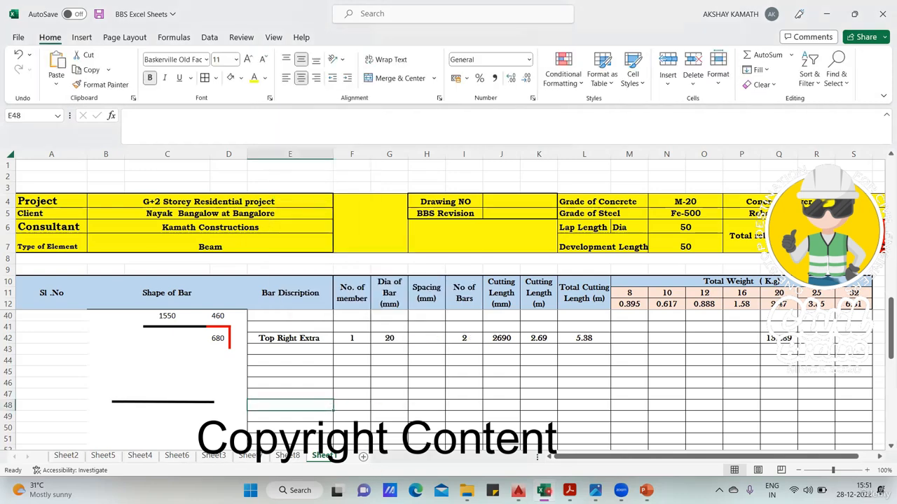
pyautogui.doubleClick(303, 408)
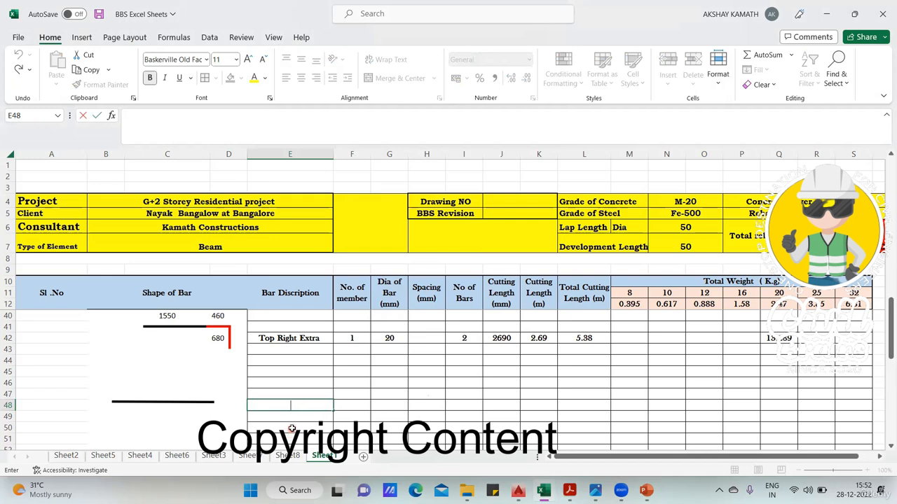
pyautogui.write('Extra Straight B')
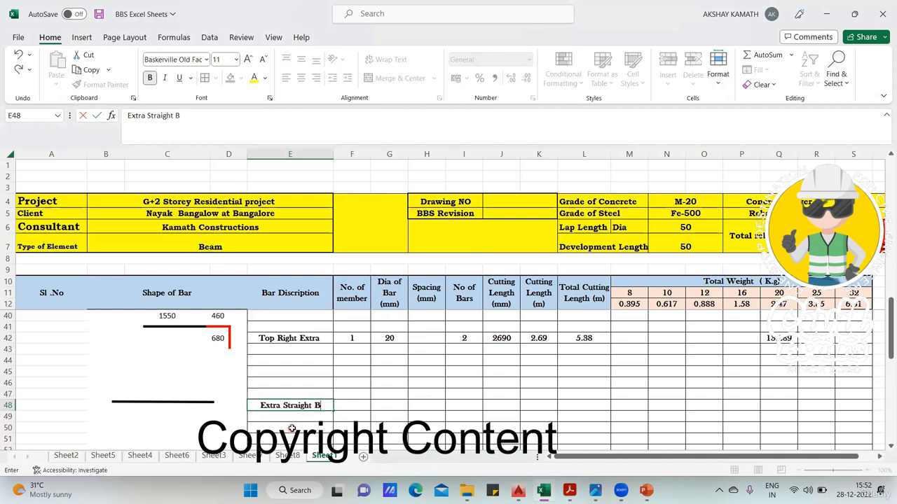
pyautogui.write('ar at')
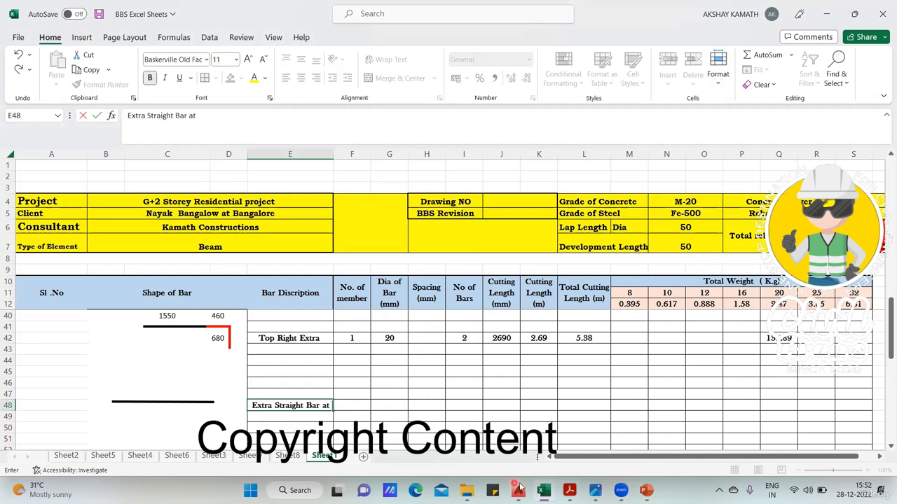
pyautogui.click(569, 490)
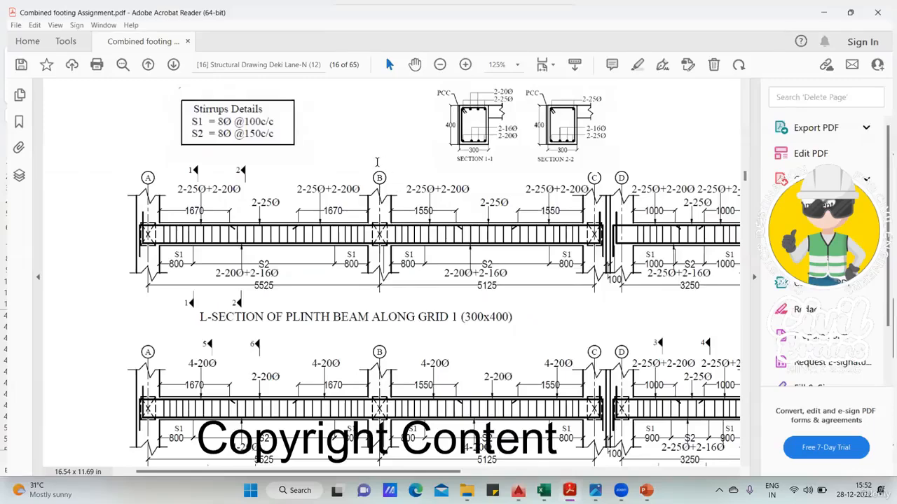
pyautogui.click(545, 490)
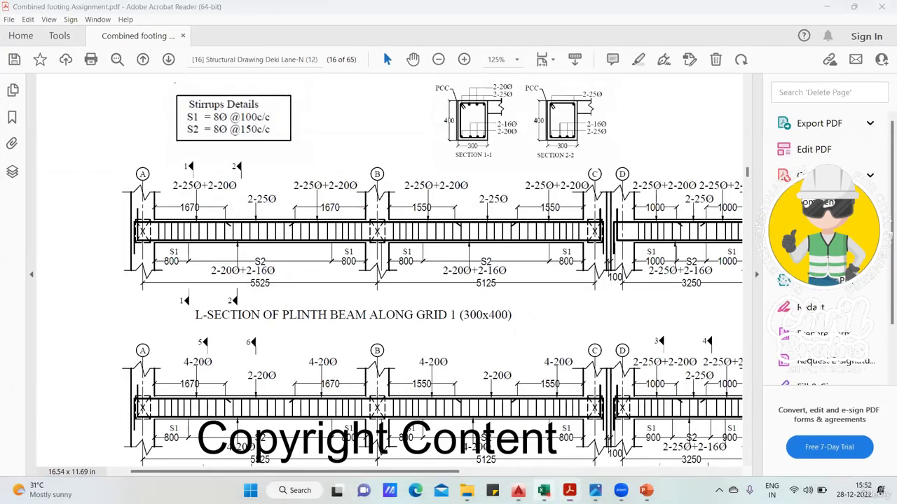
pyautogui.write('B junction')
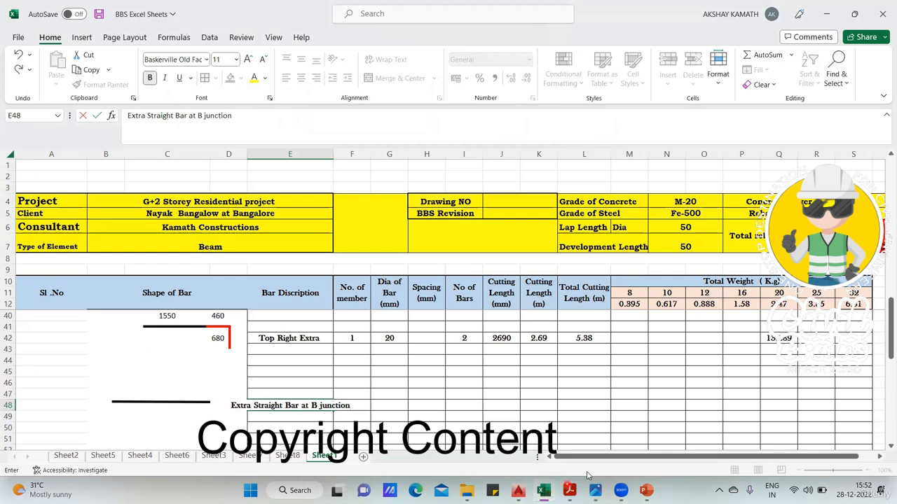
pyautogui.press('Tab')
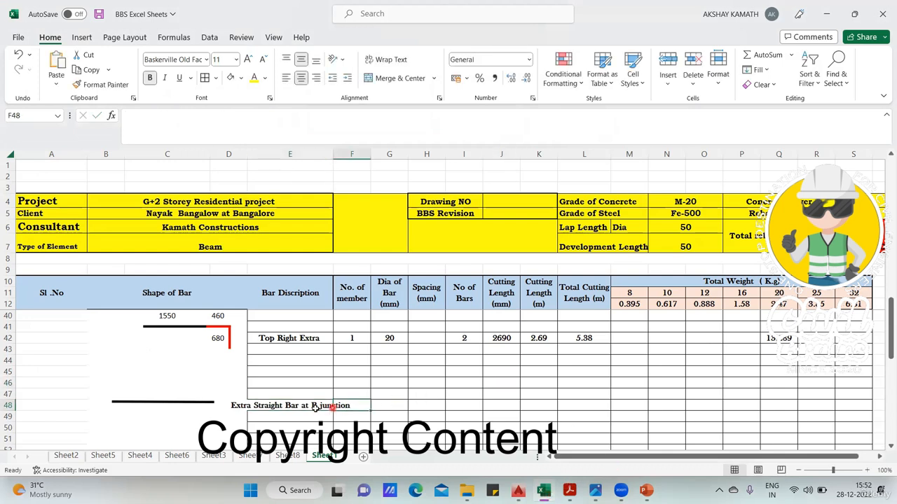
# Wrap the text of the straight bar's description in E48
pyautogui.click(314, 407)
pyautogui.click(395, 60)
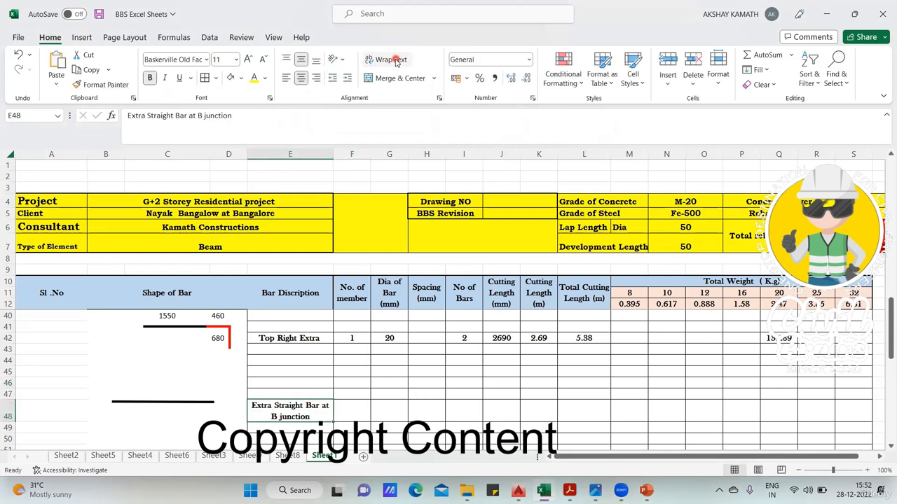
pyautogui.click(459, 393)
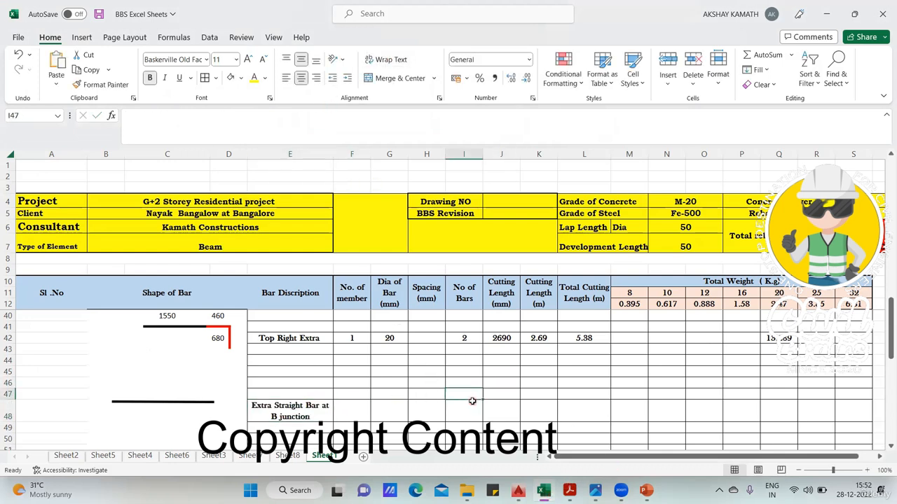
# Enter 1 as the number of members for the Extra Straight Bar in F48
pyautogui.click(362, 416)
pyautogui.write('1')
pyautogui.click(449, 401)
# Check the top extra bars in the plinth beam drawing, and enter diameter 20 in G48 and 2 bars in I48
pyautogui.hotkey('alt', 'Tab')
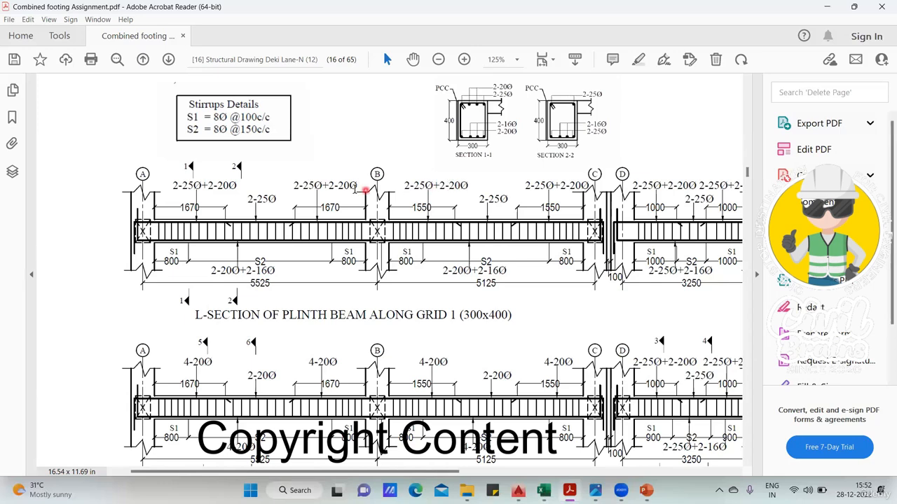
pyautogui.click(518, 490)
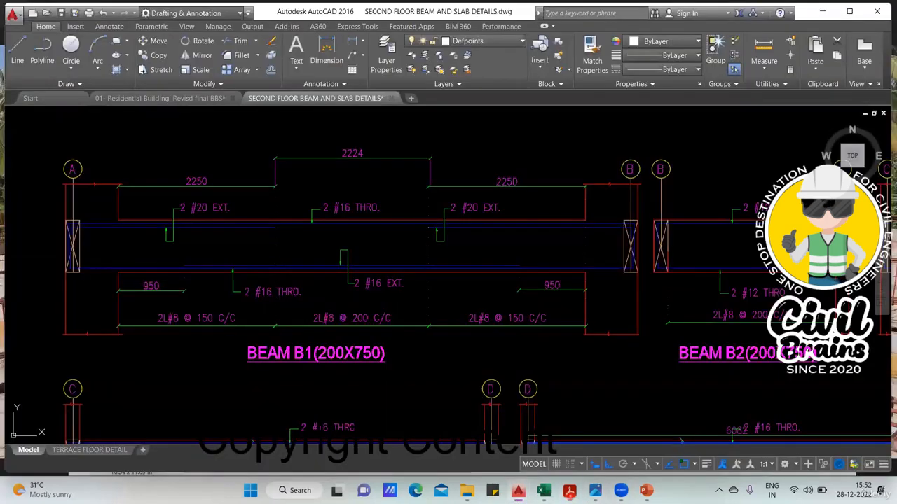
pyautogui.click(518, 491)
pyautogui.click(544, 490)
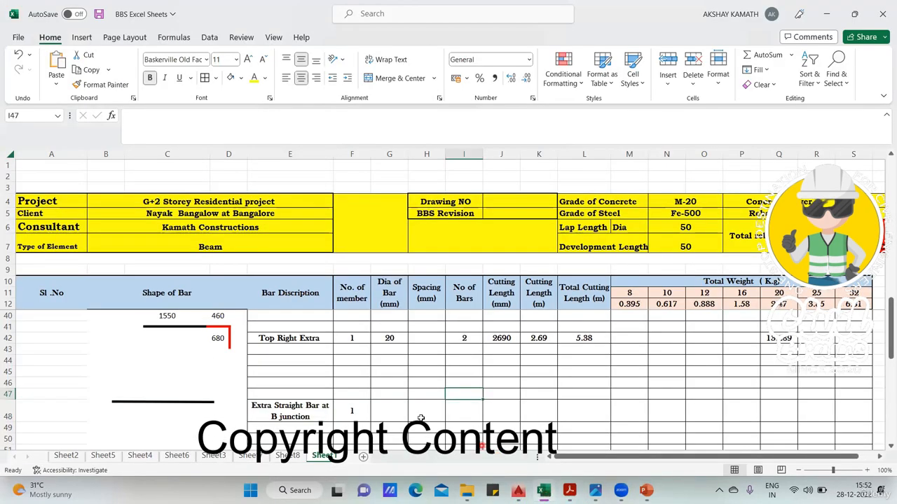
pyautogui.click(394, 408)
pyautogui.write('20')
pyautogui.press('Return')
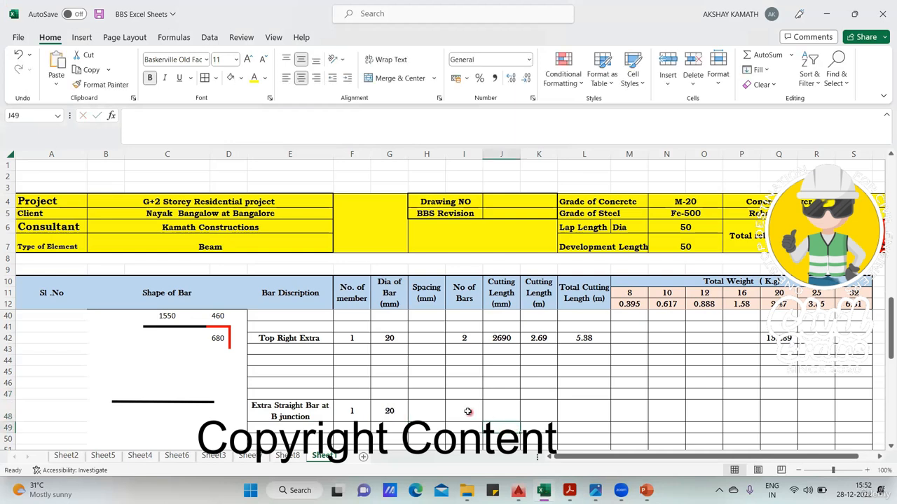
pyautogui.click(467, 411)
pyautogui.write('2')
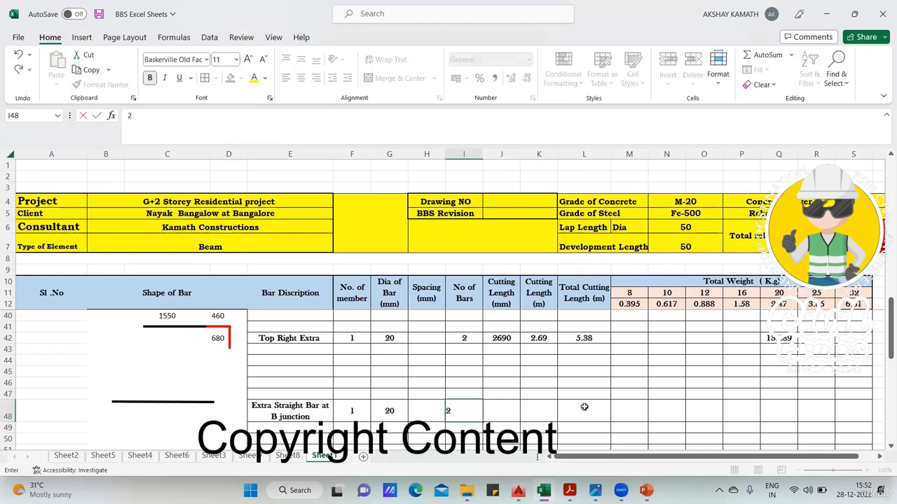
pyautogui.click(584, 407)
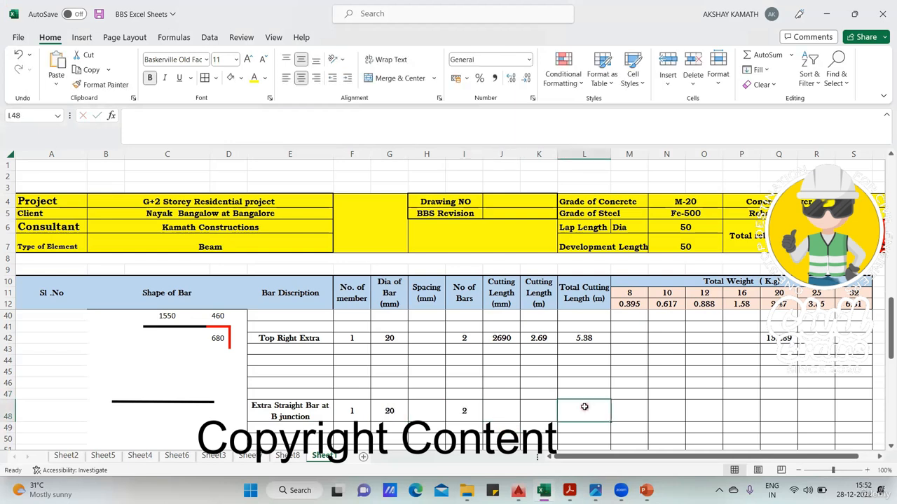
# Calculate the straight bar's length in C47 as 1670+1550+500, taking the dimensions from the beam drawing PDF
pyautogui.click(170, 396)
pyautogui.write('+')
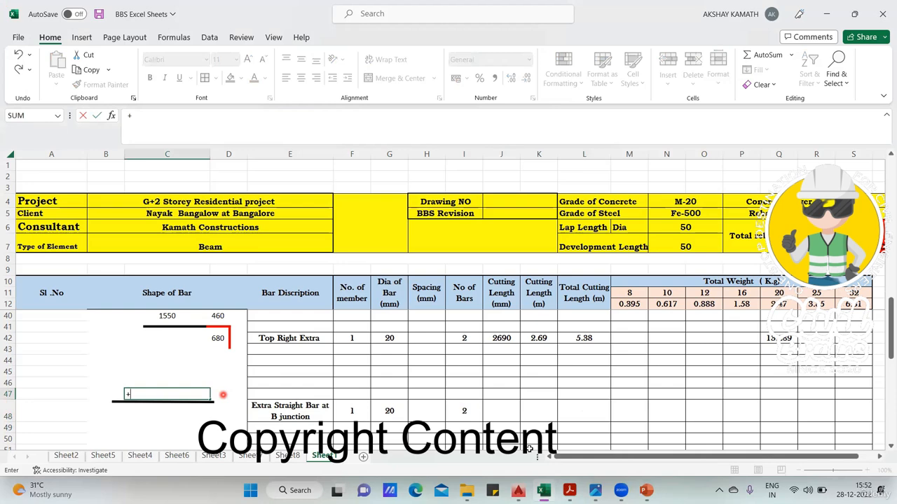
pyautogui.click(544, 488)
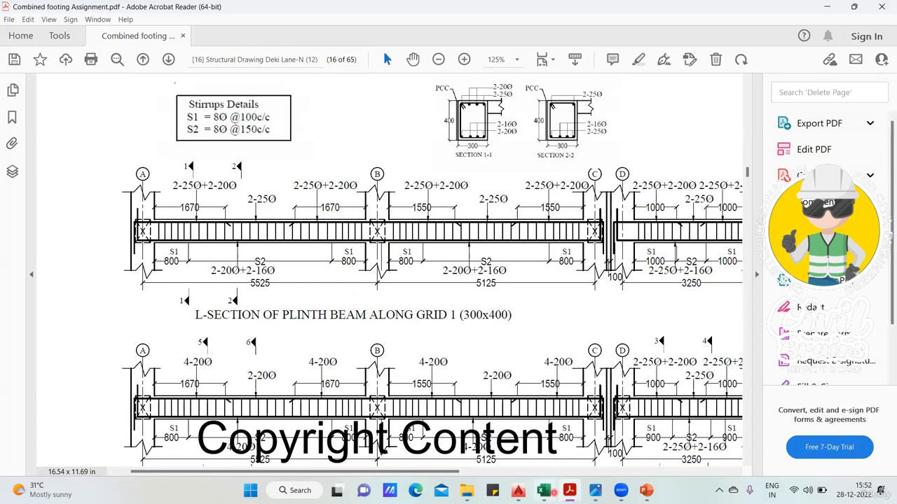
pyautogui.click(543, 490)
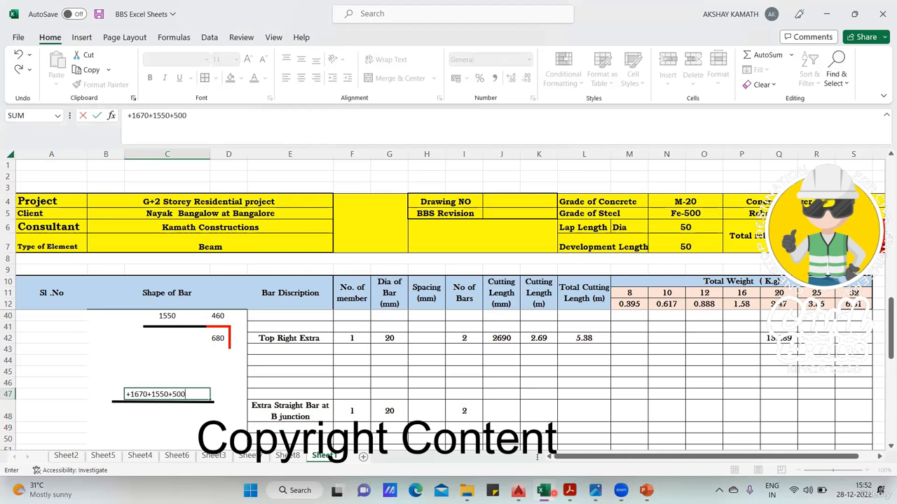
pyautogui.press('Return')
# Center the length in C47 and format it in bold Baskerville Old Face
pyautogui.click(201, 393)
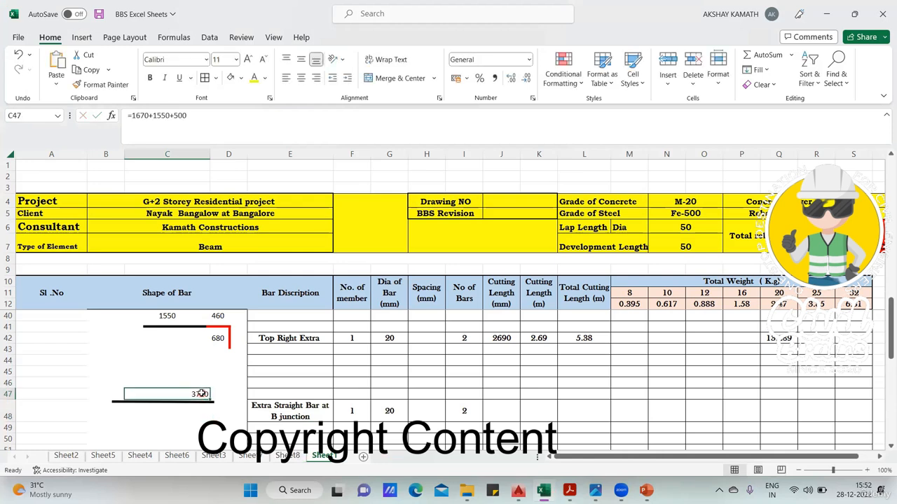
pyautogui.click(300, 77)
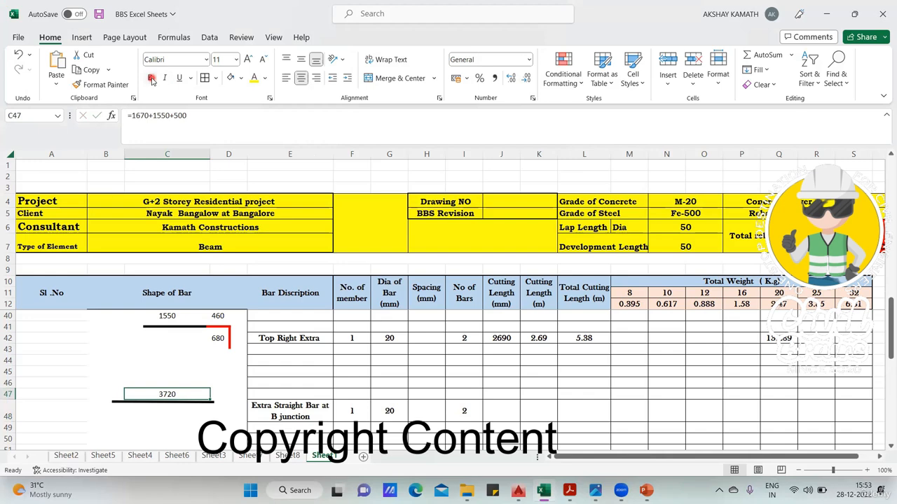
pyautogui.click(206, 59)
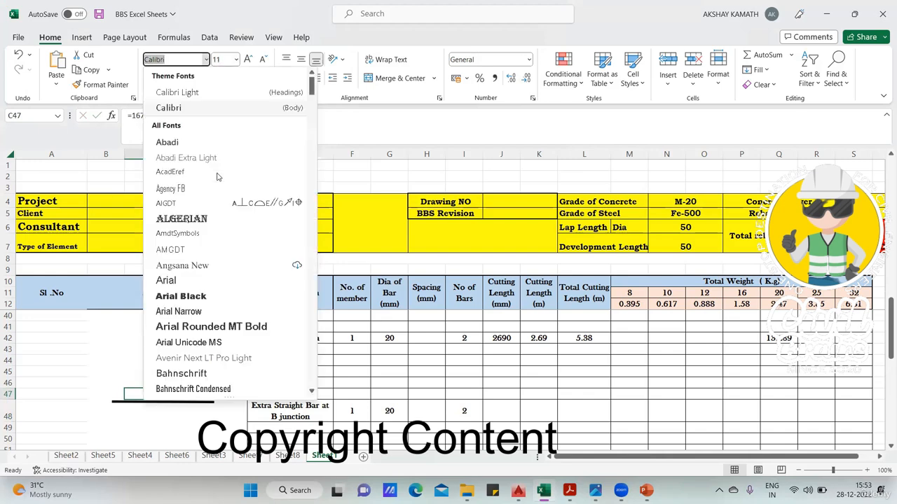
pyautogui.scroll(-3, 242, 250)
pyautogui.click(225, 360)
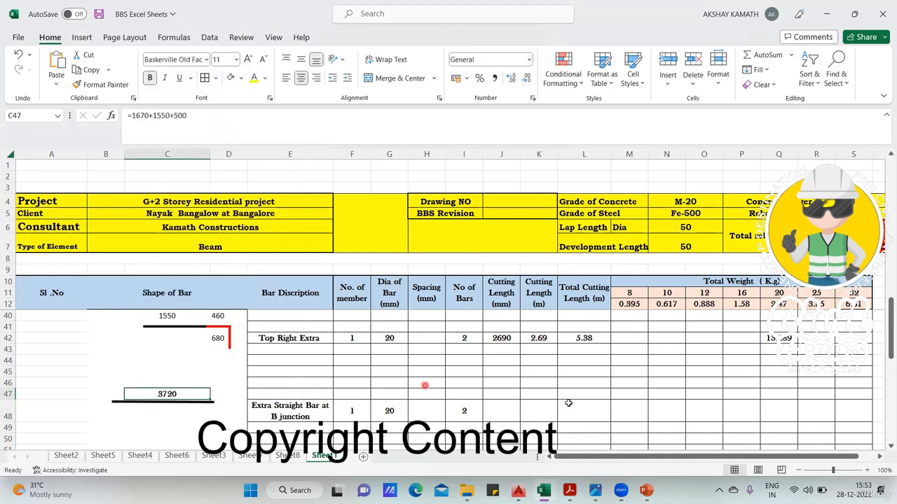
pyautogui.click(568, 403)
# Link the Extra Straight Bar's cutting length in millimetres (J48) to the shape length in C47
pyautogui.doubleClick(508, 409)
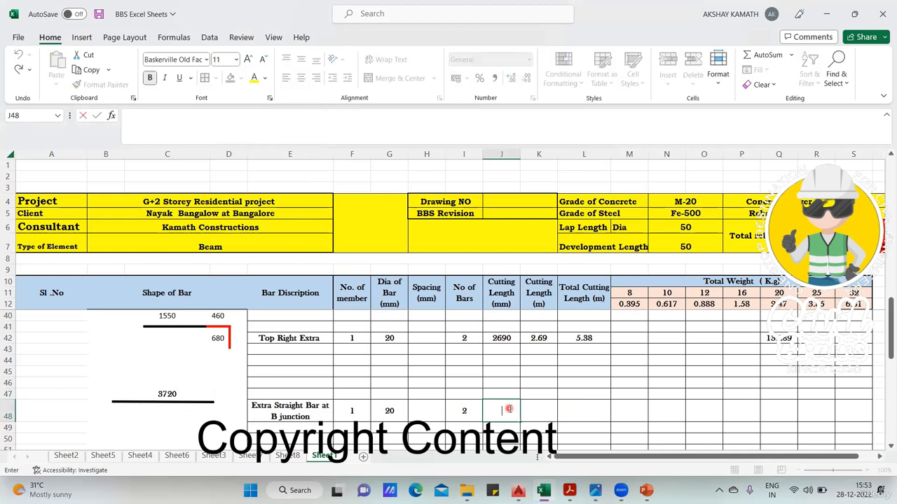
pyautogui.write('+')
pyautogui.click(173, 392)
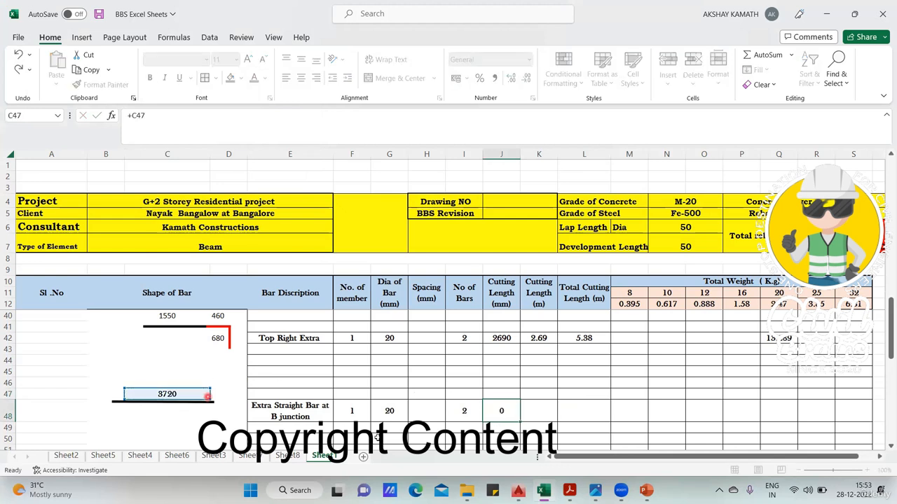
pyautogui.press('Return')
# Convert the Extra Straight Bar's cutting length to metres in K48 with J48/1000
pyautogui.click(544, 412)
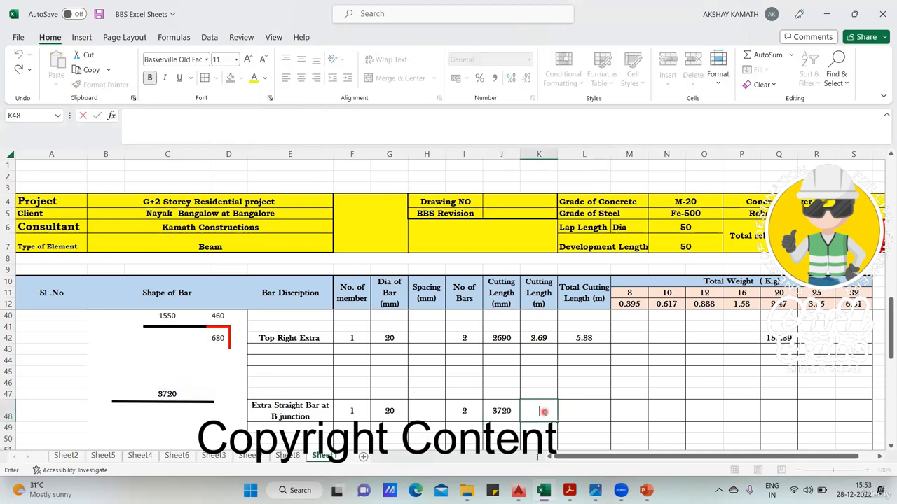
pyautogui.write('+')
pyautogui.click(491, 414)
pyautogui.write('/1')
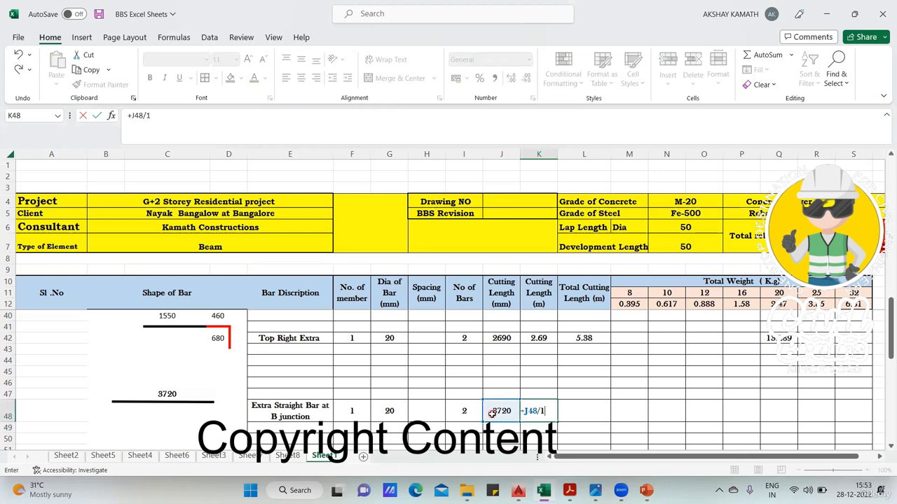
pyautogui.write('000')
pyautogui.press('Return')
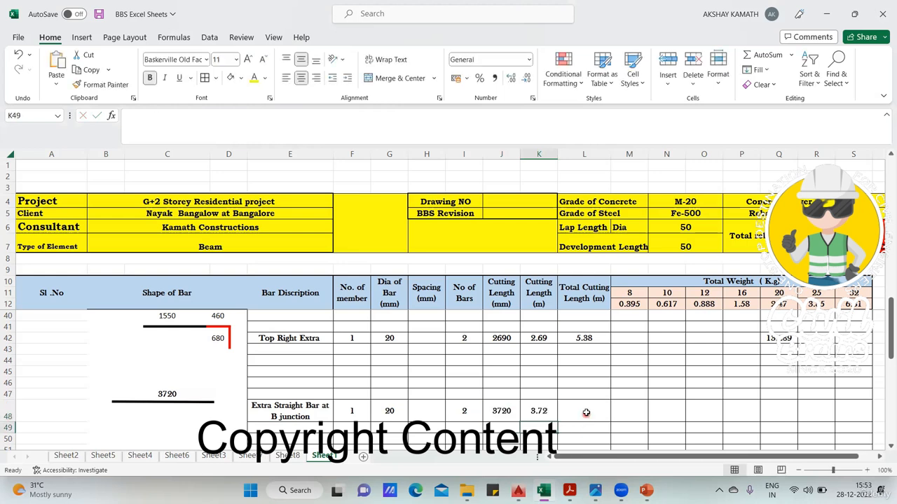
# Calculate the Extra Straight Bar's total cutting length in L48 by multiplying K48 by the number of bars (I48) and members (F48)
pyautogui.click(586, 413)
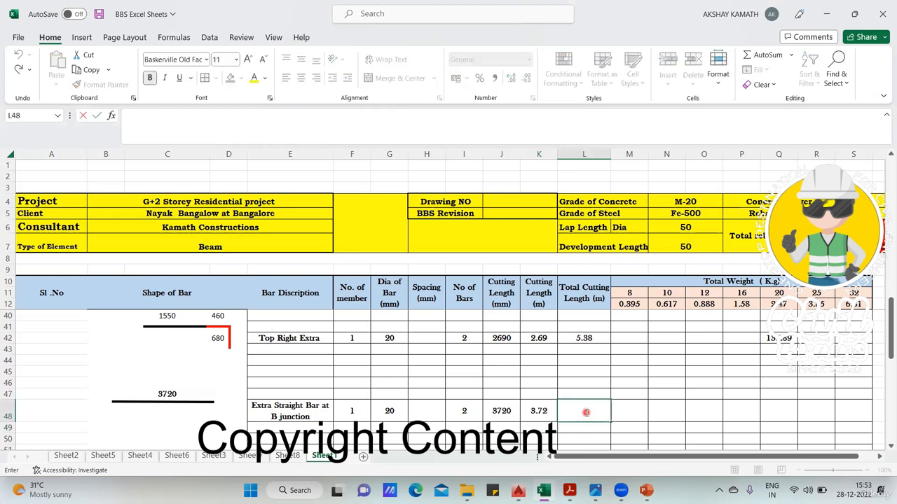
pyautogui.write('+')
pyautogui.click(527, 412)
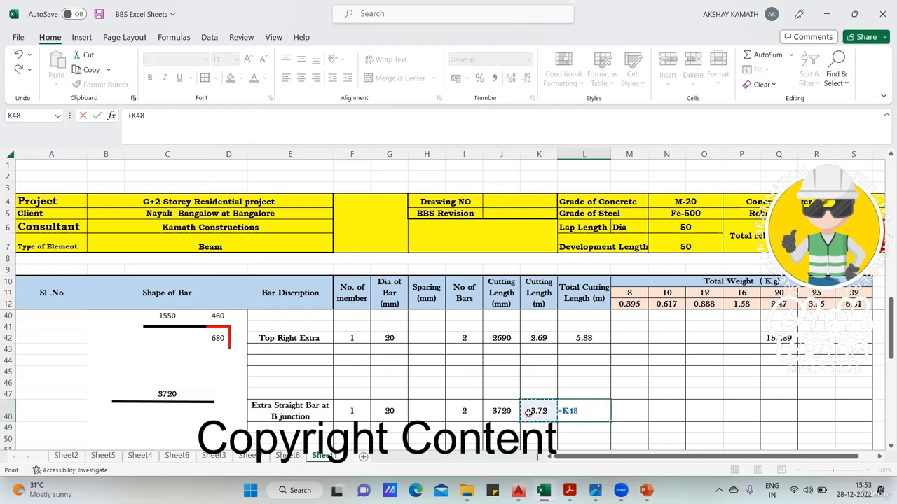
pyautogui.write('*')
pyautogui.write('*')
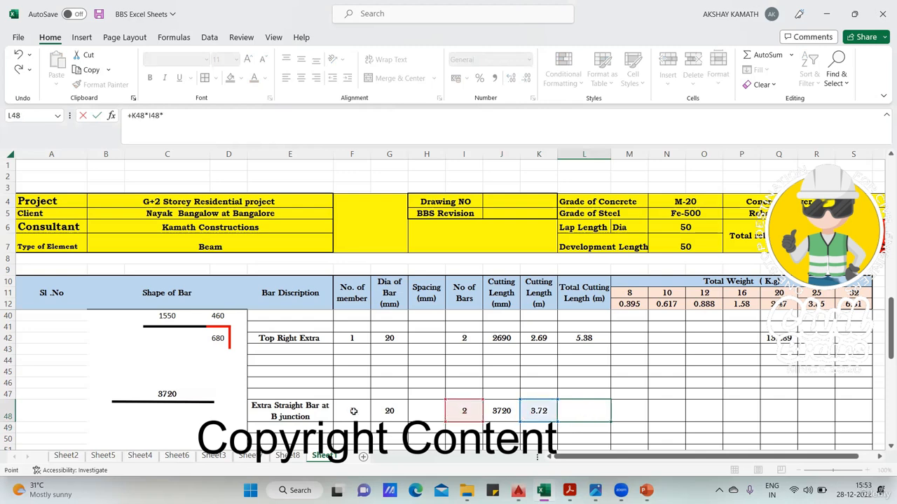
pyautogui.click(352, 411)
pyautogui.press('Return')
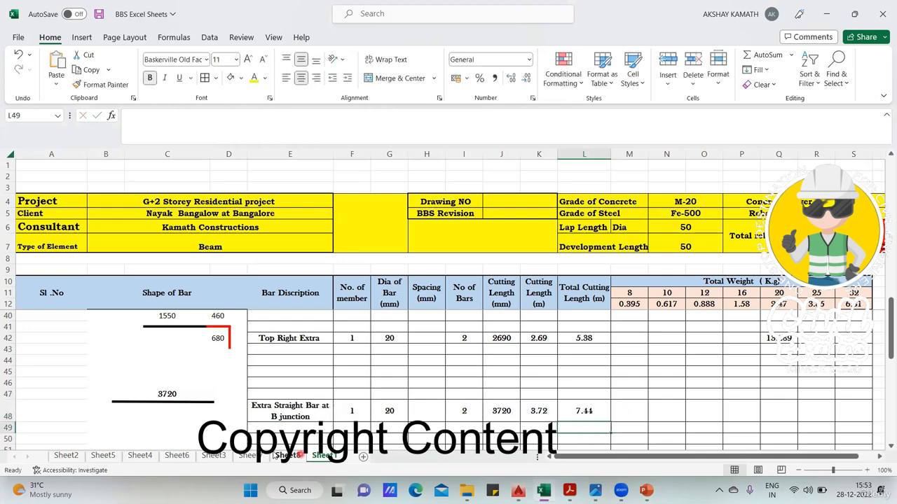
# Calculate the Extra Straight Bar's 20 mm weight in Q48 by multiplying its total cutting length L48 by the unit weight in Q12
pyautogui.click(284, 455)
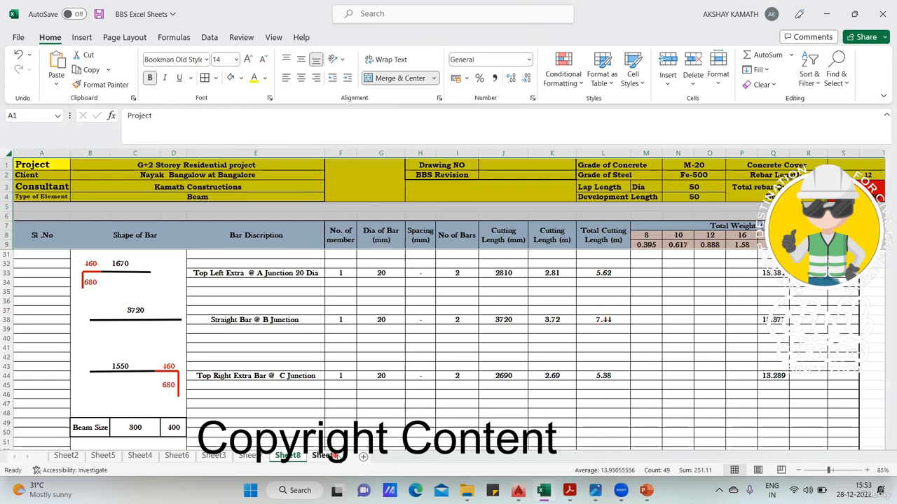
pyautogui.click(335, 456)
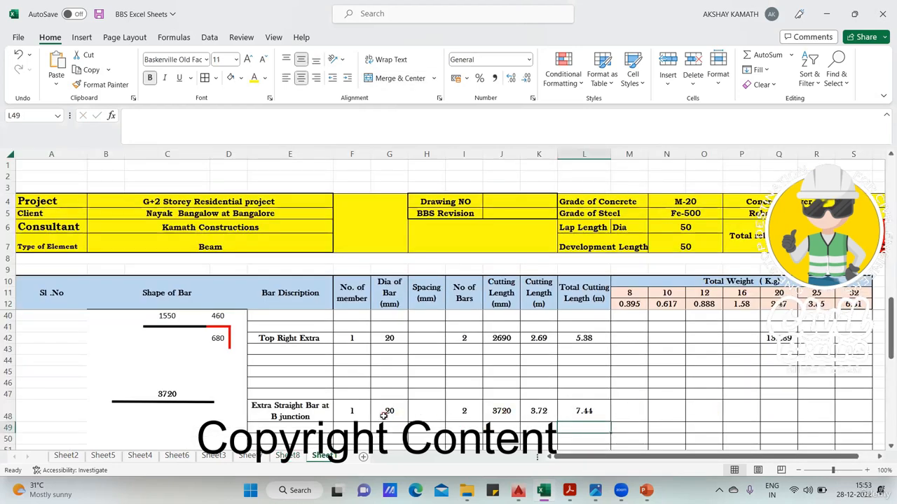
pyautogui.doubleClick(779, 412)
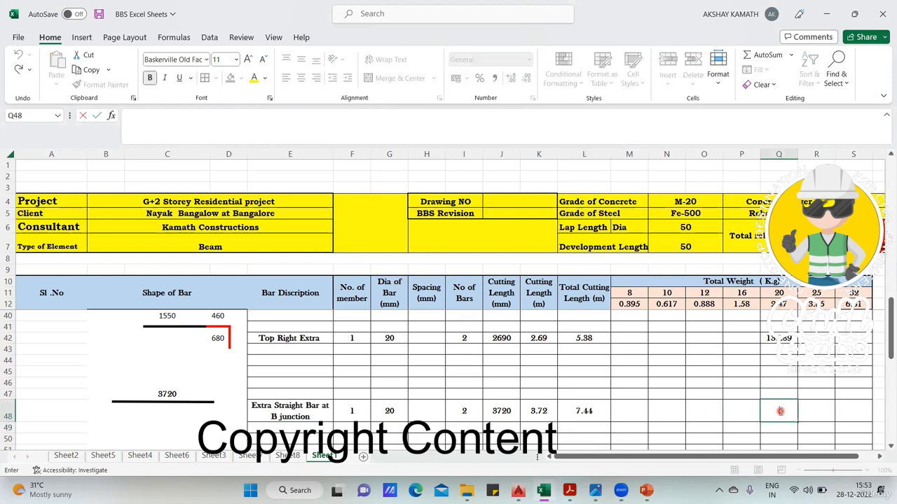
pyautogui.write('+')
pyautogui.click(584, 411)
pyautogui.write('*')
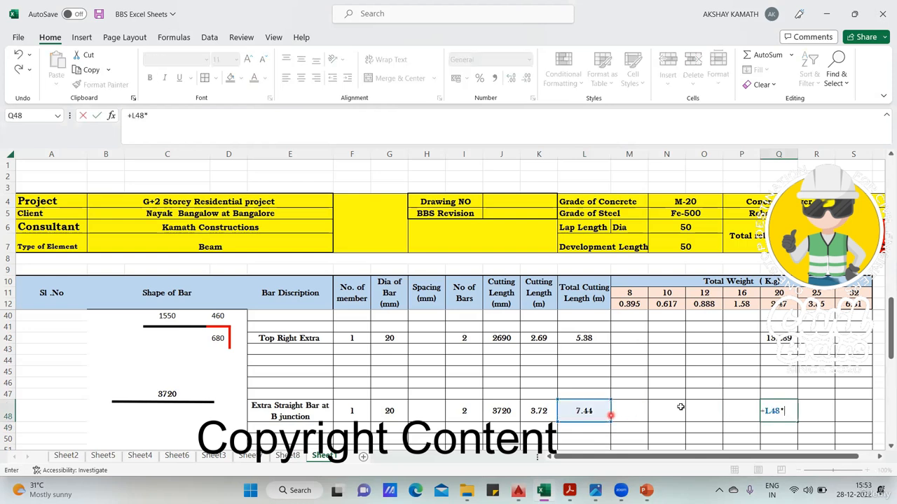
pyautogui.click(784, 304)
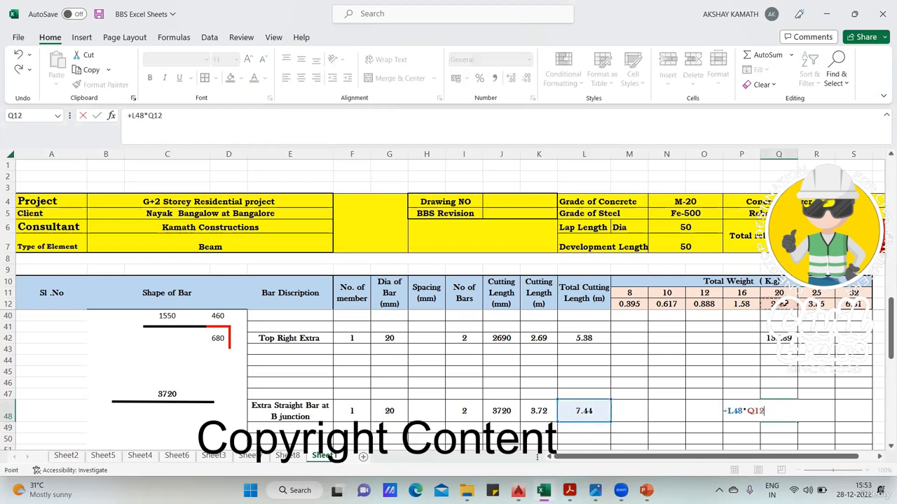
pyautogui.press('Return')
# Reduce the Extra Straight Bar's weight in Q48 to three decimal places
pyautogui.scroll(-1, 783, 330)
pyautogui.click(786, 370)
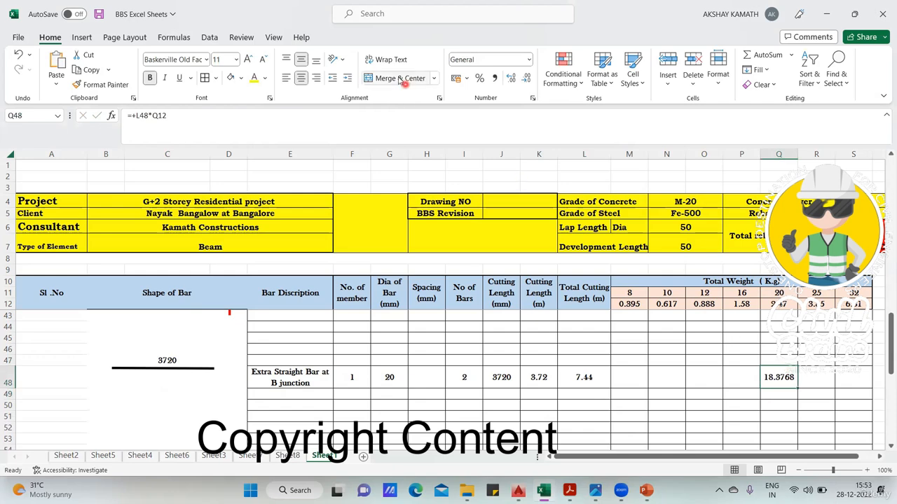
pyautogui.click(531, 83)
pyautogui.scroll(-2, 574, 315)
pyautogui.click(581, 350)
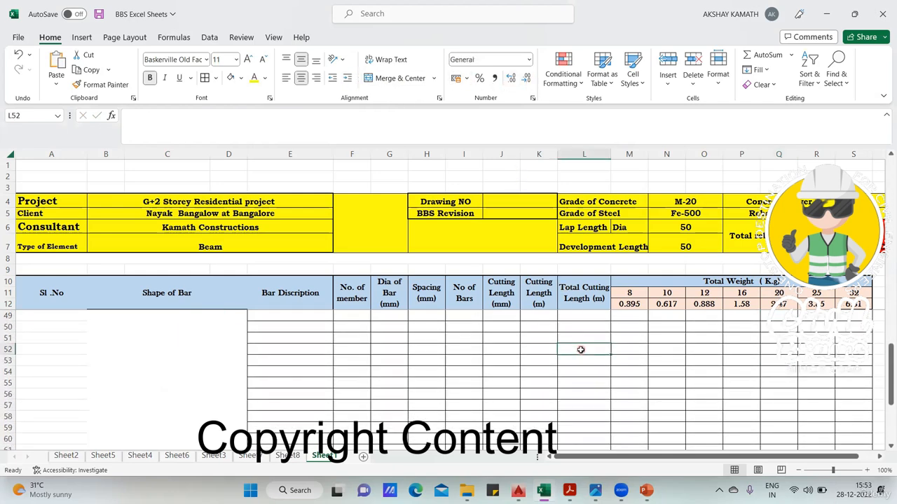
pyautogui.scroll(8, 581, 353)
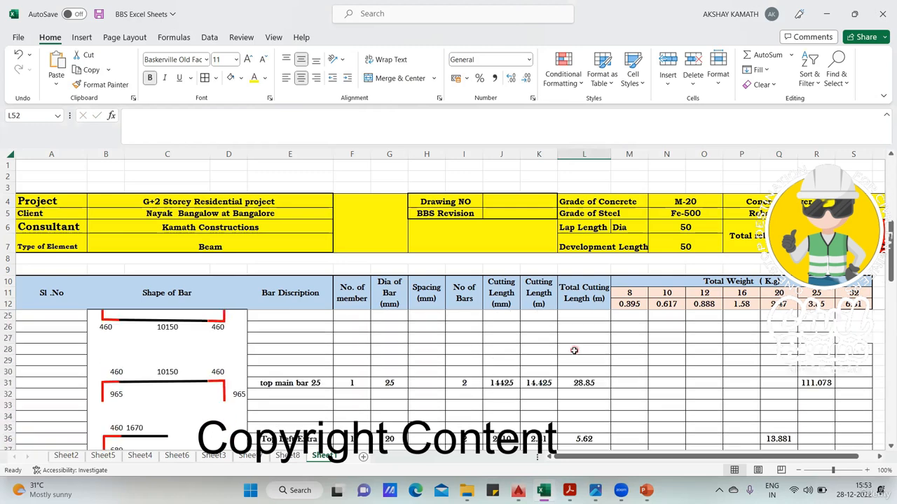
pyautogui.scroll(3, 572, 362)
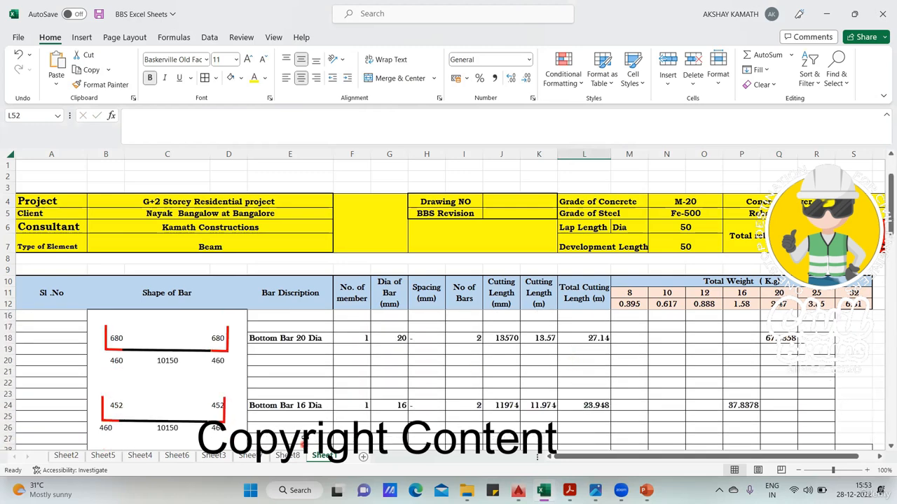
pyautogui.scroll(-8, 297, 441)
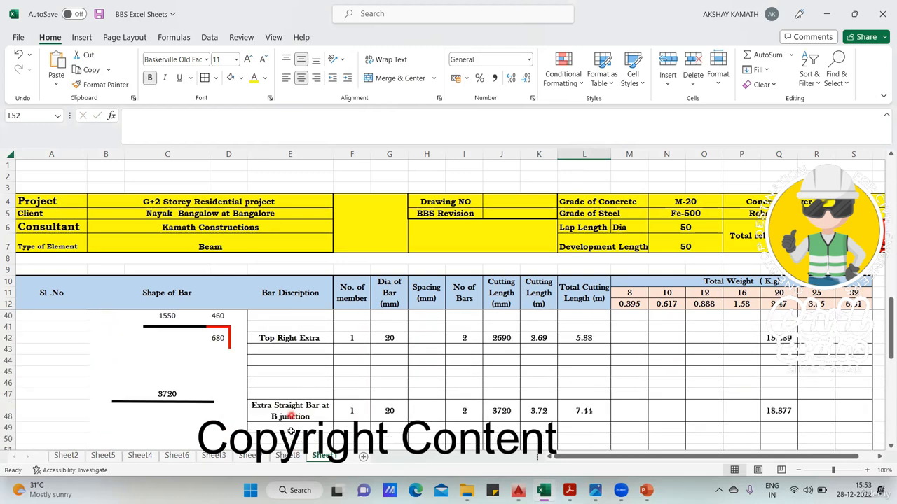
pyautogui.scroll(-2, 292, 420)
pyautogui.scroll(-1, 292, 418)
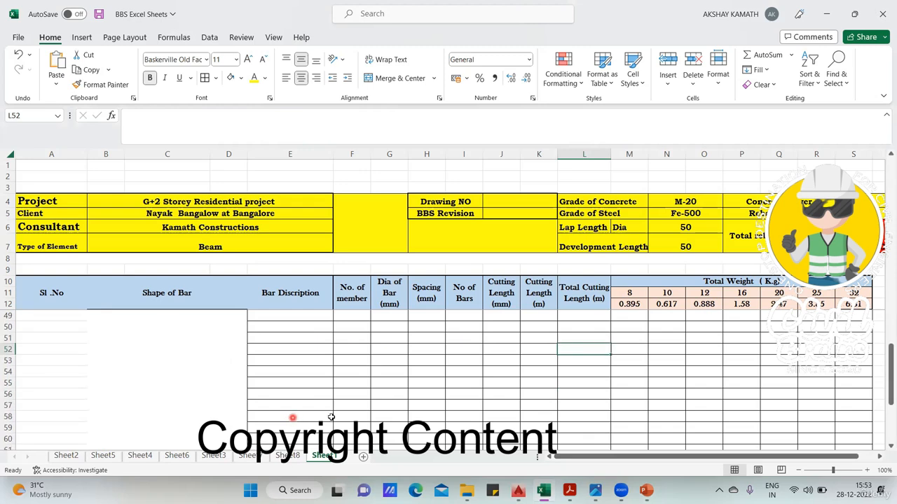
# Draw a rounded rectangle about 3.32 cm high and 2.33 cm wide in the Shape of Bar column around rows 52 to 58
pyautogui.click(82, 38)
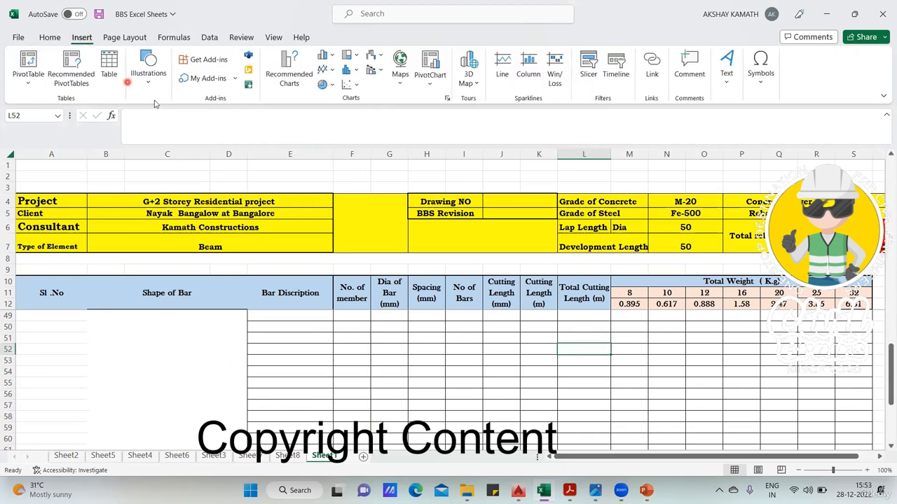
pyautogui.click(149, 74)
pyautogui.click(169, 137)
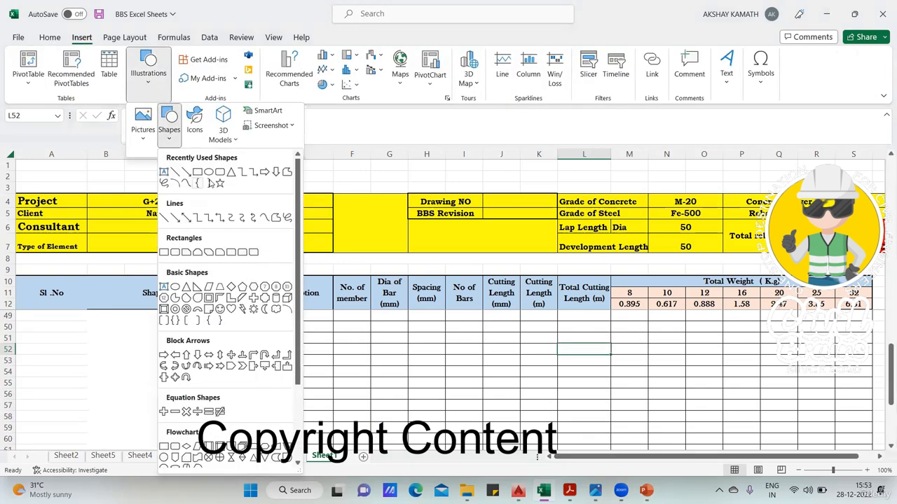
pyautogui.click(219, 172)
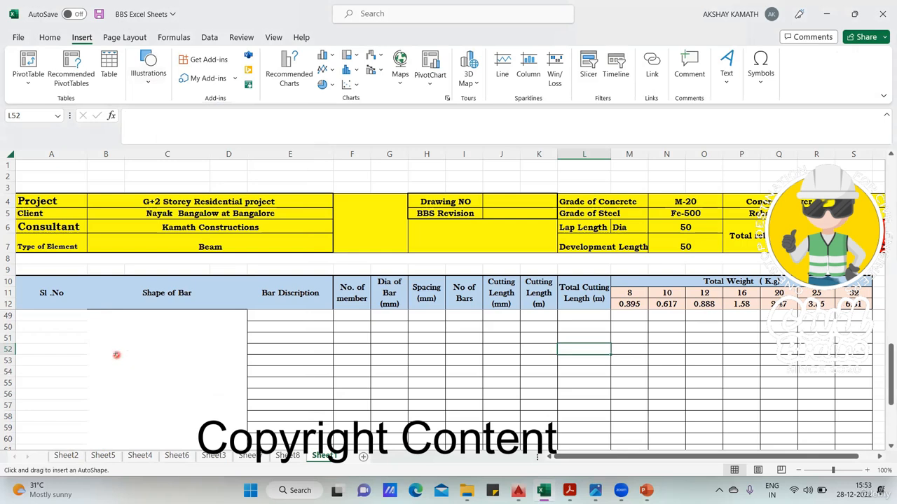
pyautogui.moveTo(131, 391); pyautogui.dragTo(176, 391)
pyautogui.click(207, 396)
# Give the rounded rectangle no fill and a red 4½ pt outline
pyautogui.click(300, 55)
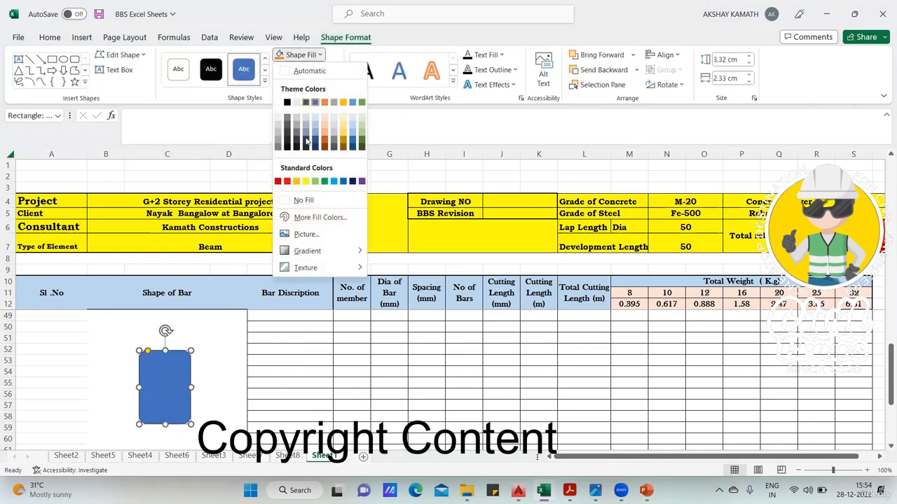
pyautogui.click(305, 201)
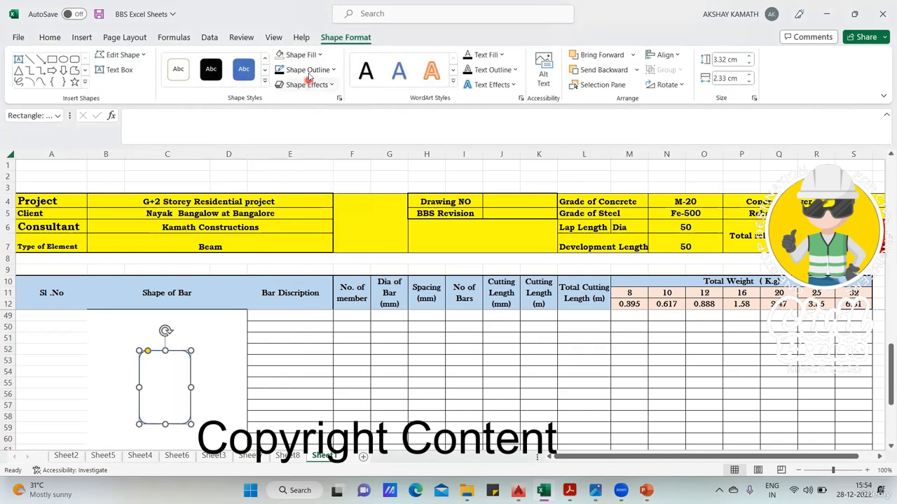
pyautogui.click(308, 70)
pyautogui.moveTo(305, 248)
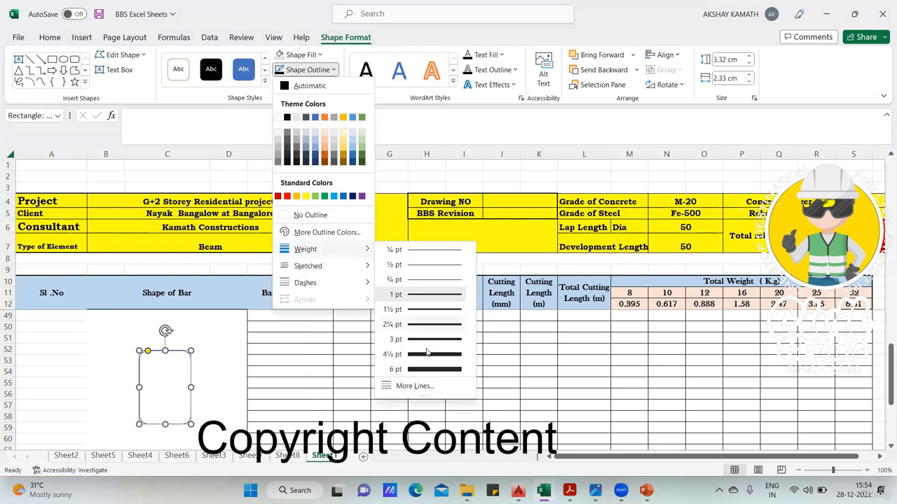
pyautogui.click(426, 355)
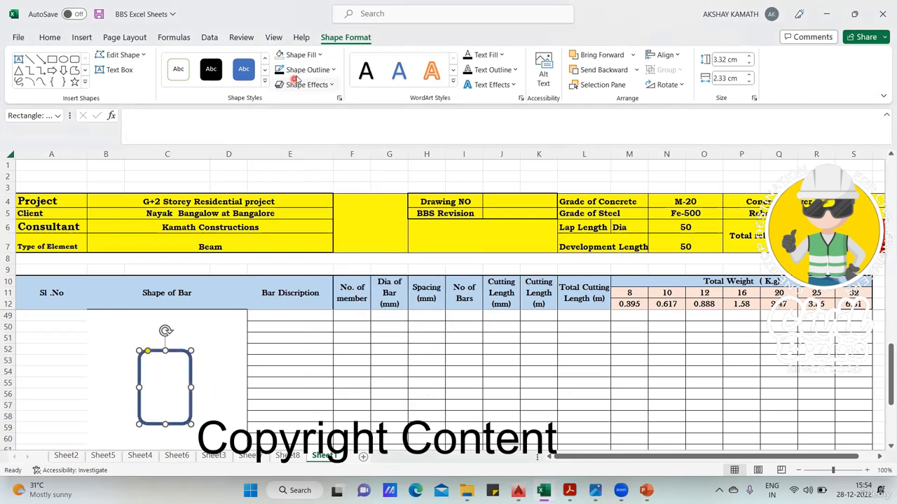
pyautogui.click(307, 69)
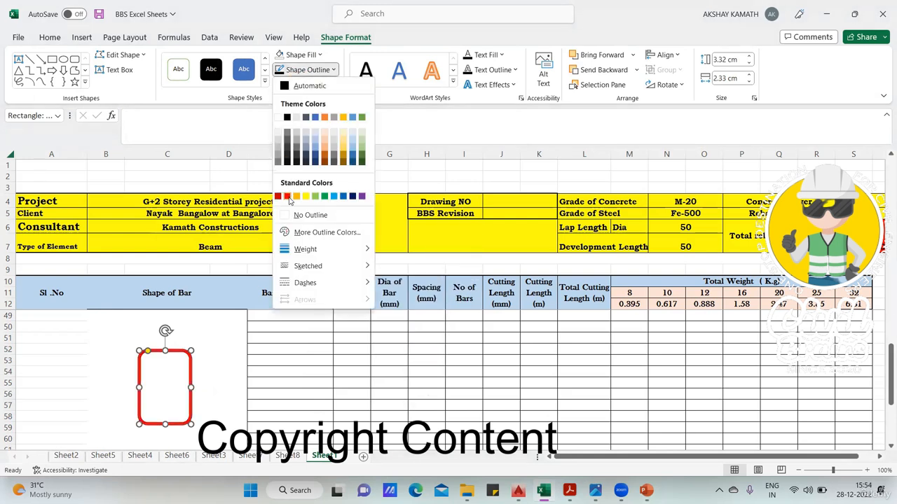
pyautogui.click(288, 198)
pyautogui.click(316, 344)
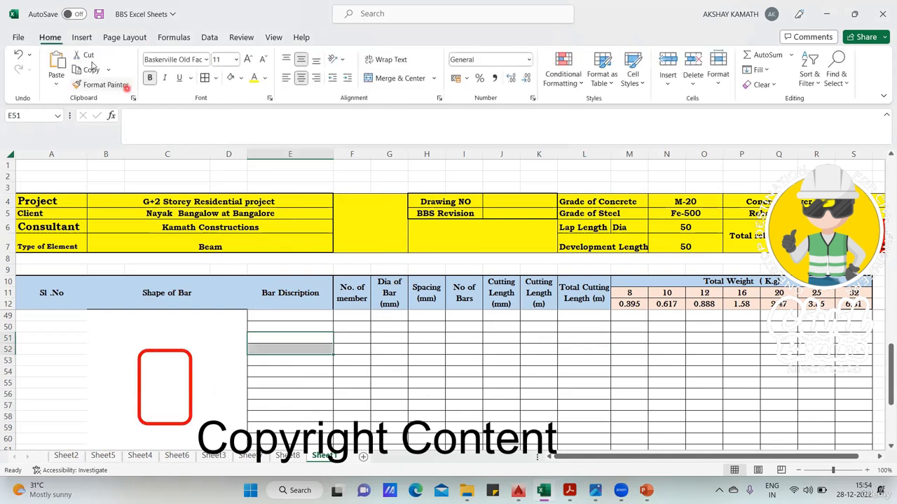
# Draw a small circle about 0.42 by 0.45 cm inside the upper-left corner of the red stirrup
pyautogui.click(82, 37)
pyautogui.click(153, 85)
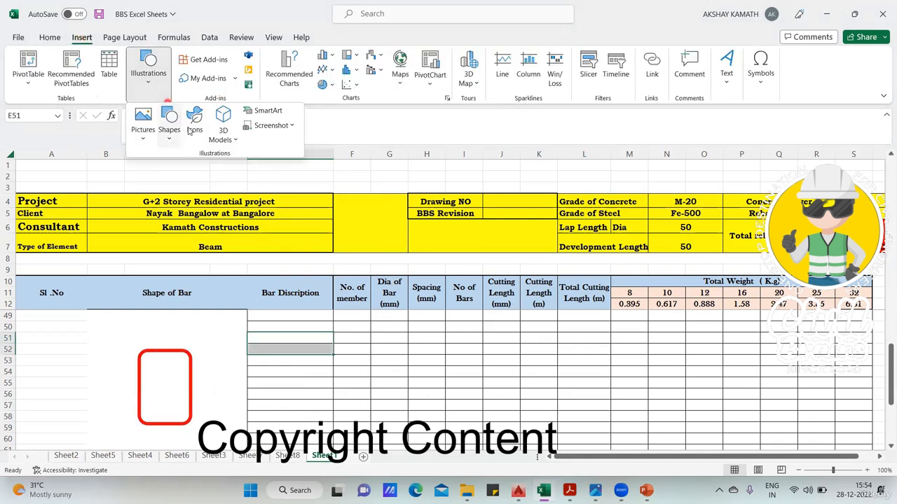
pyautogui.click(170, 131)
pyautogui.click(209, 173)
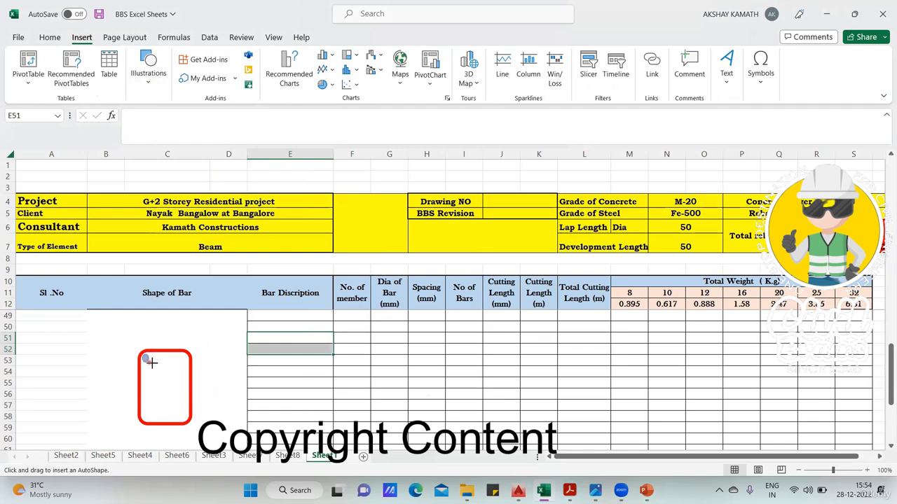
pyautogui.moveTo(142, 355); pyautogui.dragTo(152, 363)
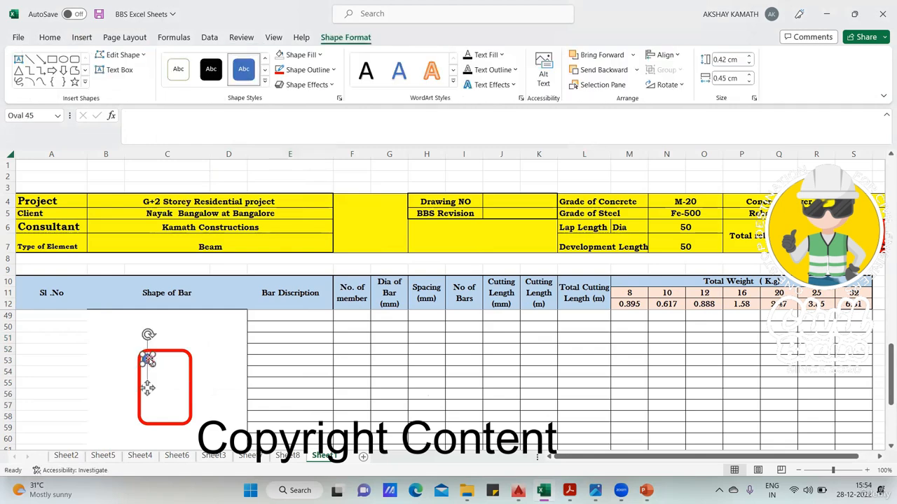
# Fill the small circle with light green and move it snugly into the stirrup's upper-left corner
pyautogui.click(298, 55)
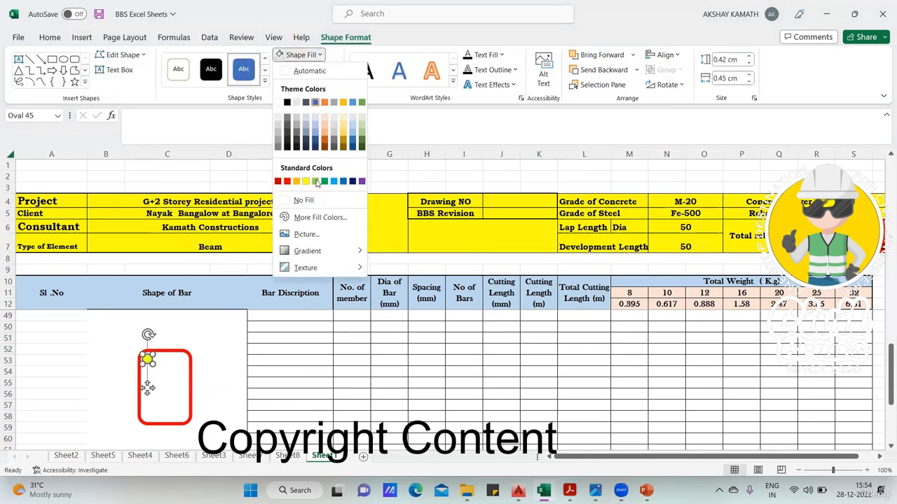
pyautogui.click(316, 182)
pyautogui.click(241, 383)
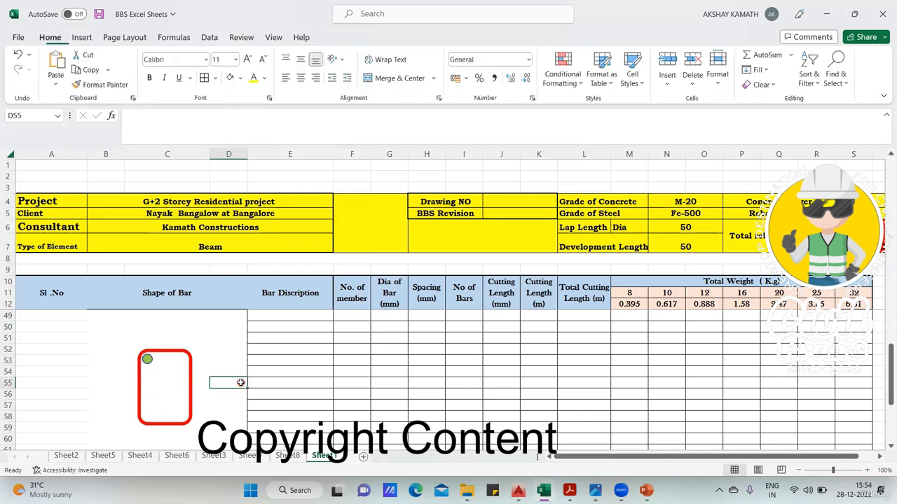
pyautogui.moveTo(147, 362); pyautogui.dragTo(144, 356)
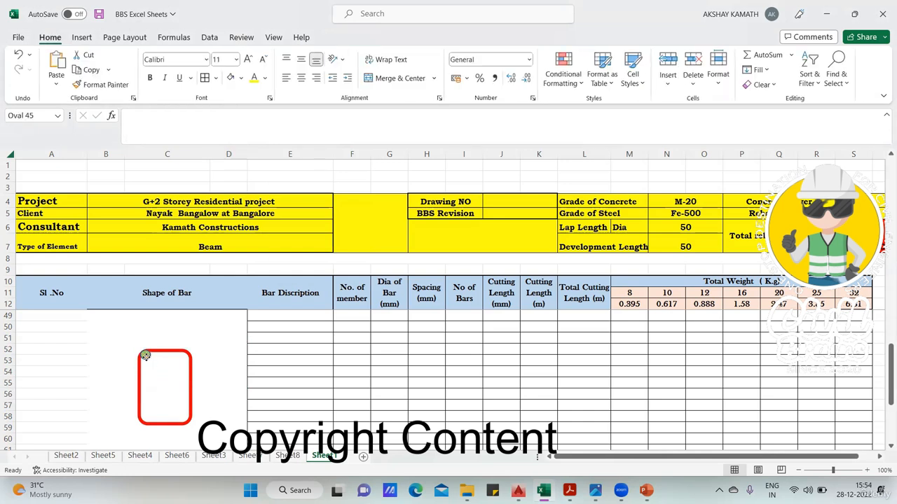
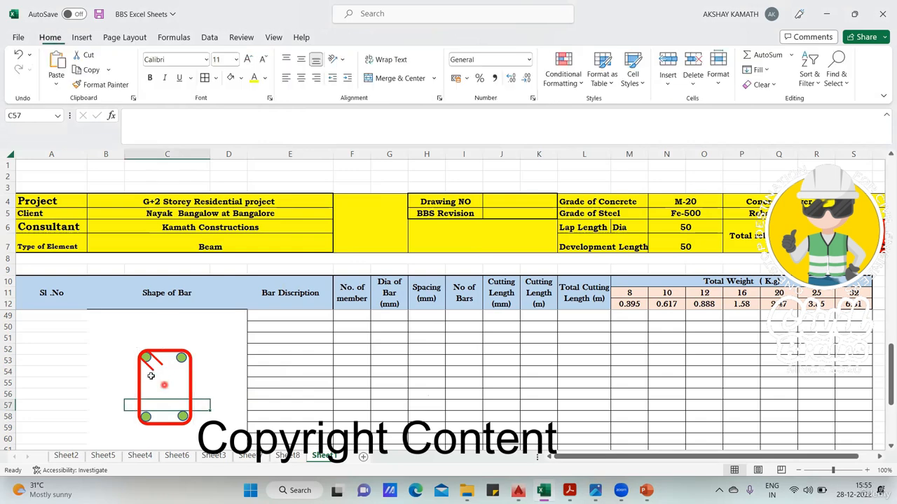
pyautogui.click(146, 358)
pyautogui.click(146, 357)
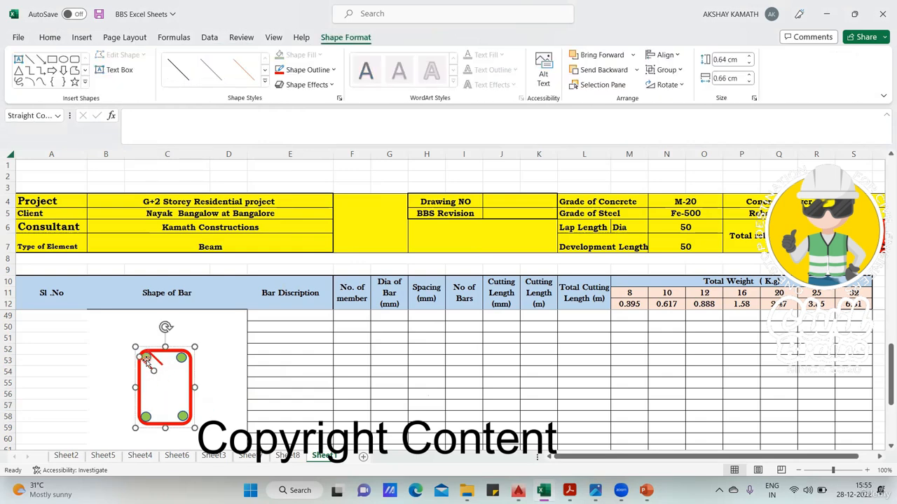
pyautogui.moveTo(165, 366); pyautogui.dragTo(185, 368)
pyautogui.click(215, 386)
pyautogui.click(147, 358)
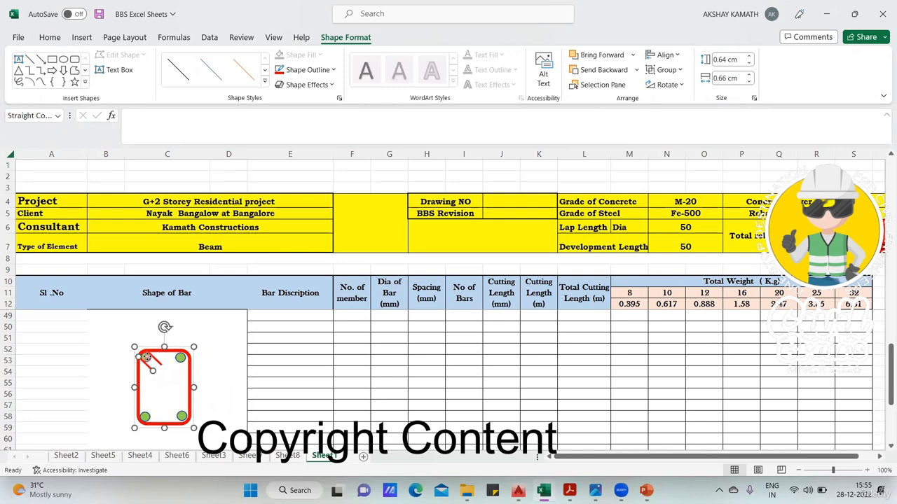
pyautogui.click(231, 384)
pyautogui.moveTo(189, 372); pyautogui.dragTo(190, 375)
pyautogui.click(217, 383)
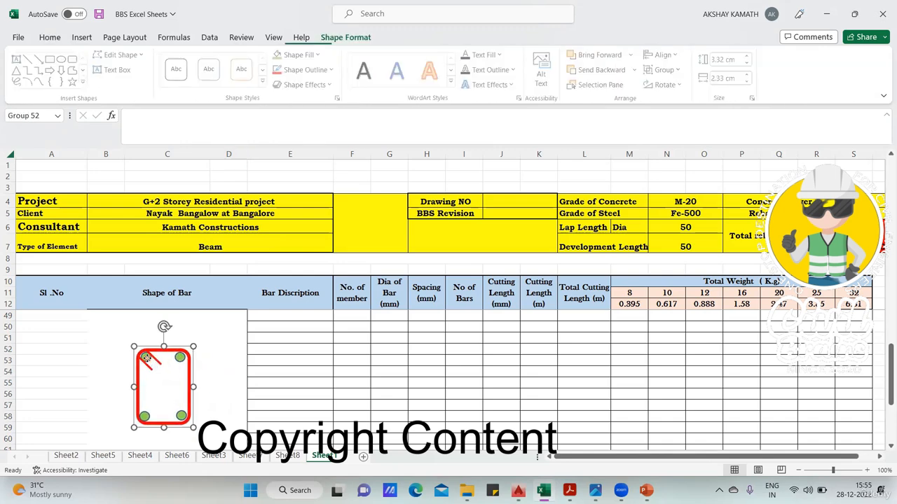
pyautogui.click(147, 359)
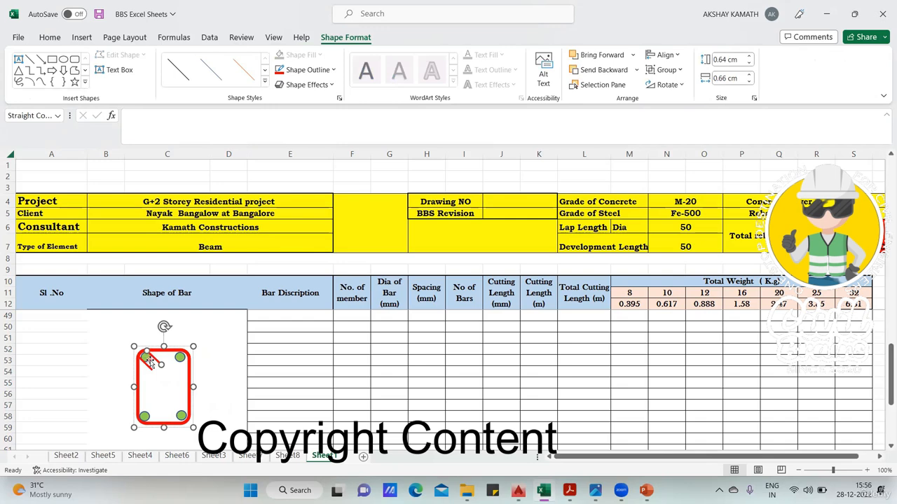
pyautogui.click(222, 379)
# Insert two blank rows at row 49, between the Extra Straight Bar entry and the stirrup sketch
pyautogui.scroll(3, 238, 388)
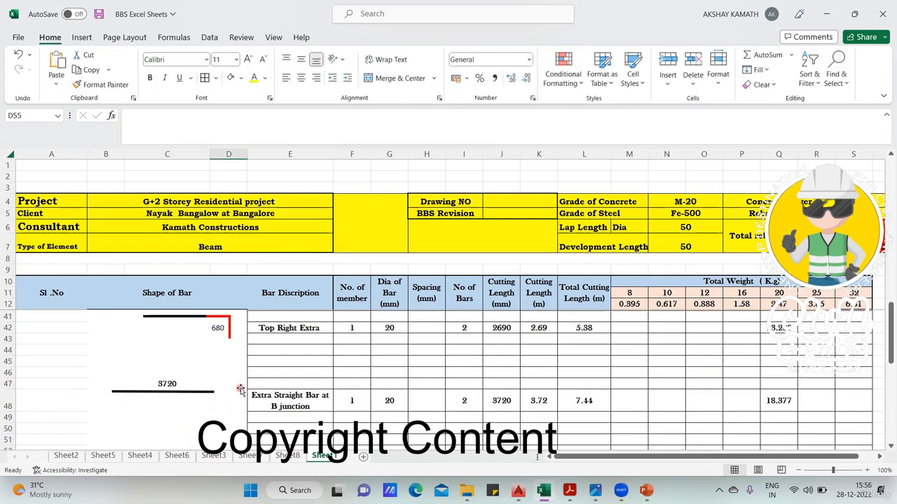
pyautogui.scroll(-2, 239, 390)
pyautogui.click(8, 360)
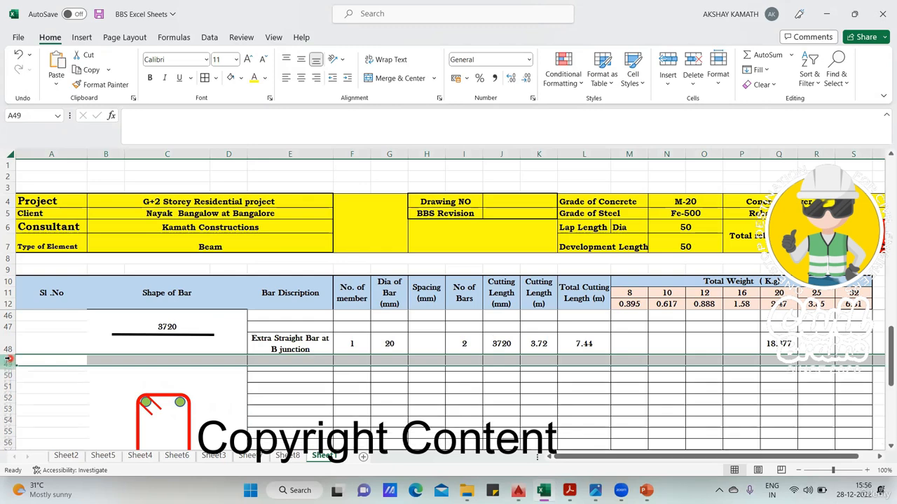
pyautogui.hotkey('ctrl', 'shift', '+')
pyautogui.hotkey('ctrl', 'shift', '+')
# Merge rows 51 and 52 separately in columns B, C and D, and give each merged cell thick outside borders
pyautogui.scroll(-1, 21, 372)
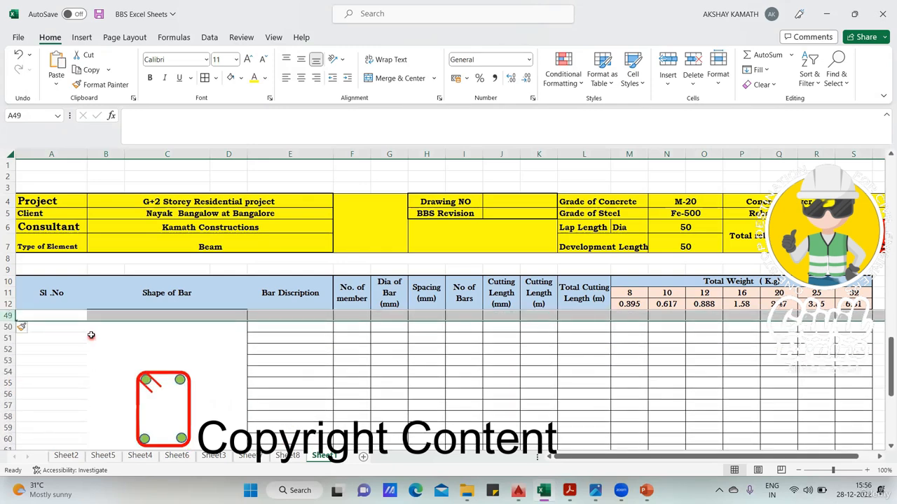
pyautogui.moveTo(92, 335); pyautogui.dragTo(141, 348)
pyautogui.moveTo(221, 337); pyautogui.dragTo(229, 349)
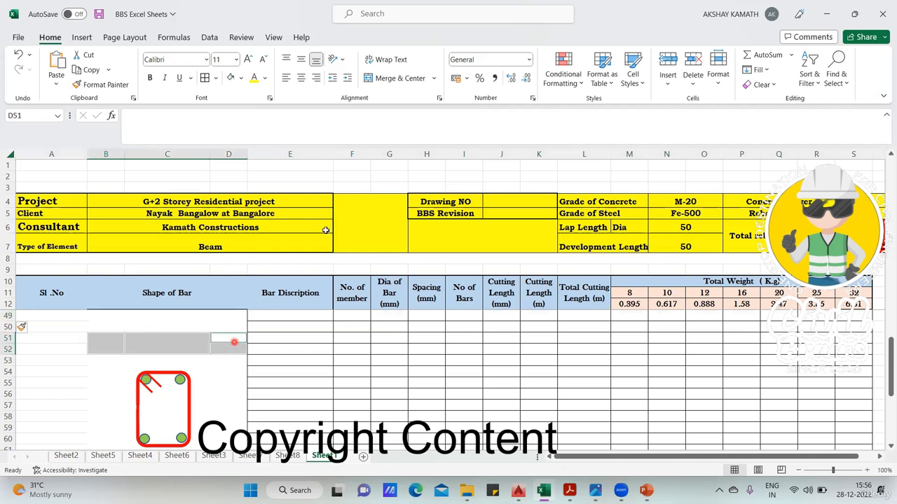
pyautogui.click(393, 79)
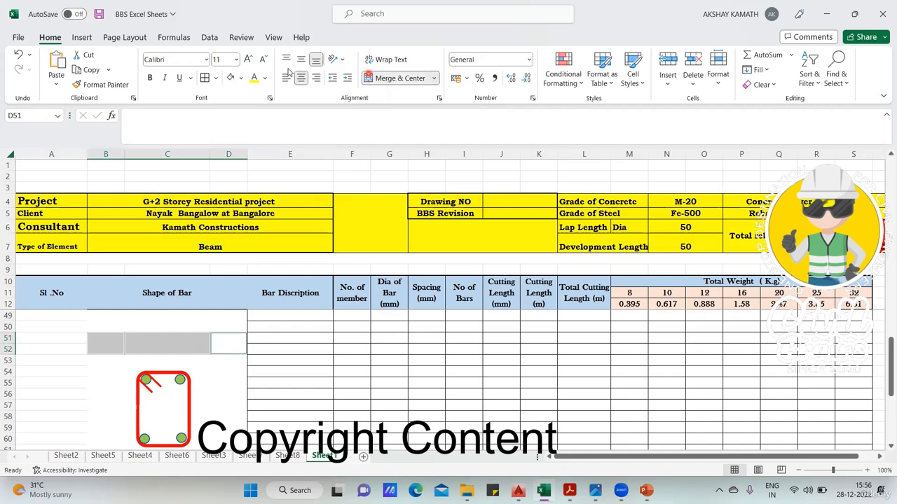
pyautogui.click(215, 78)
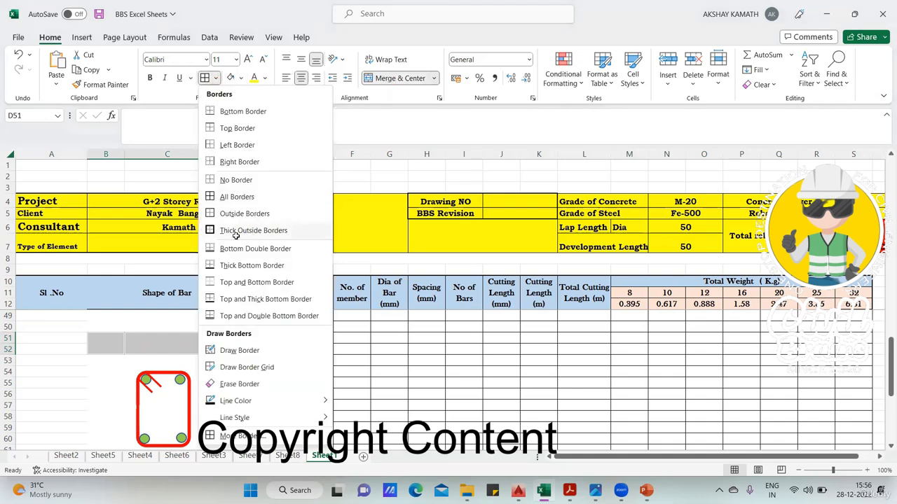
pyautogui.click(235, 230)
pyautogui.click(286, 344)
# Enter the label Beam Size in B51, 300 in C51 and 400 in D51
pyautogui.doubleClick(117, 349)
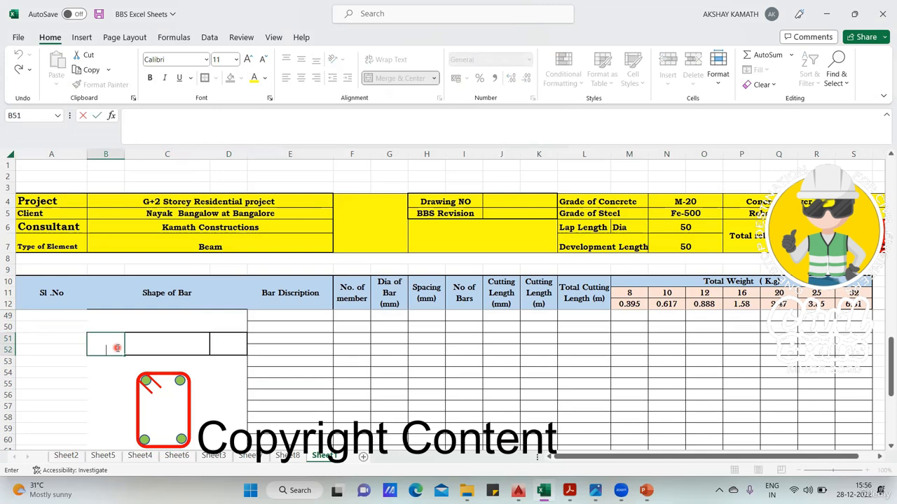
pyautogui.click(287, 457)
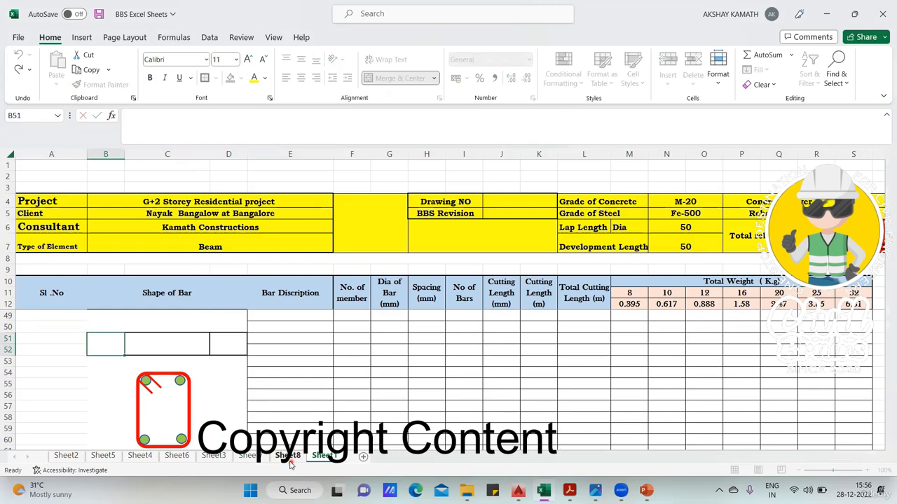
pyautogui.click(324, 458)
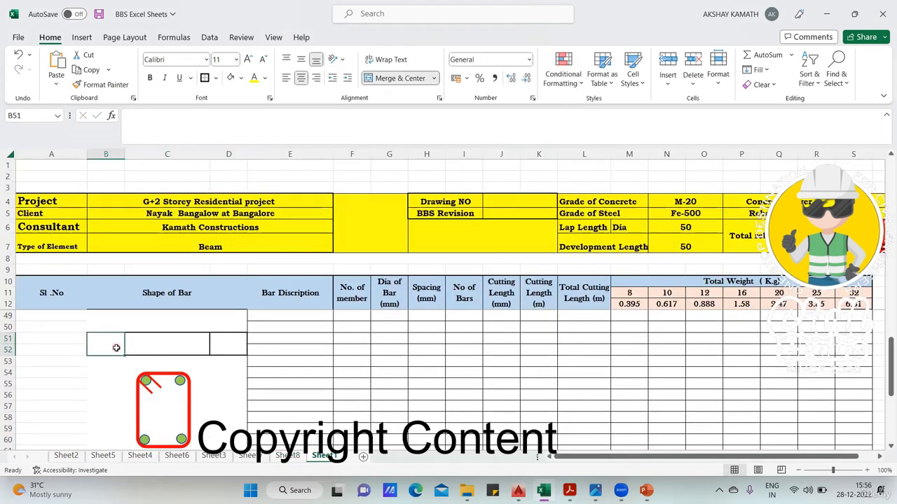
pyautogui.doubleClick(117, 350)
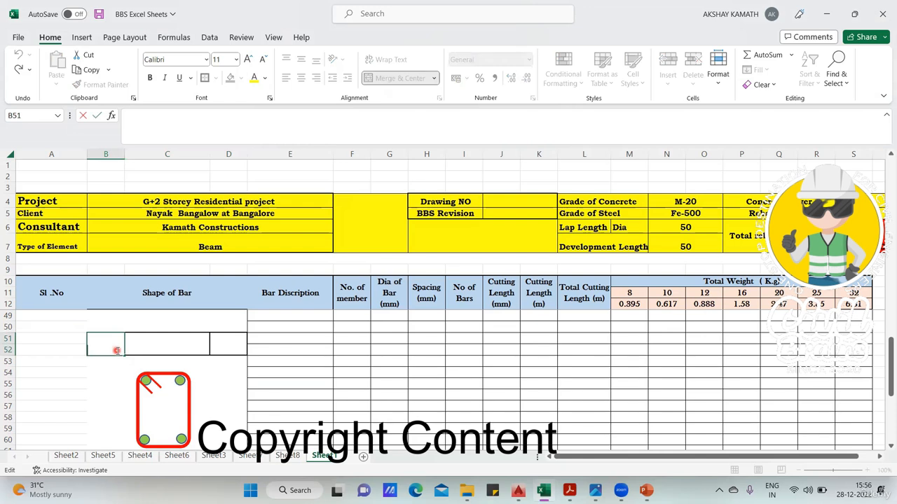
pyautogui.write('BEam Size')
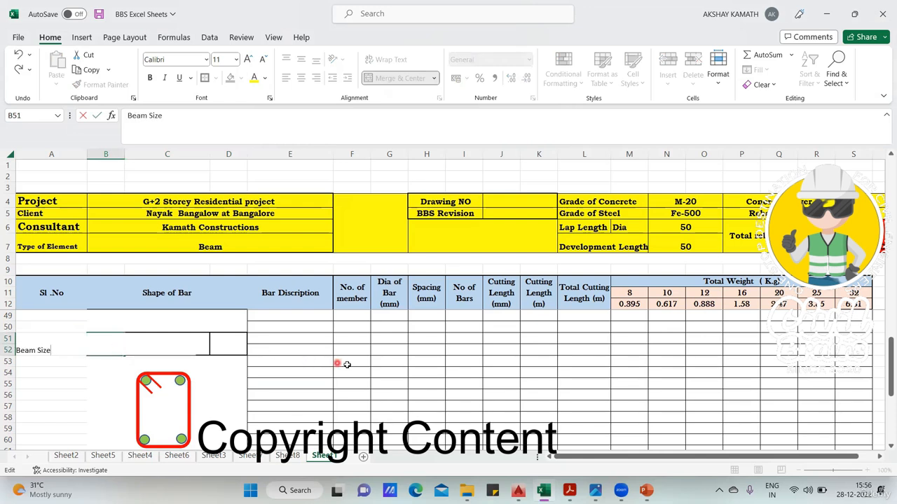
pyautogui.click(344, 363)
pyautogui.click(153, 344)
pyautogui.doubleClick(153, 345)
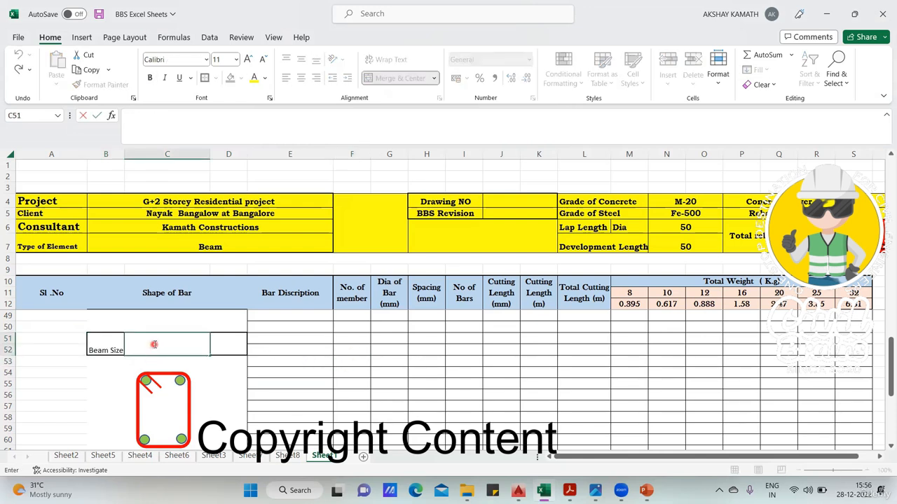
pyautogui.write('300')
pyautogui.click(237, 348)
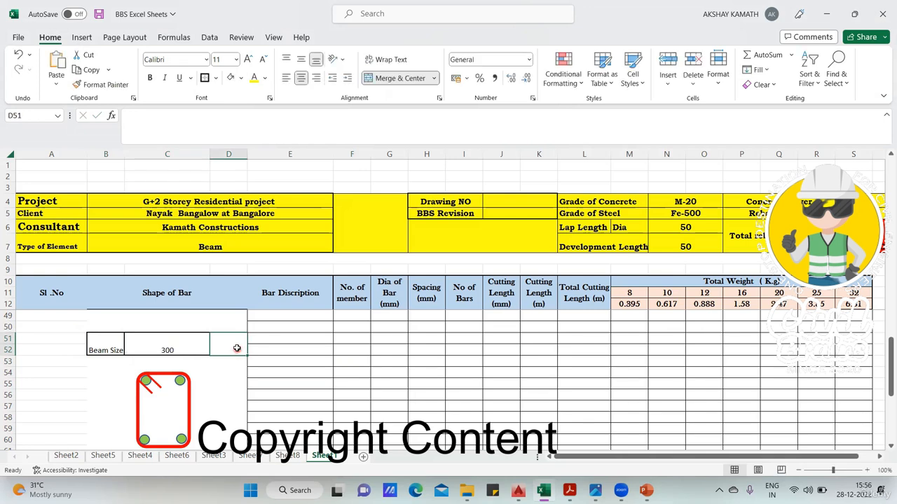
pyautogui.write('400')
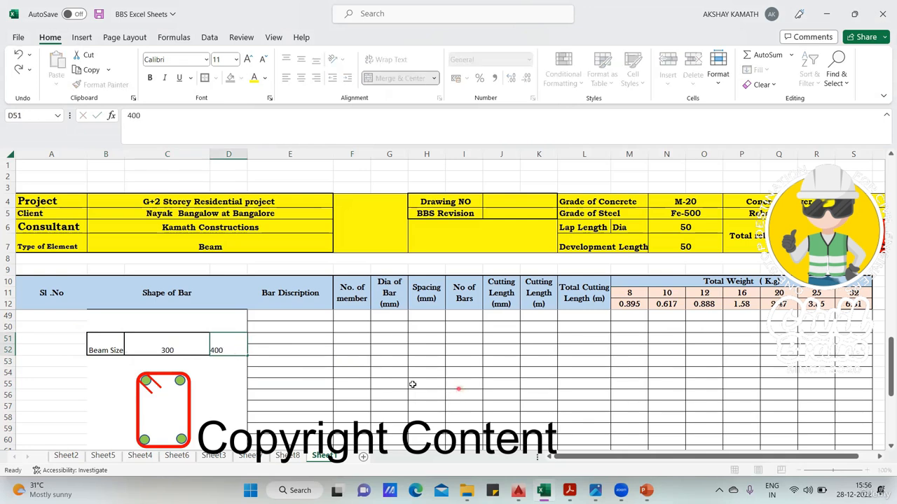
# Format the beam size cells as bold, middle-aligned Baskerville Old Face, and widen column B to fit the label
pyautogui.moveTo(105, 343); pyautogui.dragTo(219, 351)
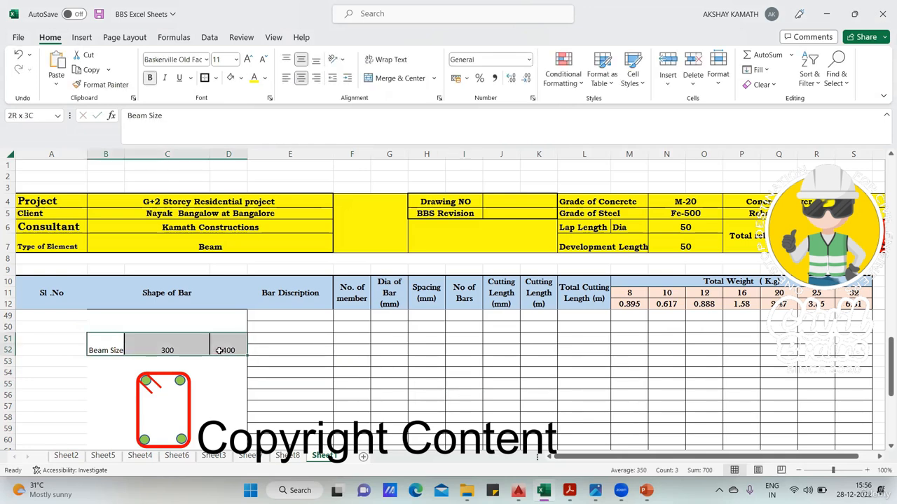
pyautogui.click(149, 77)
pyautogui.click(300, 59)
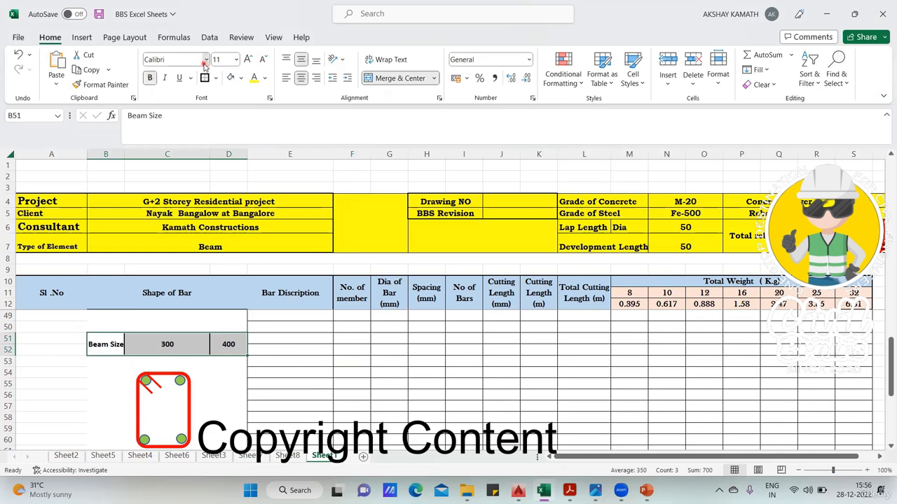
pyautogui.click(205, 59)
pyautogui.scroll(-8, 219, 328)
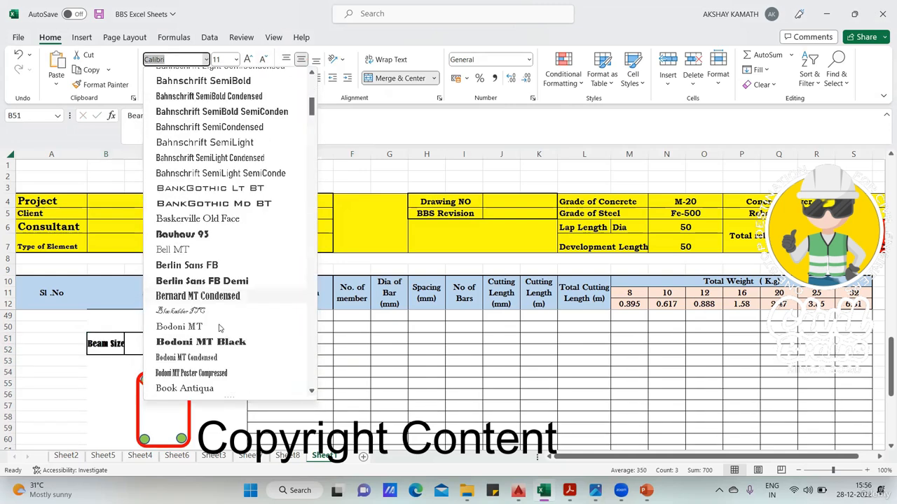
pyautogui.click(223, 218)
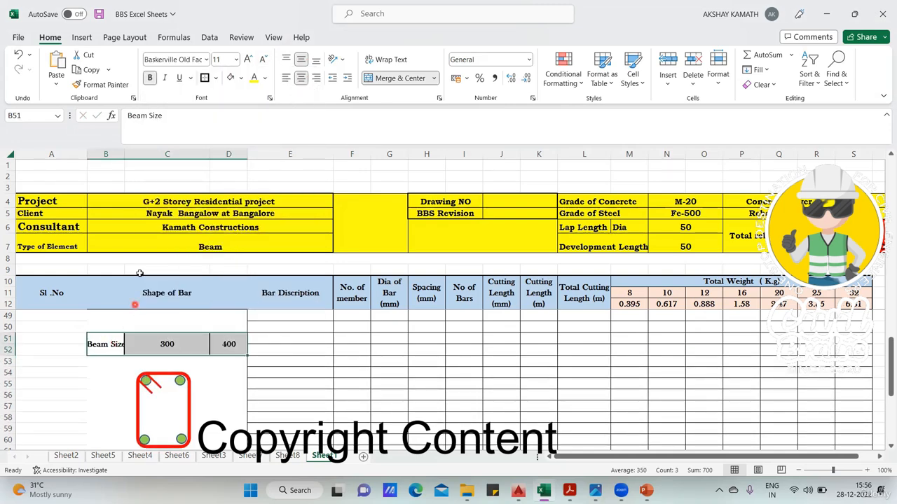
pyautogui.moveTo(127, 154); pyautogui.dragTo(135, 154)
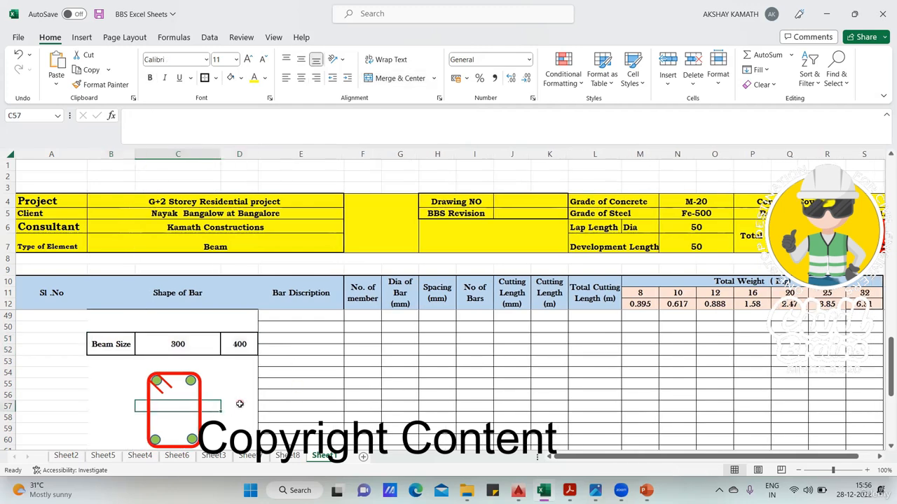
# Move the red stirrup down away from the beam size row and realign the green circle with its upper-left corner
pyautogui.scroll(-1, 231, 407)
pyautogui.scroll(1, 231, 406)
pyautogui.click(202, 394)
pyautogui.moveTo(202, 395); pyautogui.dragTo(201, 413)
pyautogui.scroll(-2, 228, 398)
pyautogui.scroll(2, 175, 340)
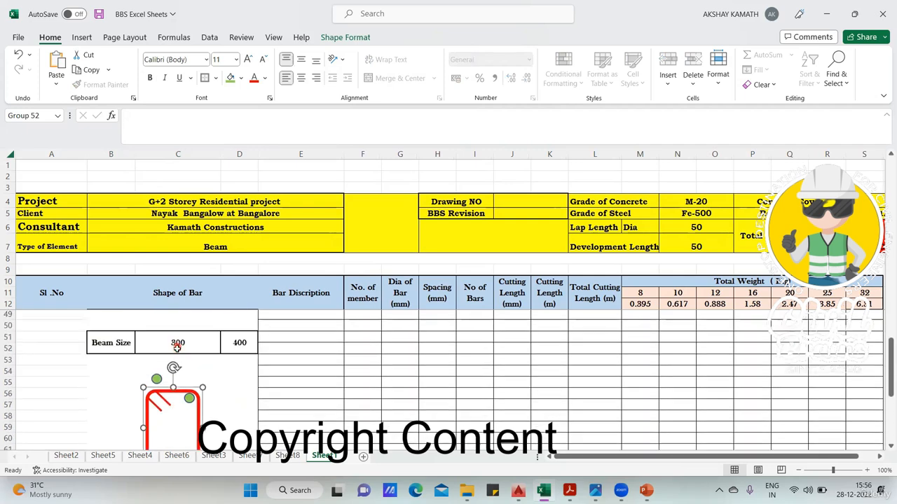
pyautogui.moveTo(158, 381); pyautogui.dragTo(155, 401)
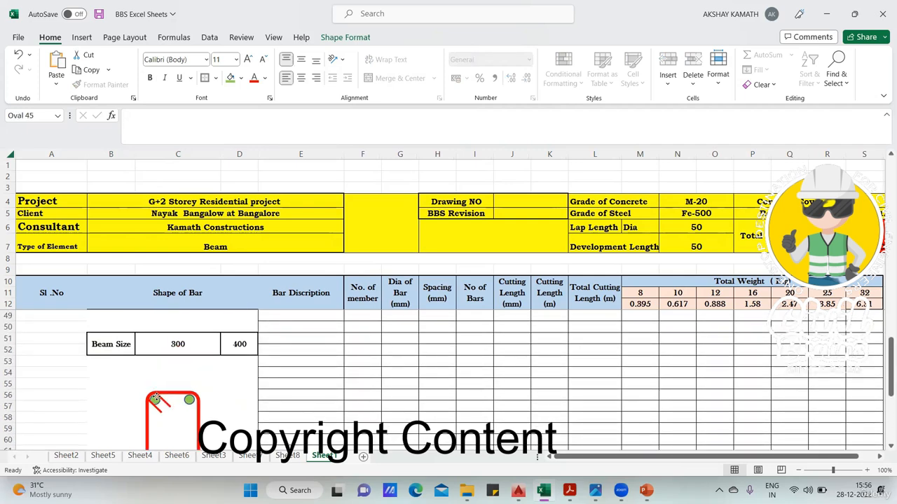
# Enter the bar description Stirrups in S1 Portion in E57, beside the stirrup sketch
pyautogui.scroll(-1, 292, 410)
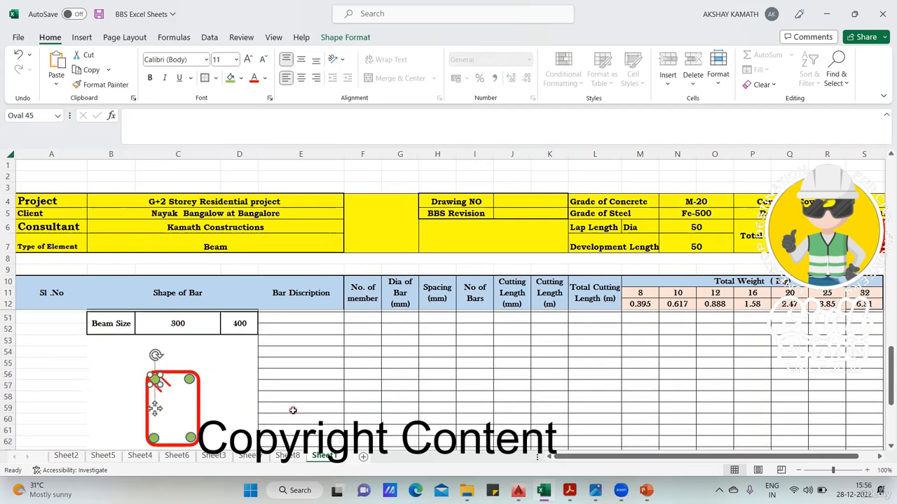
pyautogui.click(283, 382)
pyautogui.click(289, 370)
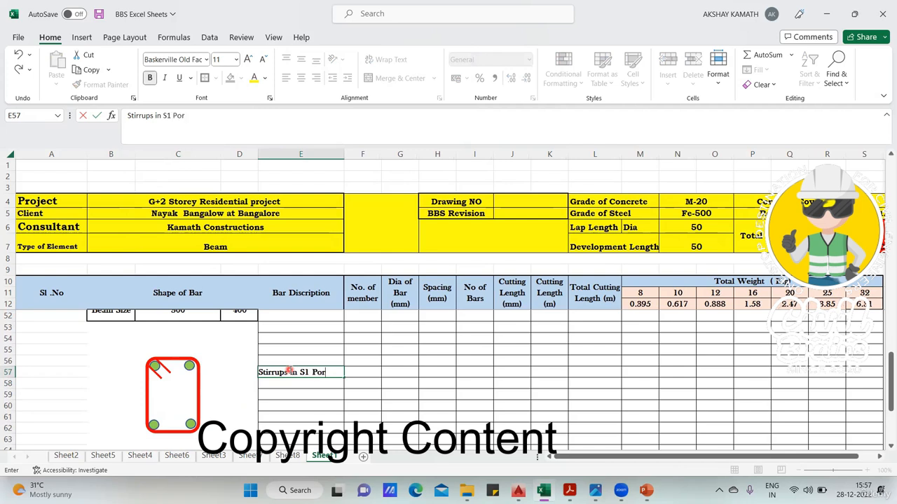
pyautogui.write('Stirrups in S1 Portion')
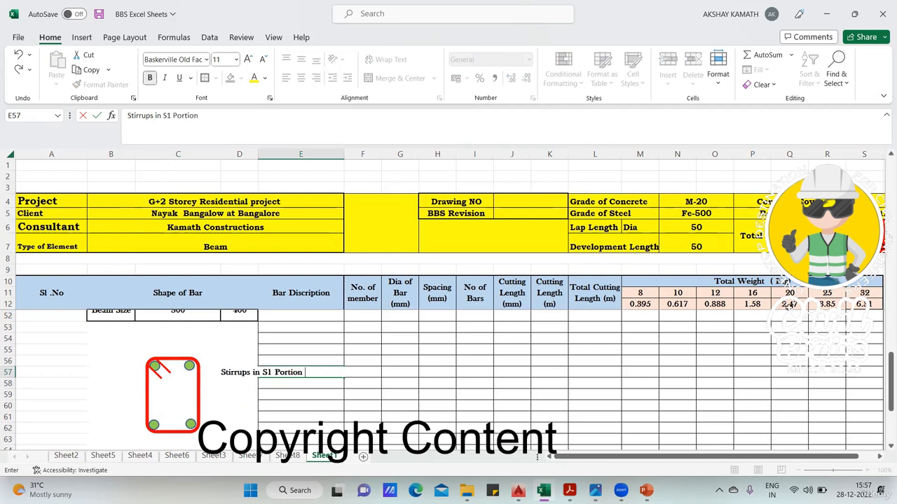
pyautogui.click(525, 373)
# Fill in the S1 stirrup row with 1 member, an 8 mm bar diameter and 100 mm spacing
pyautogui.click(372, 375)
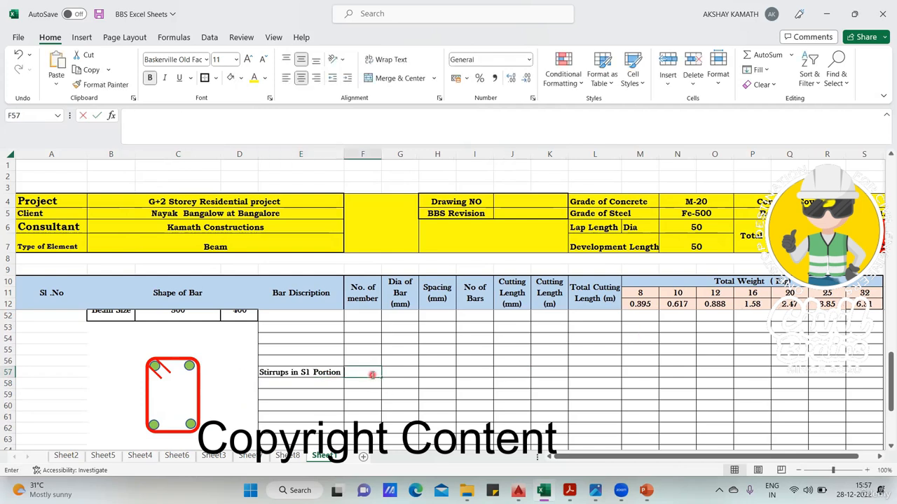
pyautogui.write('1')
pyautogui.click(434, 373)
pyautogui.click(413, 372)
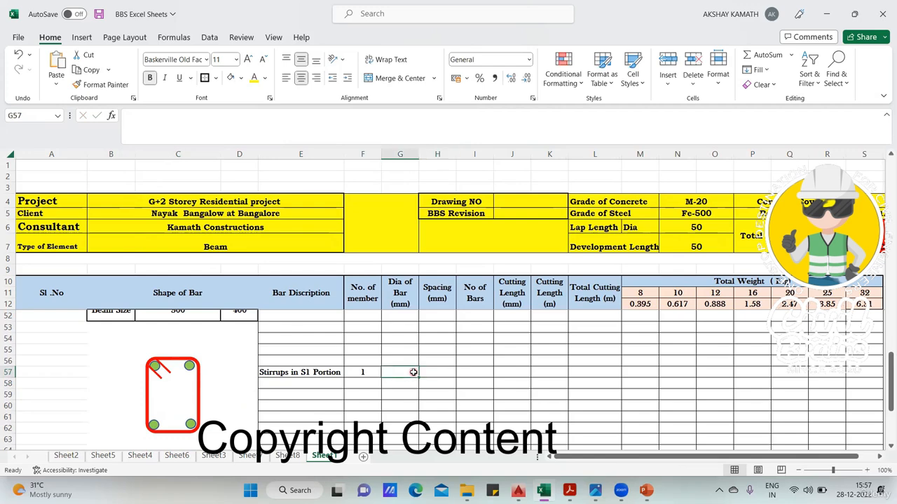
pyautogui.write('8')
pyautogui.click(440, 372)
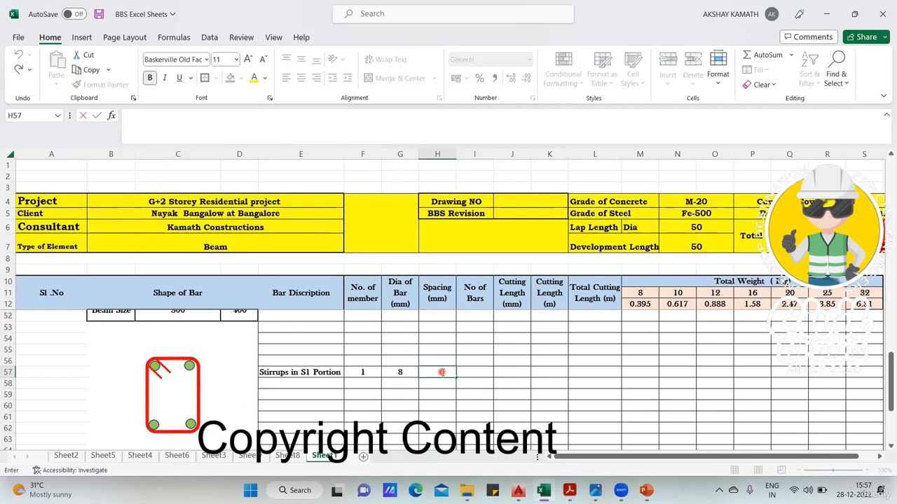
pyautogui.write('100')
pyautogui.click(491, 370)
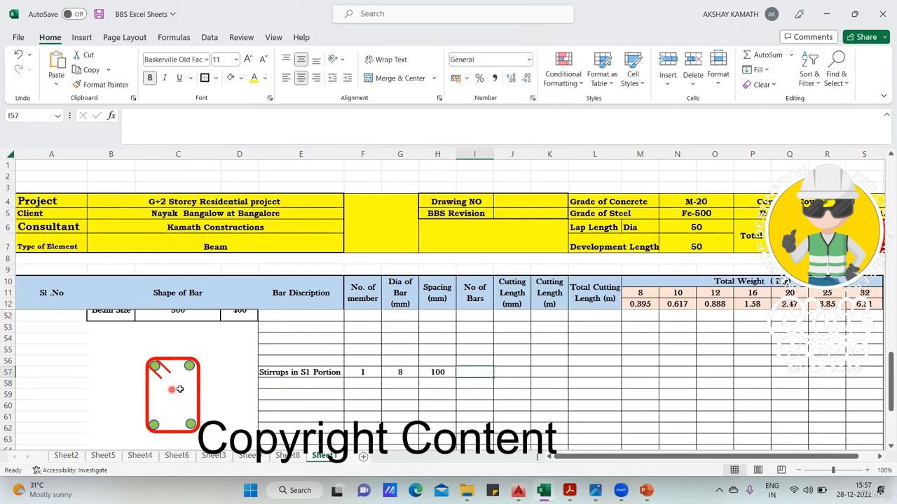
# Calculate the stirrup's top width in C55 with the formula +C51-25-25-G57, and centre the value in its cell
pyautogui.scroll(2, 181, 375)
pyautogui.scroll(-2, 179, 372)
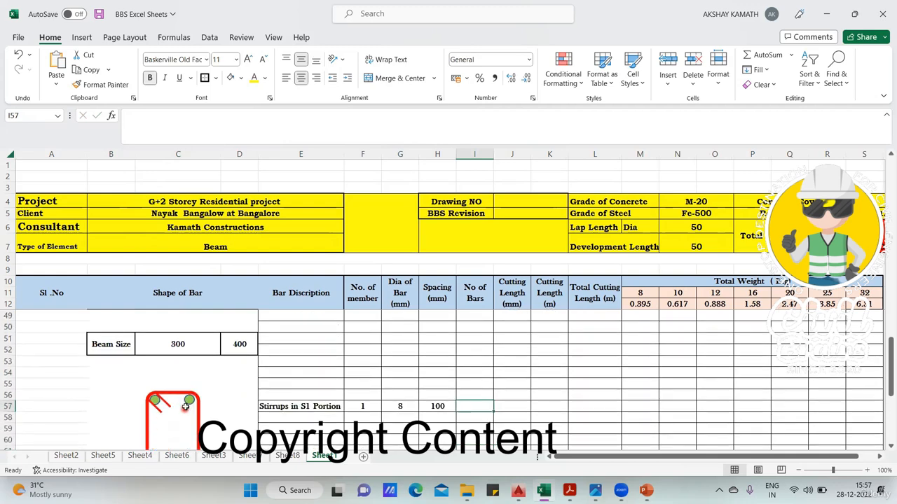
pyautogui.click(173, 349)
pyautogui.write('+')
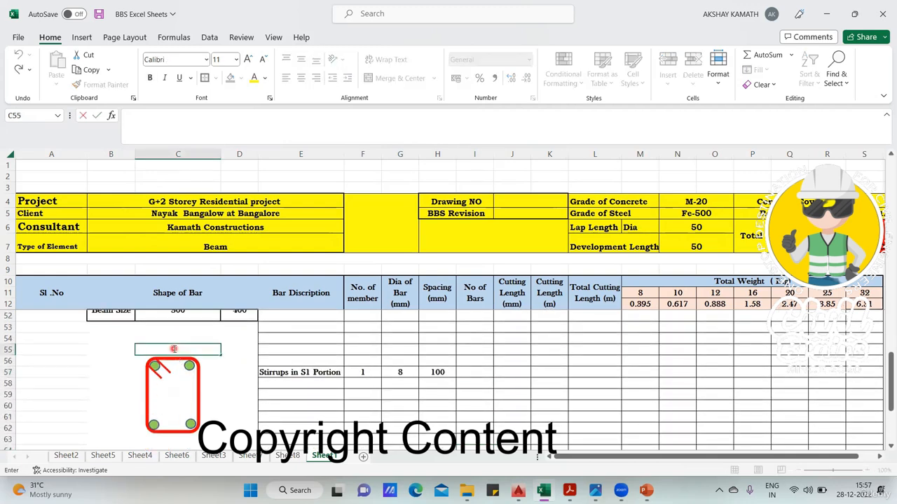
pyautogui.scroll(1, 173, 349)
pyautogui.click(180, 344)
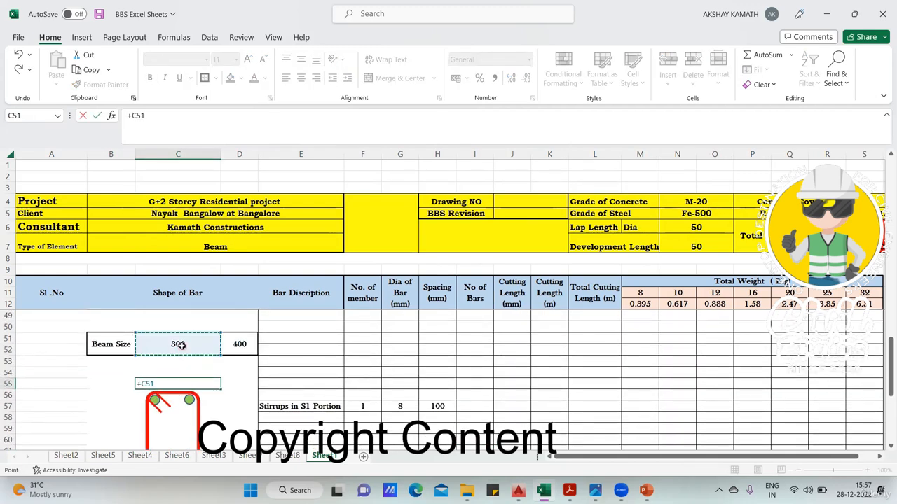
pyautogui.write('-25-25-')
pyautogui.click(401, 407)
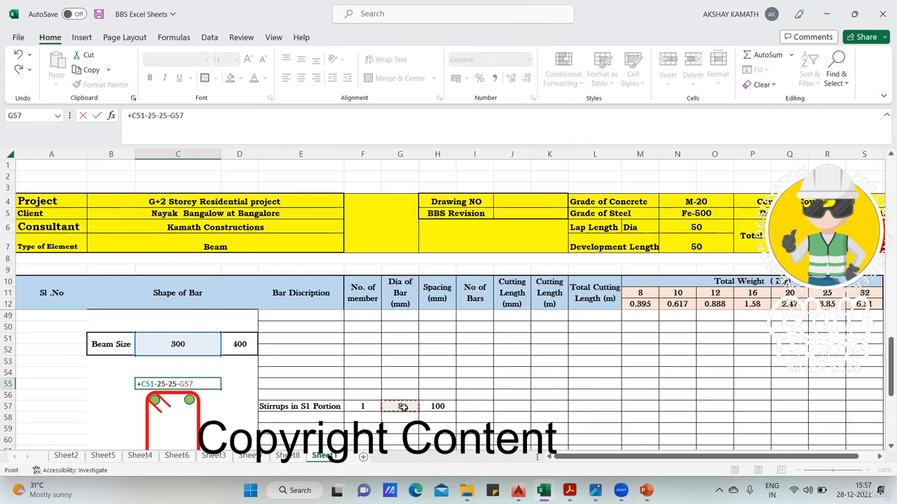
pyautogui.press('Return')
pyautogui.scroll(-2, 401, 399)
pyautogui.scroll(1, 231, 351)
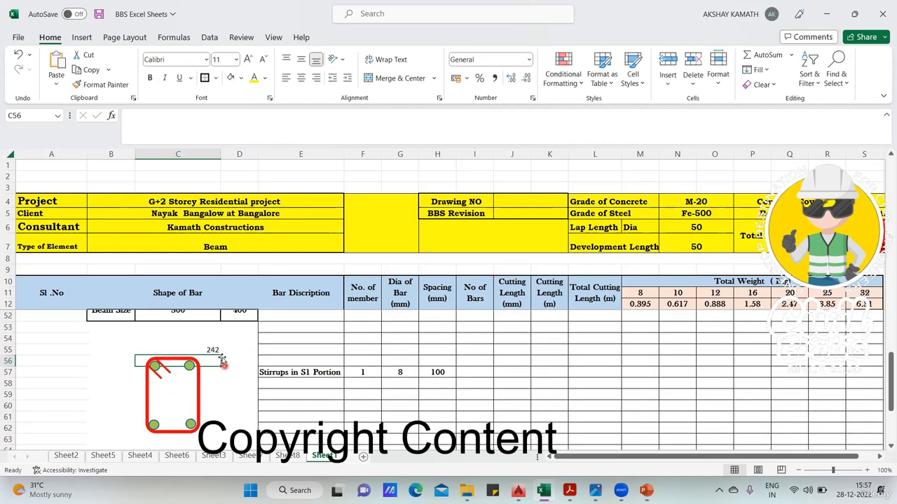
pyautogui.click(217, 351)
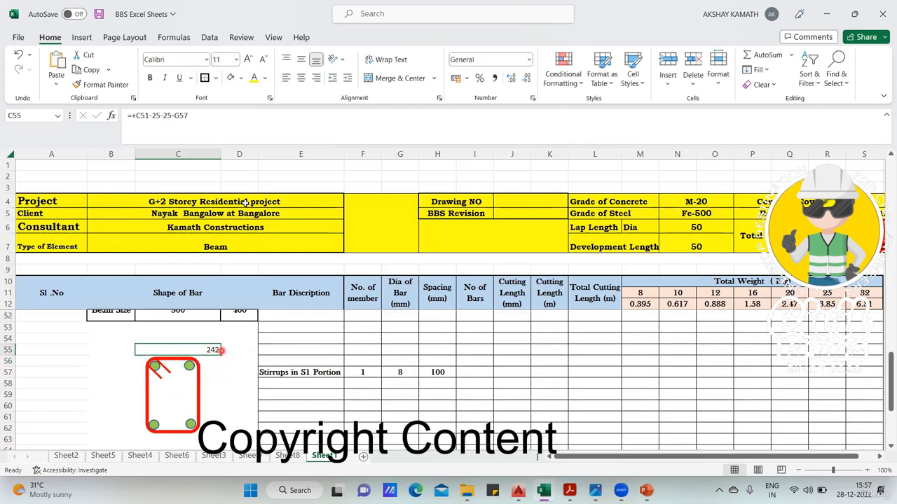
pyautogui.click(302, 79)
# Link the stirrup's bottom width in C63 to the top width with the formula +C55, and centre the value
pyautogui.scroll(-1, 189, 406)
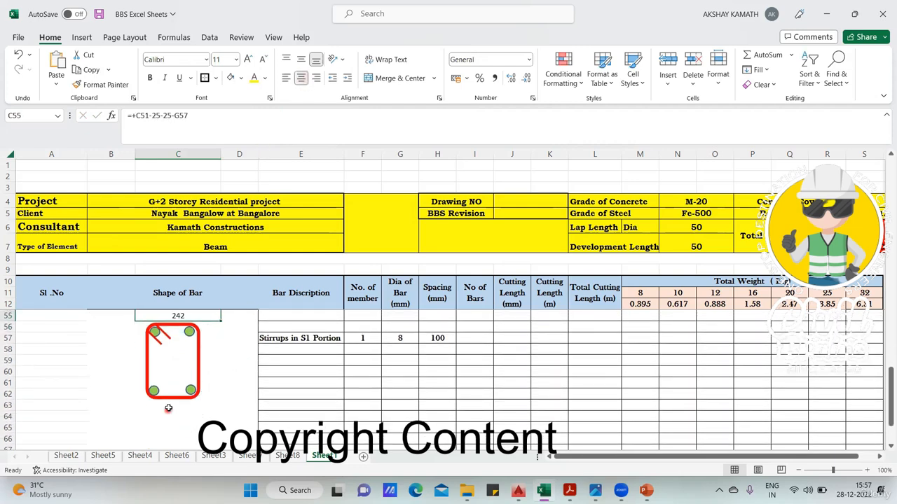
pyautogui.click(168, 406)
pyautogui.doubleClick(169, 406)
pyautogui.write('+')
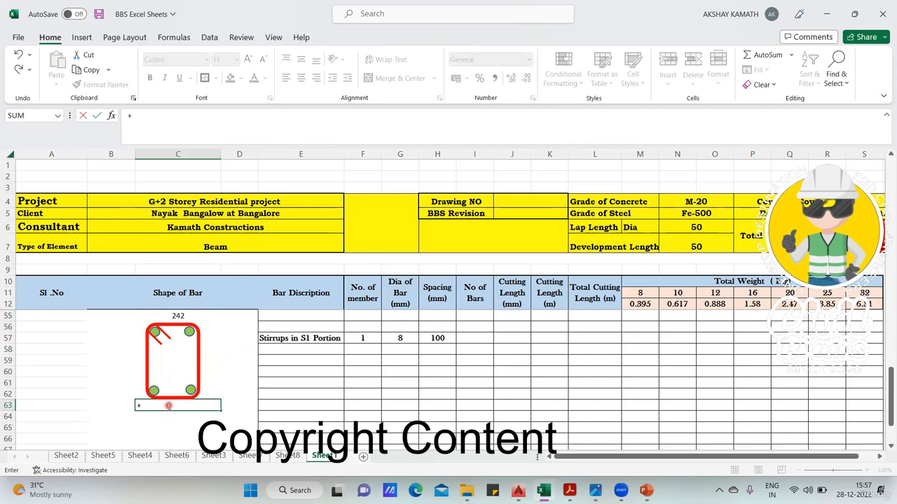
pyautogui.scroll(2, 184, 390)
pyautogui.click(176, 377)
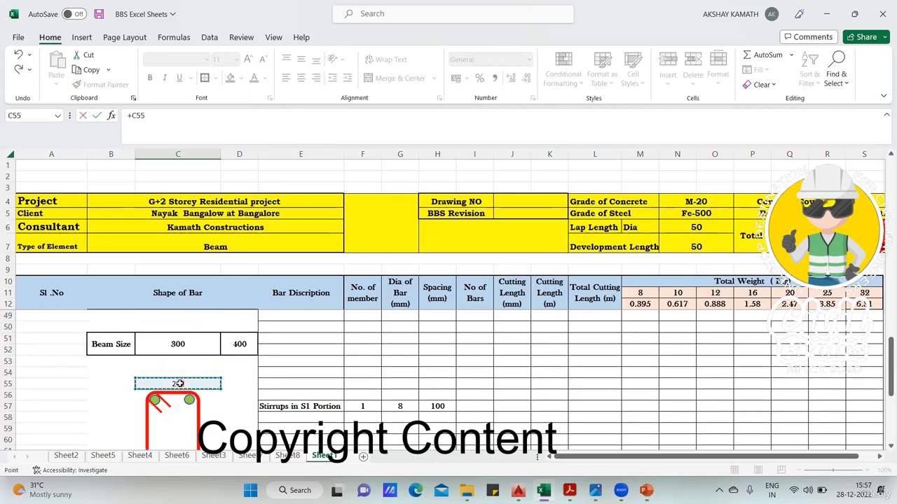
pyautogui.press('Return')
pyautogui.click(212, 428)
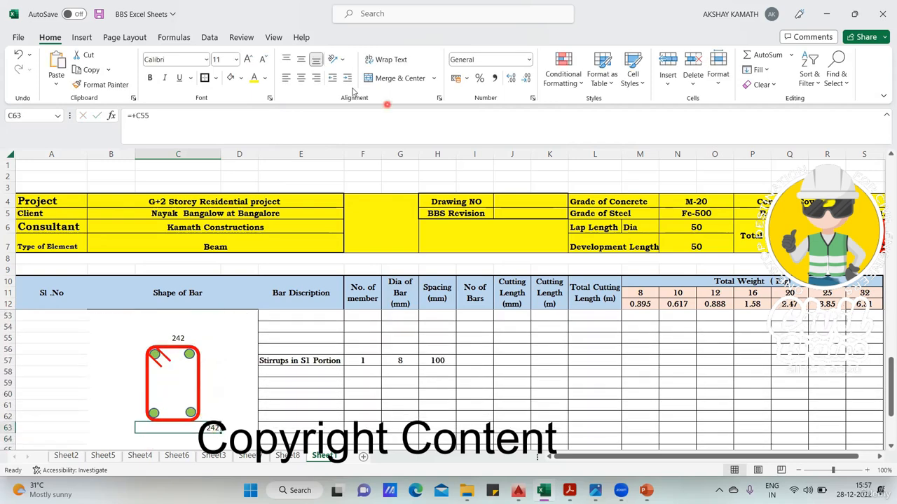
pyautogui.click(302, 79)
pyautogui.click(286, 79)
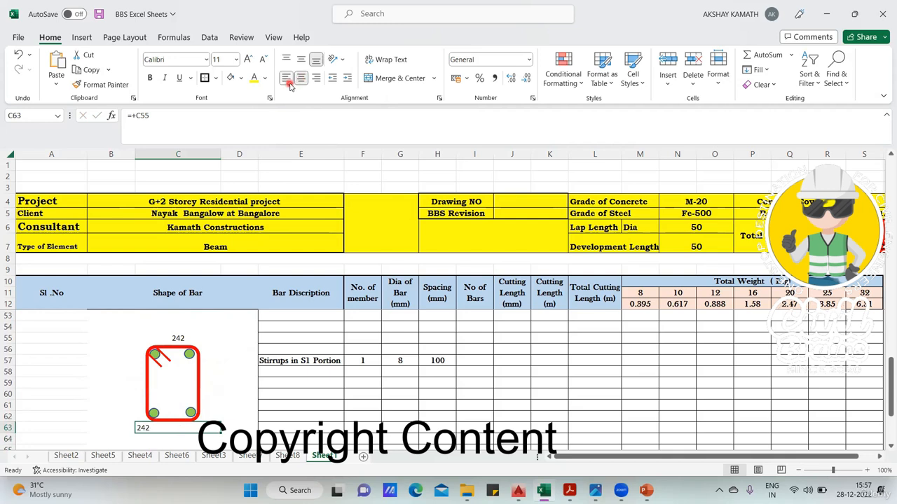
pyautogui.click(301, 79)
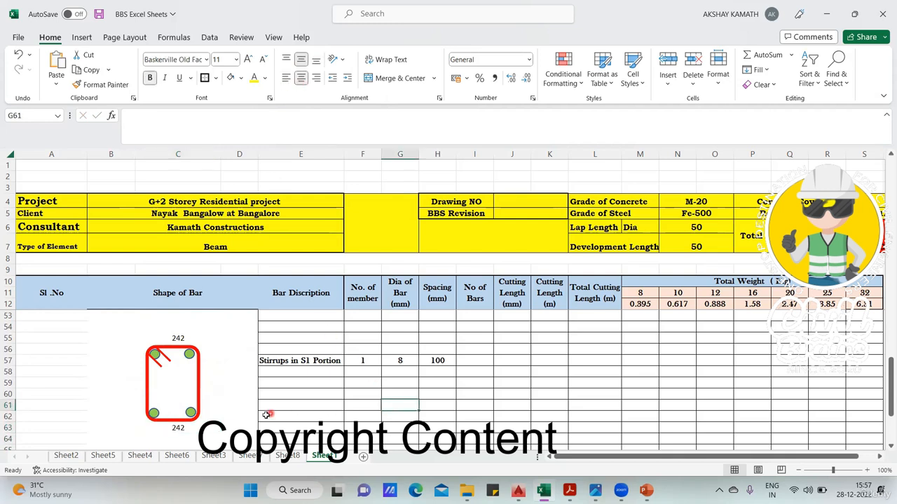
# Shift the red stirrup and its green corner circles slightly to the right within the Shape of Bar sketch
pyautogui.click(201, 394)
pyautogui.moveTo(201, 394); pyautogui.dragTo(207, 393)
pyautogui.moveTo(160, 354)
pyautogui.mouseDown()
pyautogui.moveTo(168, 373)
pyautogui.moveTo(163, 358)
pyautogui.mouseUp()
pyautogui.click(159, 356)
pyautogui.click(159, 355)
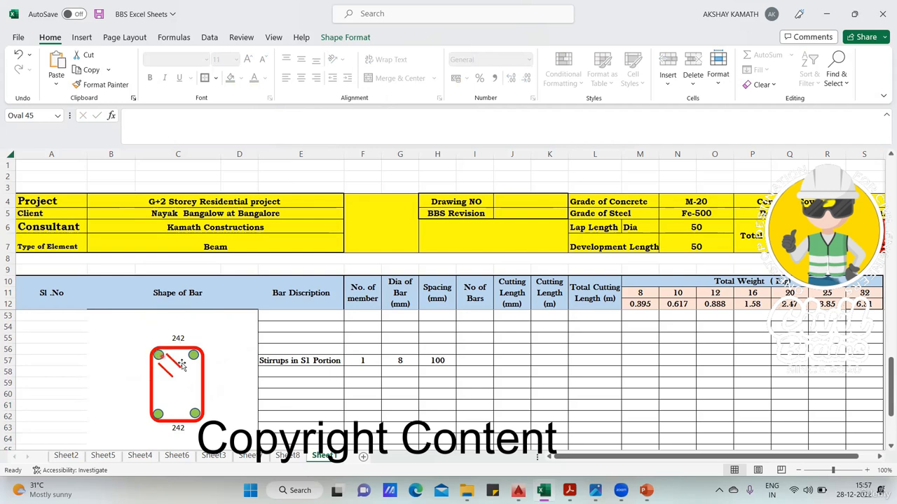
pyautogui.moveTo(176, 366); pyautogui.dragTo(178, 367)
pyautogui.click(225, 371)
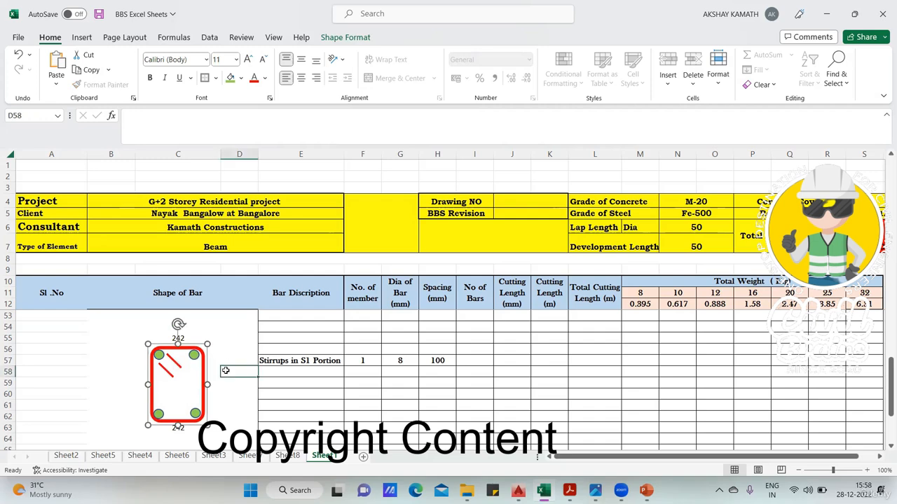
# Move the two red hook lines back onto the green circle at the stirrup's upper-left corner
pyautogui.click(178, 369)
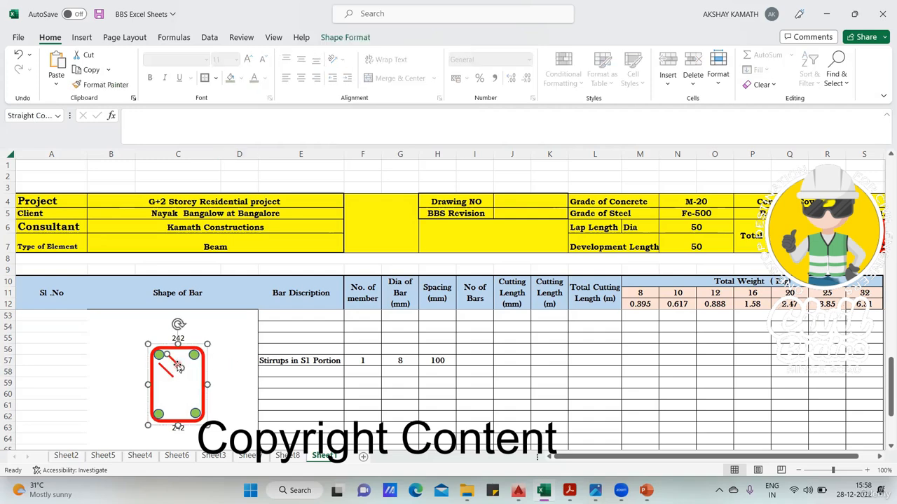
pyautogui.click(249, 393)
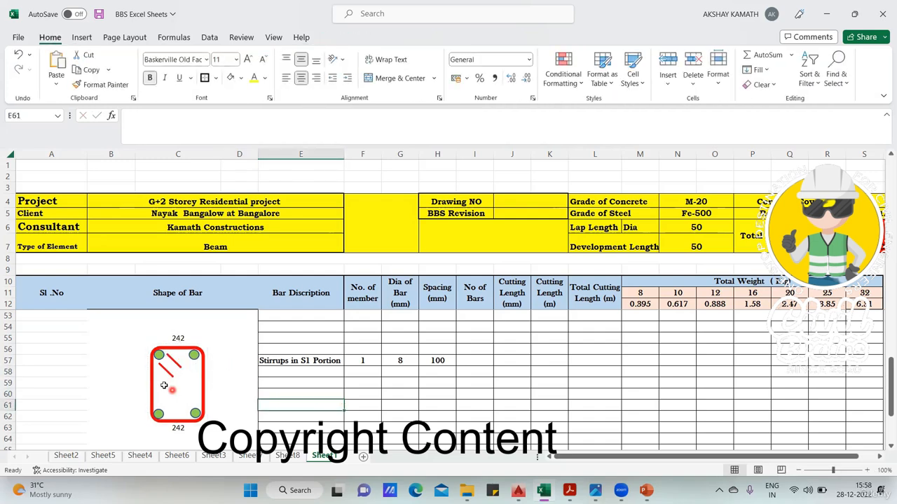
pyautogui.click(172, 364)
pyautogui.moveTo(174, 362)
pyautogui.mouseDown()
pyautogui.moveTo(167, 358)
pyautogui.moveTo(168, 368)
pyautogui.mouseUp()
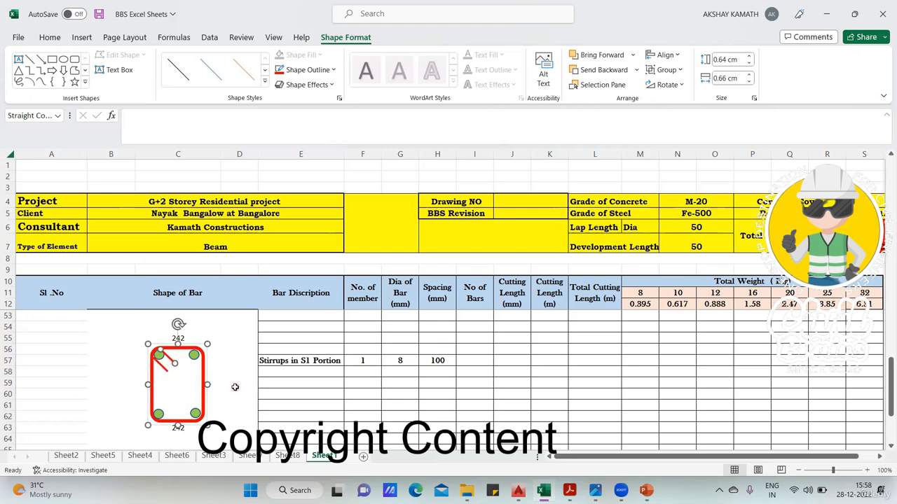
pyautogui.click(294, 405)
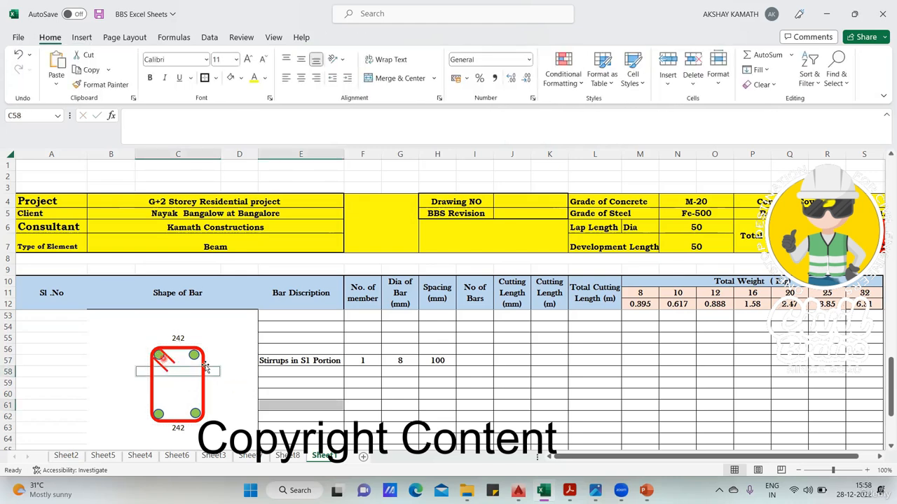
# Calculate the stirrup's height in D59 with the formula +D51-25-25-G57, and left-align the value
pyautogui.click(212, 384)
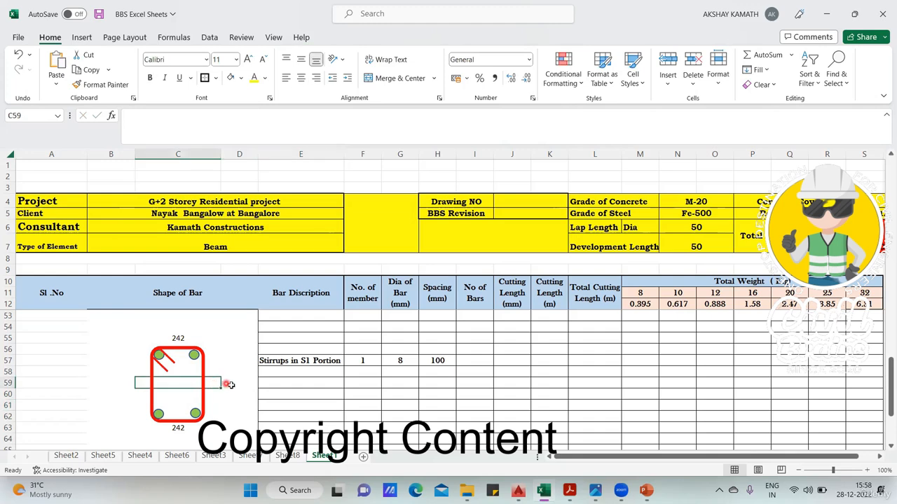
pyautogui.click(235, 385)
pyautogui.write('+')
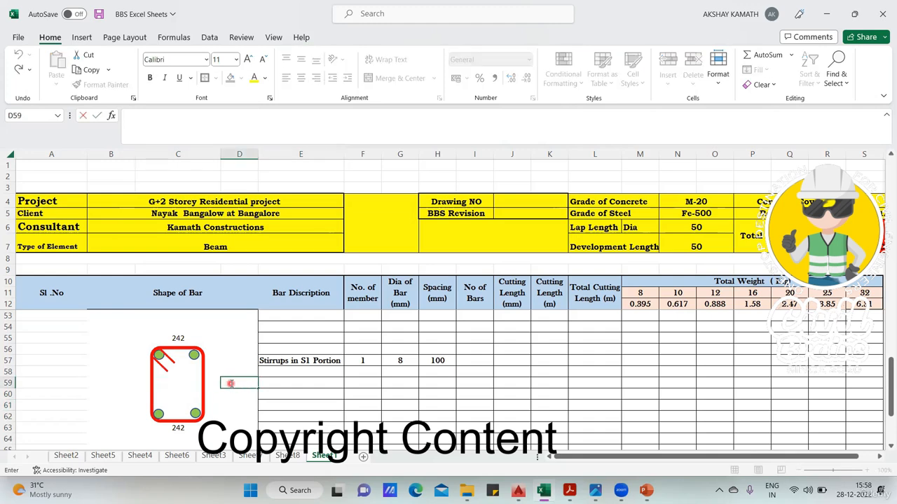
pyautogui.scroll(3, 258, 382)
pyautogui.click(251, 412)
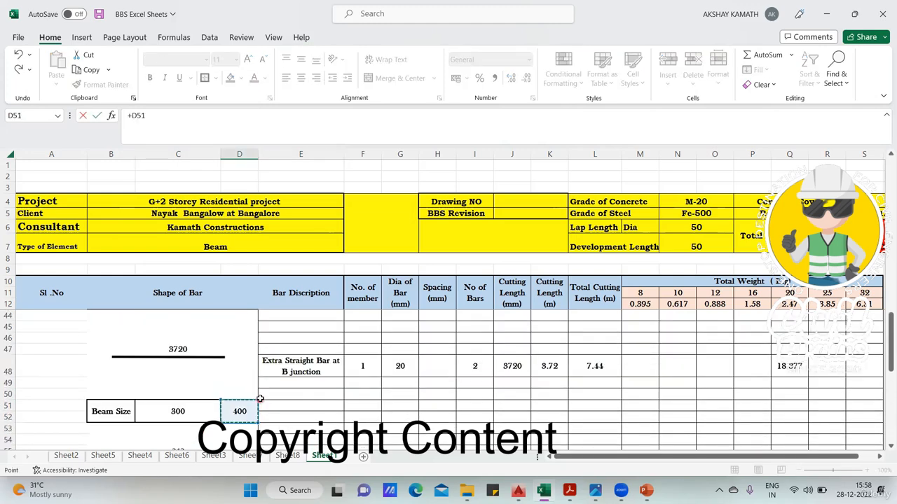
pyautogui.scroll(-3, 262, 396)
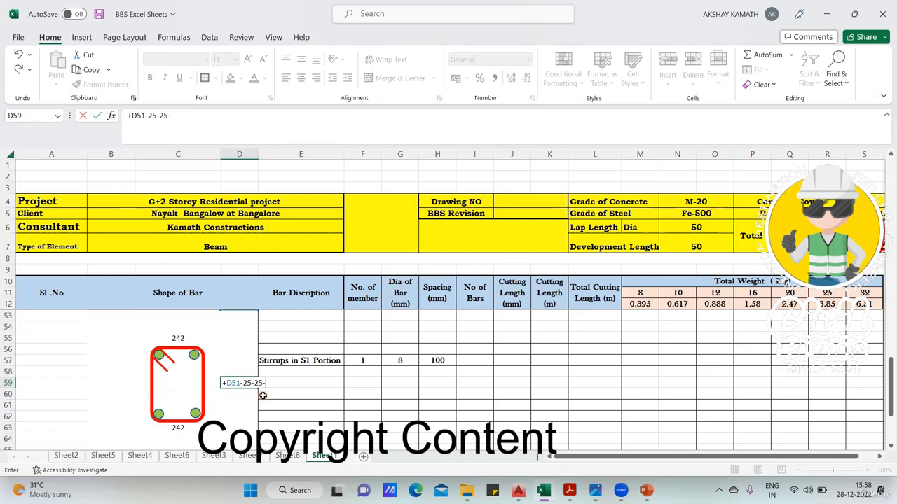
pyautogui.write('-25-25-')
pyautogui.click(400, 360)
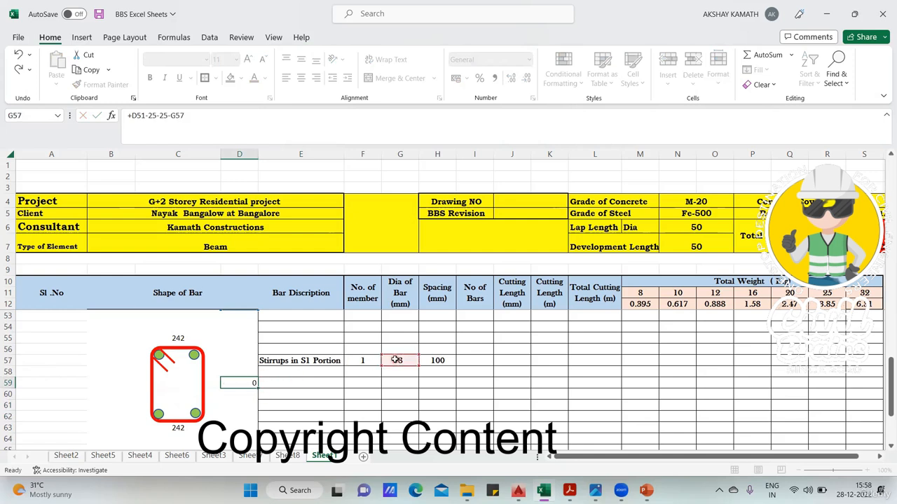
pyautogui.press('Return')
pyautogui.click(237, 383)
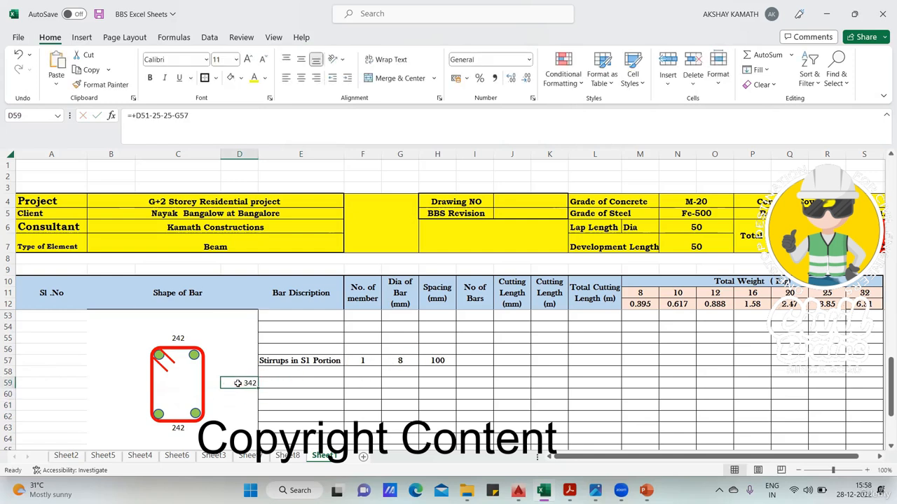
pyautogui.click(287, 78)
pyautogui.click(238, 416)
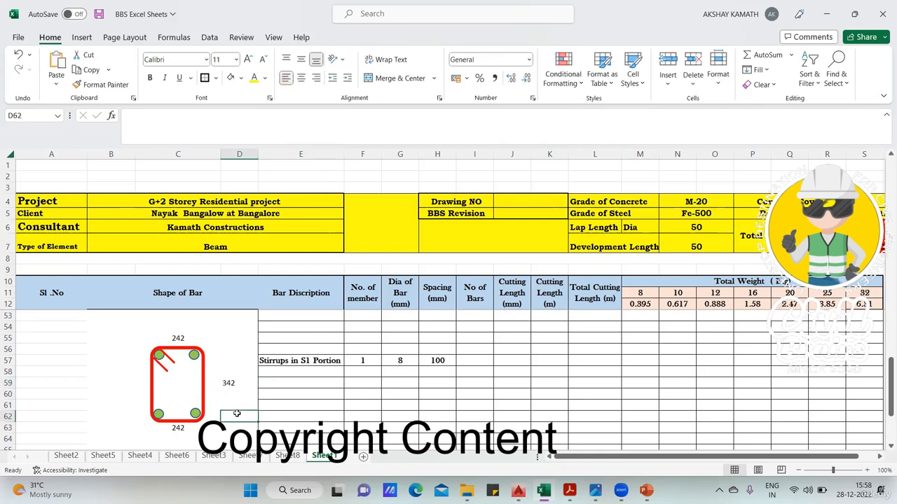
# Move the stirrup height from D59 to C59 and right-align it so it sits beside the sketch's right edge
pyautogui.click(222, 383)
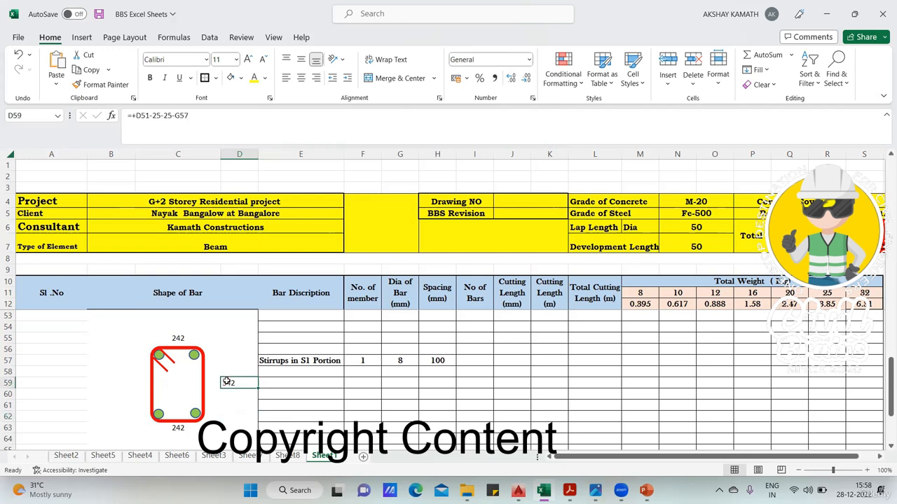
pyautogui.moveTo(222, 393); pyautogui.dragTo(205, 386)
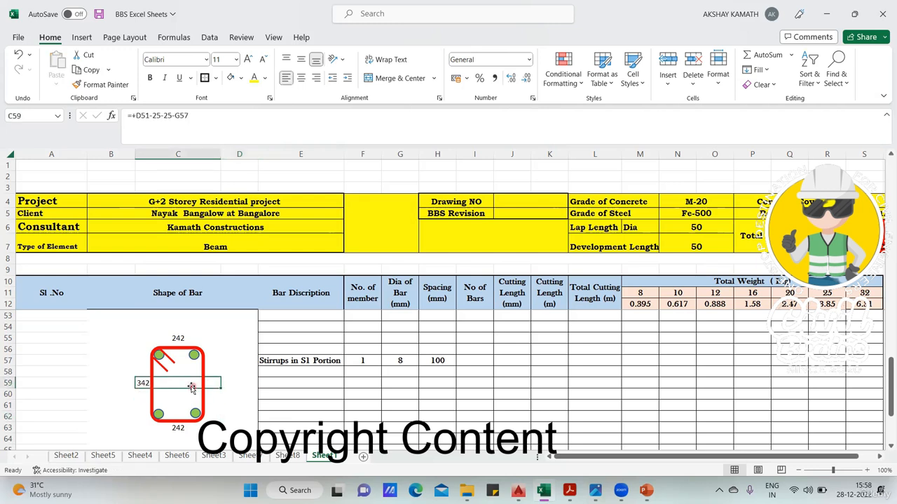
pyautogui.click(317, 80)
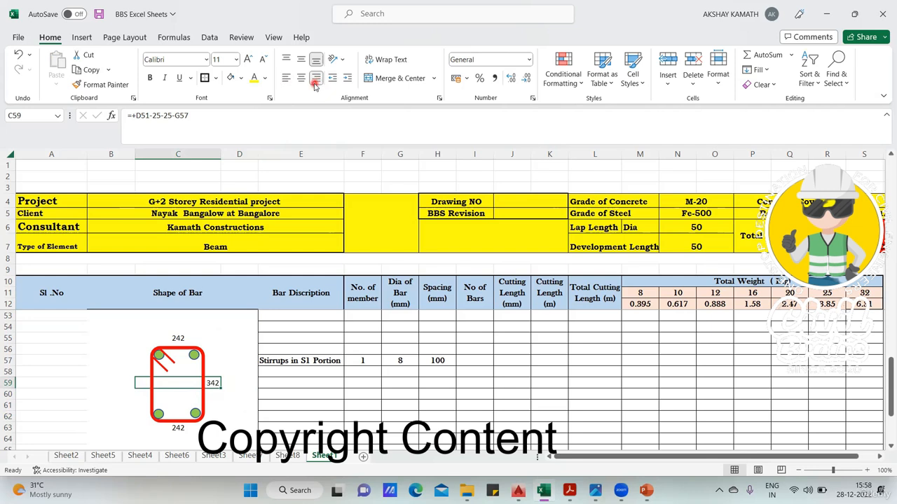
# Link the stirrup's left-side height in B59 to the right-side height with the formula +C59, and right-align the value
pyautogui.doubleClick(127, 384)
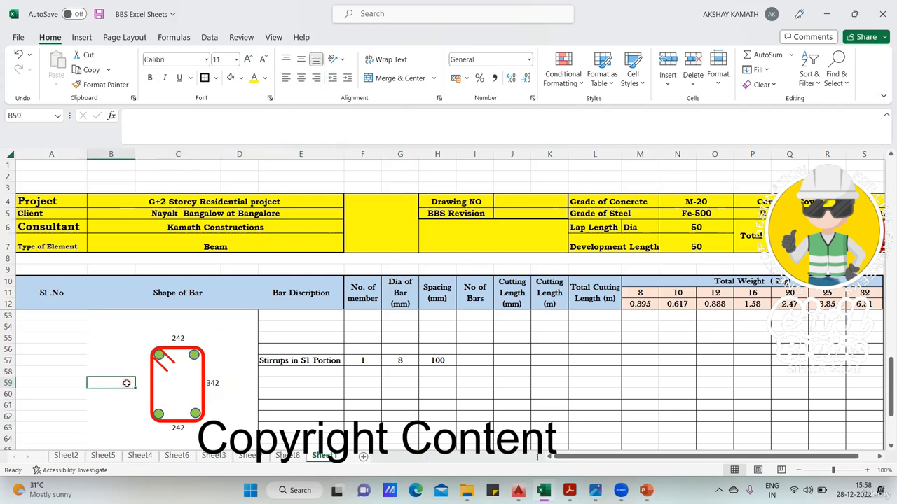
pyautogui.write('+')
pyautogui.click(219, 383)
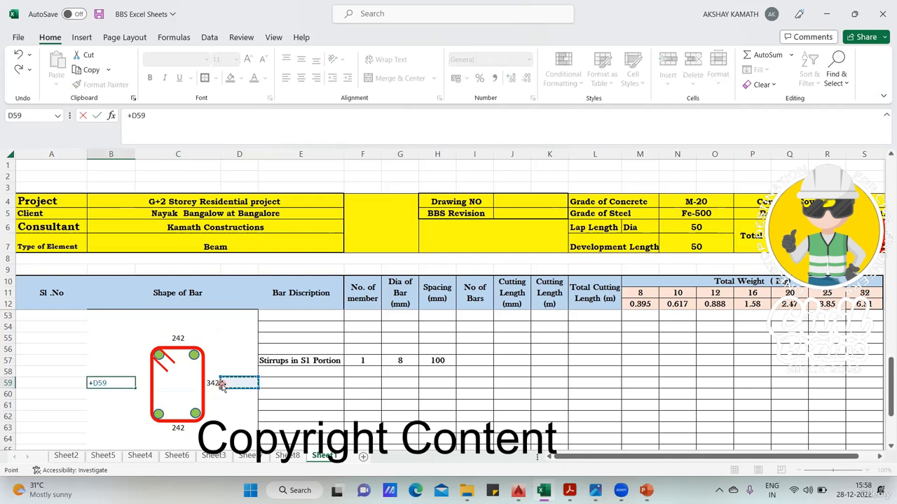
pyautogui.press('Return')
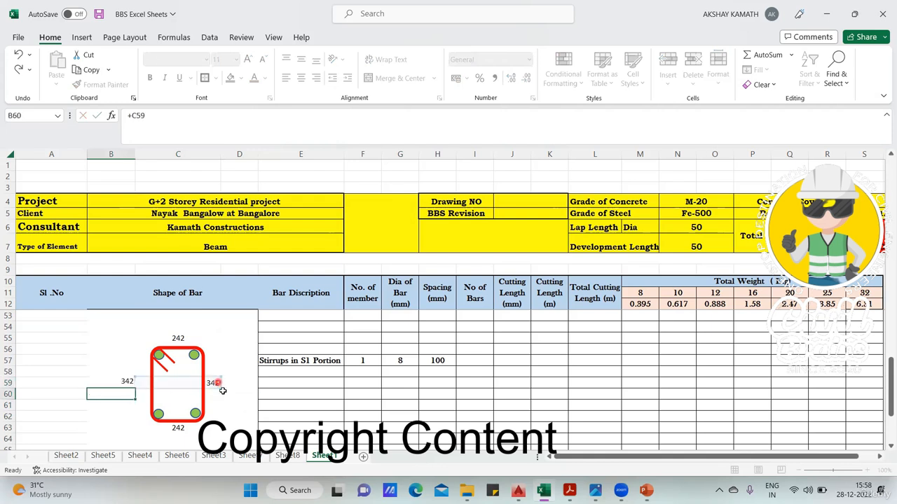
pyautogui.click(123, 383)
pyautogui.click(300, 78)
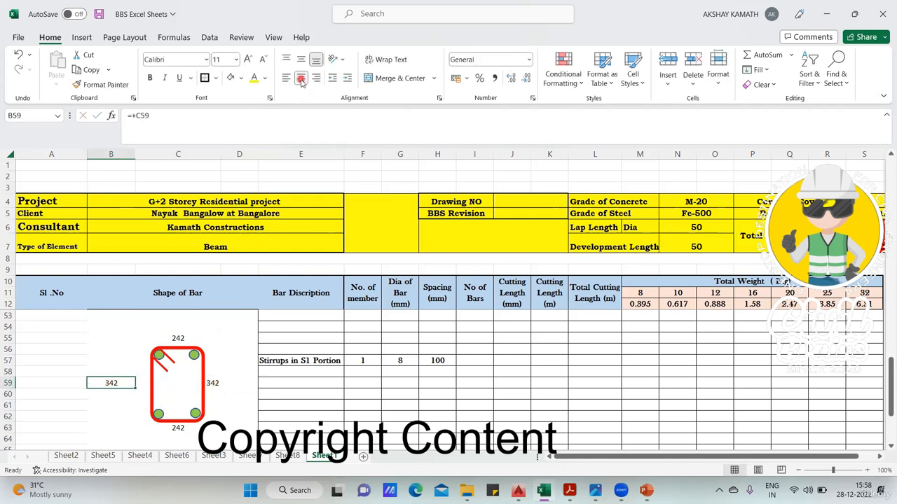
pyautogui.click(315, 77)
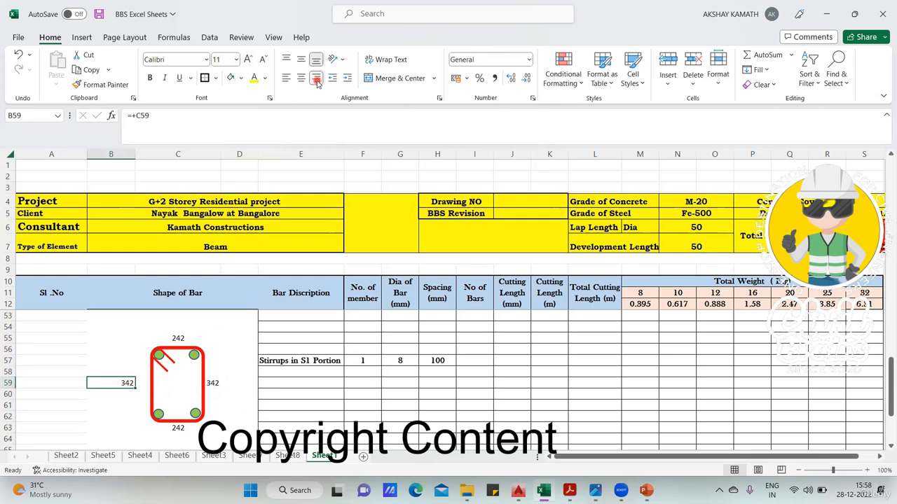
pyautogui.moveTo(133, 388); pyautogui.dragTo(159, 388)
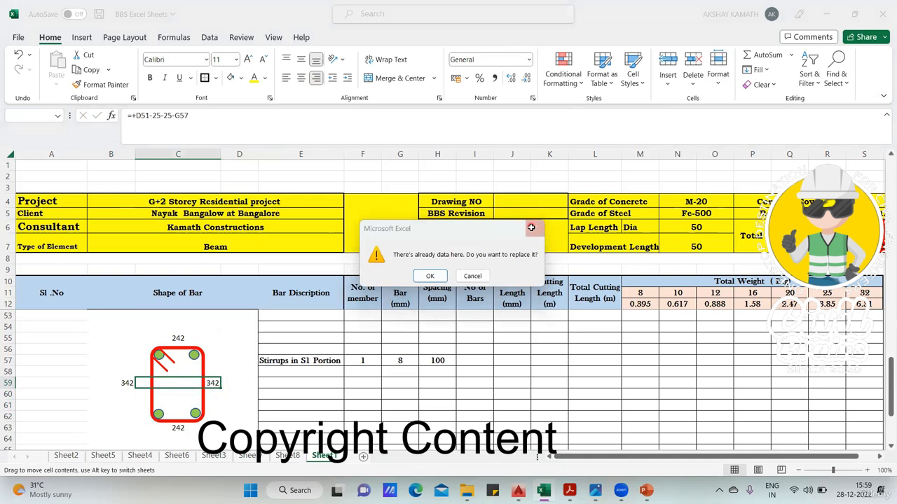
pyautogui.click(533, 229)
pyautogui.click(329, 397)
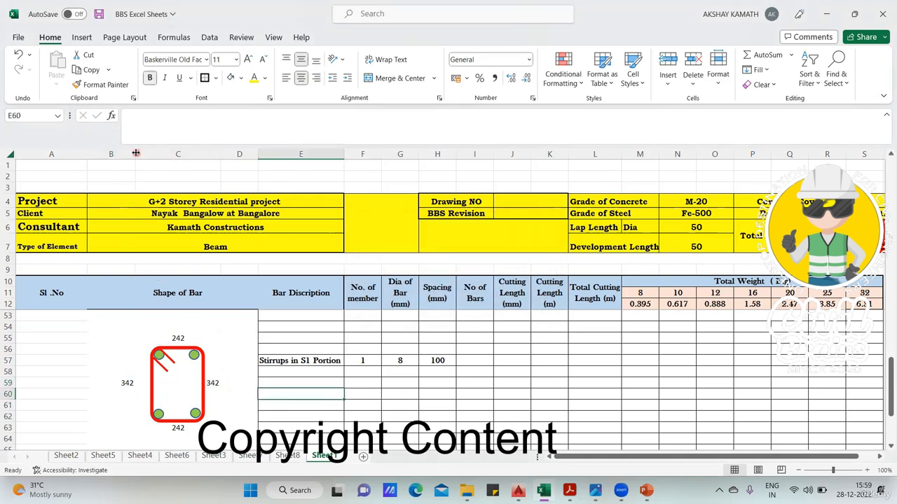
pyautogui.moveTo(134, 154); pyautogui.dragTo(143, 154)
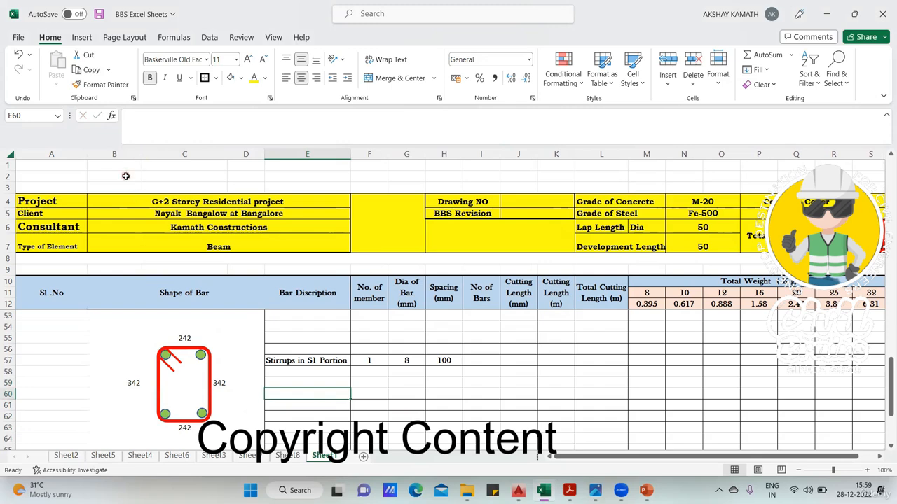
pyautogui.hotkey('ctrl', 'z')
pyautogui.click(394, 416)
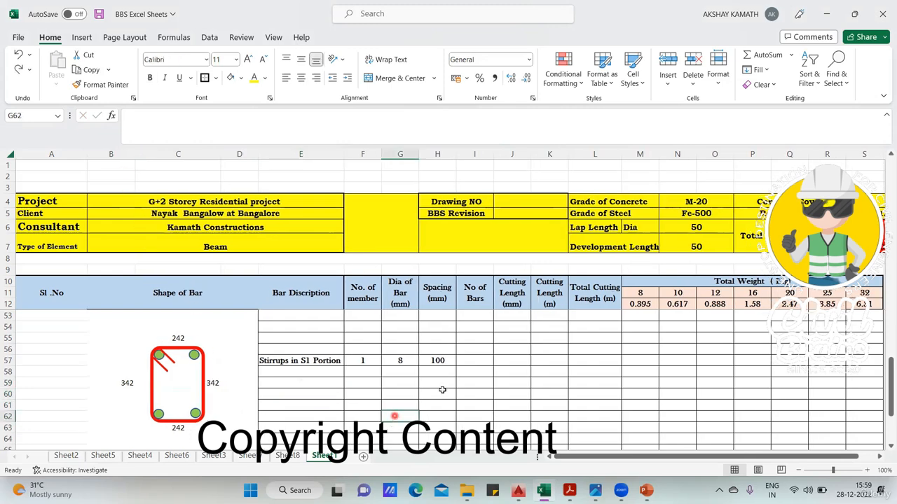
pyautogui.scroll(1, 462, 390)
pyautogui.scroll(-1, 482, 406)
pyautogui.scroll(1, 485, 403)
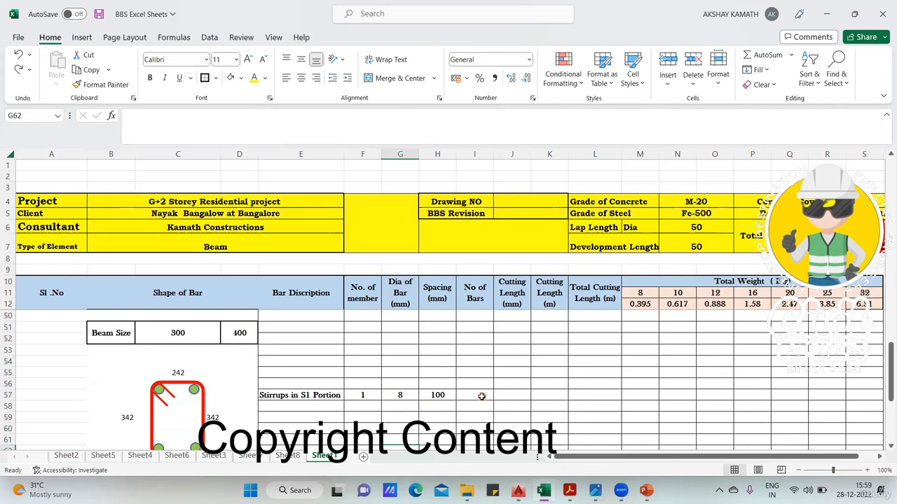
pyautogui.click(482, 395)
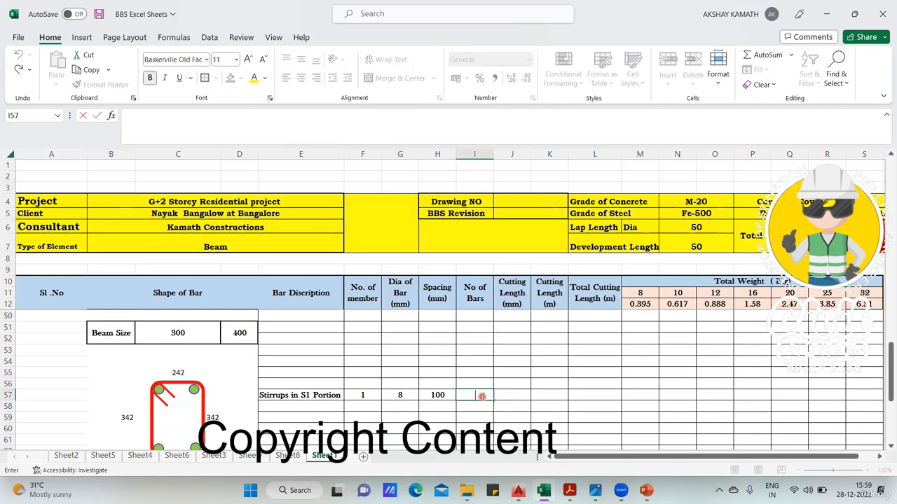
pyautogui.write('+(')
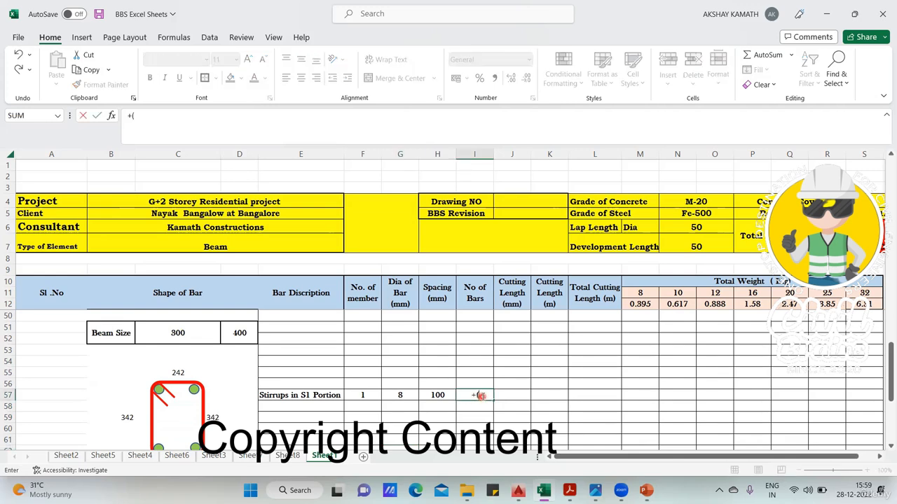
pyautogui.click(569, 491)
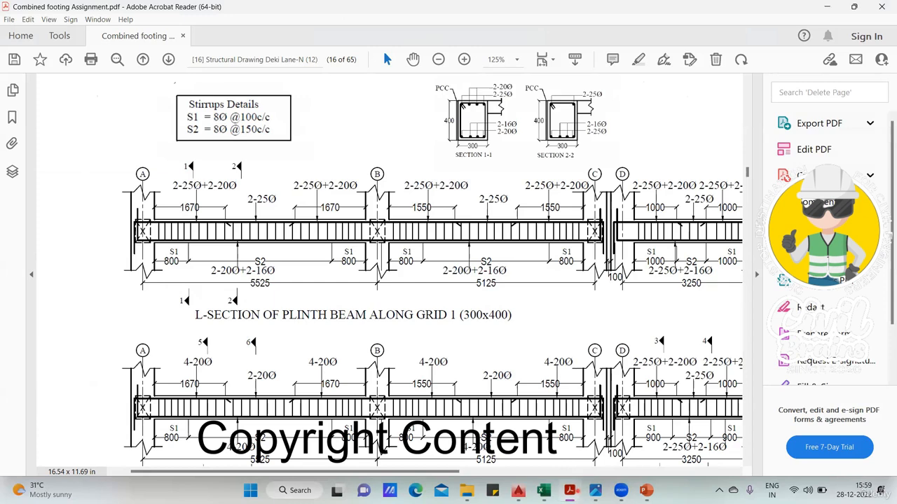
pyautogui.click(571, 491)
pyautogui.write('51')
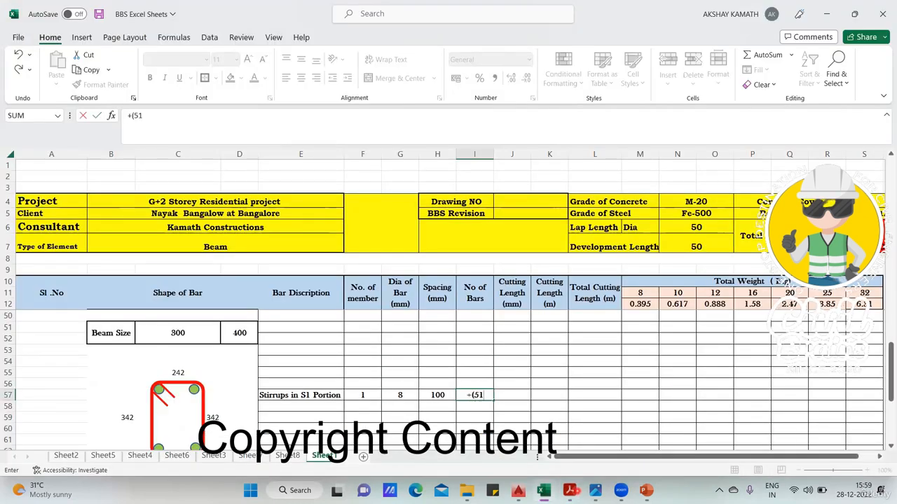
pyautogui.write('25+')
pyautogui.click(571, 490)
pyautogui.click(574, 492)
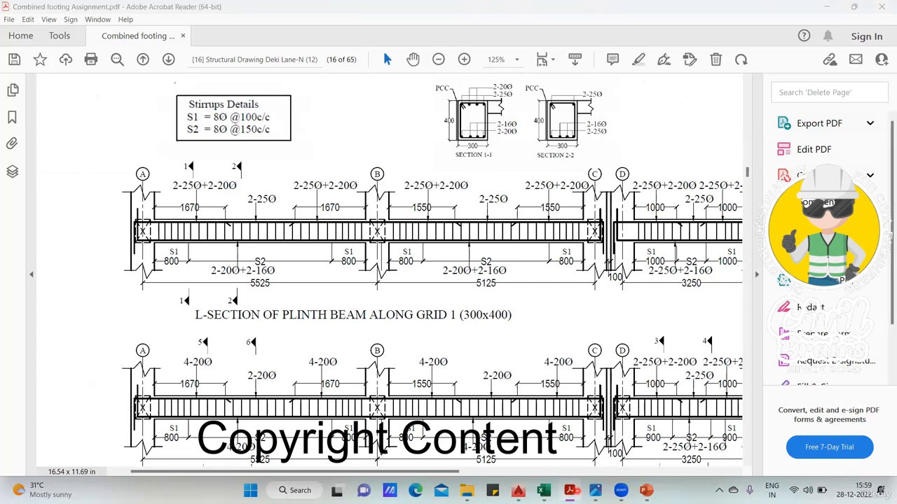
pyautogui.write('5525')
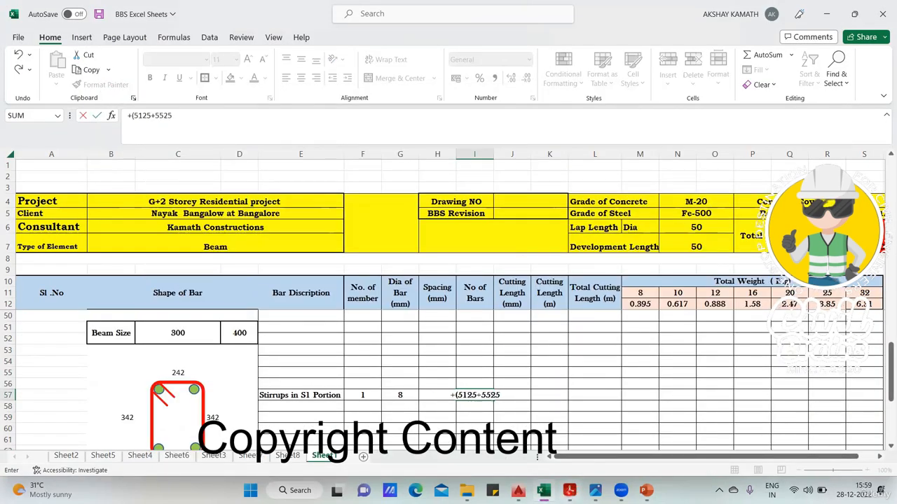
pyautogui.click(569, 491)
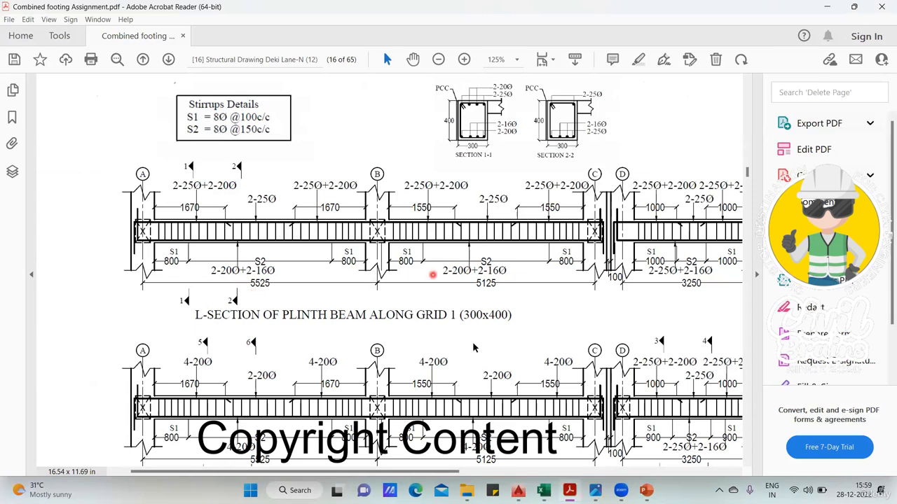
pyautogui.click(575, 491)
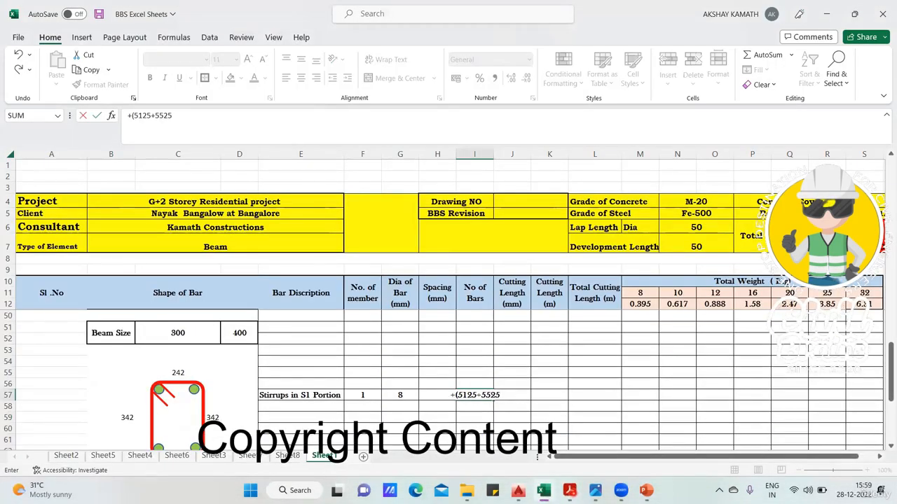
pyautogui.write('-250-250')
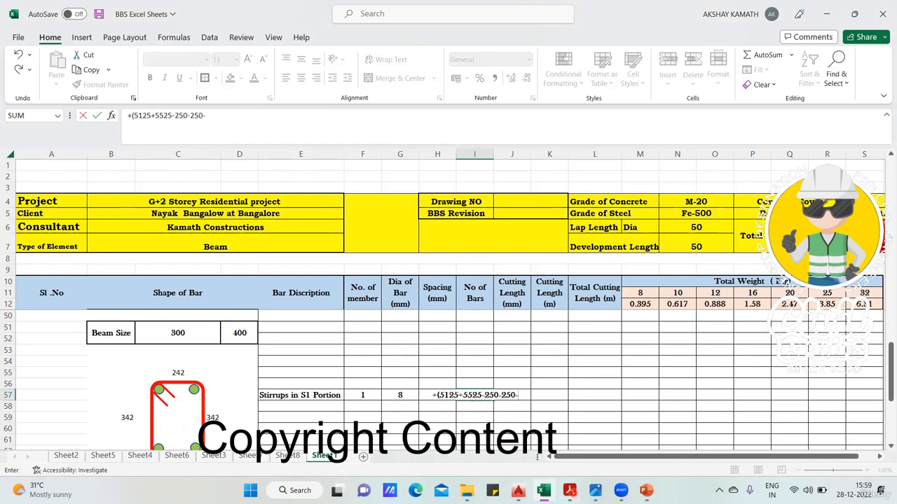
pyautogui.write('-250-250')
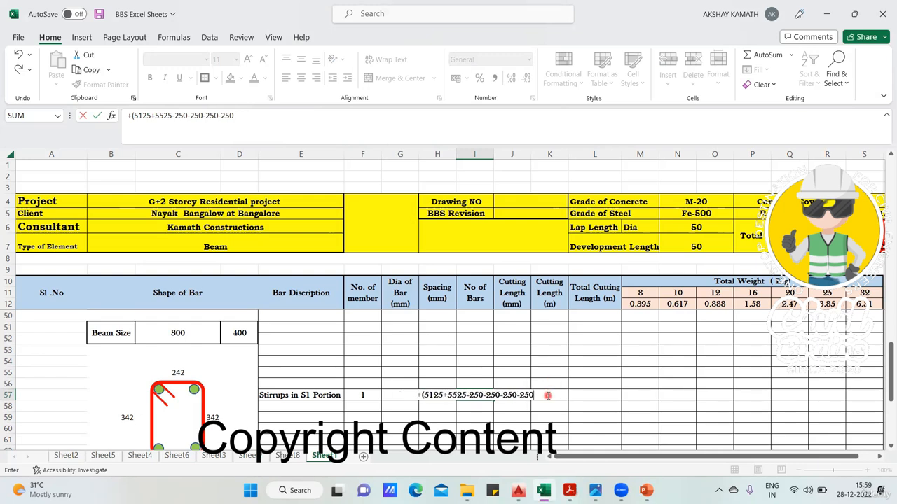
pyautogui.moveTo(235, 116); pyautogui.dragTo(83, 117)
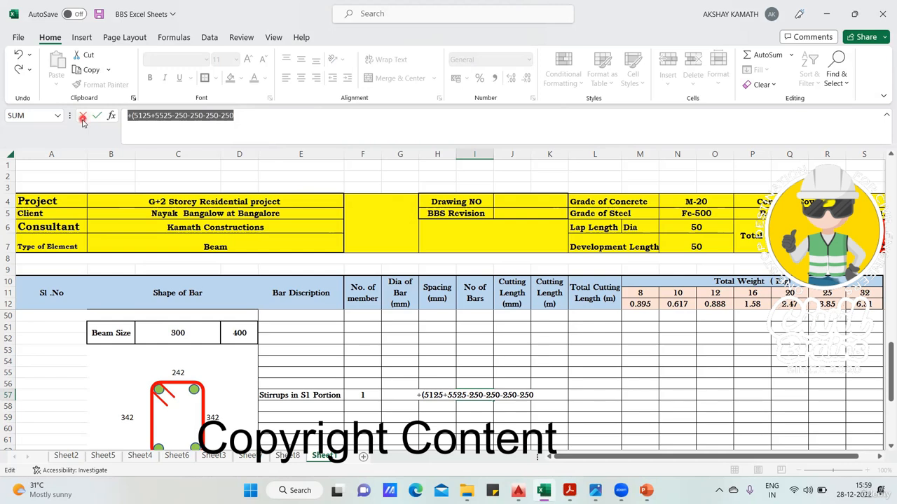
pyautogui.click(83, 117)
pyautogui.click(552, 410)
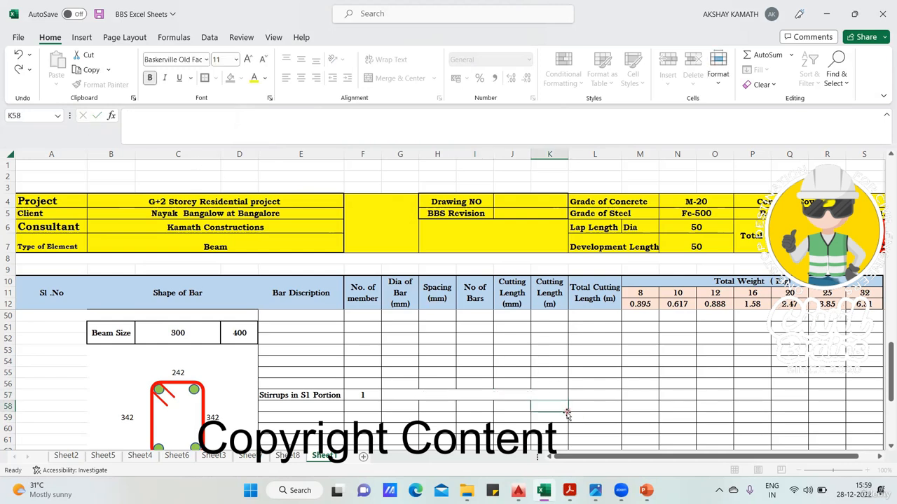
# Calculate the number of S1 stirrups in I57 with the formula +(800+800+800+800)/(100)+1, accepting the suggested formula correction
pyautogui.click(480, 395)
pyautogui.write('+')
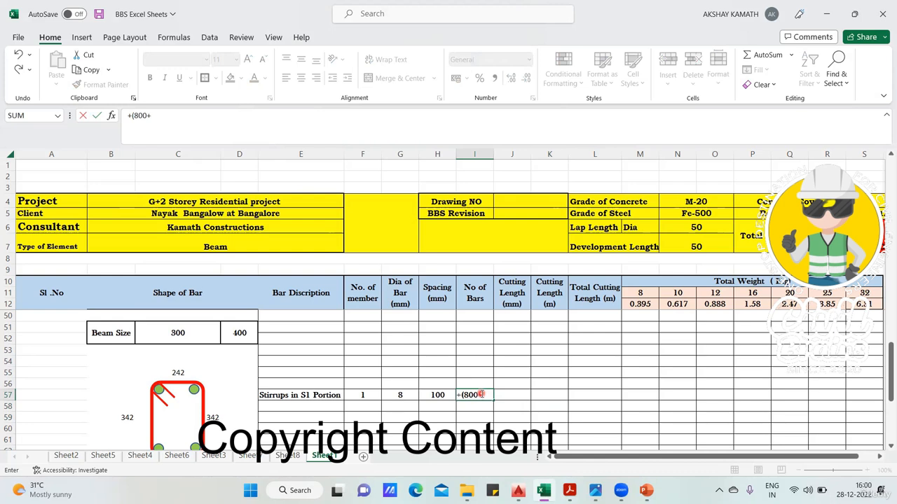
pyautogui.write('(800+800+800+800)/(100')
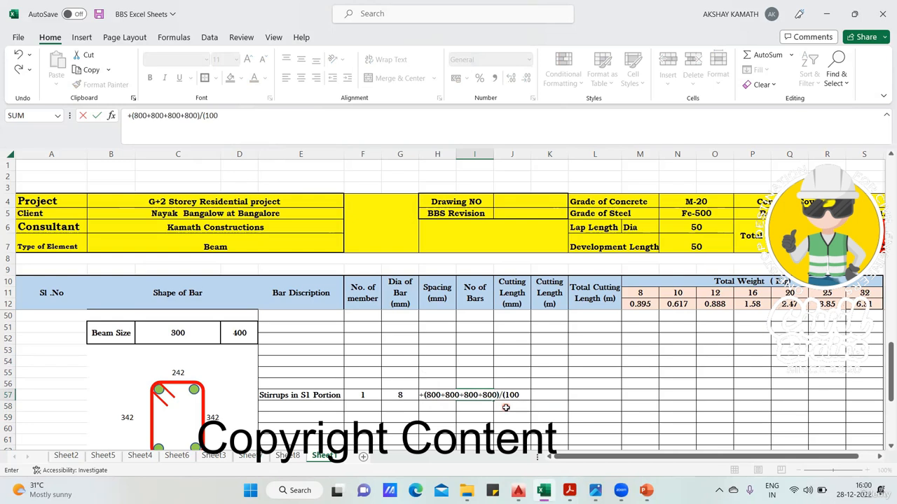
pyautogui.write('1')
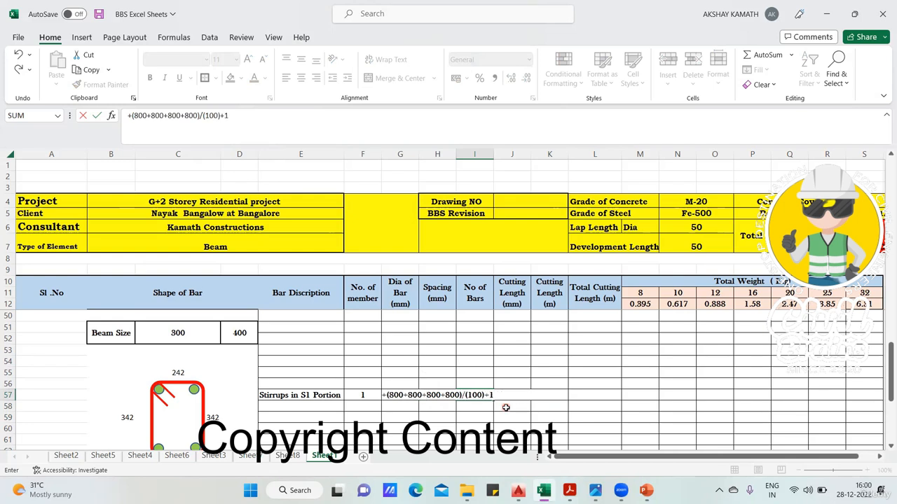
pyautogui.press('Return')
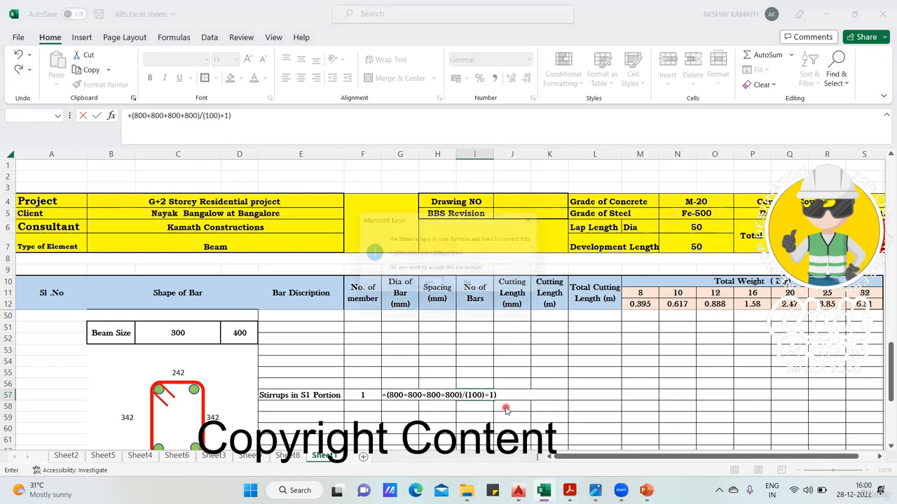
pyautogui.click(424, 287)
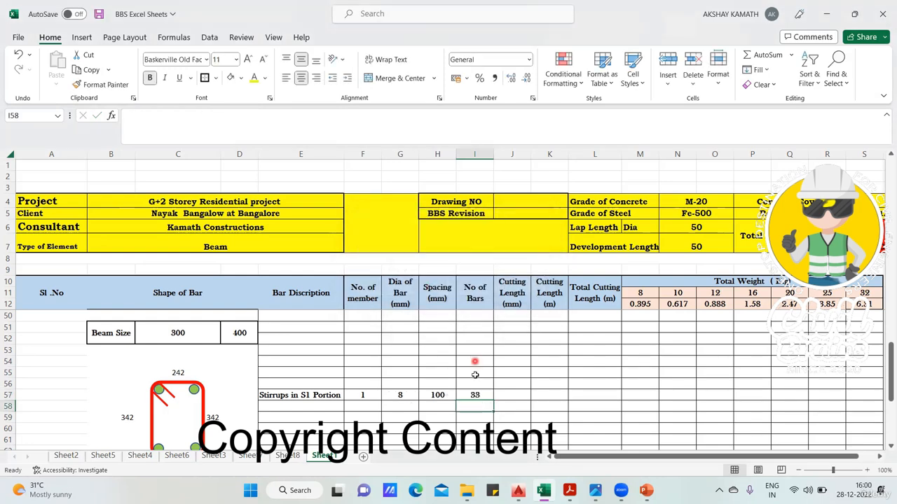
# Check the S1 bar count formula in I57, look through the completed beam schedule in Sheet8, and return to Sheet1
pyautogui.click(483, 394)
pyautogui.scroll(1, 475, 396)
pyautogui.scroll(2, 474, 397)
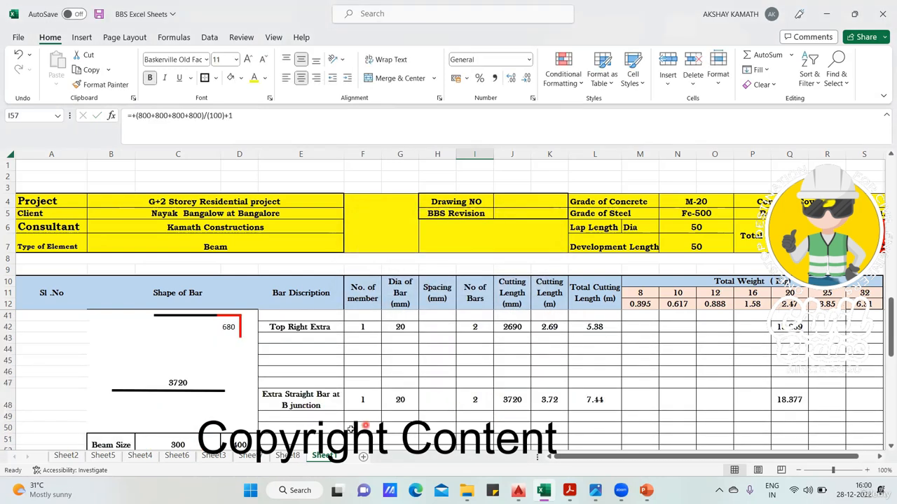
pyautogui.scroll(-3, 364, 425)
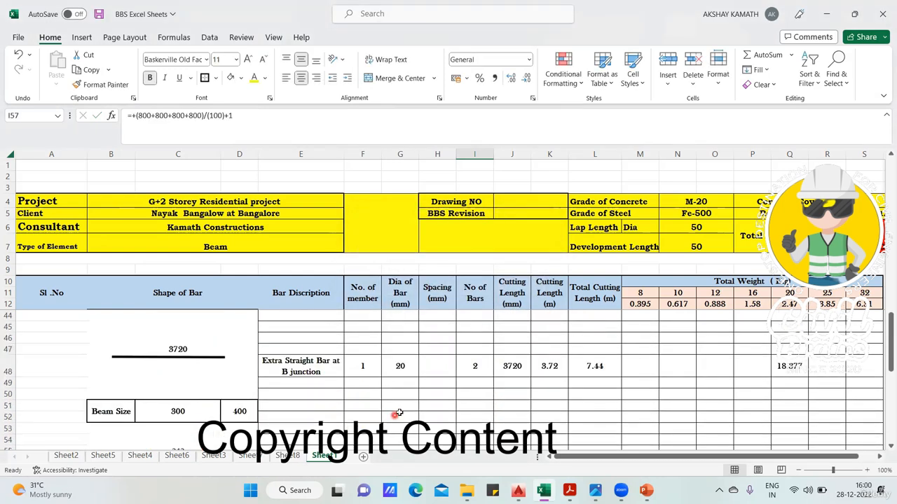
pyautogui.click(280, 456)
pyautogui.scroll(-2, 524, 359)
pyautogui.scroll(-4, 524, 361)
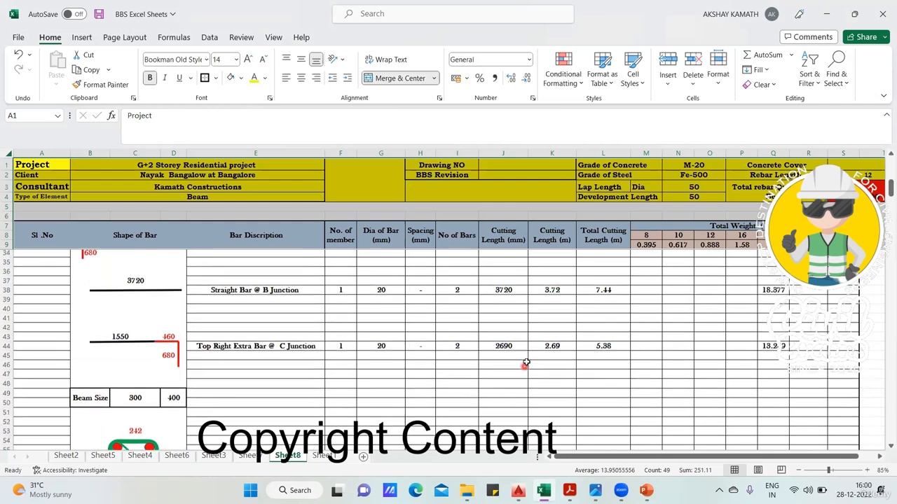
pyautogui.click(325, 456)
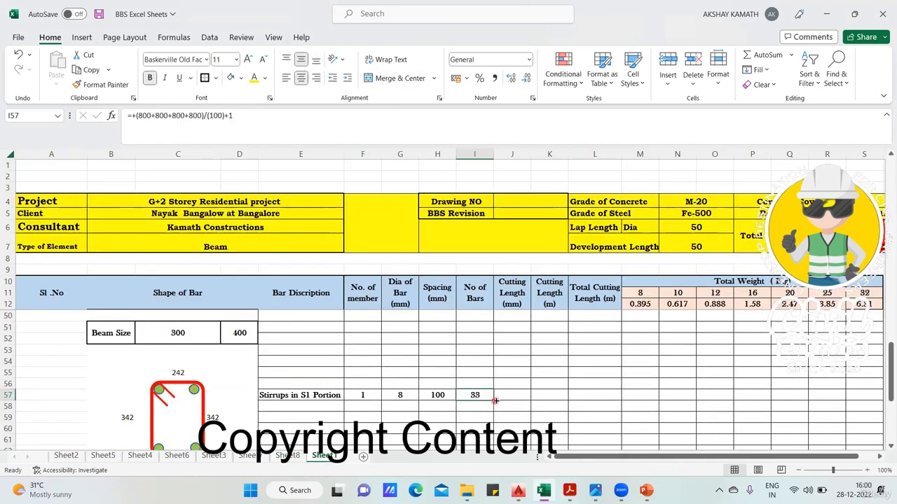
# Try the S1 bar count formula in I57 without the +1, and restore the +1 at its end
pyautogui.click(249, 119)
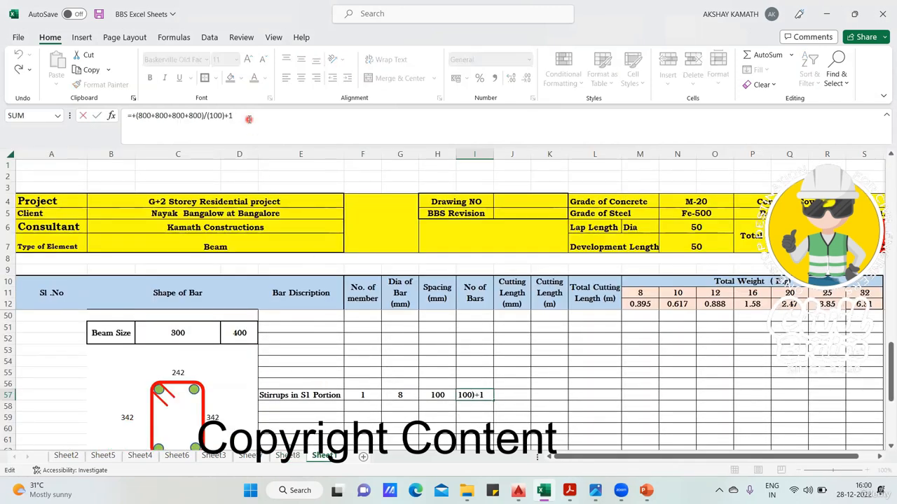
pyautogui.click(491, 401)
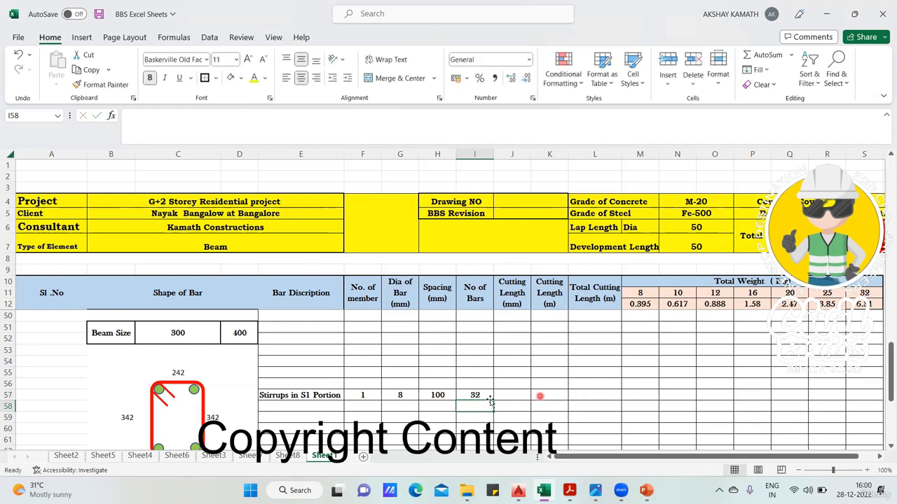
pyautogui.click(477, 396)
pyautogui.click(268, 124)
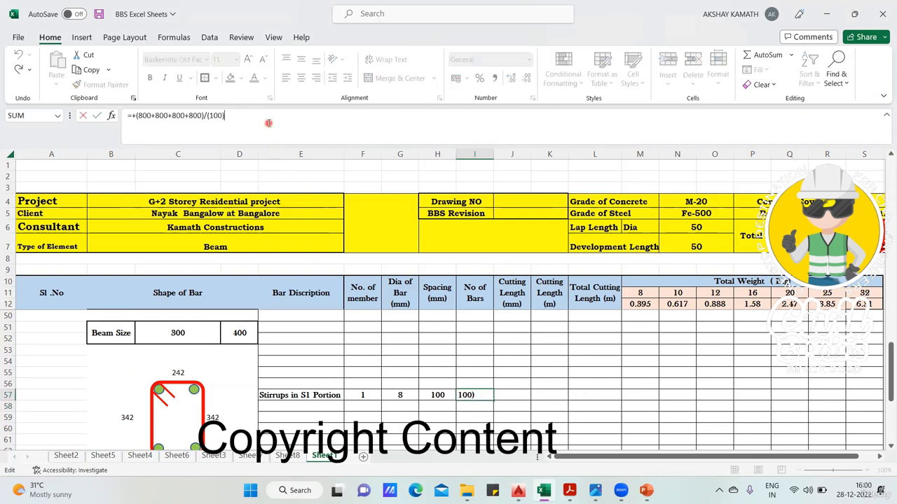
pyautogui.write('+1')
pyautogui.press('Return')
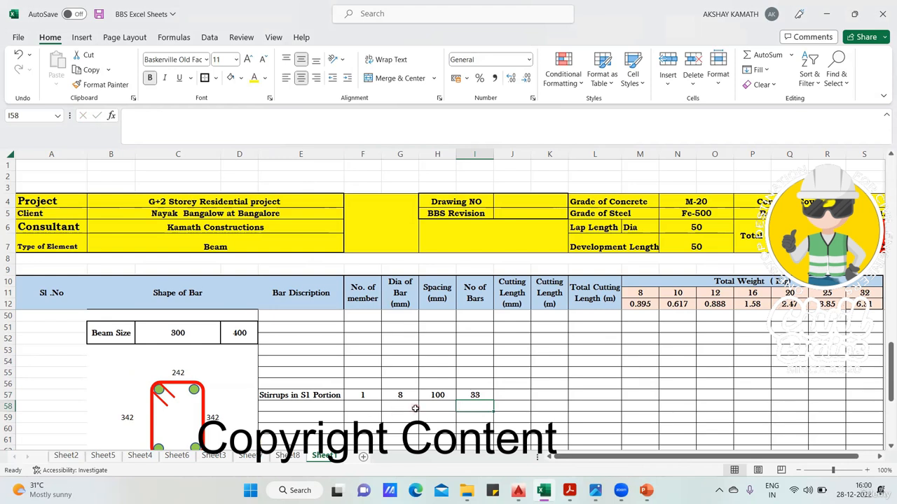
# Calculate the S1 stirrup's cutting length in J57 with the formula +C55+C59++C63+B59+24*G57
pyautogui.scroll(-1, 414, 408)
pyautogui.click(524, 361)
pyautogui.write('+')
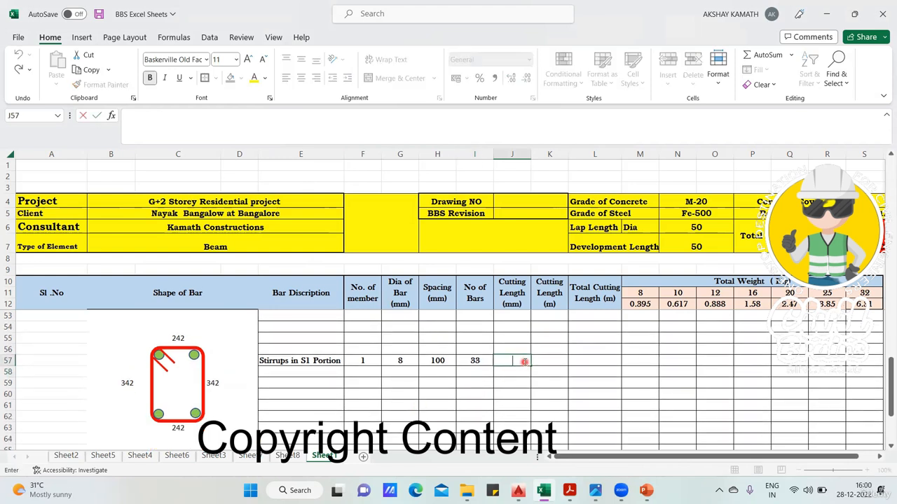
pyautogui.click(178, 338)
pyautogui.write('+C55+')
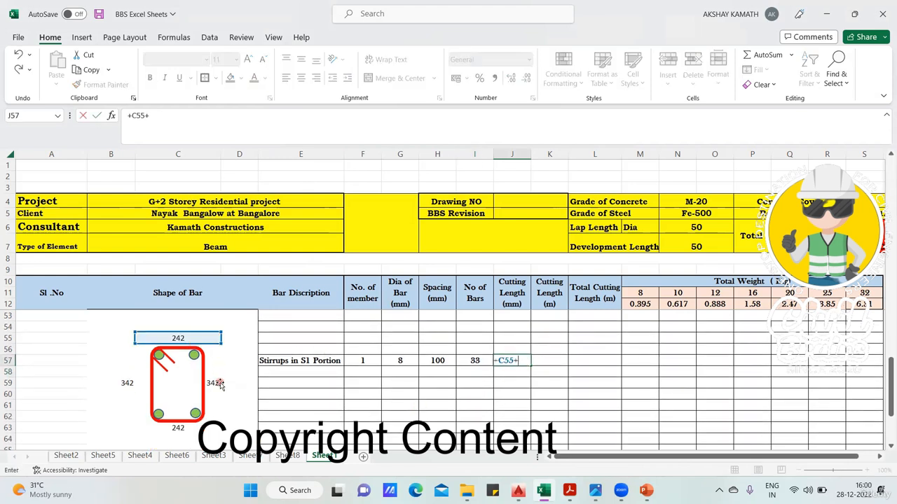
pyautogui.click(219, 384)
pyautogui.write('++')
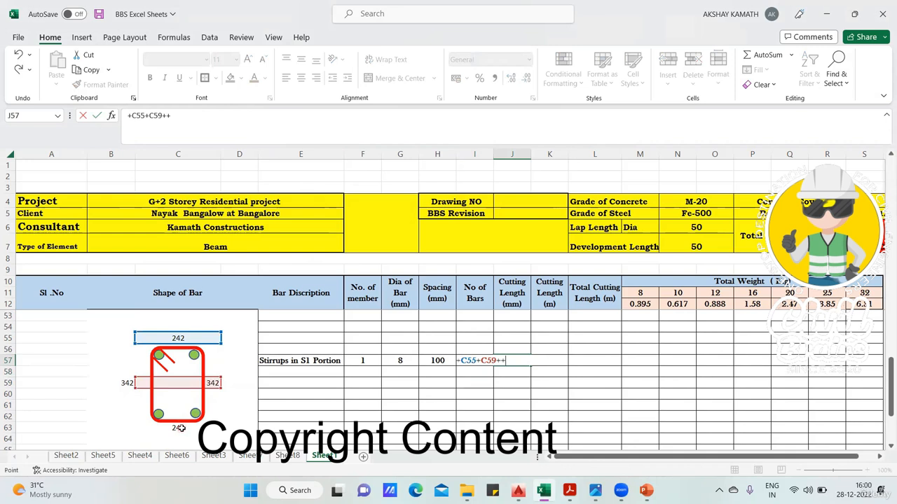
pyautogui.click(179, 427)
pyautogui.write('+')
pyautogui.click(125, 382)
pyautogui.write('+B59+')
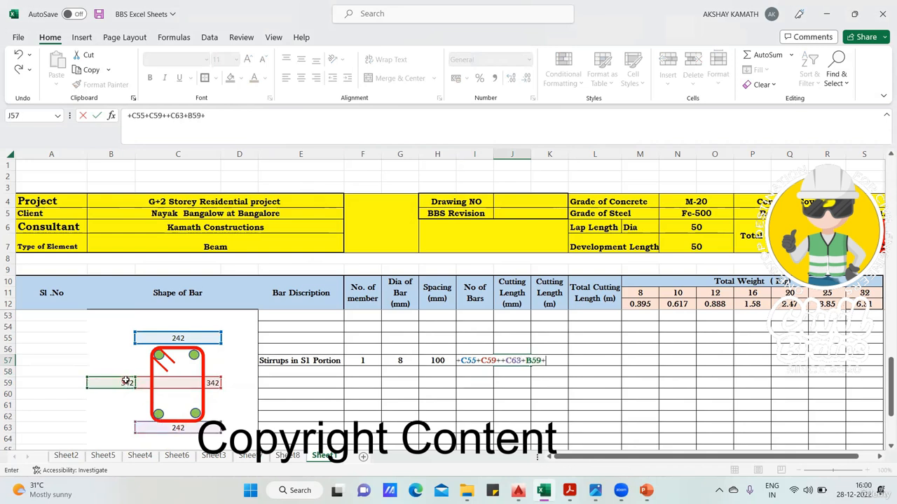
pyautogui.write('24*')
pyautogui.click(390, 361)
pyautogui.press('Return')
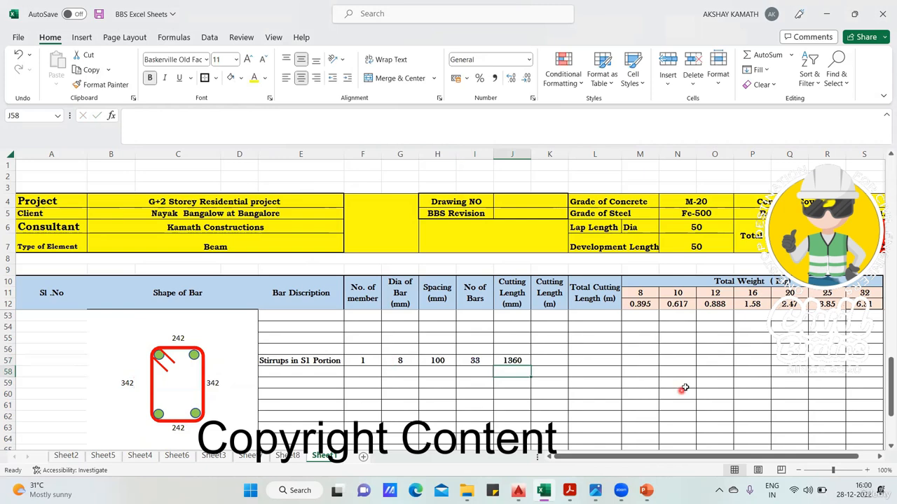
# In Sheet8, correct the stirrup's side length formula in D58 to =+D49-25-25-G58 so it deducts the S1 bar diameter
pyautogui.click(287, 455)
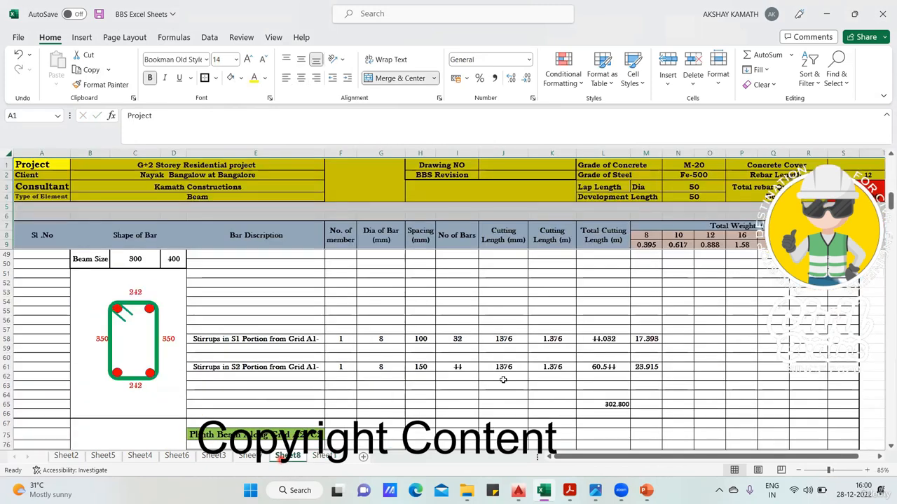
pyautogui.click(515, 342)
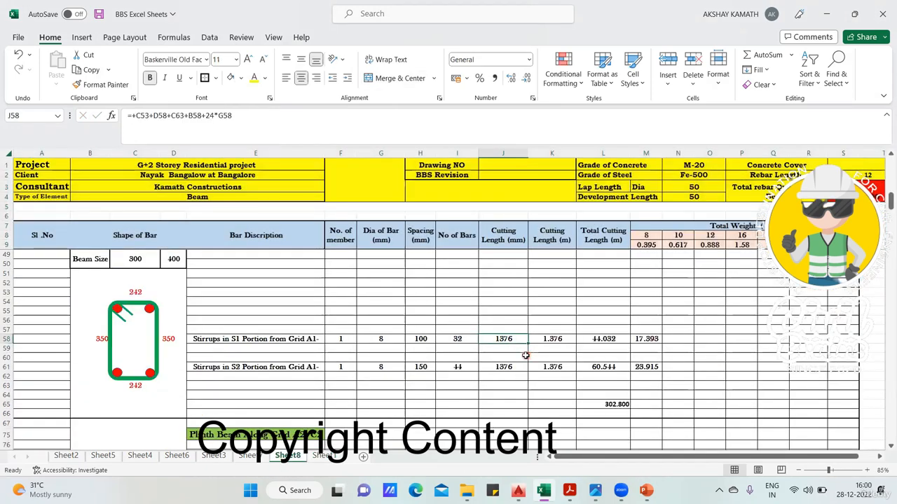
pyautogui.click(166, 339)
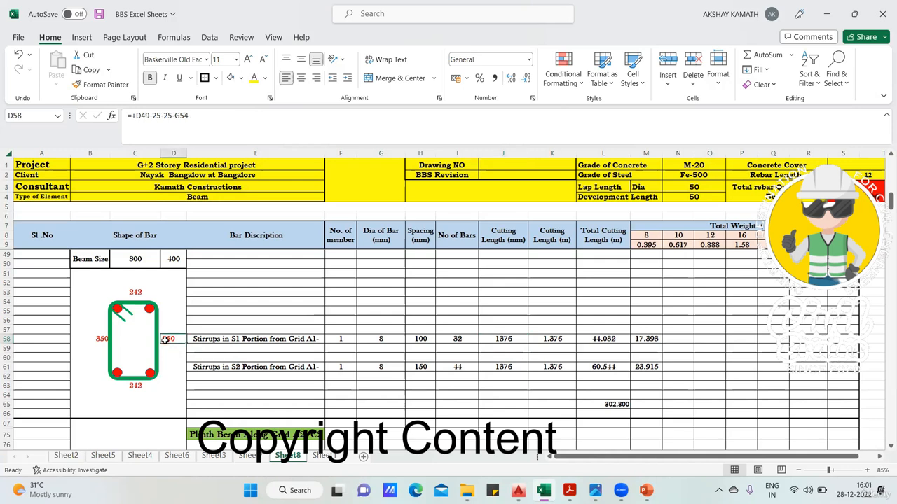
pyautogui.doubleClick(168, 339)
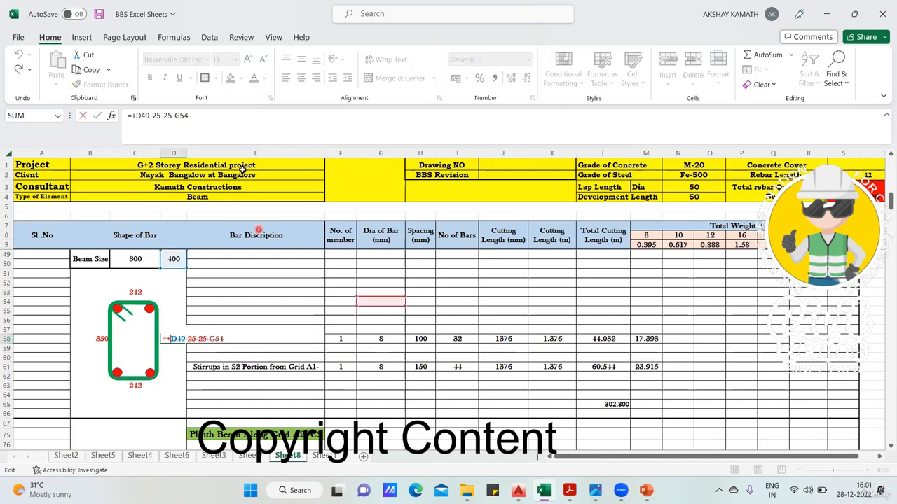
pyautogui.click(220, 120)
pyautogui.press('BackSpace')
pyautogui.press('BackSpace')
pyautogui.press('BackSpace')
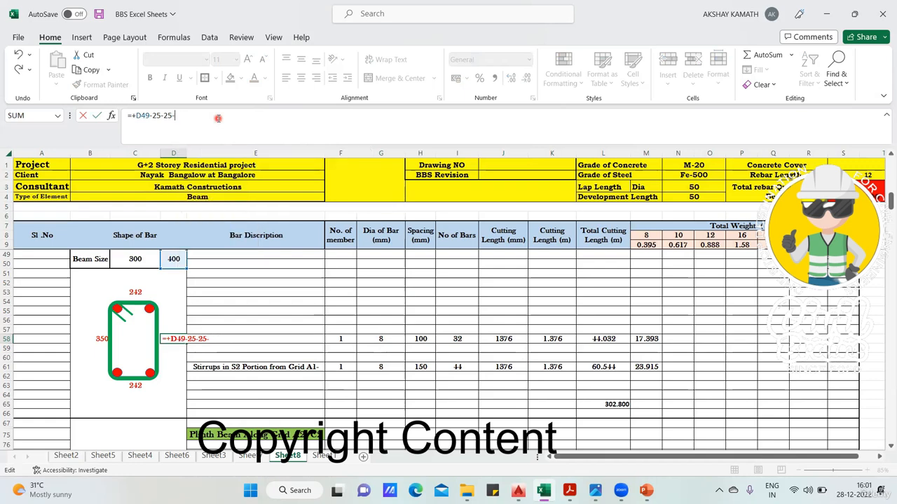
pyautogui.click(393, 341)
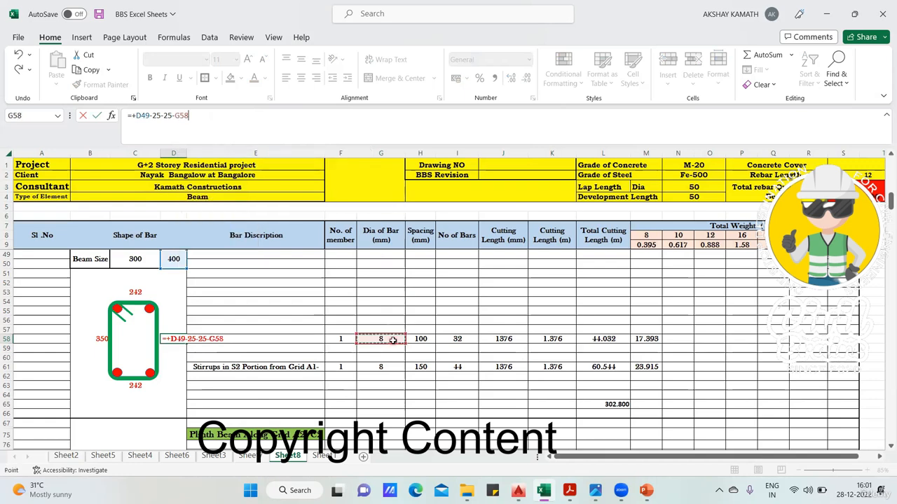
pyautogui.press('Return')
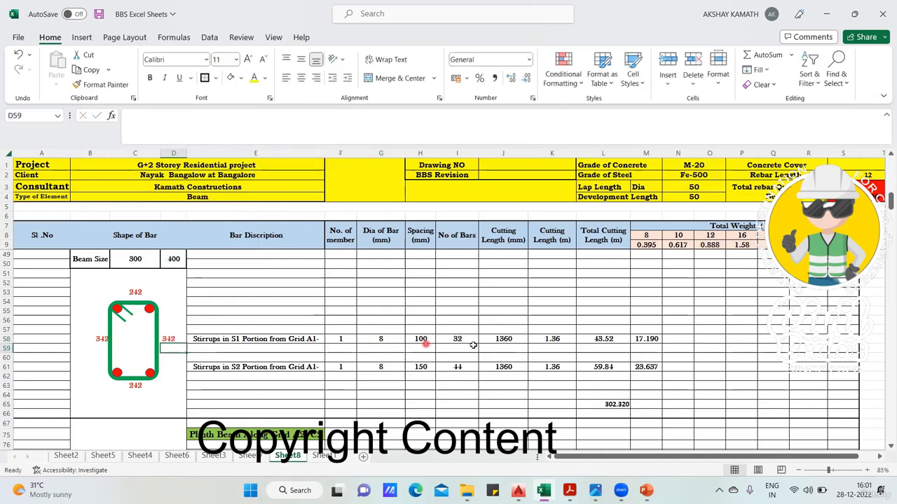
# In Sheet1, convert the S1 stirrup's cutting length to metres in K57 with the formula +J57/1000
pyautogui.click(324, 456)
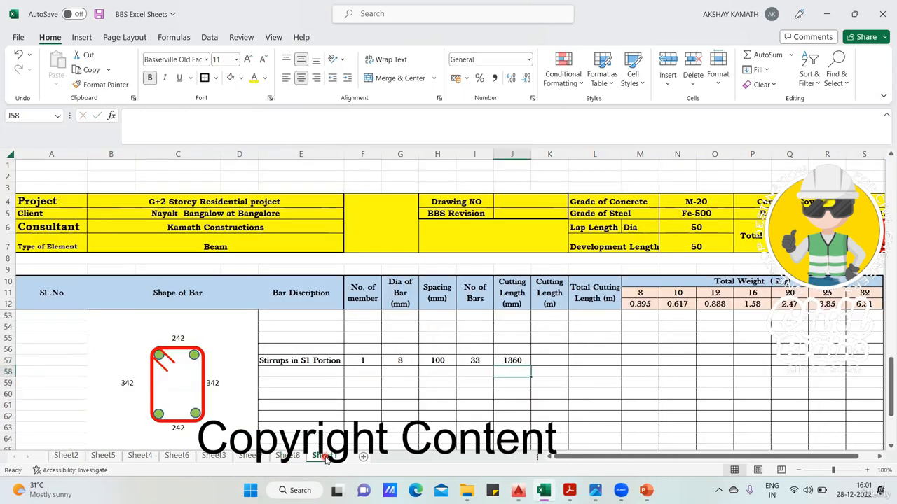
pyautogui.click(542, 360)
pyautogui.write('=')
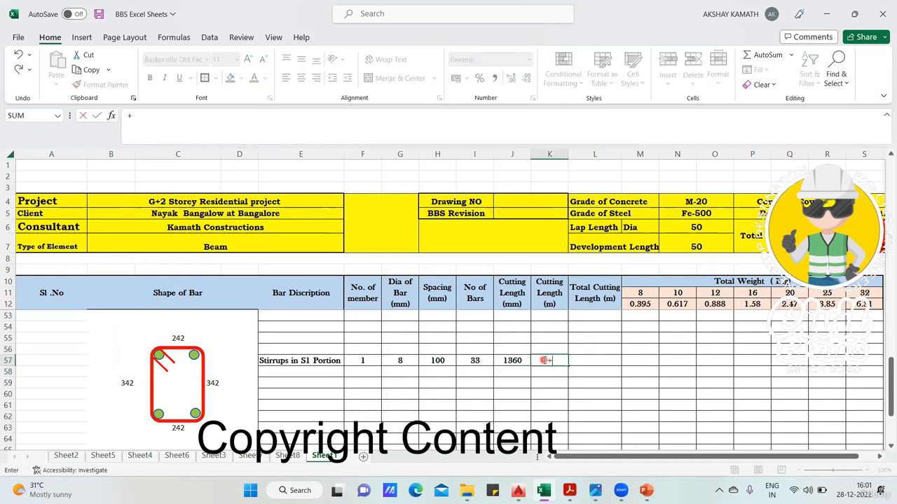
pyautogui.click(526, 360)
pyautogui.write('/1000')
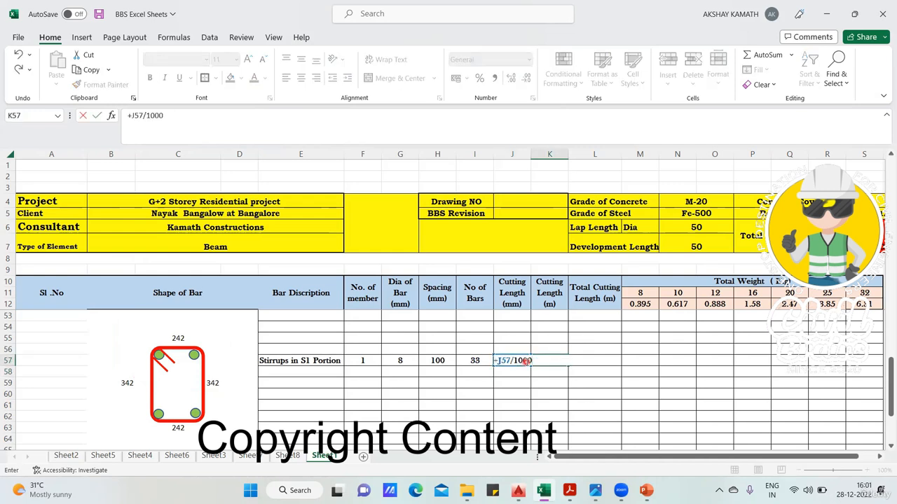
pyautogui.press('Return')
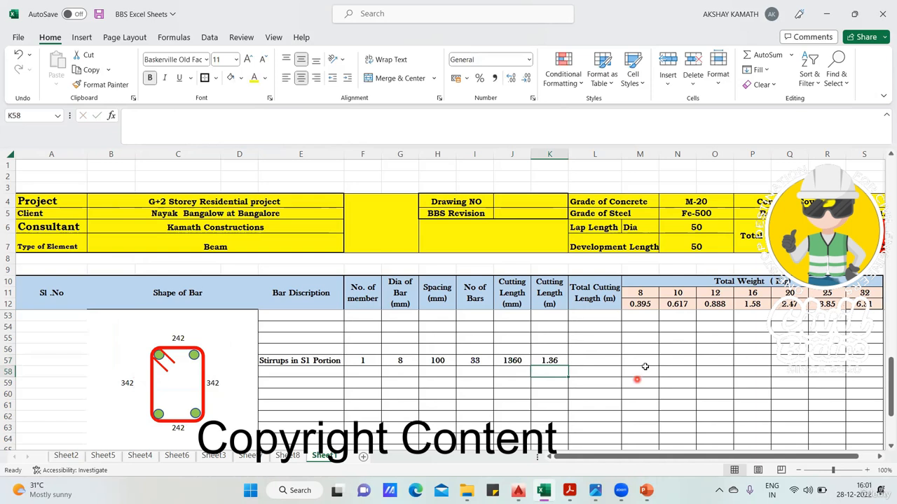
# Calculate the S1 stirrups' total cutting length in L57 with the formula +K57*I57*F57
pyautogui.click(601, 360)
pyautogui.write('+')
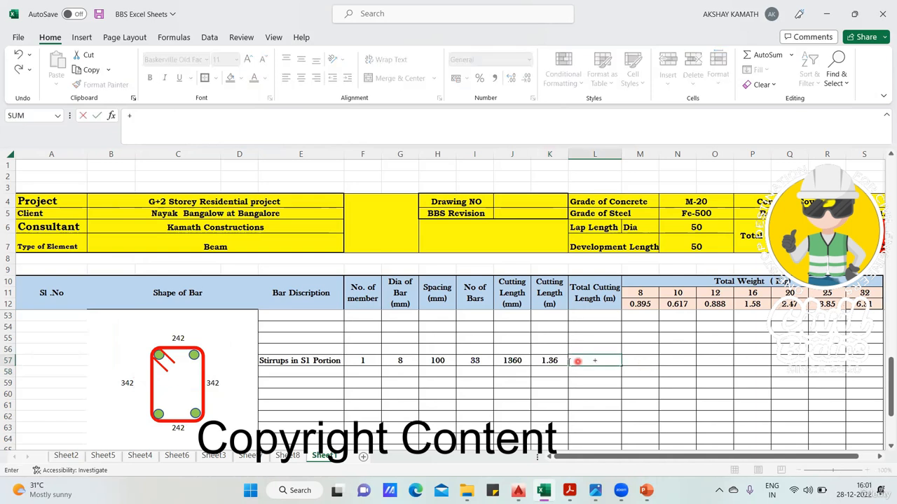
pyautogui.click(552, 360)
pyautogui.write('*')
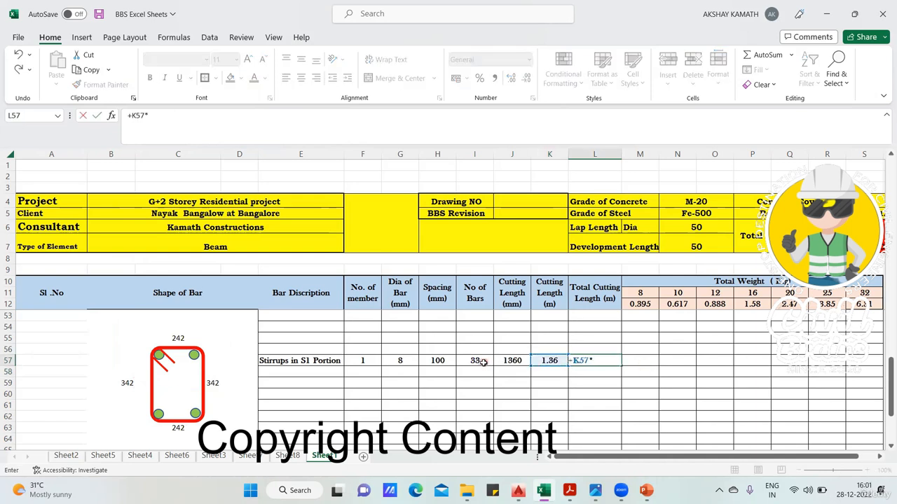
pyautogui.click(475, 360)
pyautogui.write('*')
pyautogui.click(368, 359)
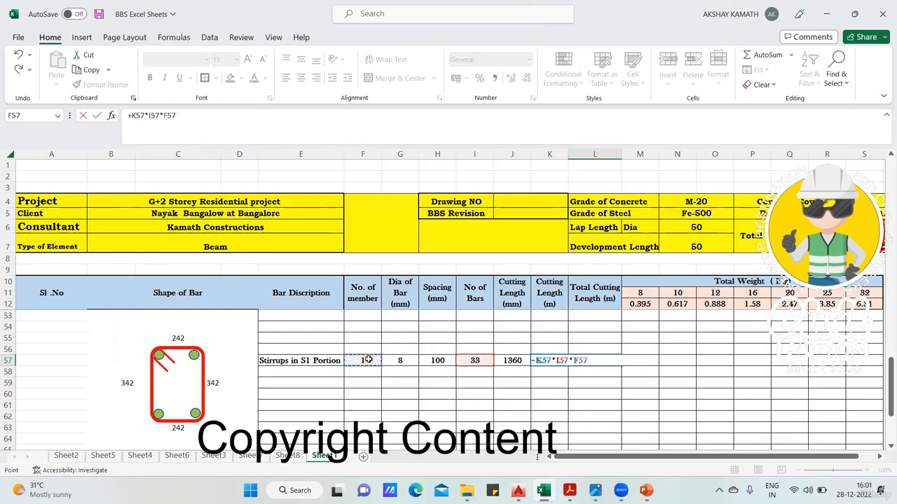
pyautogui.press('Return')
# Compare the S1 stirrup row with the reference schedule in Sheet8 and return to Sheet1
pyautogui.click(287, 456)
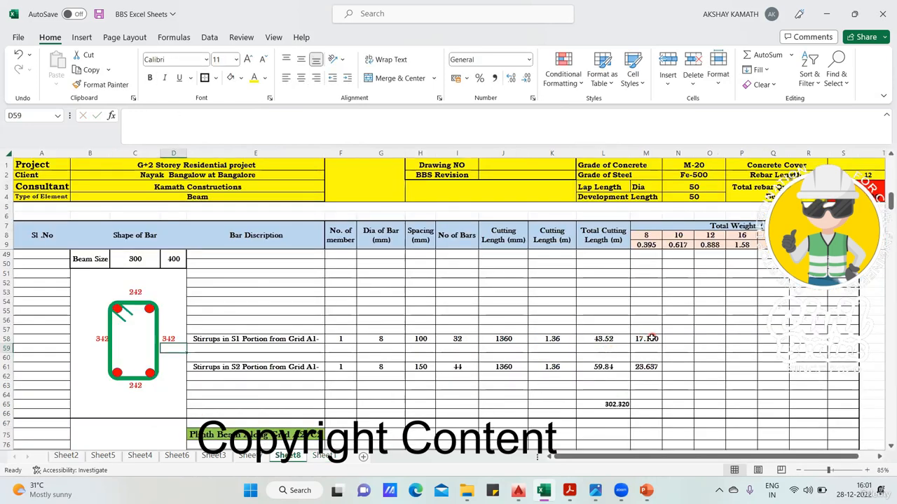
pyautogui.scroll(4, 550, 342)
pyautogui.scroll(6, 550, 342)
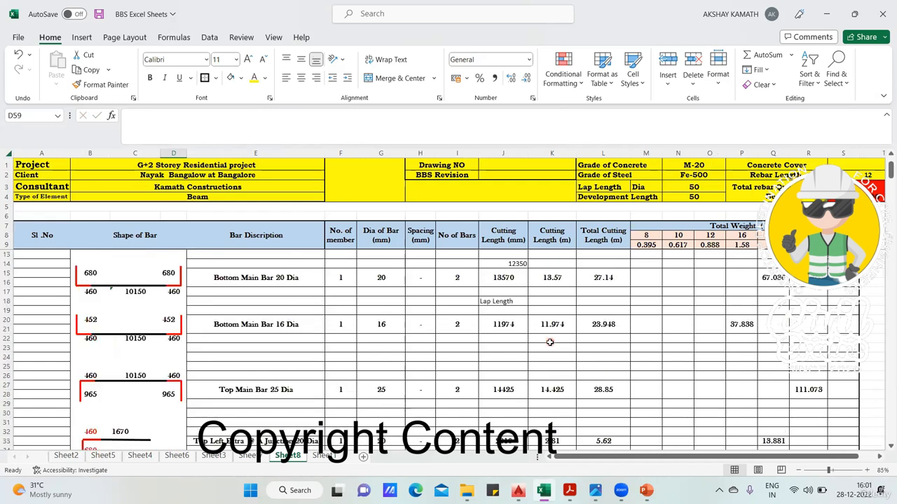
pyautogui.scroll(-5, 550, 342)
pyautogui.scroll(-6, 550, 342)
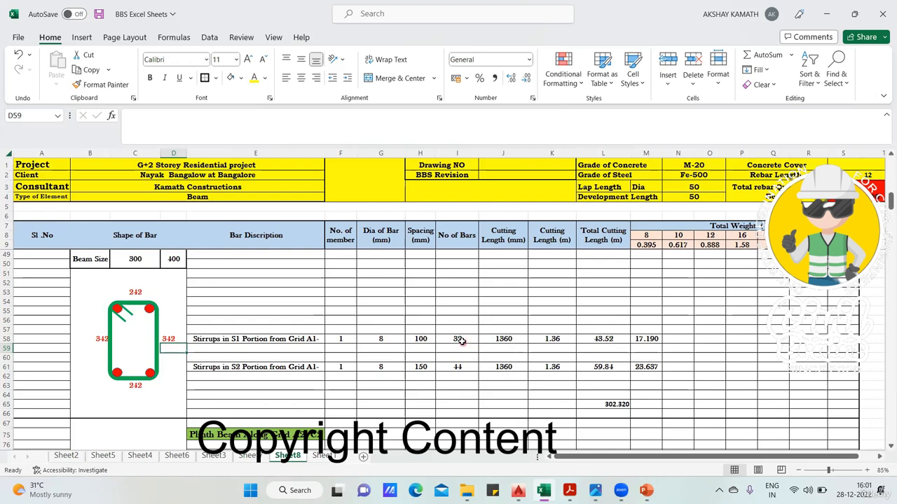
pyautogui.click(326, 456)
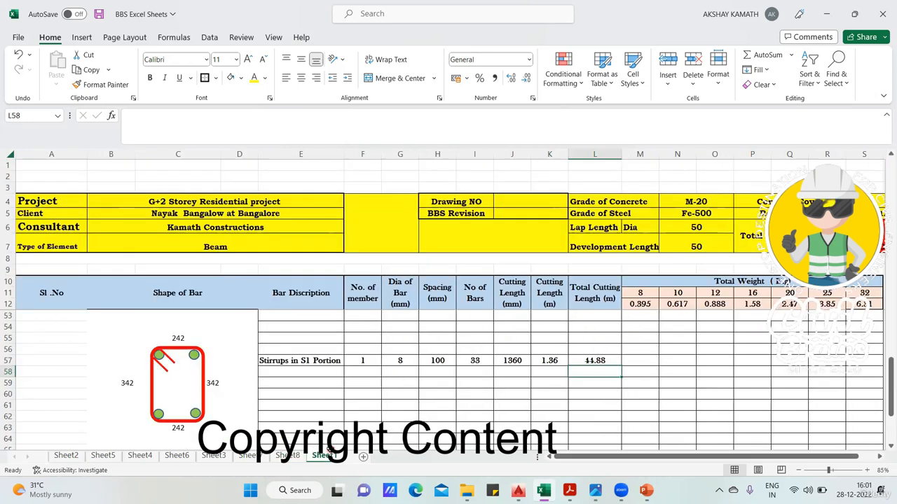
# Try the S1 bar count formula in I57 without the +1 and compare the total cutting length with Sheet8
pyautogui.click(477, 361)
pyautogui.click(284, 115)
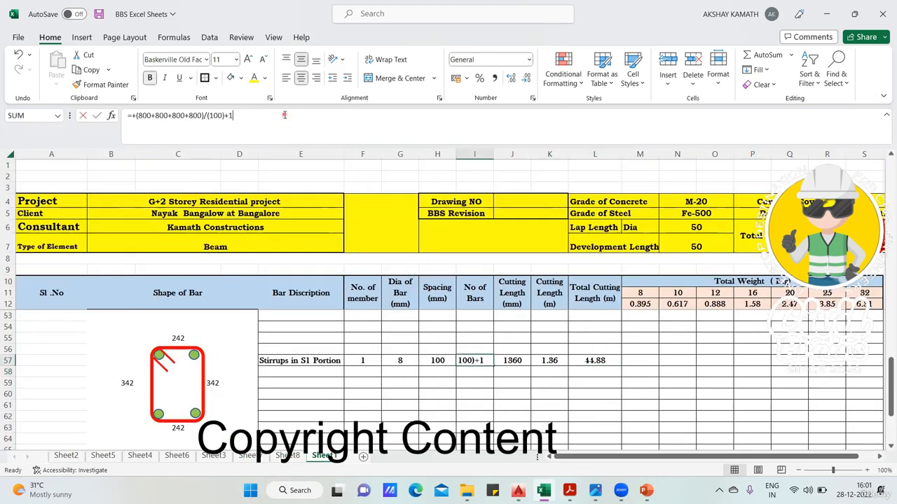
pyautogui.press('BackSpace')
pyautogui.press('BackSpace')
pyautogui.press('Return')
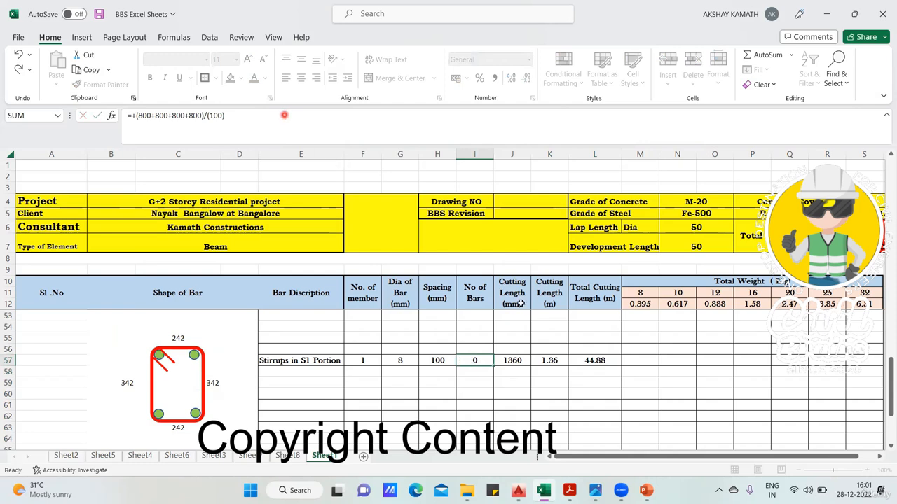
pyautogui.hotkey('ctrl', 'pageup')
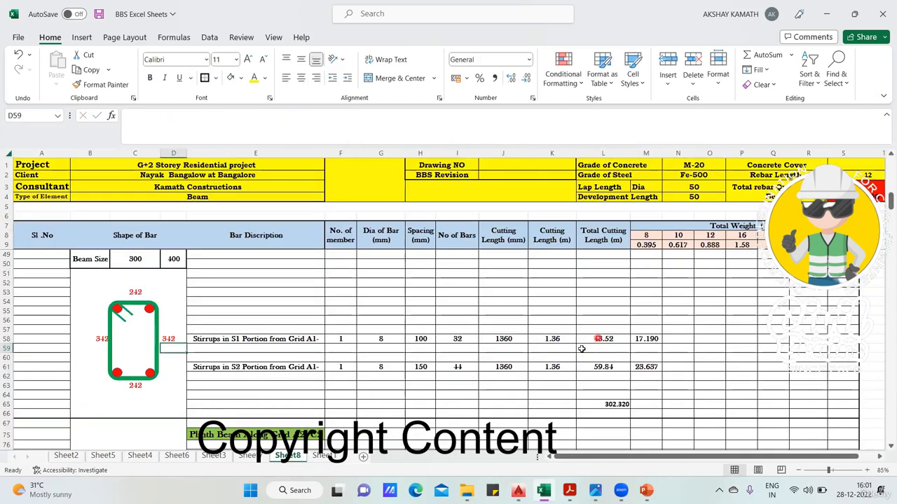
pyautogui.click(321, 457)
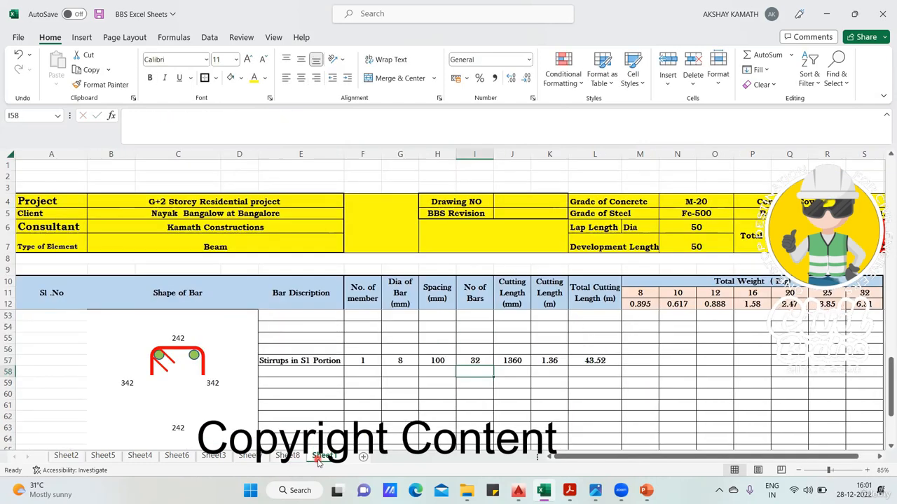
# Restore the +1 at the end of the S1 bar count formula in I57
pyautogui.click(482, 360)
pyautogui.click(232, 115)
pyautogui.write('+1')
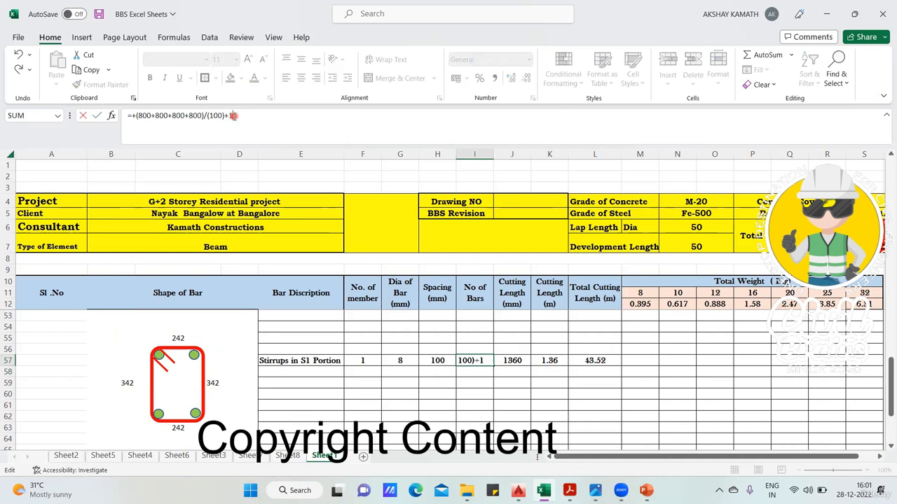
pyautogui.press('Return')
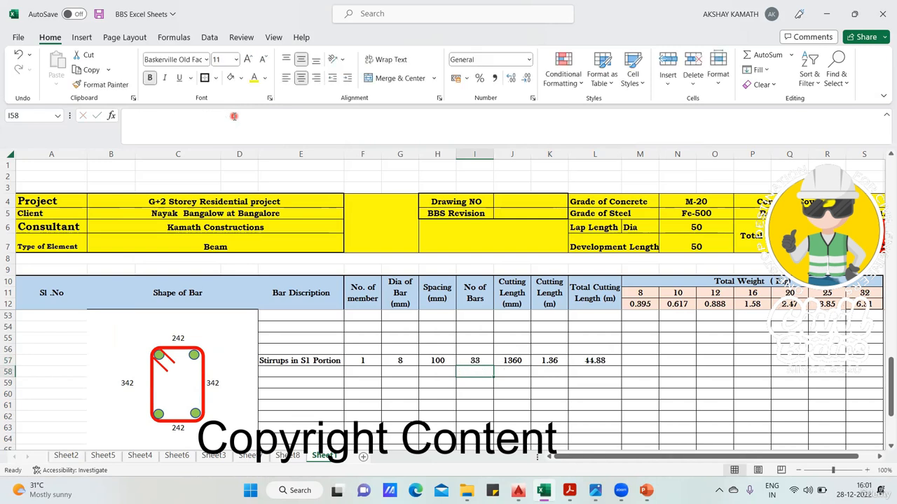
# Calculate the S1 stirrups' 8 mm bar weight in M57 with the formula +L57*M12 and reduce it to three decimals
pyautogui.click(648, 359)
pyautogui.write('+')
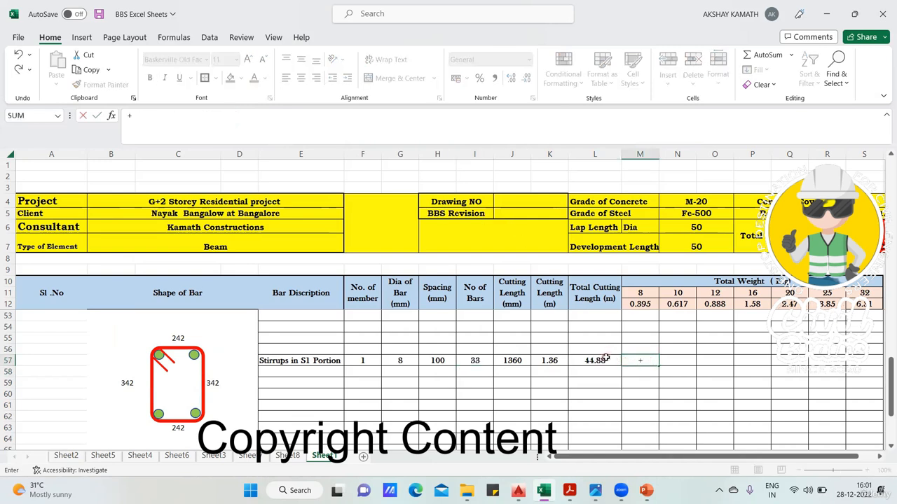
pyautogui.press('Left')
pyautogui.write('*')
pyautogui.click(643, 306)
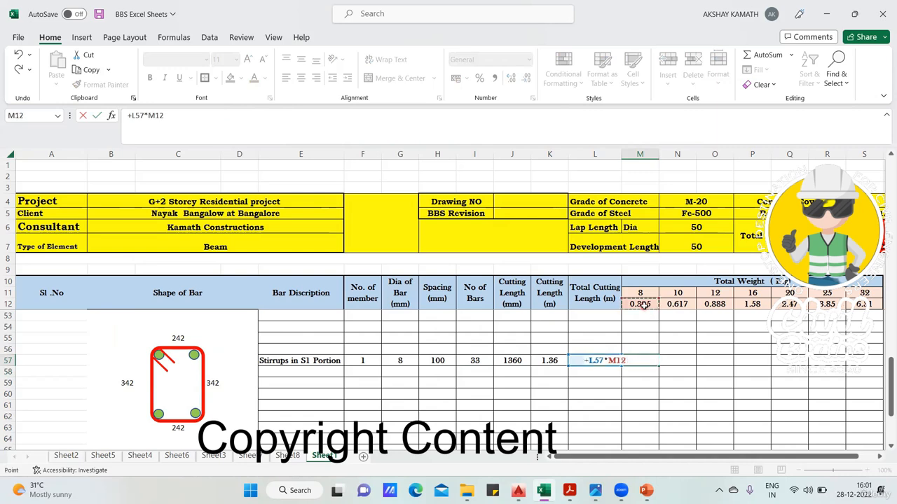
pyautogui.press('Return')
pyautogui.click(646, 361)
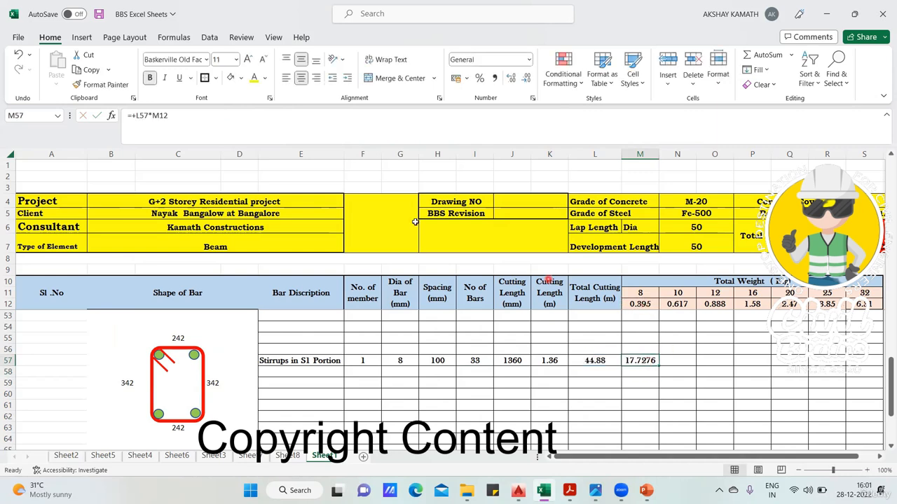
pyautogui.click(531, 78)
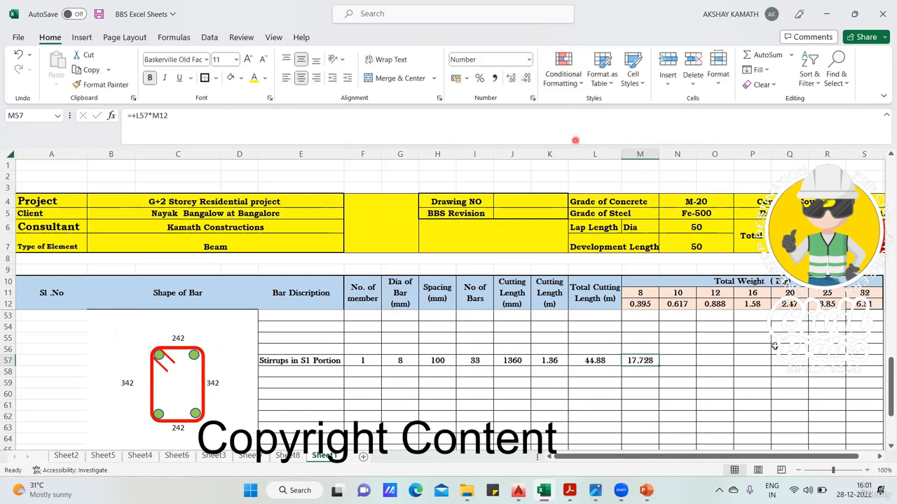
pyautogui.click(772, 349)
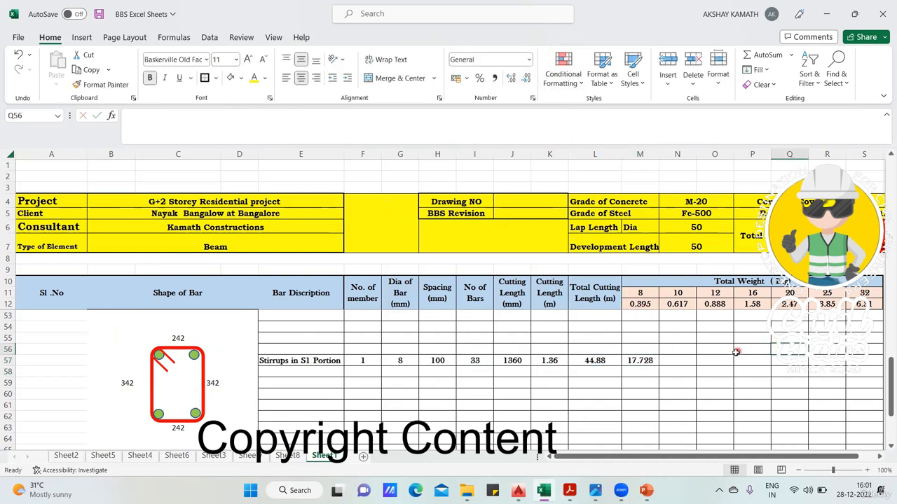
pyautogui.click(329, 363)
pyautogui.hotkey('ctrl', 'c')
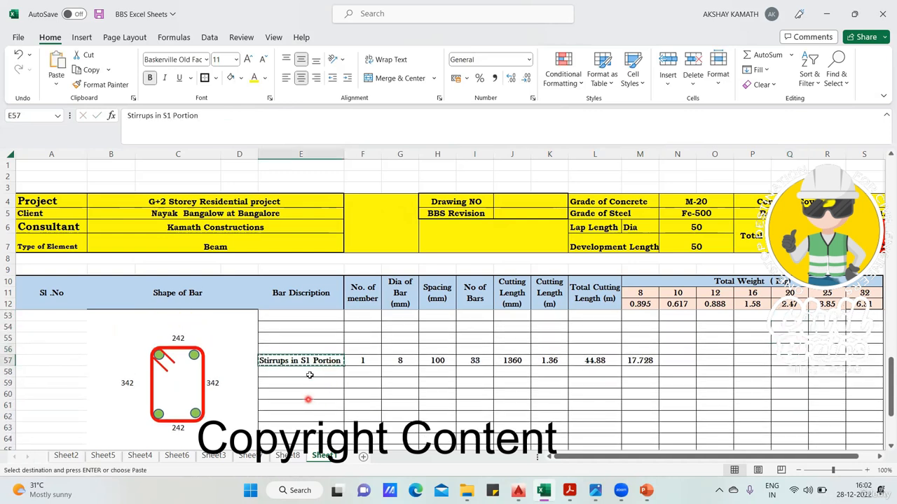
pyautogui.press('Escape')
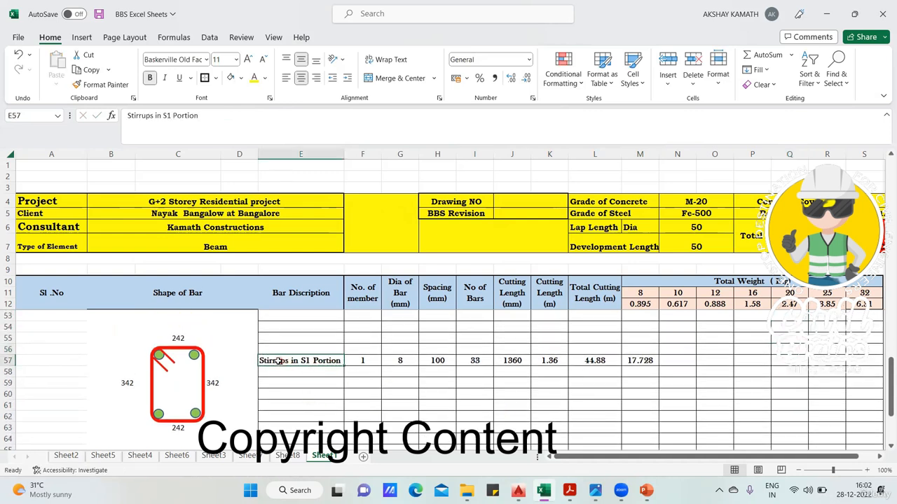
# Copy the S1 stirrup entries in E57:M57 to row 60, starting at E60
pyautogui.moveTo(277, 361); pyautogui.dragTo(659, 362)
pyautogui.hotkey('ctrl', 'c')
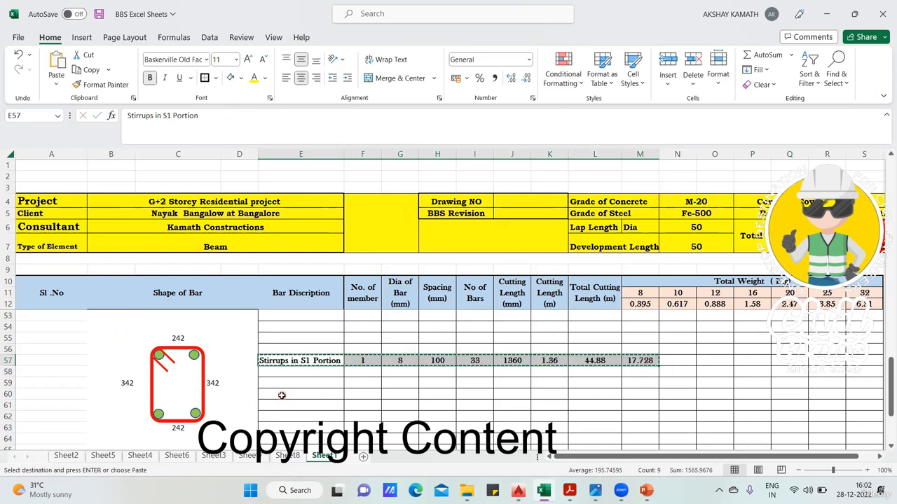
pyautogui.click(281, 395)
pyautogui.hotkey('ctrl', 'v')
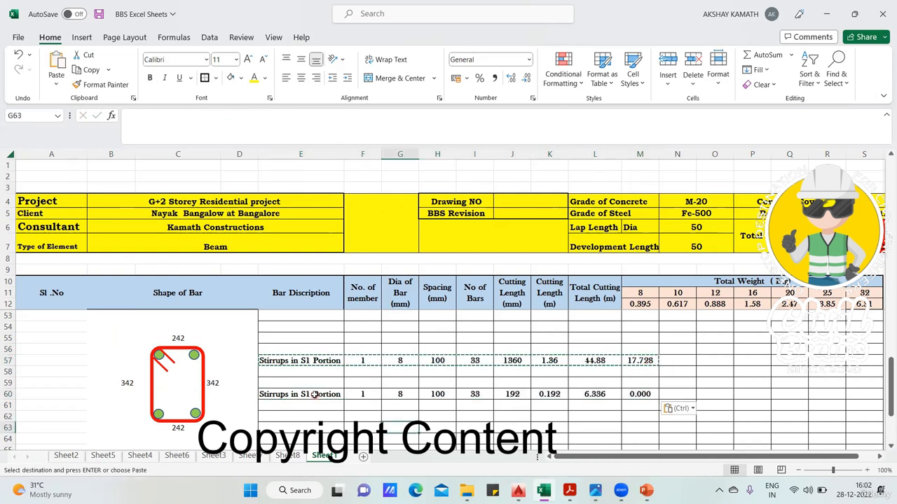
# Change the copied description in E60 to "Stirrups in S2 Portion"
pyautogui.doubleClick(309, 395)
pyautogui.press('BackSpace')
pyautogui.write('2')
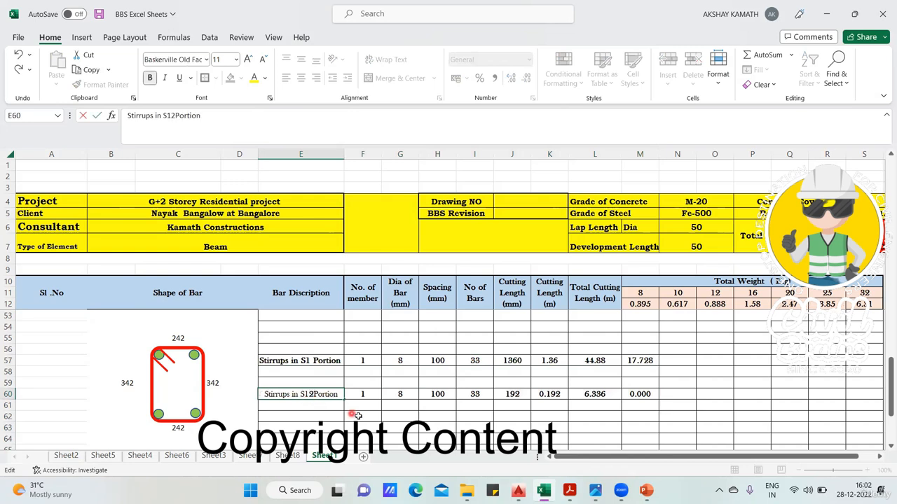
pyautogui.press('Return')
pyautogui.click(312, 398)
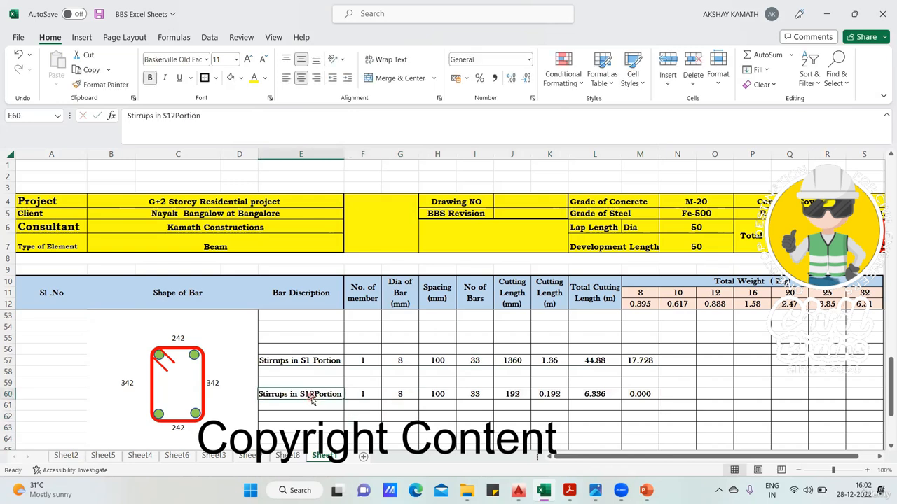
pyautogui.doubleClick(309, 395)
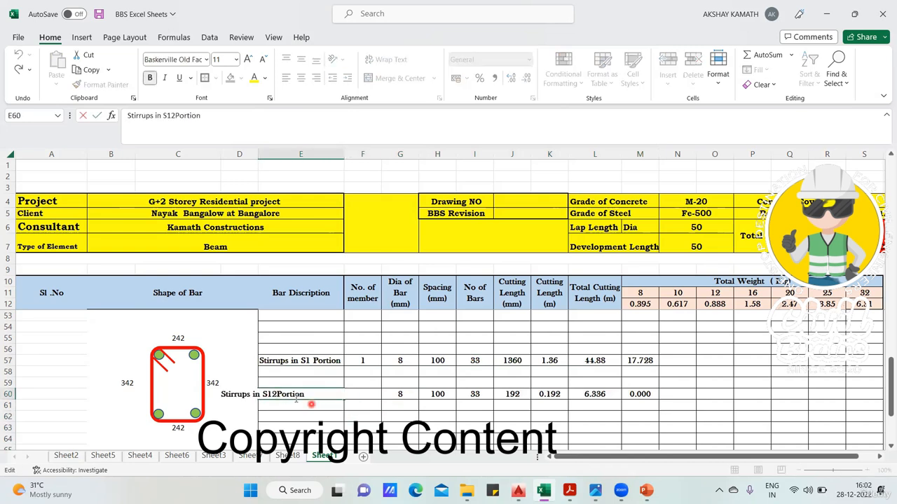
pyautogui.click(170, 125)
pyautogui.press('BackSpace')
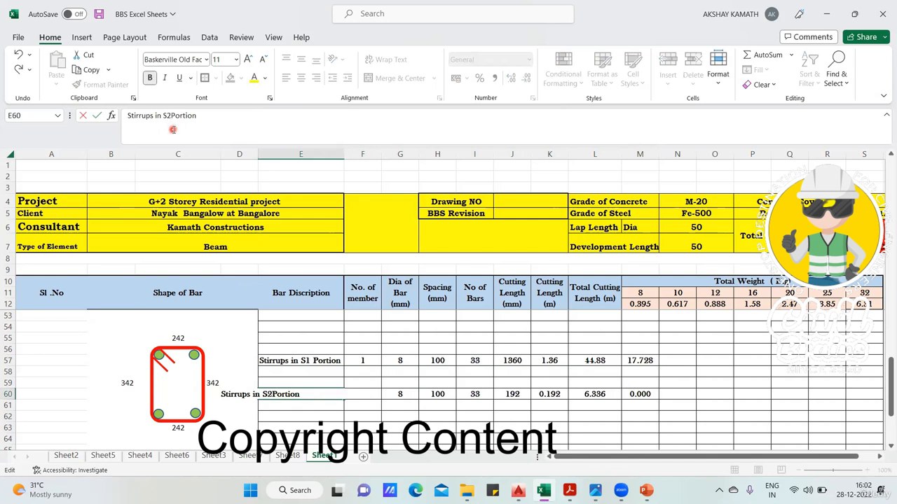
pyautogui.click(173, 127)
pyautogui.press('Return')
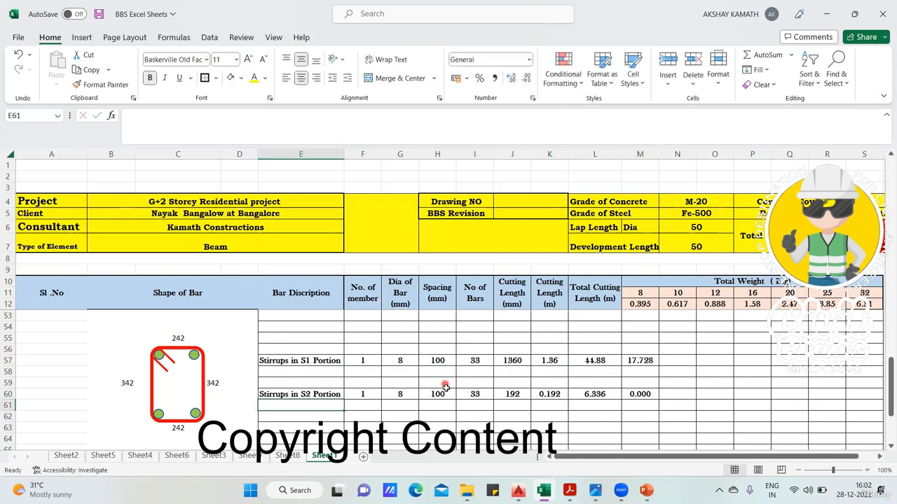
# Set the S2 stirrup spacing in H60 to 150 mm
pyautogui.click(448, 394)
pyautogui.write('150')
pyautogui.press('Tab')
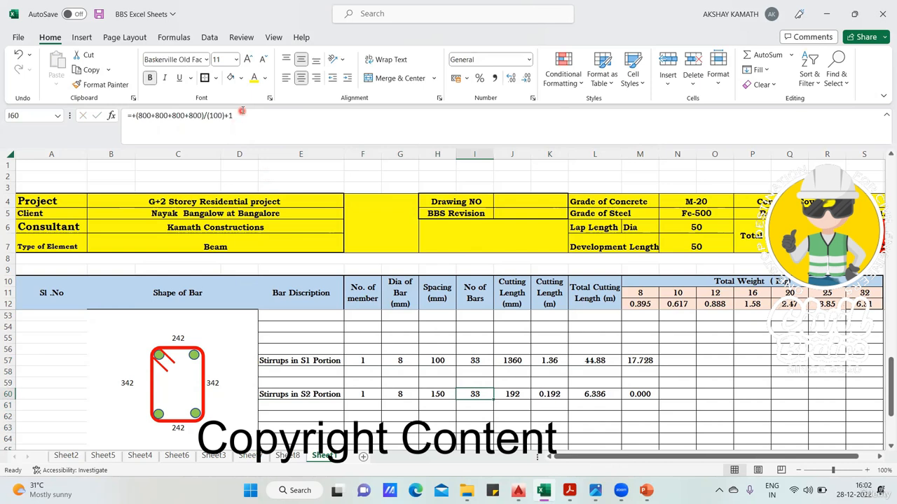
pyautogui.moveTo(241, 112); pyautogui.dragTo(84, 116)
pyautogui.write('+')
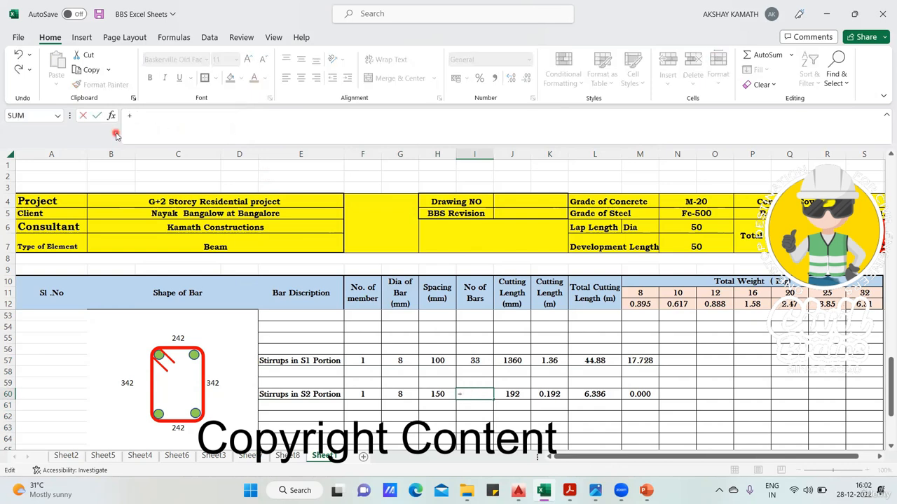
pyautogui.write('(5125')
pyautogui.click(569, 490)
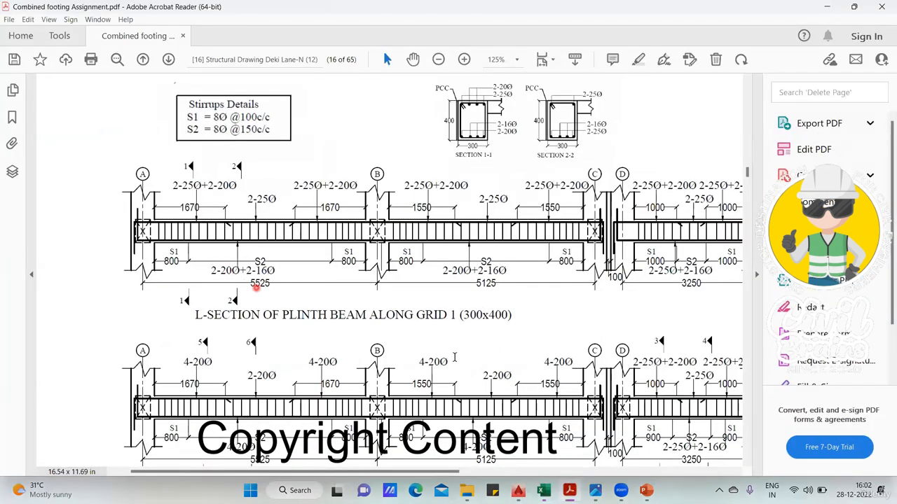
pyautogui.click(570, 492)
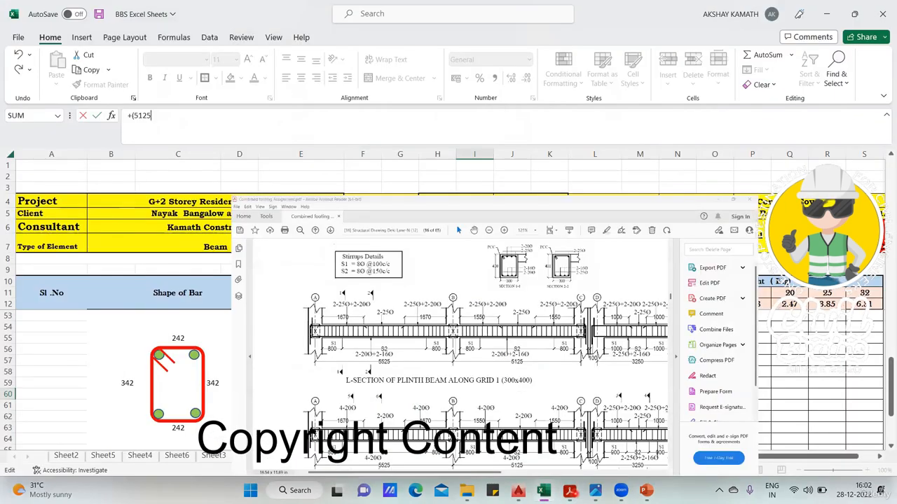
pyautogui.press('BackSpace')
pyautogui.press('BackSpace')
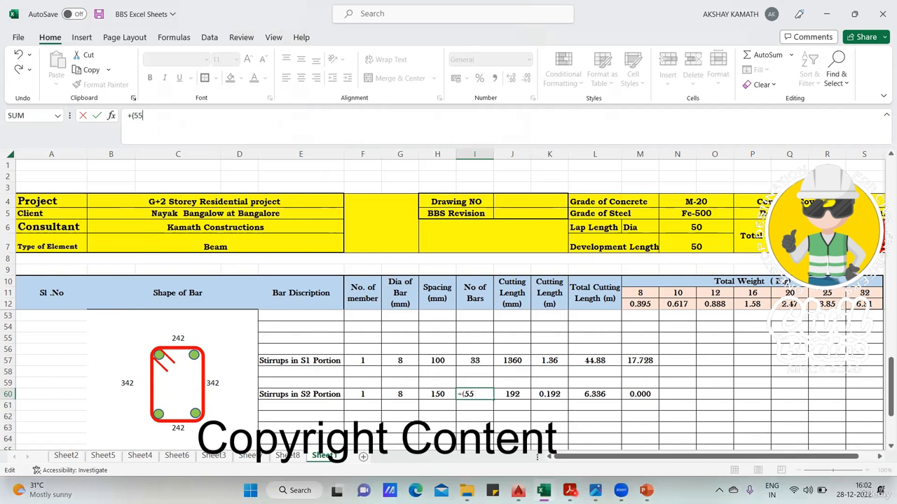
pyautogui.write('25-250')
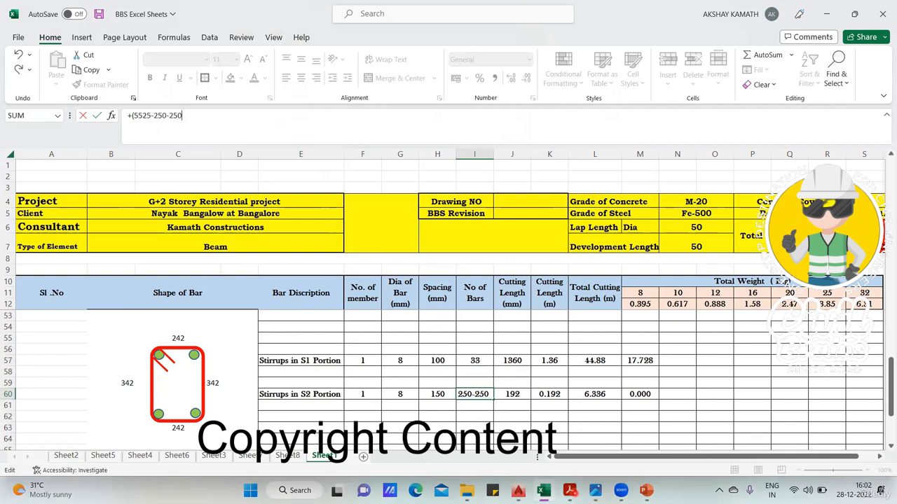
pyautogui.write('-250')
pyautogui.press('BackSpace')
pyautogui.press('BackSpace')
pyautogui.press('BackSpace')
pyautogui.write('800')
pyautogui.write(')')
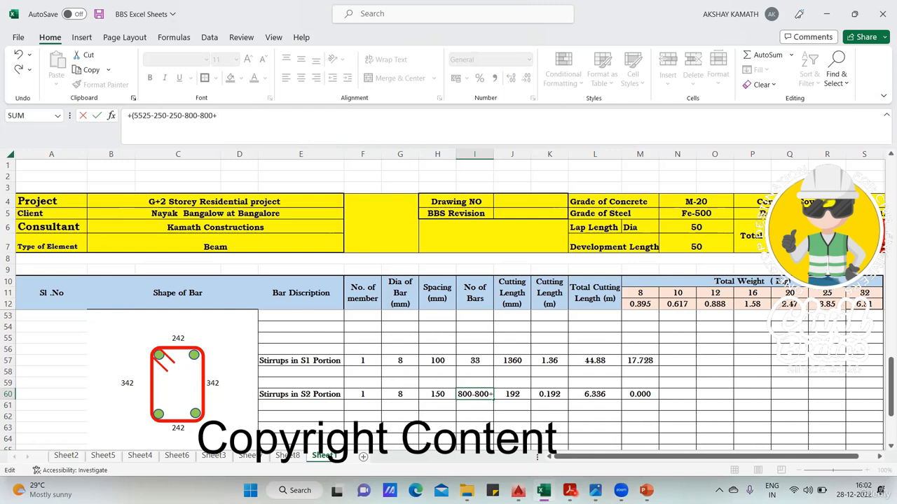
pyautogui.hotkey('alt', 'Tab')
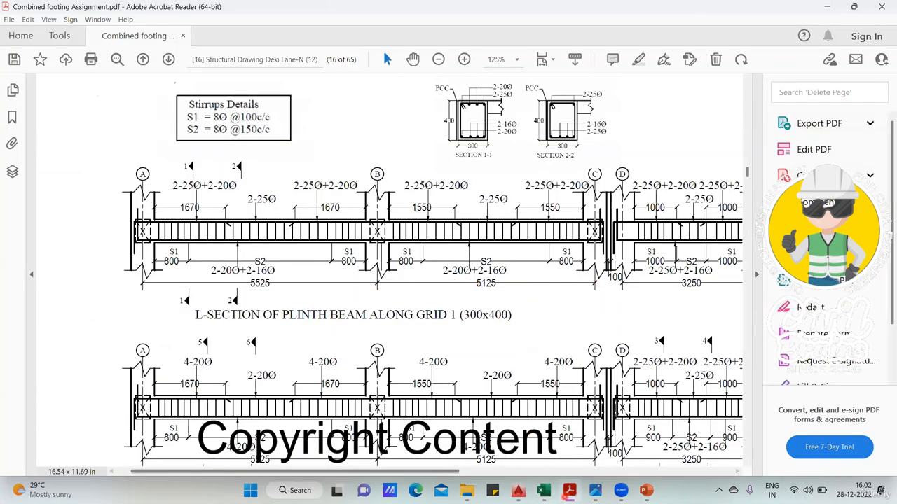
pyautogui.click(569, 490)
pyautogui.write('5125-250')
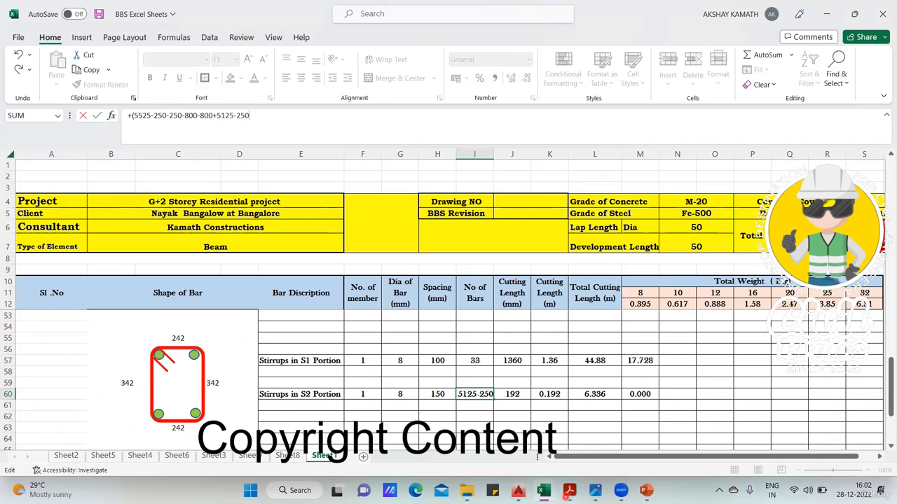
pyautogui.write('-250-800-800')
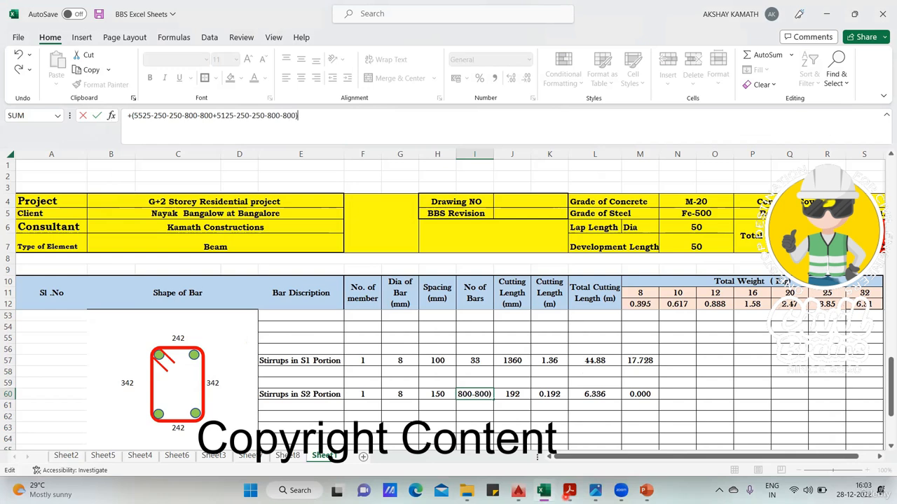
pyautogui.write(')/(')
pyautogui.click(443, 398)
pyautogui.write(')')
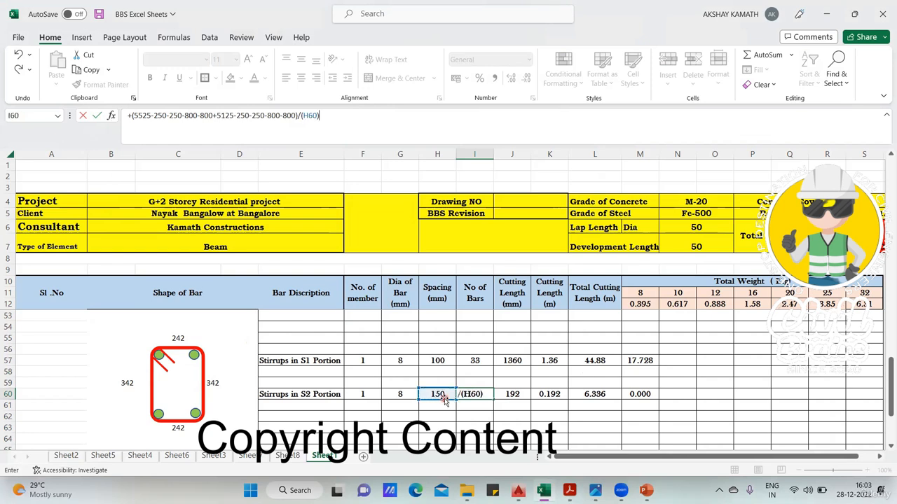
pyautogui.press('Return')
pyautogui.click(485, 391)
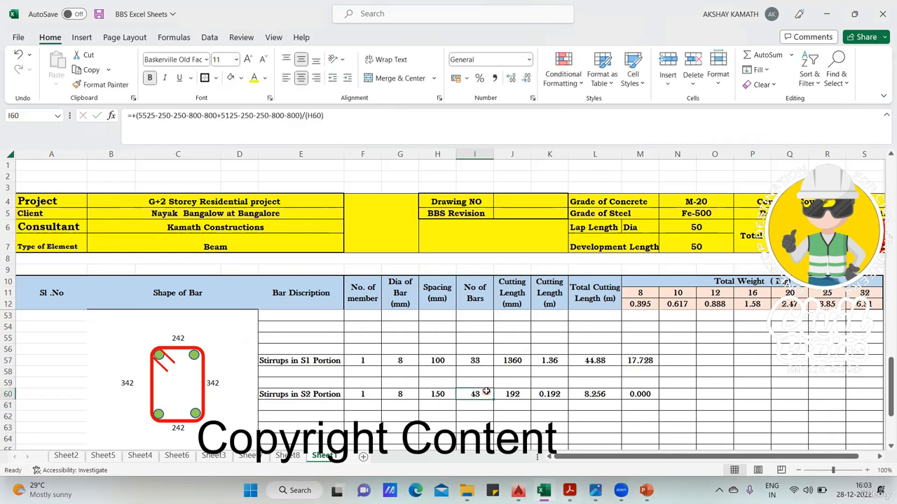
pyautogui.click(484, 360)
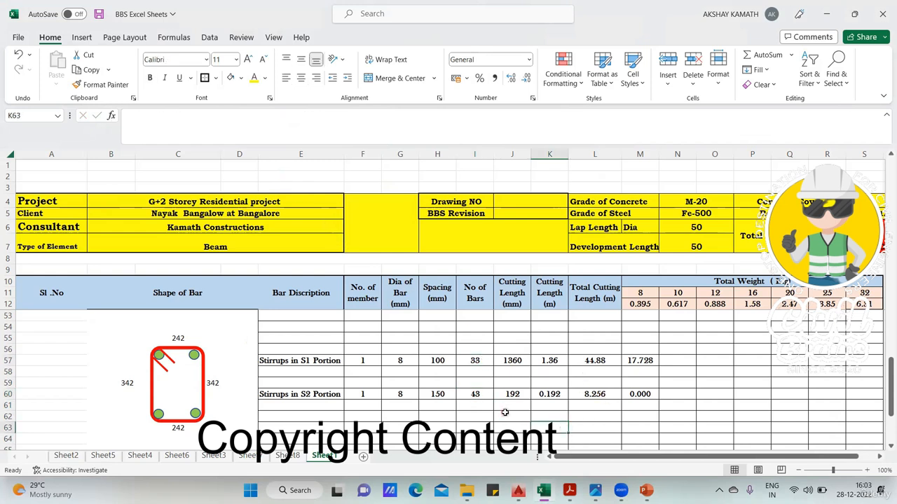
# Replace the S2 cutting length formula in J60 with +C55+C59+C63+B59+24*G60
pyautogui.doubleClick(520, 394)
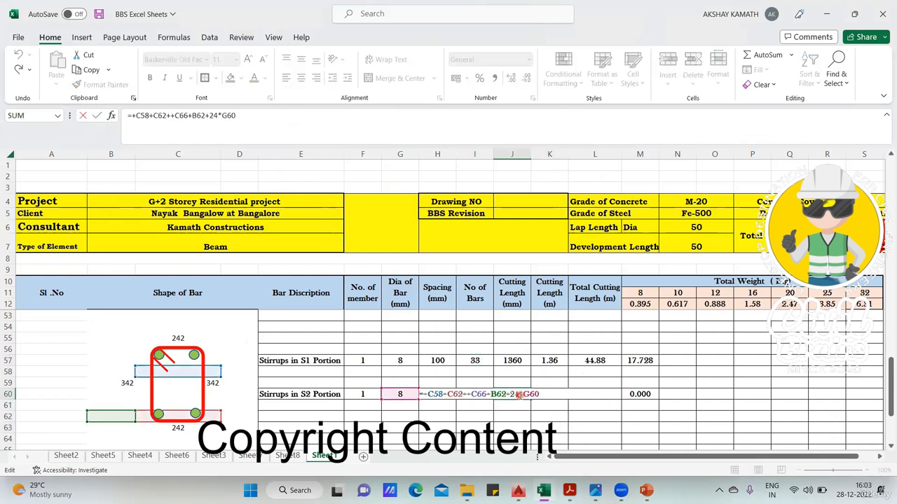
pyautogui.moveTo(235, 116); pyautogui.dragTo(100, 121)
pyautogui.write('+')
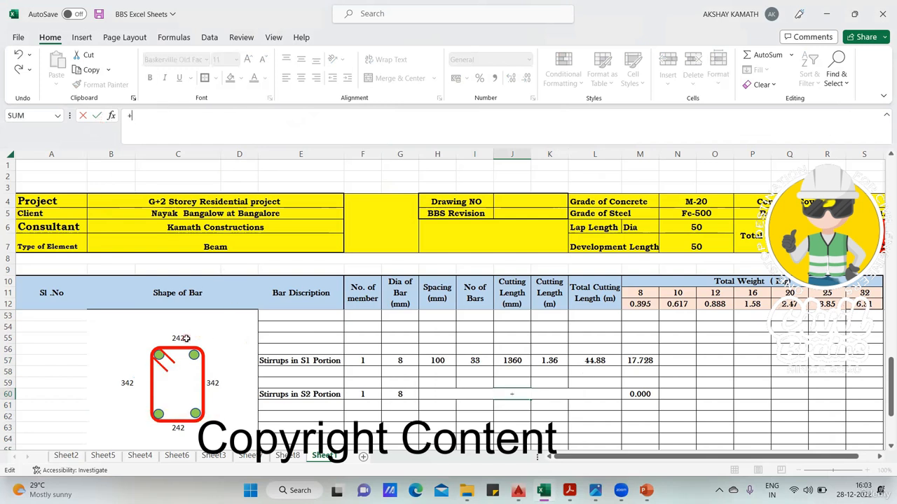
pyautogui.click(184, 338)
pyautogui.write('+')
pyautogui.click(214, 382)
pyautogui.write('+C59+')
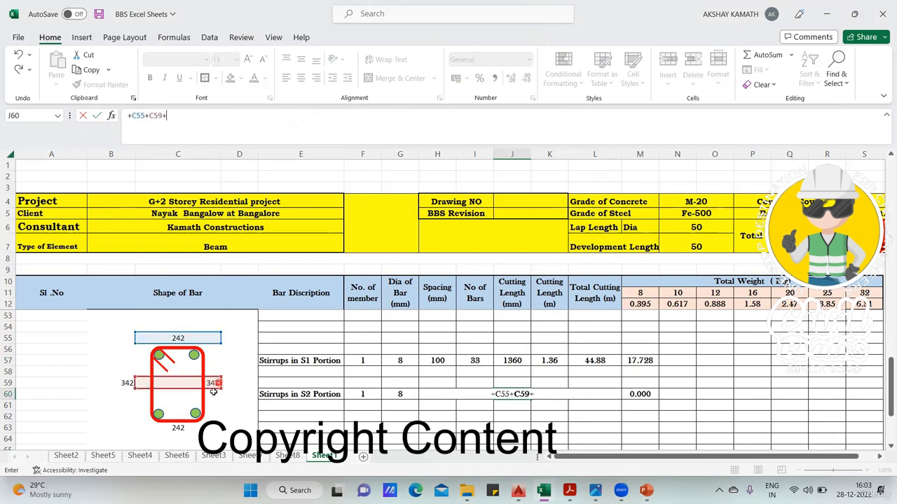
pyautogui.click(182, 428)
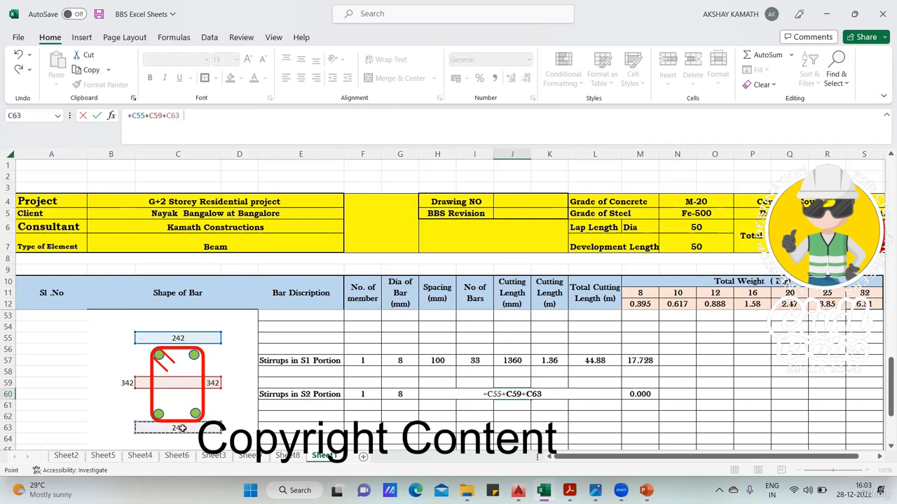
pyautogui.write('+')
pyautogui.click(125, 384)
pyautogui.write('+B59+')
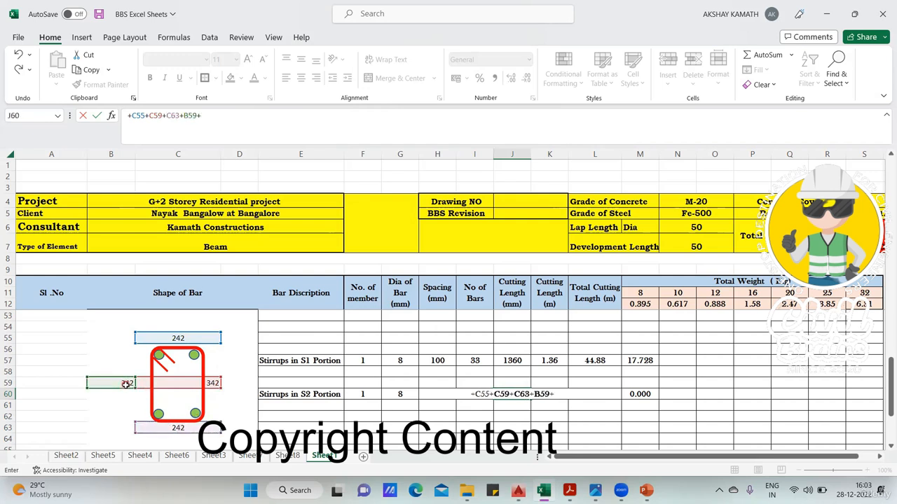
pyautogui.write('24*')
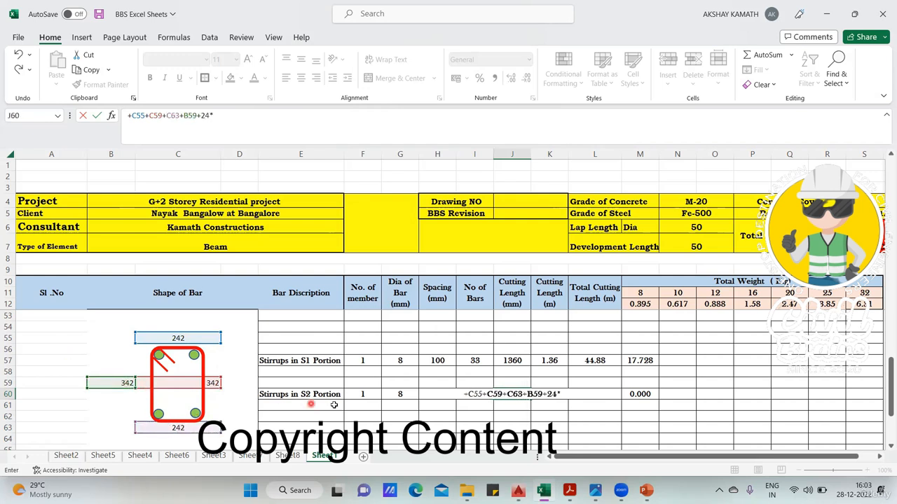
pyautogui.click(394, 395)
pyautogui.press('Return')
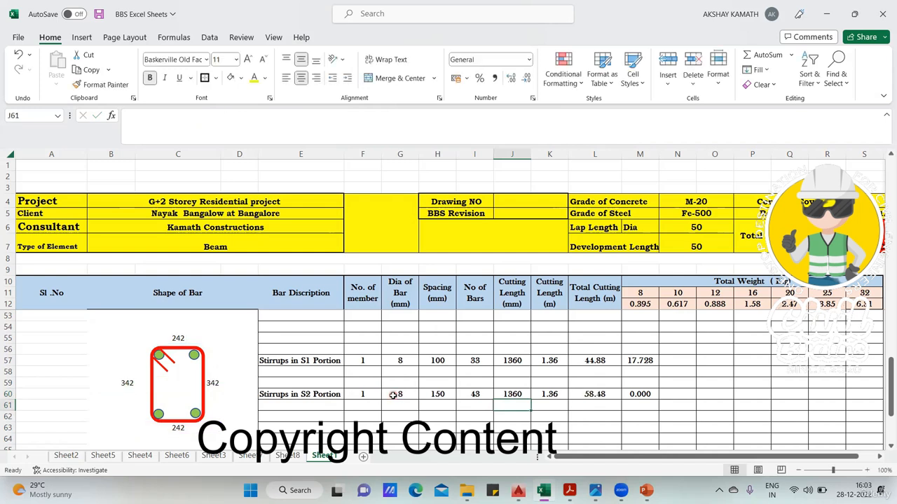
# Correct the S2 stirrups' 8 mm bar weight formula in M60 to +L60*M12 and compare the stirrup rows with Sheet8
pyautogui.doubleClick(611, 396)
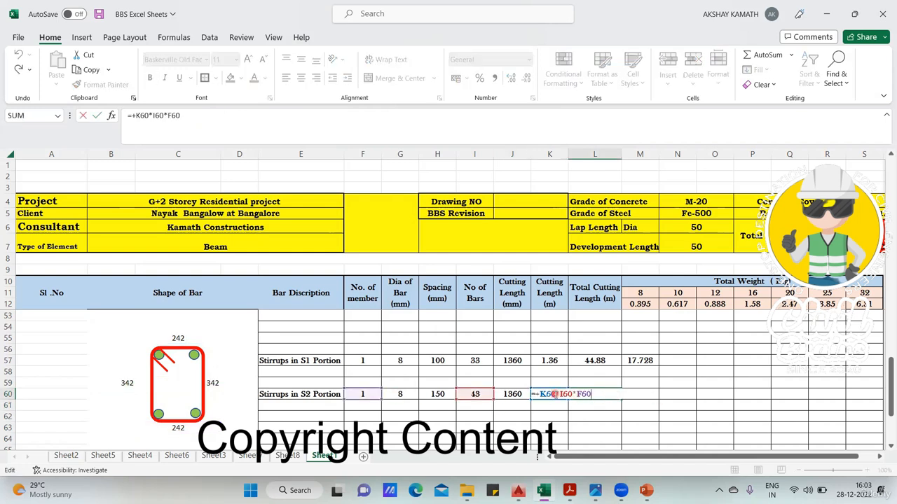
pyautogui.press('Escape')
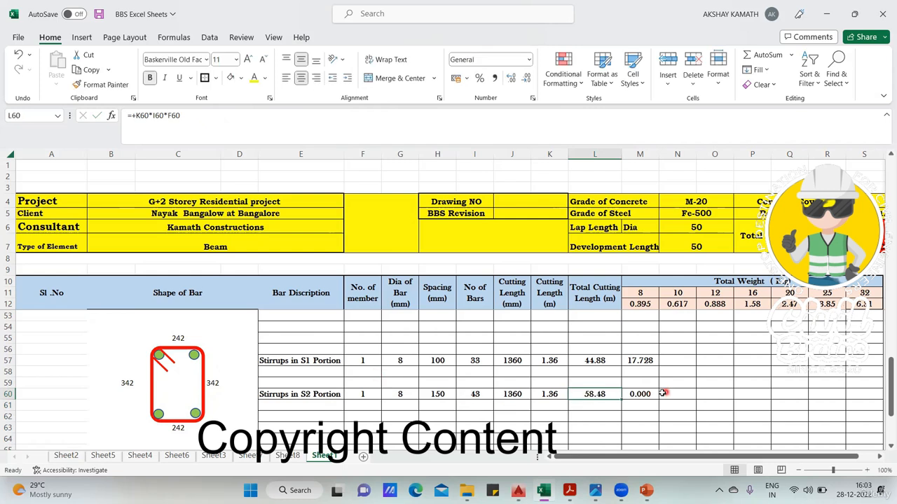
pyautogui.doubleClick(641, 394)
pyautogui.press('BackSpace')
pyautogui.press('BackSpace')
pyautogui.press('BackSpace')
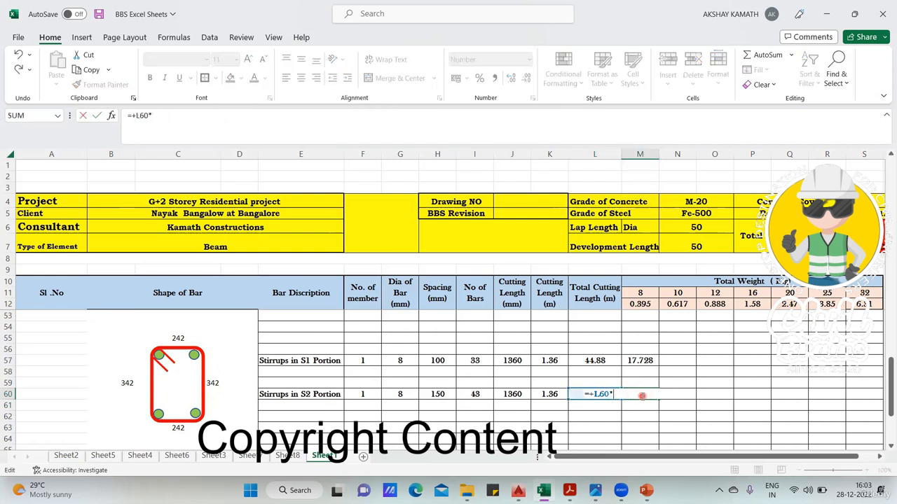
pyautogui.click(648, 306)
pyautogui.press('Return')
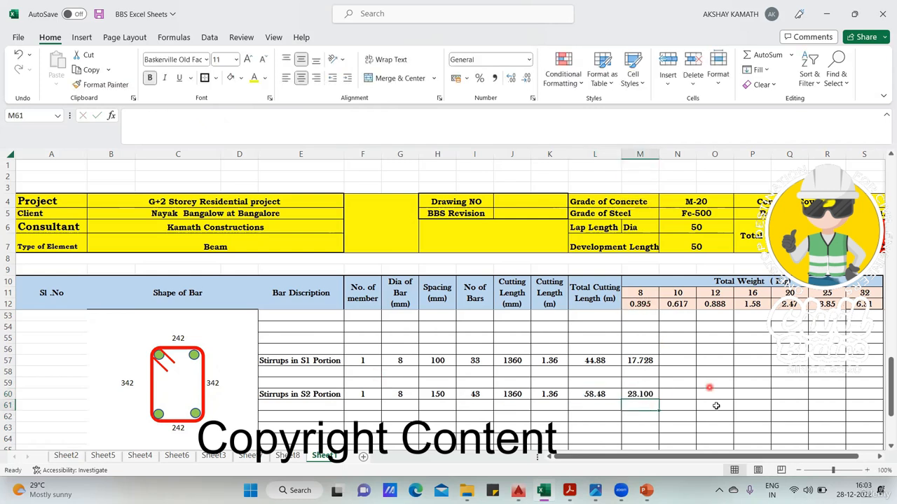
pyautogui.click(298, 456)
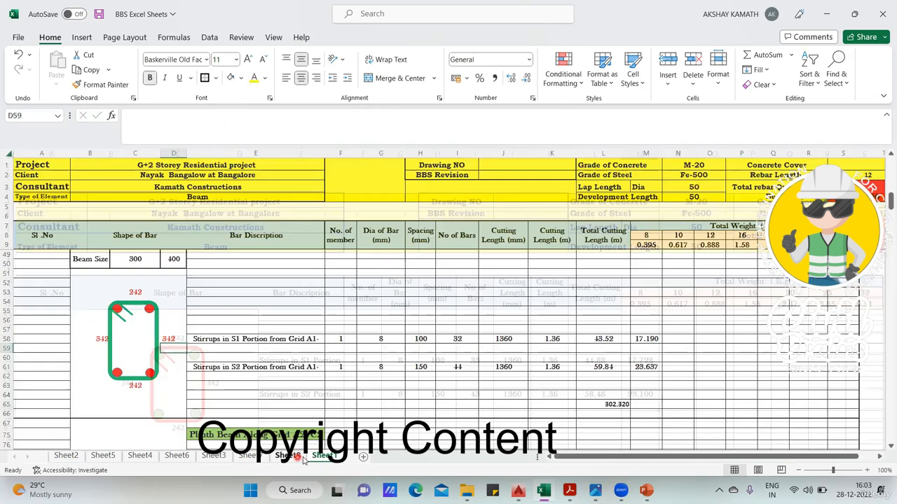
pyautogui.click(322, 459)
# Start the total steel weight formula in L64 of Sheet1 with the S2 and S1 stirrup weights, +M60+M57
pyautogui.scroll(-1, 625, 418)
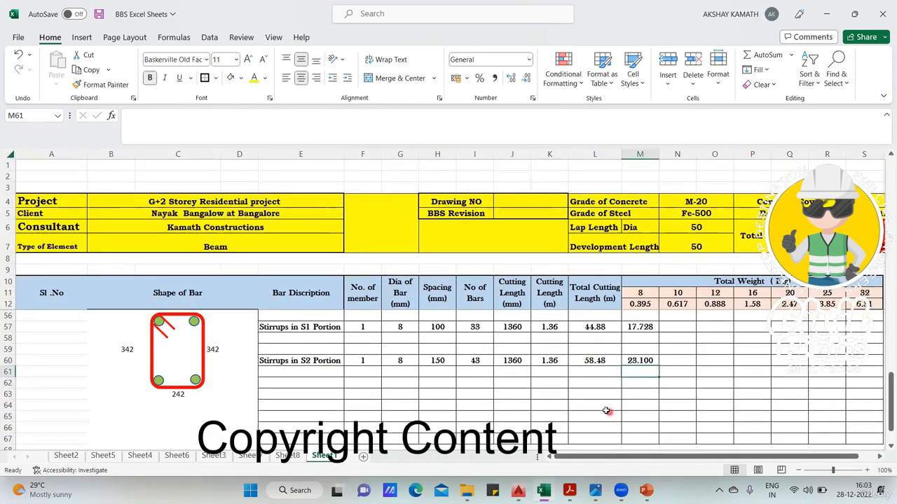
pyautogui.click(596, 409)
pyautogui.write('+')
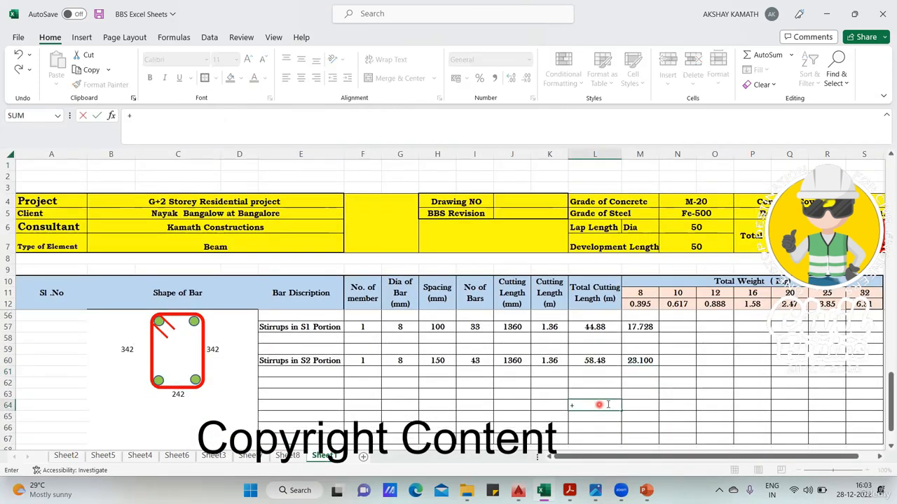
pyautogui.click(651, 361)
pyautogui.write('+')
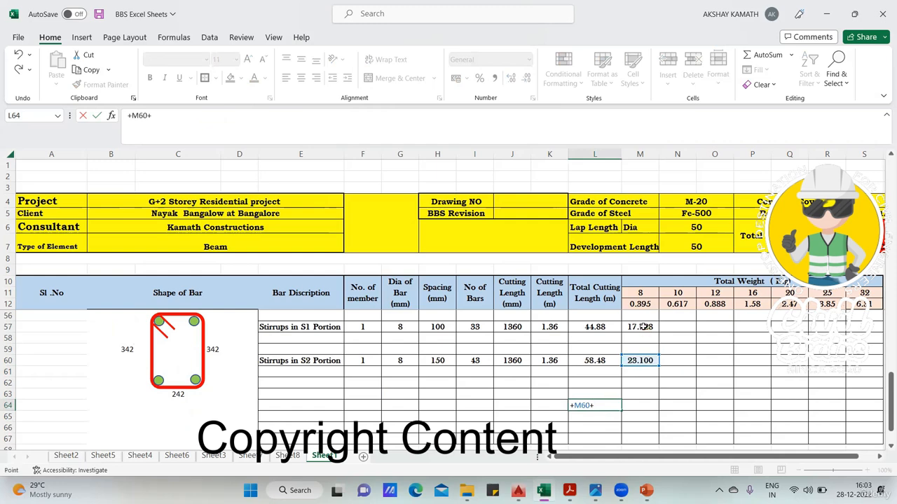
pyautogui.click(650, 332)
# Extend the L64 total with the weights of the extra bars, adding +Q48+Q42+Q36
pyautogui.scroll(5, 732, 368)
pyautogui.write('+')
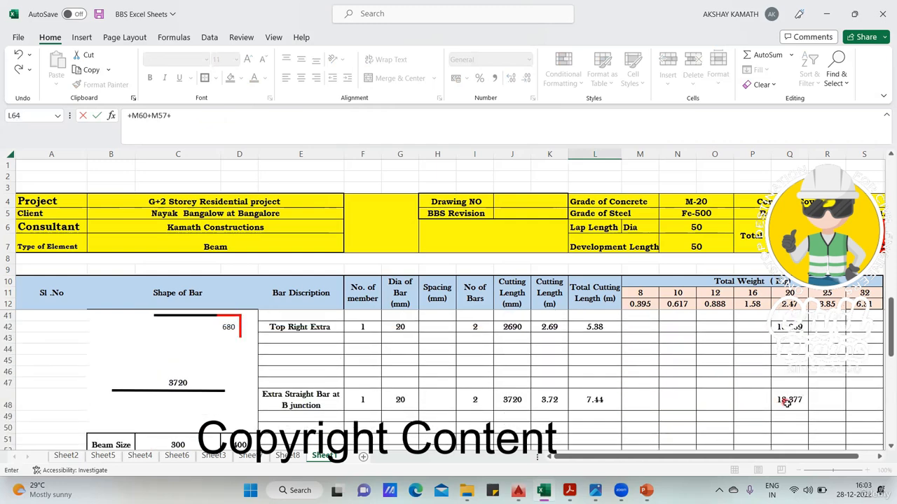
pyautogui.click(791, 404)
pyautogui.write('+')
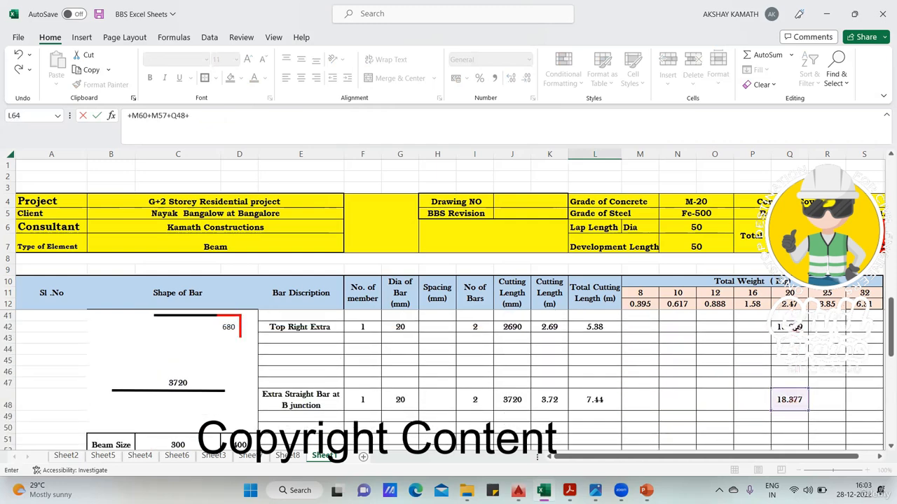
pyautogui.click(792, 328)
pyautogui.scroll(3, 778, 358)
pyautogui.write('+')
pyautogui.click(781, 360)
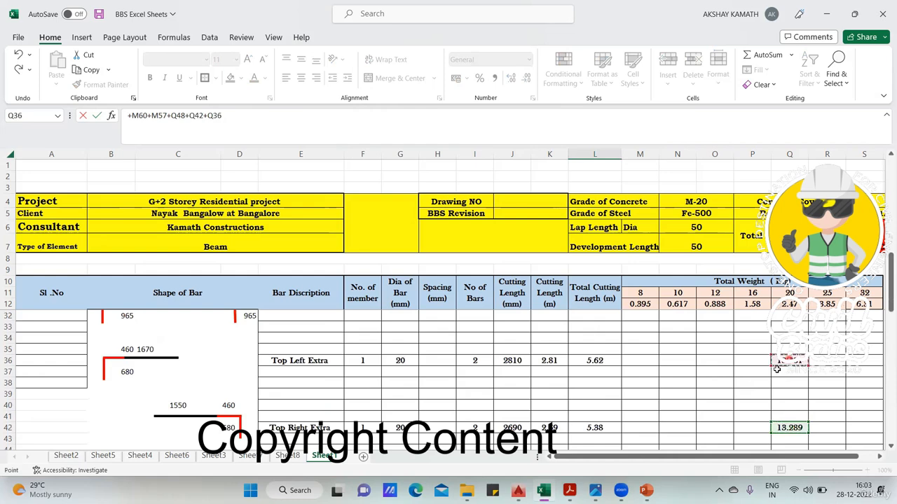
# Complete the L64 total by adding the top and bottom main bar weights, +R31+P24+Q18
pyautogui.scroll(2, 757, 378)
pyautogui.scroll(1, 748, 383)
pyautogui.write('+')
pyautogui.click(825, 404)
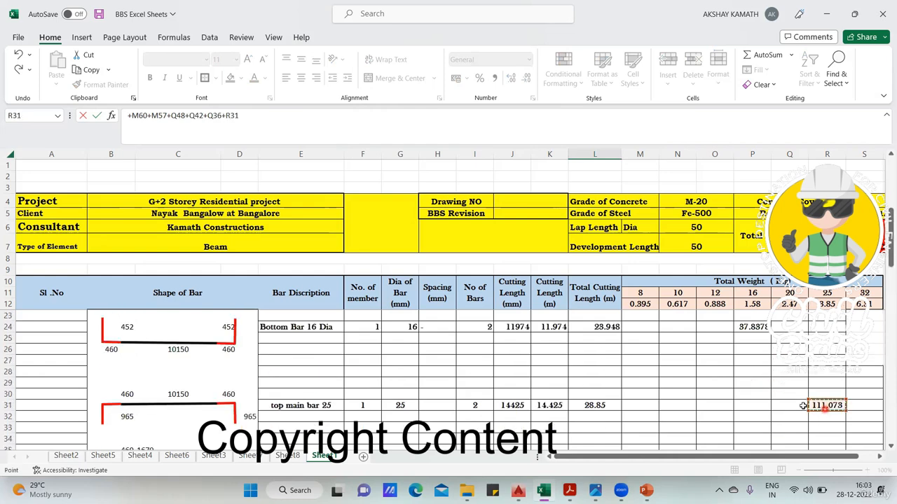
pyautogui.write('+')
pyautogui.scroll(1, 763, 369)
pyautogui.click(753, 360)
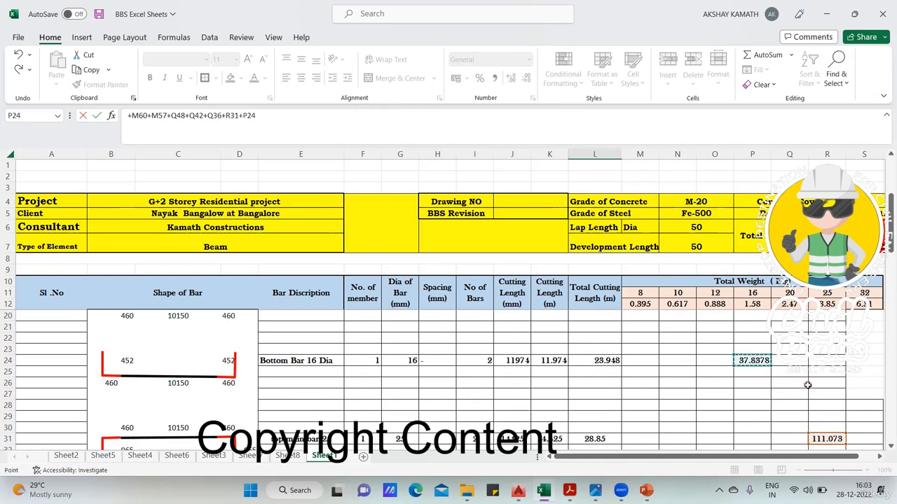
pyautogui.scroll(2, 804, 384)
pyautogui.write('+')
pyautogui.click(799, 372)
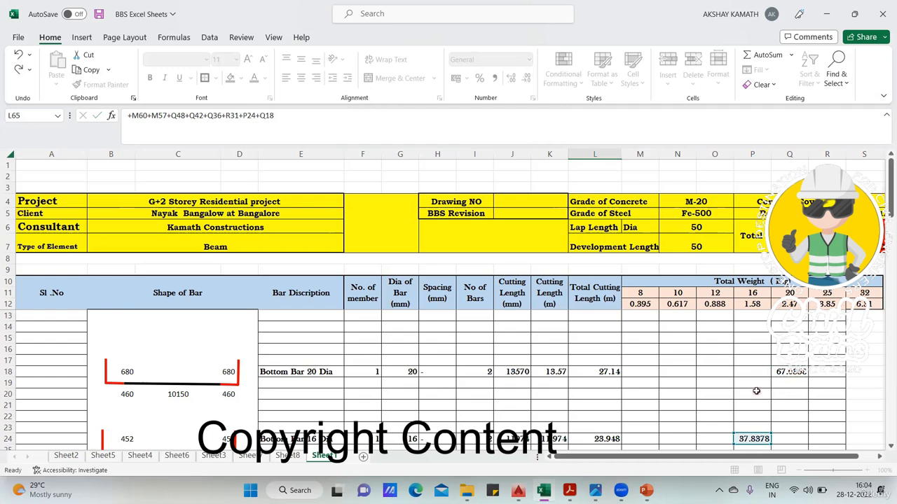
pyautogui.press('Return')
# Compare the total steel weight in L64 with the total in L65 of Sheet8
pyautogui.scroll(-1, 756, 390)
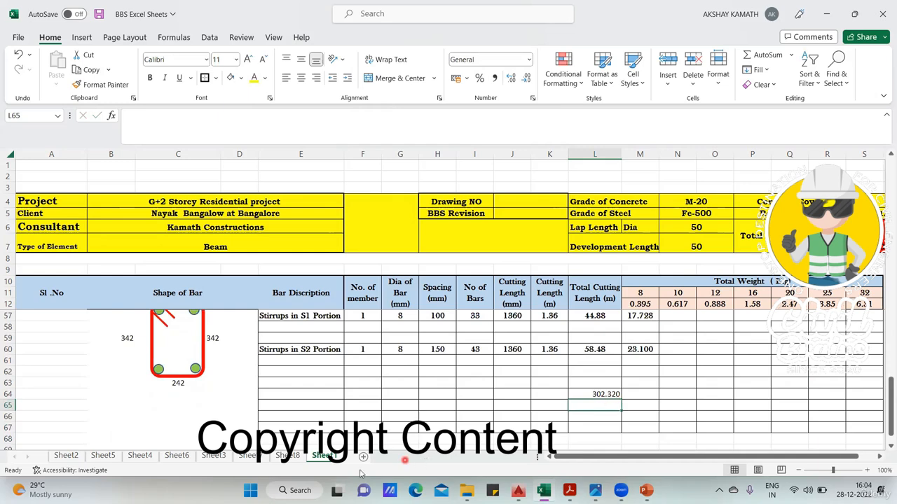
pyautogui.click(295, 456)
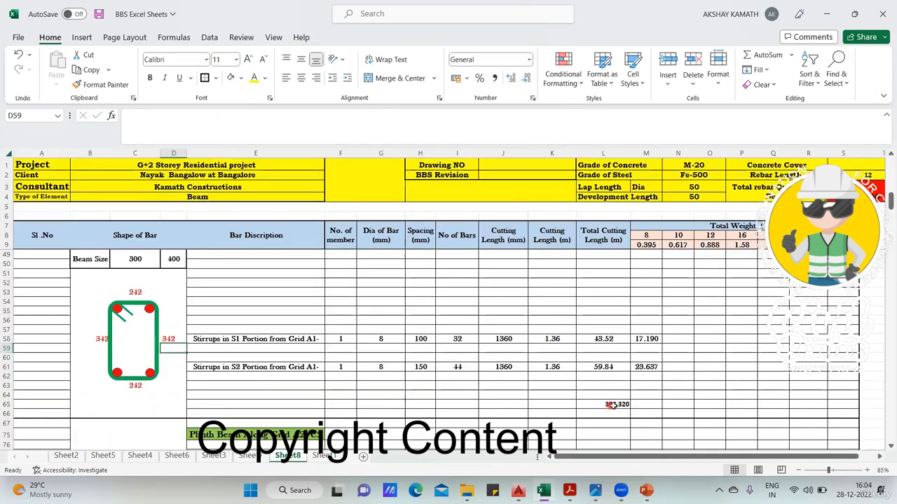
pyautogui.click(321, 456)
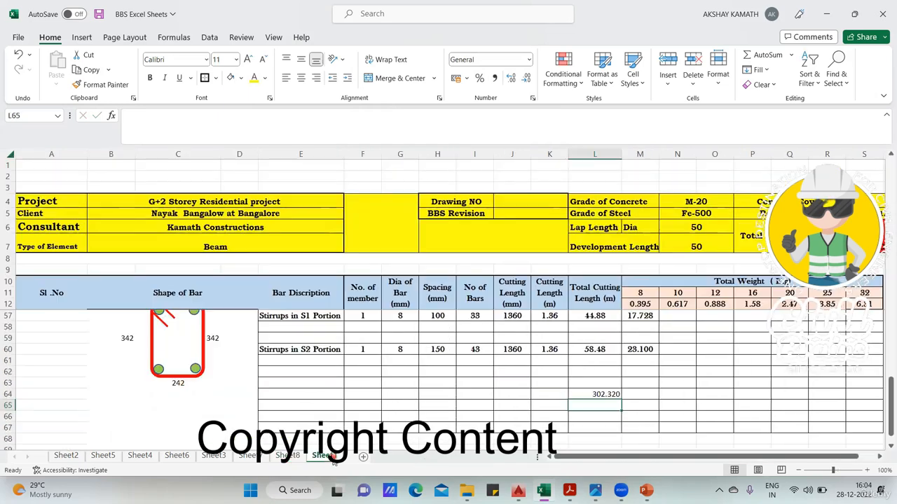
pyautogui.scroll(1, 525, 371)
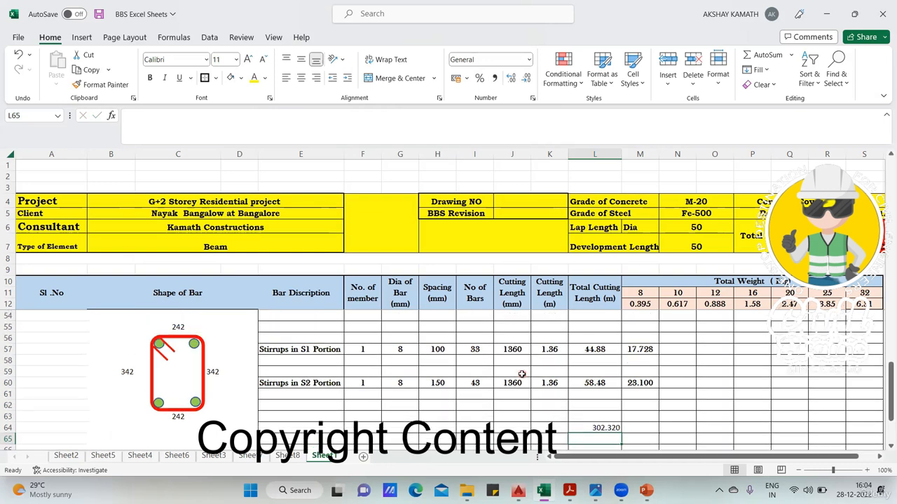
# Compare the S1 and S2 bar count formulas in I57 and I60 with Sheet8's I58 and I61, along with Sheet8's total formula
pyautogui.click(476, 348)
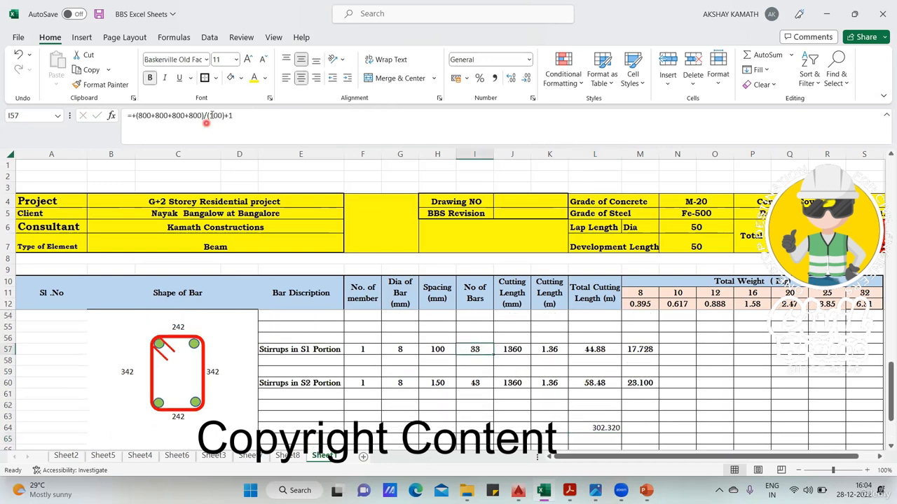
pyautogui.click(482, 384)
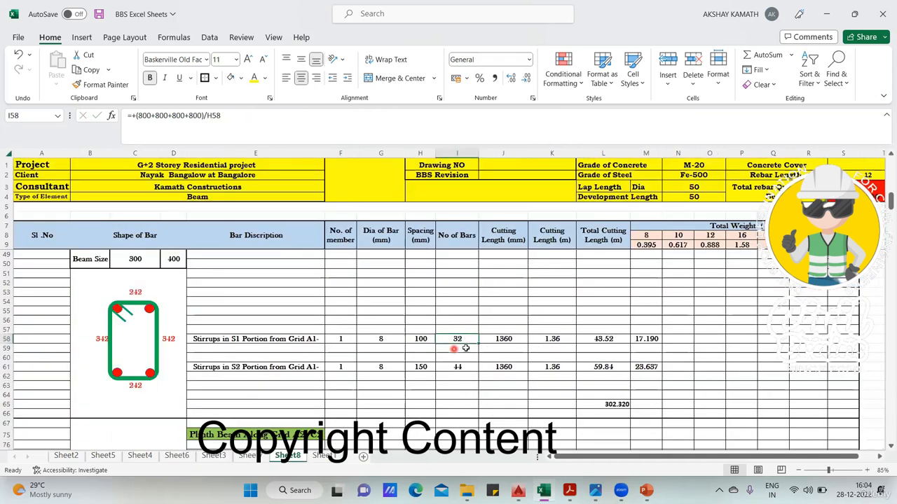
pyautogui.click(464, 367)
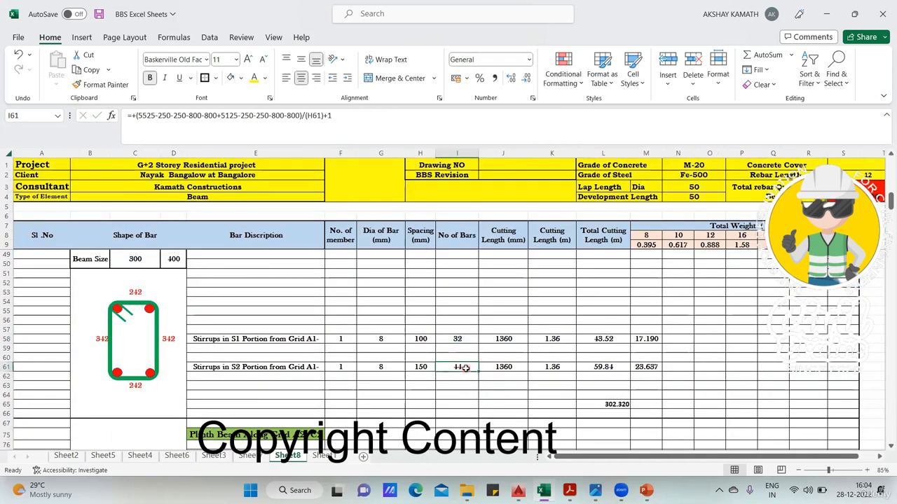
pyautogui.click(677, 359)
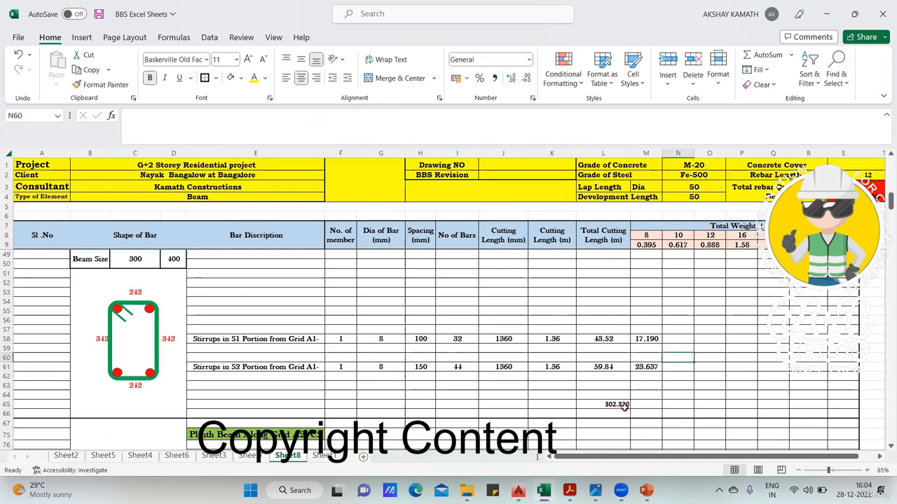
pyautogui.click(624, 406)
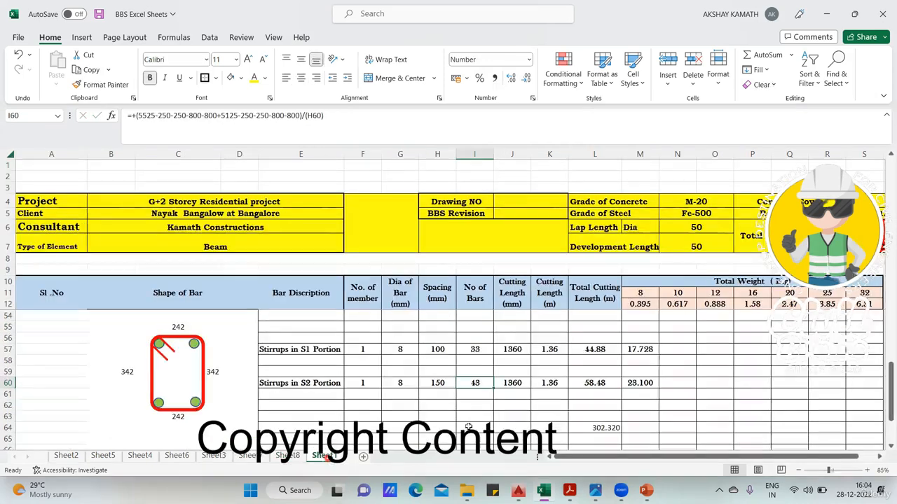
pyautogui.click(323, 456)
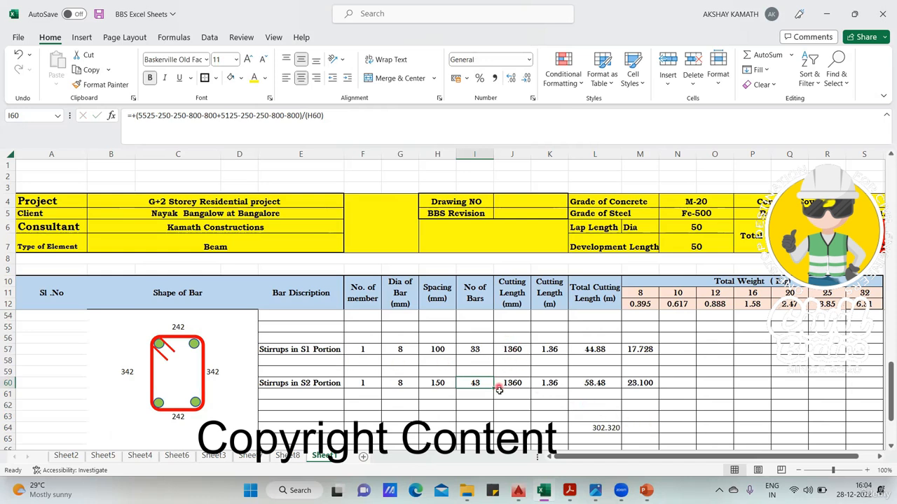
pyautogui.scroll(-1, 484, 420)
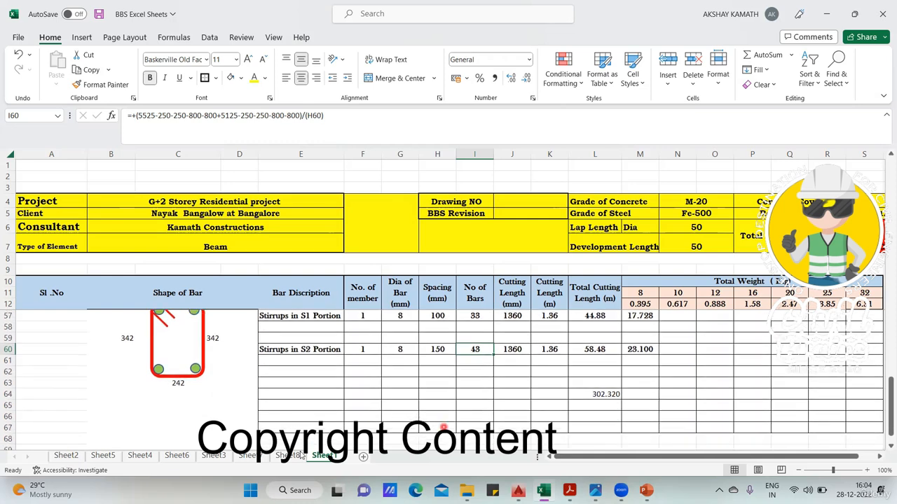
pyautogui.click(287, 457)
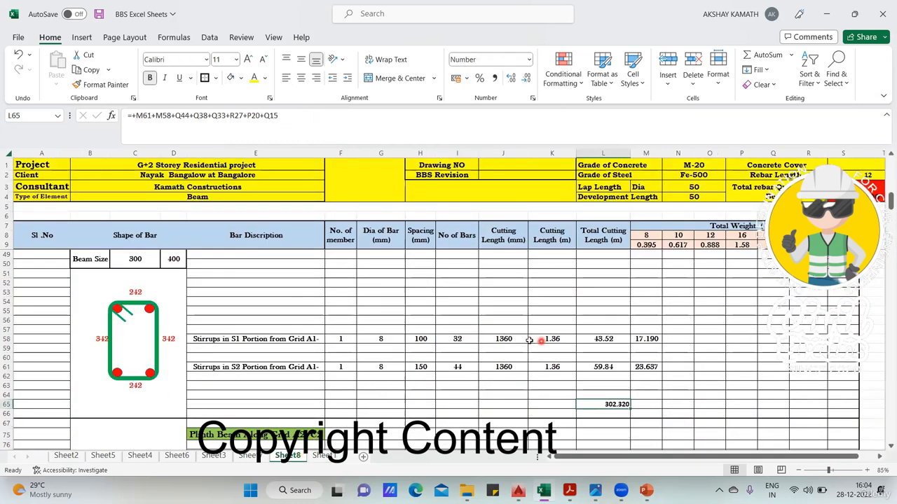
pyautogui.click(324, 456)
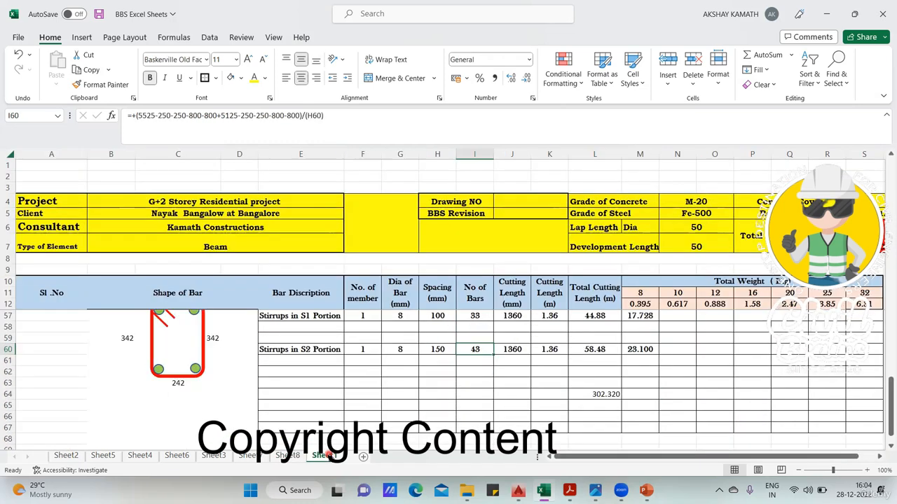
# Format the total in L64 as bold Baskerville Old Face at size 12
pyautogui.click(597, 394)
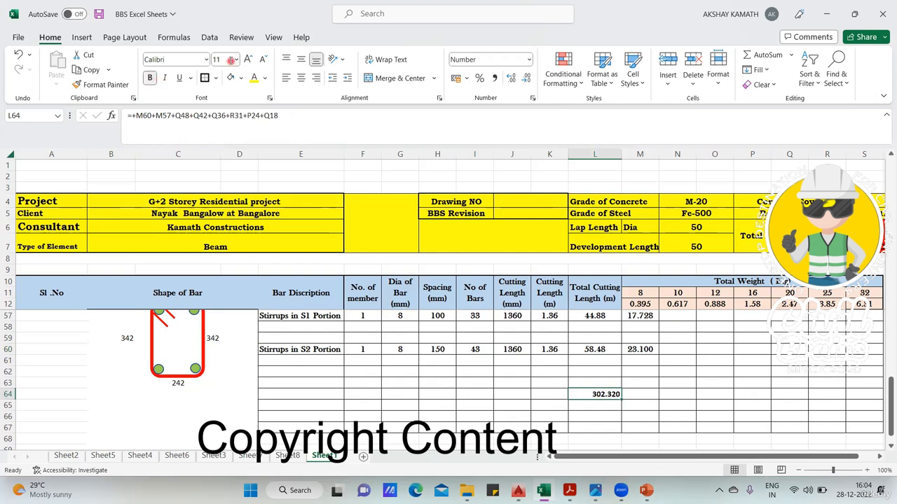
pyautogui.click(206, 60)
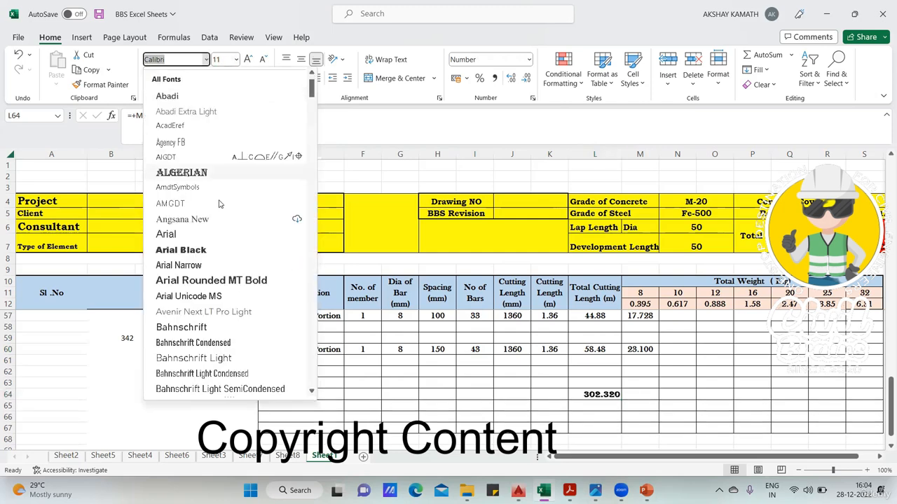
pyautogui.scroll(-6, 214, 303)
pyautogui.click(210, 264)
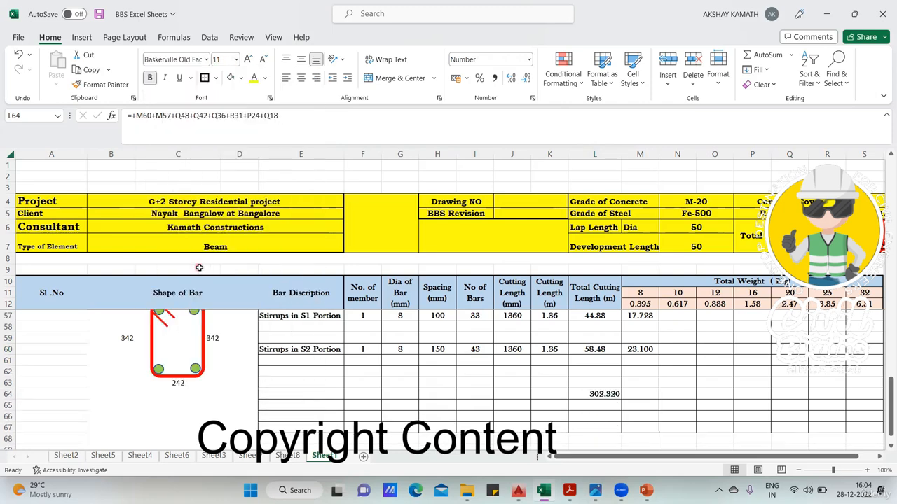
pyautogui.click(248, 59)
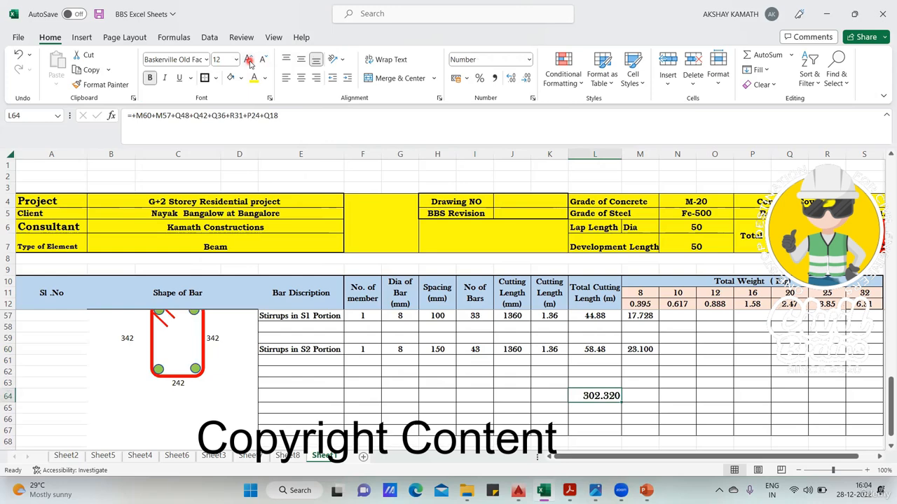
# Set the font of the schedule range A13:S67 to Baskerville Old Face
pyautogui.click(690, 387)
pyautogui.scroll(15, 746, 407)
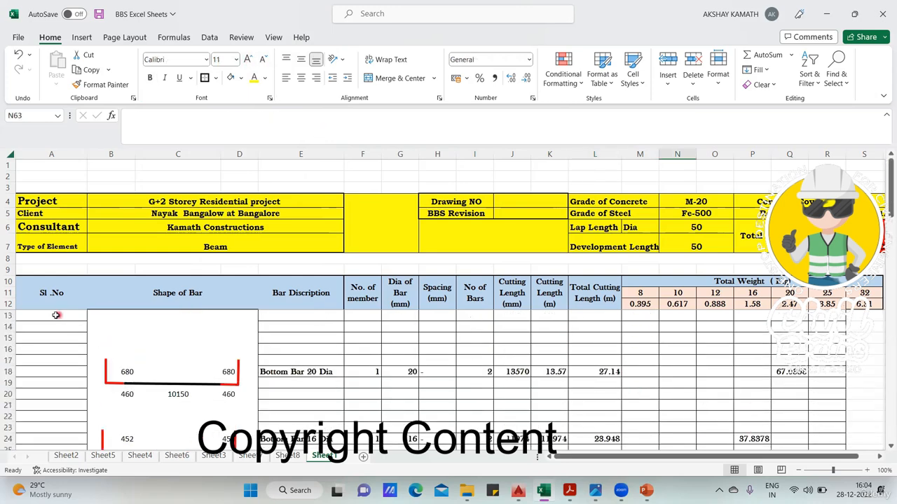
pyautogui.moveTo(53, 315); pyautogui.dragTo(784, 410)
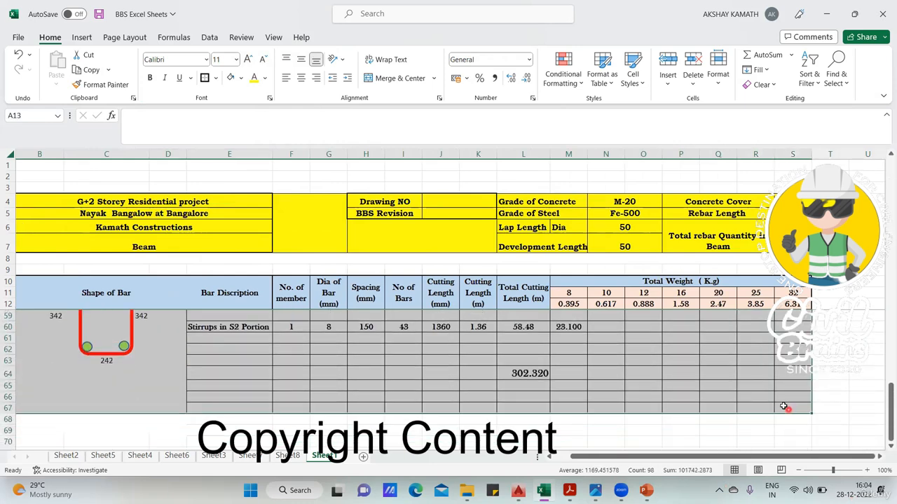
pyautogui.click(205, 60)
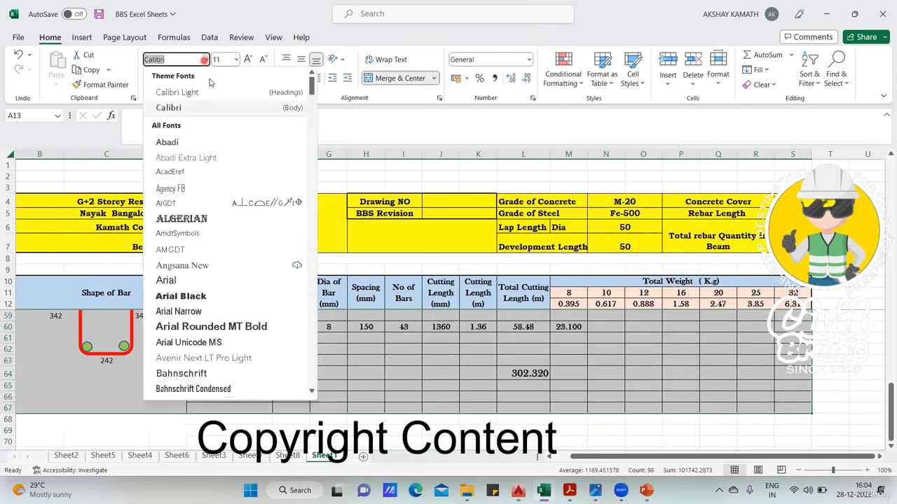
pyautogui.scroll(-7, 210, 245)
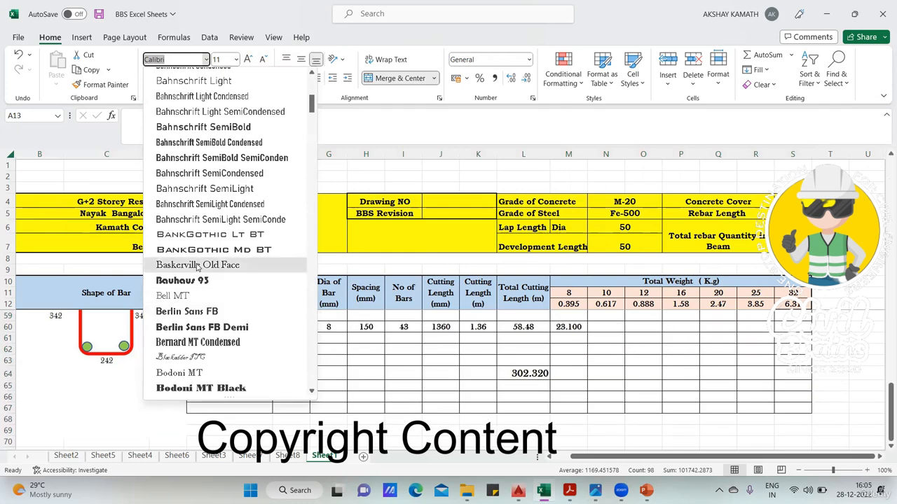
pyautogui.click(198, 264)
pyautogui.moveTo(608, 457); pyautogui.dragTo(583, 462)
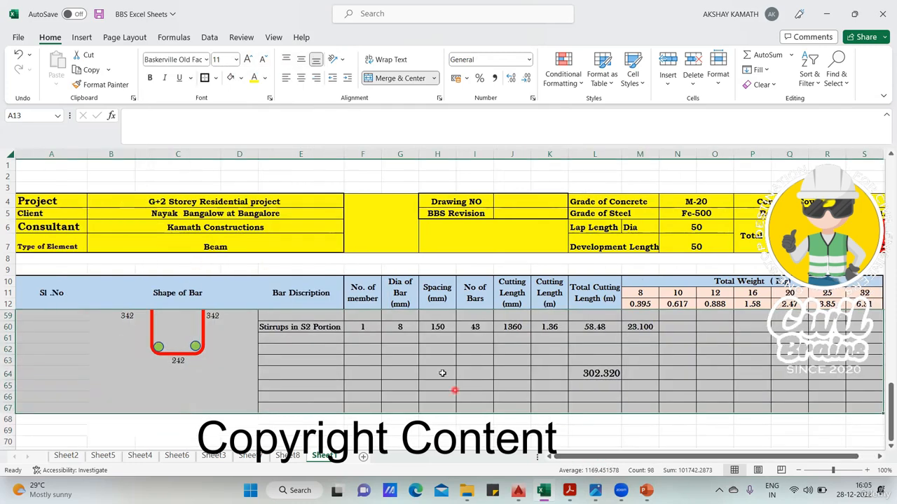
# Centre the contents of A13:S67 horizontally, clear that centring again and return to the start of the schedule
pyautogui.scroll(2, 453, 382)
pyautogui.click(301, 77)
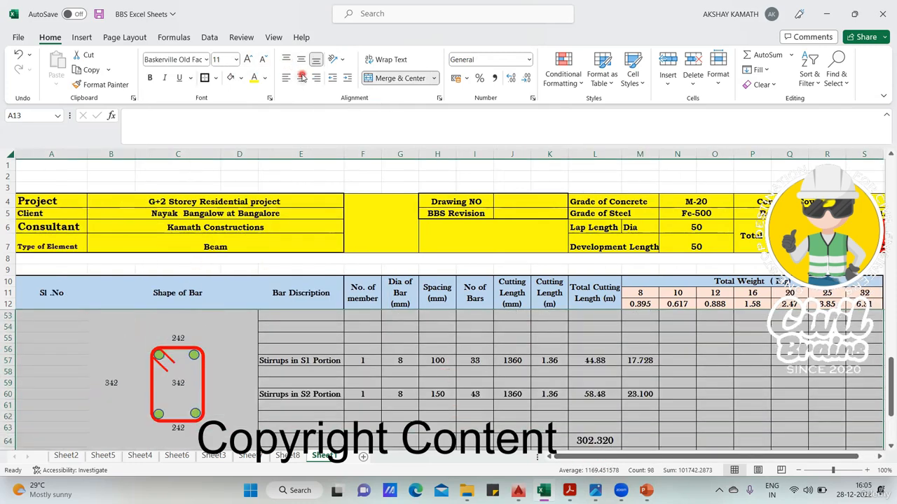
pyautogui.click(301, 77)
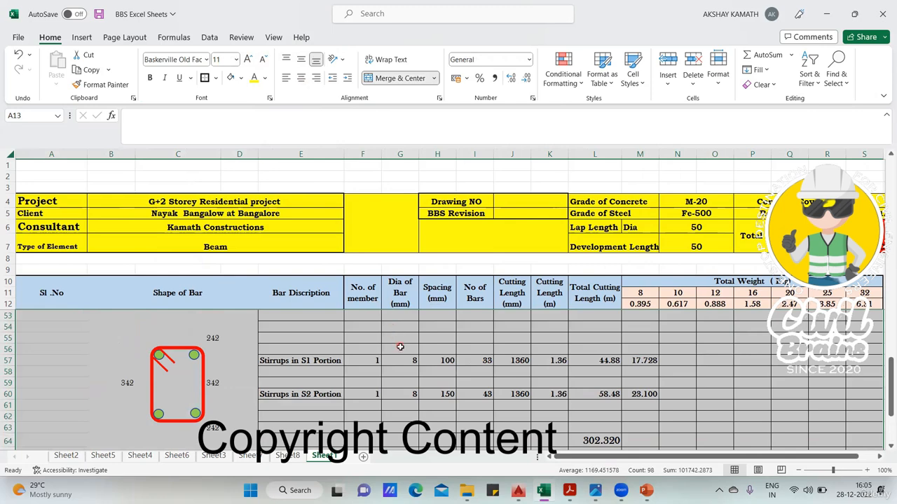
pyautogui.click(377, 358)
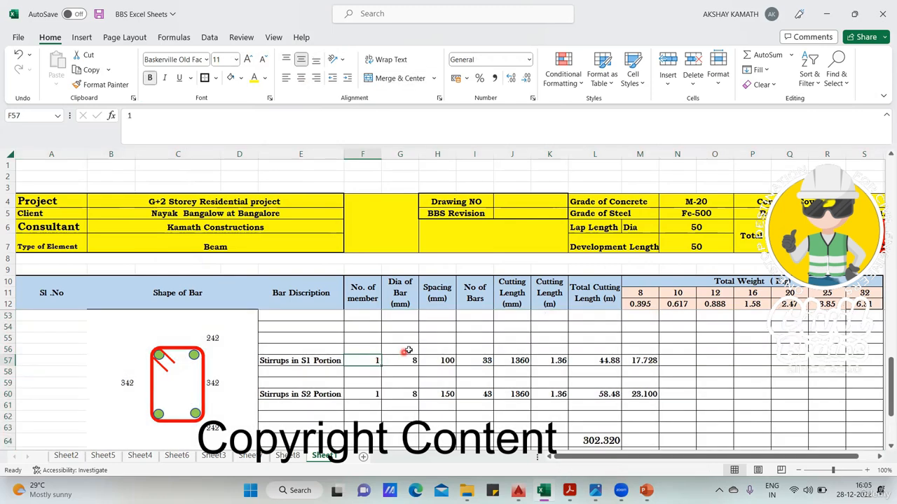
pyautogui.scroll(13, 413, 349)
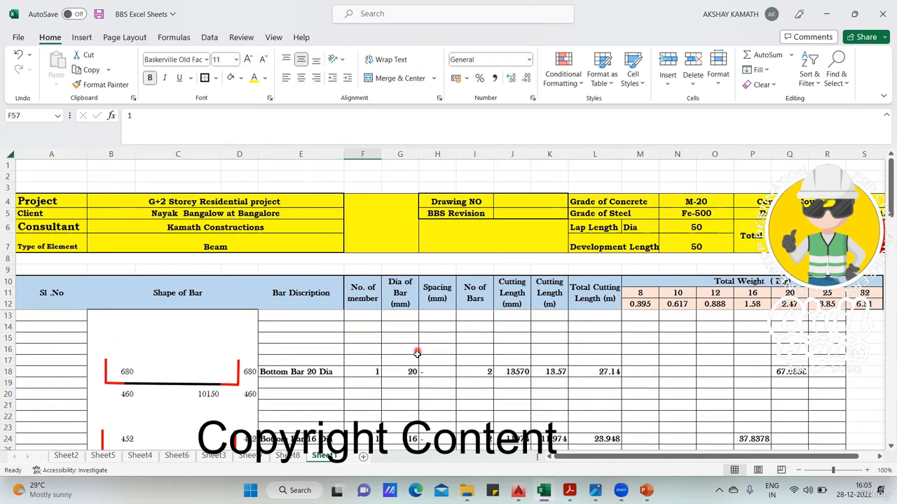
# Enter "grid A1-C1" as the beam heading in E13, above the first bar description
pyautogui.doubleClick(280, 315)
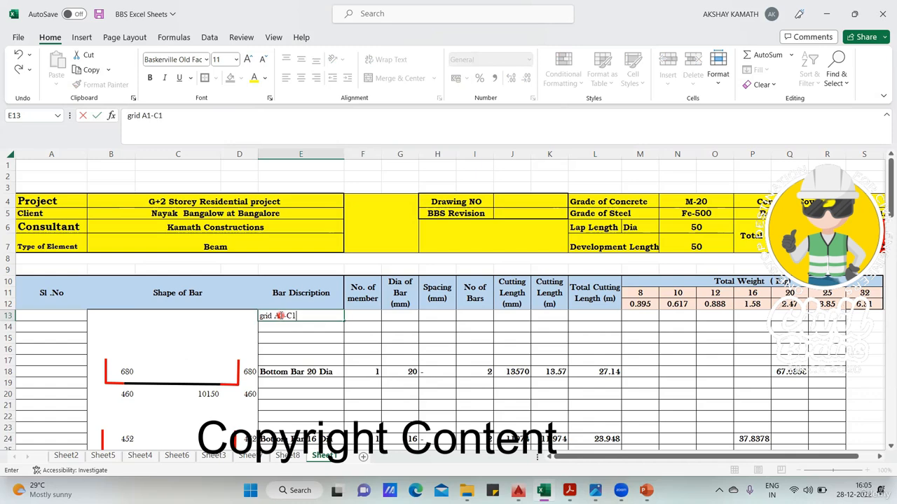
pyautogui.press('Return')
pyautogui.press('Down')
pyautogui.press('Down')
pyautogui.press('Down')
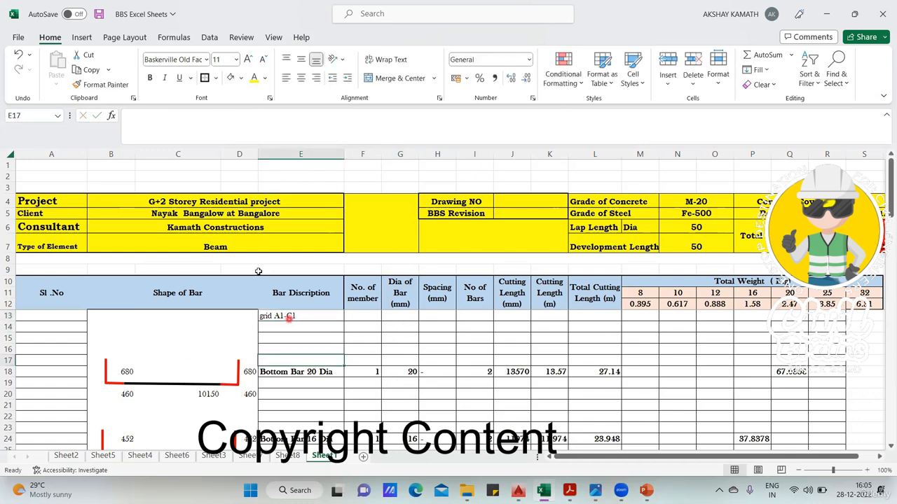
# Check the beam heading in Sheet8, and extend the E13 heading in Sheet1 to "Plinth Beam Along grid A1-C1"
pyautogui.click(299, 316)
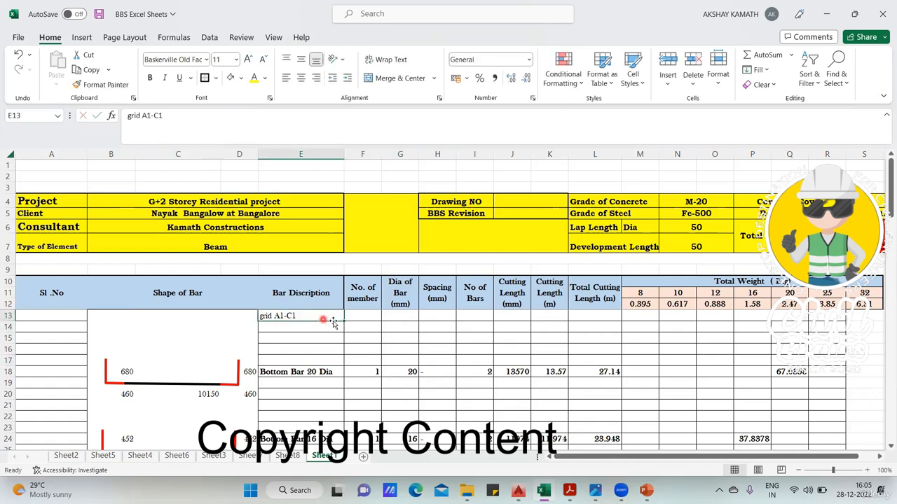
pyautogui.click(287, 456)
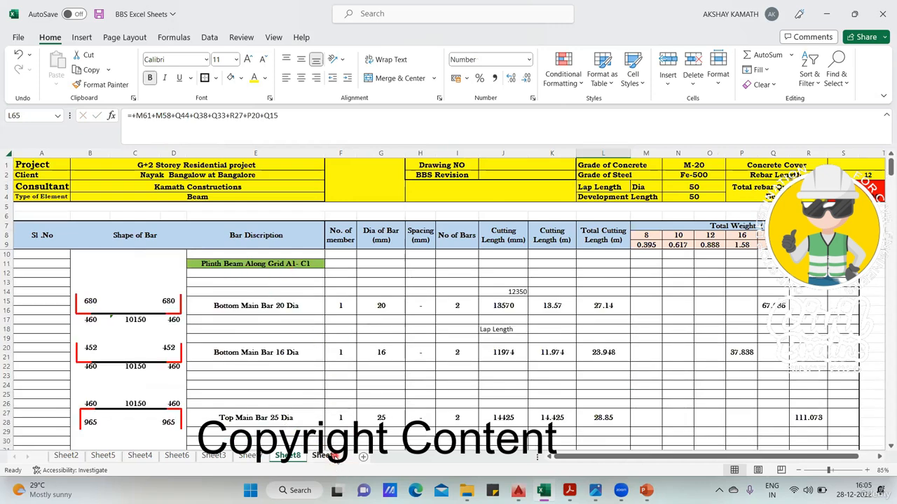
pyautogui.click(324, 456)
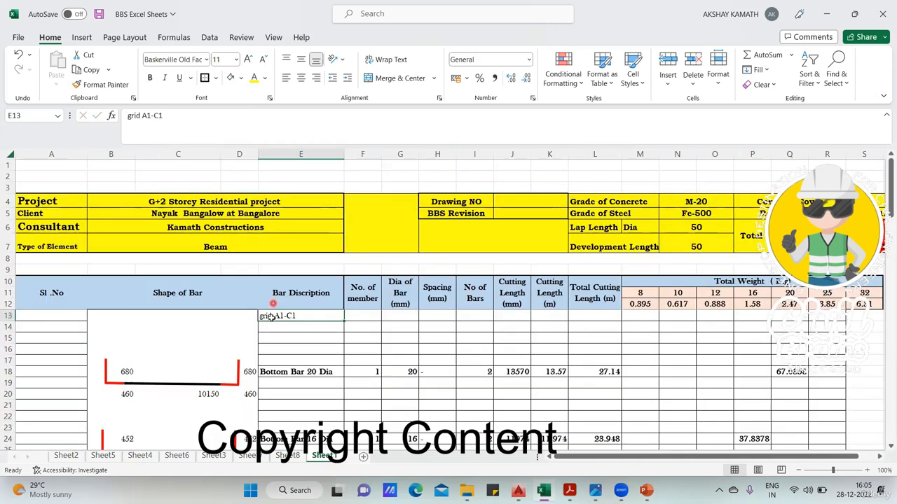
pyautogui.click(127, 115)
pyautogui.write('Plinth')
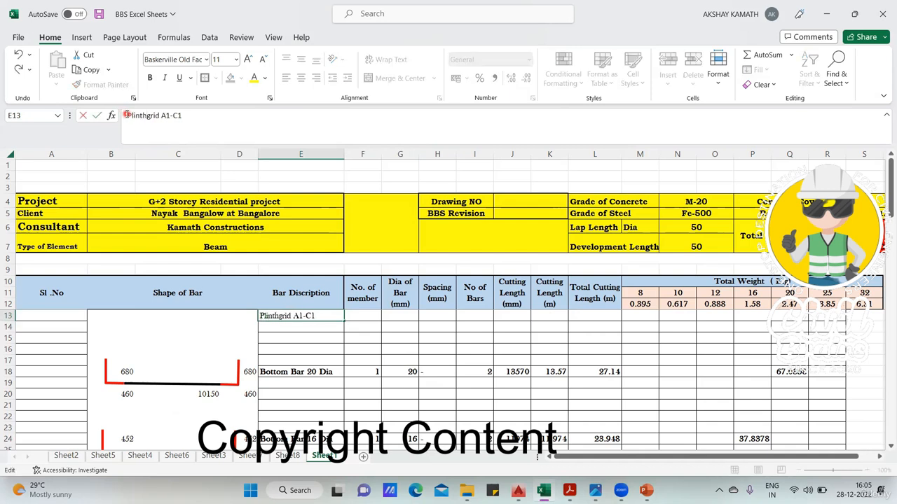
pyautogui.write(' Beam ')
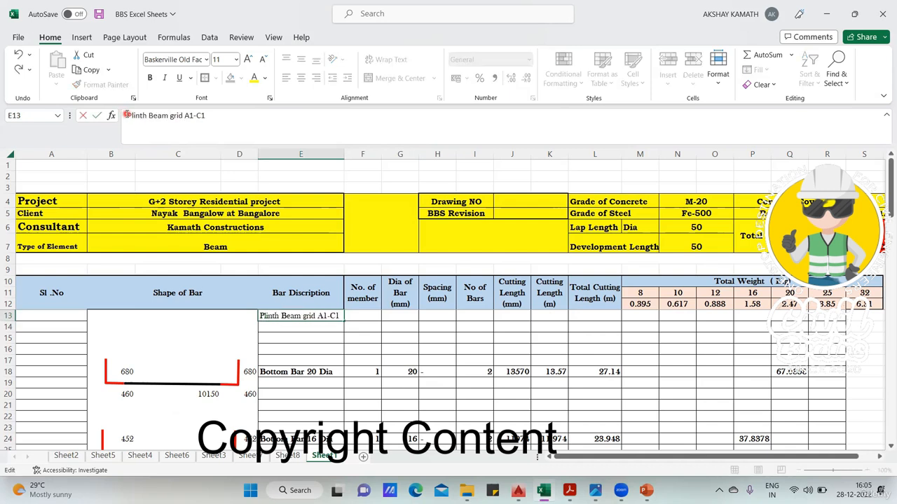
pyautogui.write('Alomg')
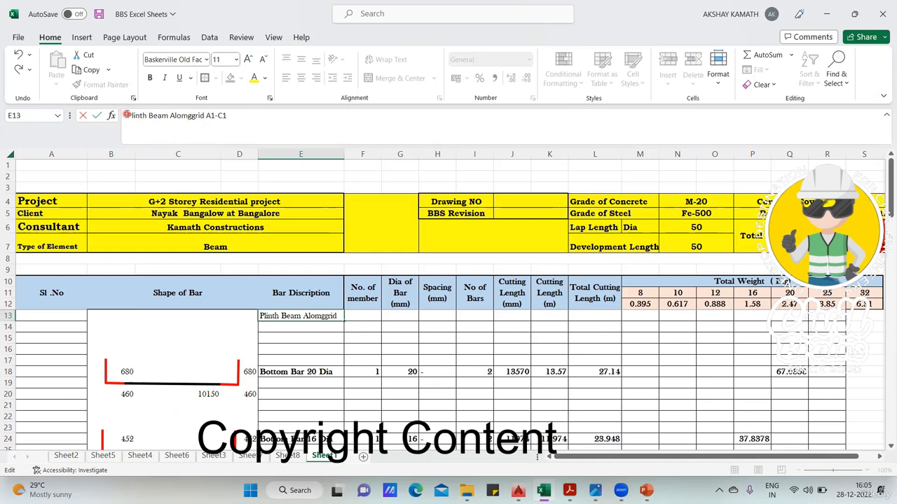
pyautogui.press('BackSpace')
pyautogui.press('BackSpace')
pyautogui.press('BackSpace')
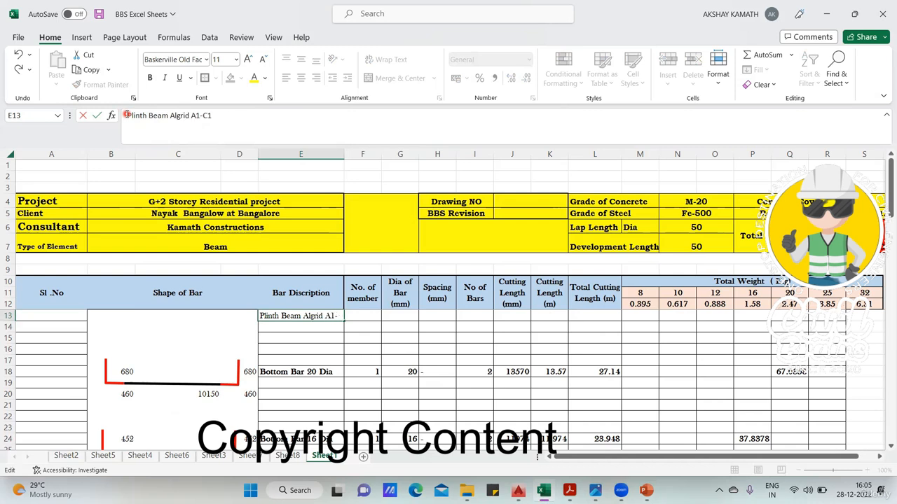
pyautogui.write('ong')
pyautogui.hotkey('ctrl', 'Return')
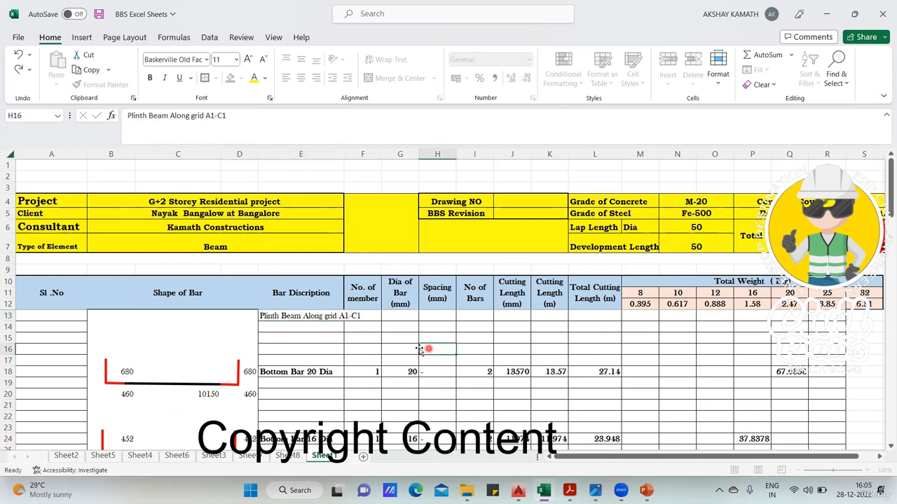
# Wrap the heading text in E13, make it bold and centred, and fill the cell with green
pyautogui.click(392, 62)
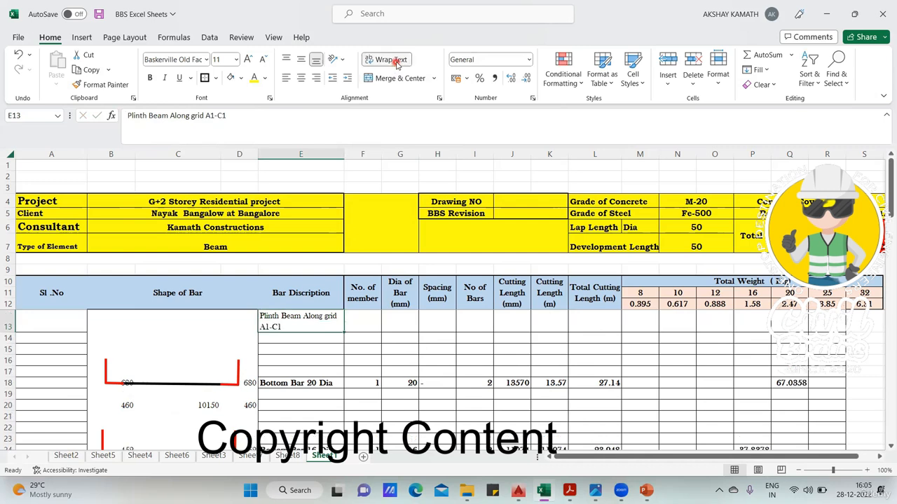
pyautogui.click(150, 78)
pyautogui.click(302, 79)
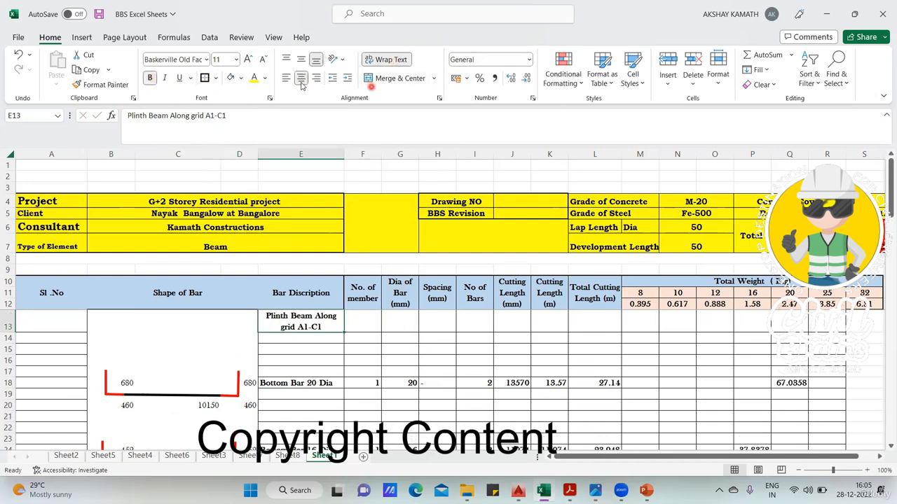
pyautogui.click(242, 77)
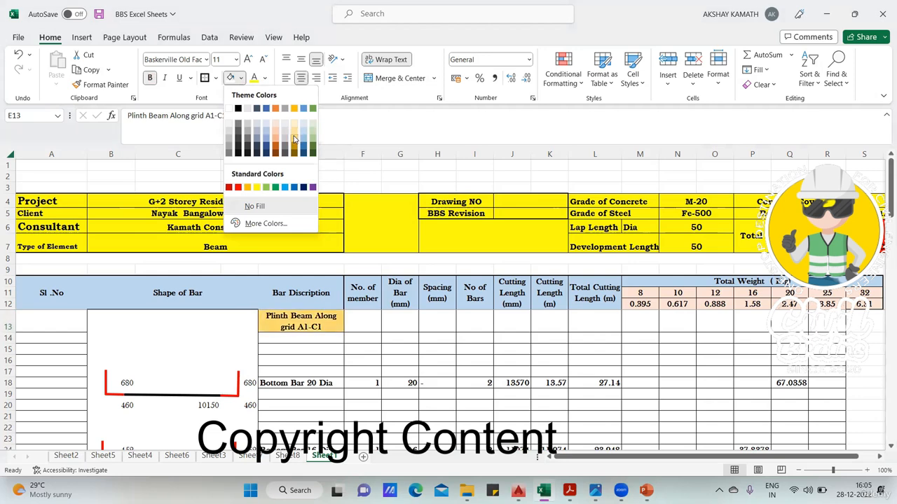
pyautogui.click(313, 109)
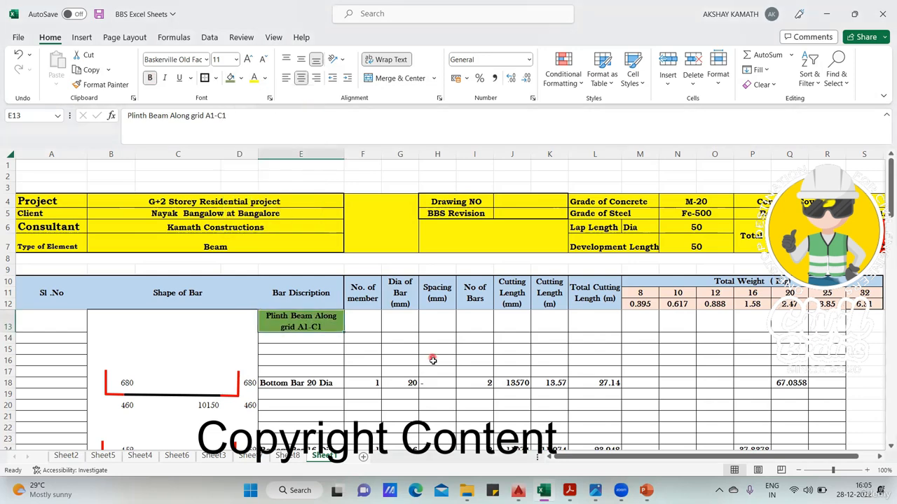
pyautogui.click(429, 356)
# Copy the entire plinth beam schedule block starting at A13 and paste it below the original, starting at A72
pyautogui.scroll(-13, 428, 346)
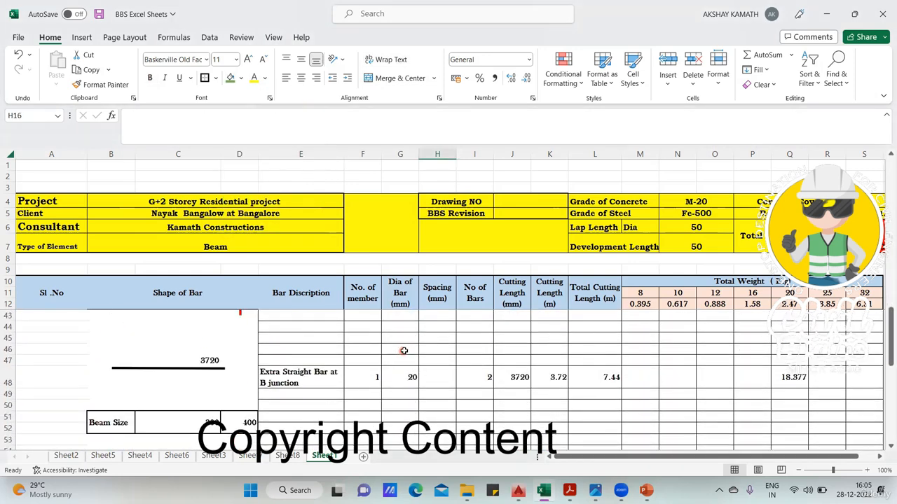
pyautogui.scroll(-3, 415, 357)
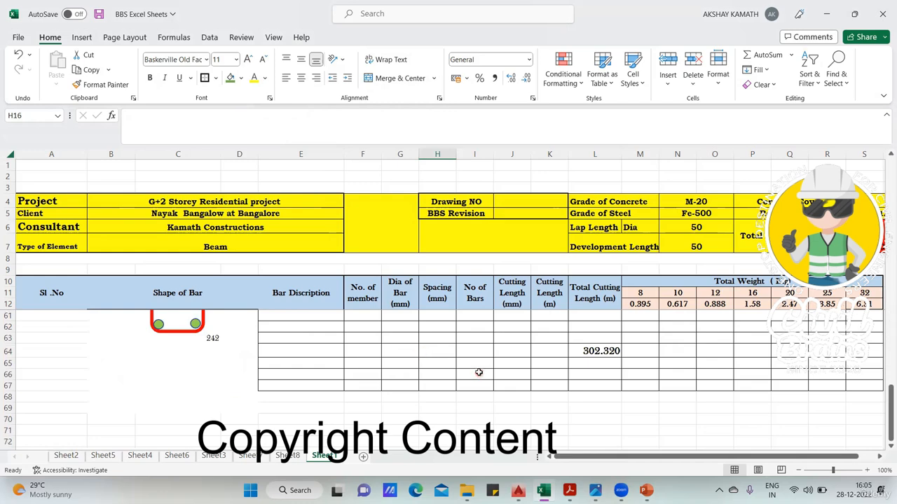
pyautogui.scroll(6, 481, 377)
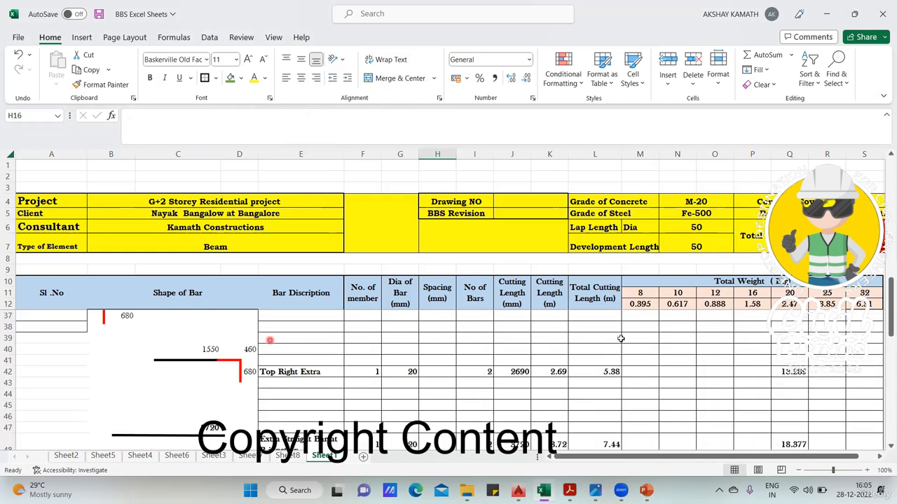
pyautogui.scroll(10, 487, 378)
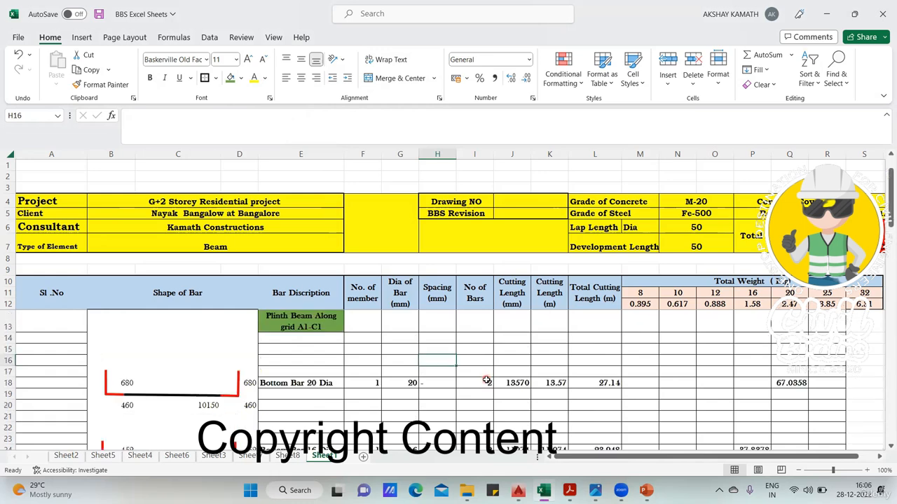
pyautogui.moveTo(61, 323); pyautogui.dragTo(864, 412)
pyautogui.hotkey('ctrl', 'c')
pyautogui.scroll(-4, 260, 426)
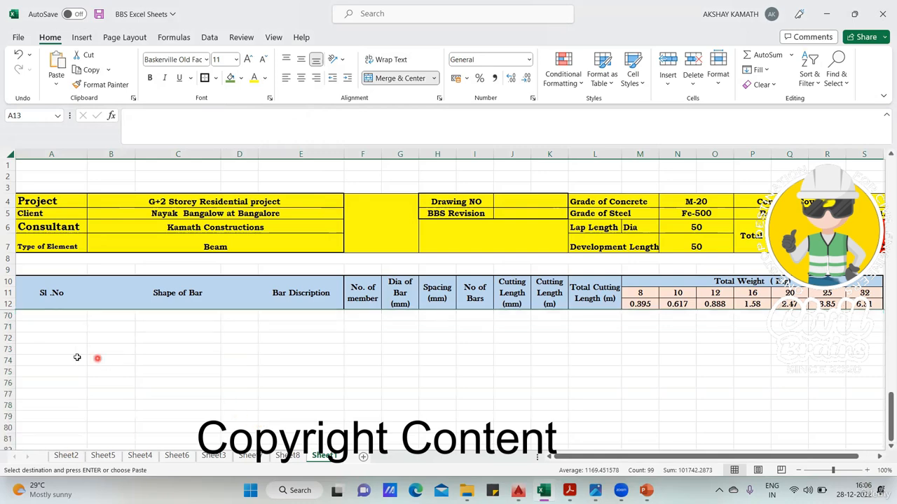
pyautogui.click(39, 339)
pyautogui.hotkey('ctrl', 'v')
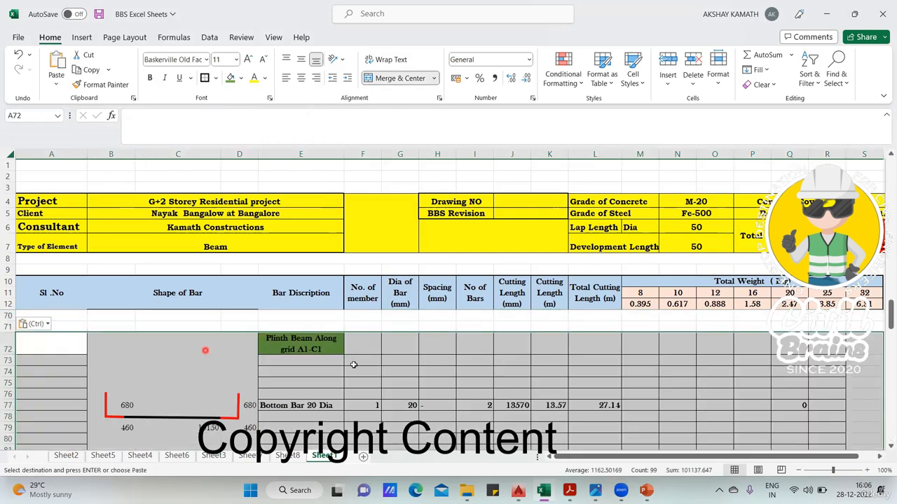
pyautogui.scroll(-2, 362, 370)
# Switch to Combined footing Assignment.pdf in Acrobat Reader and examine the plinth beam L-sections along grids 1, 2 and 3
pyautogui.click(569, 491)
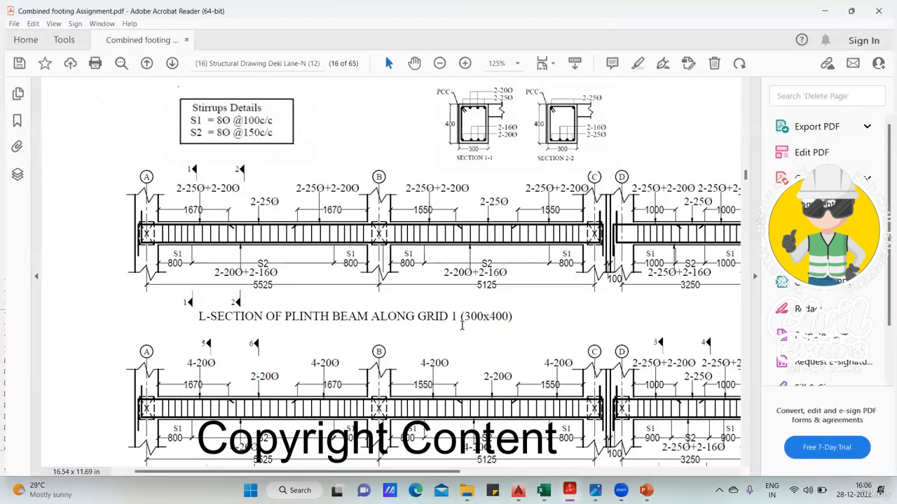
pyautogui.scroll(-2, 467, 323)
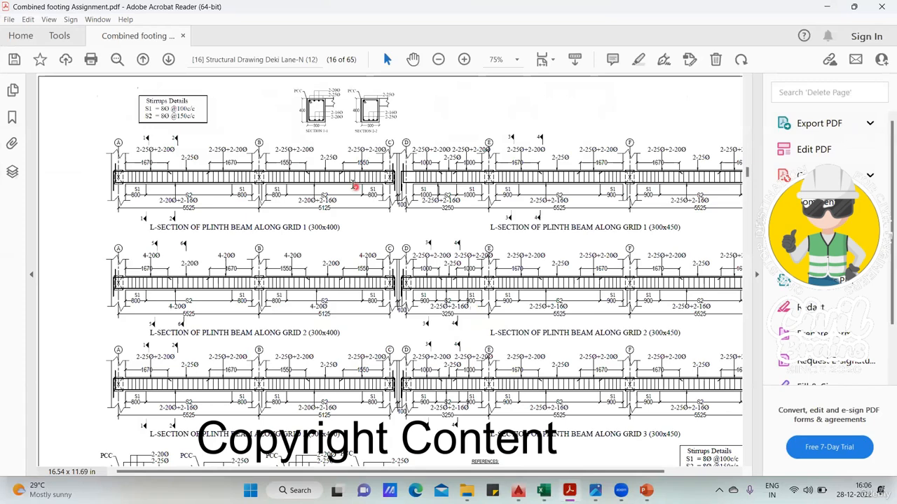
pyautogui.scroll(-1, 285, 274)
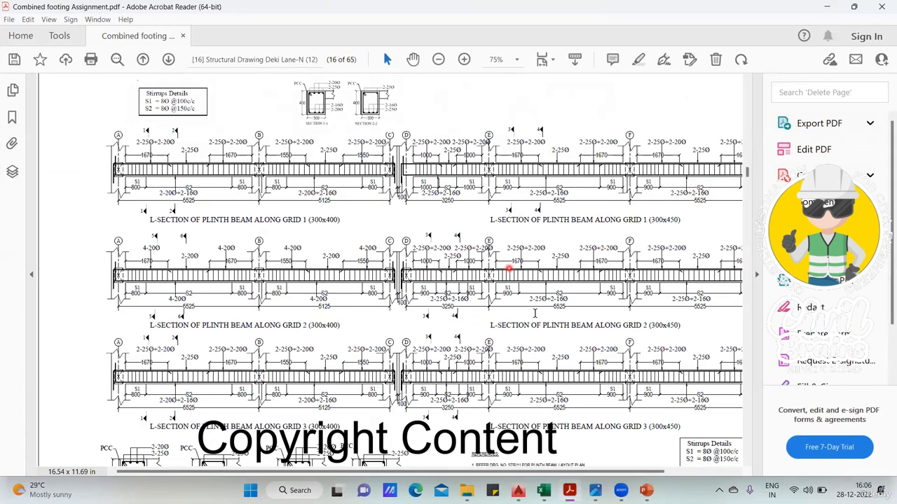
pyautogui.scroll(-1, 538, 405)
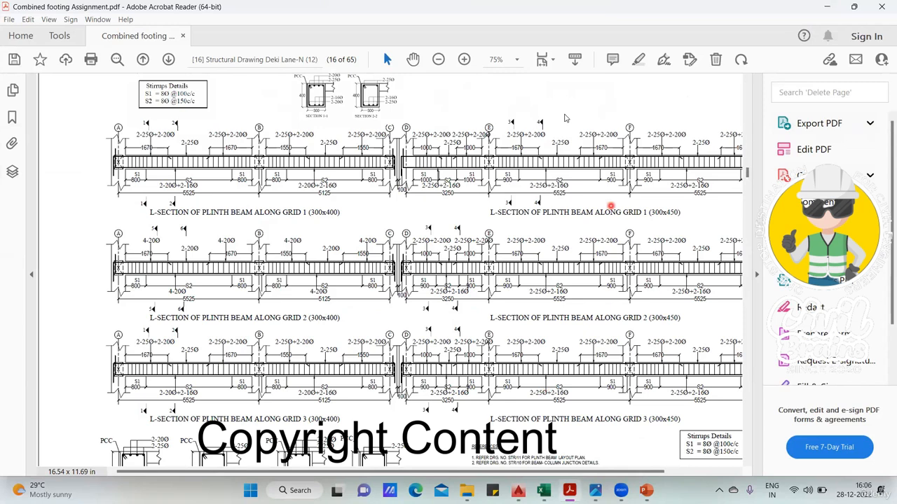